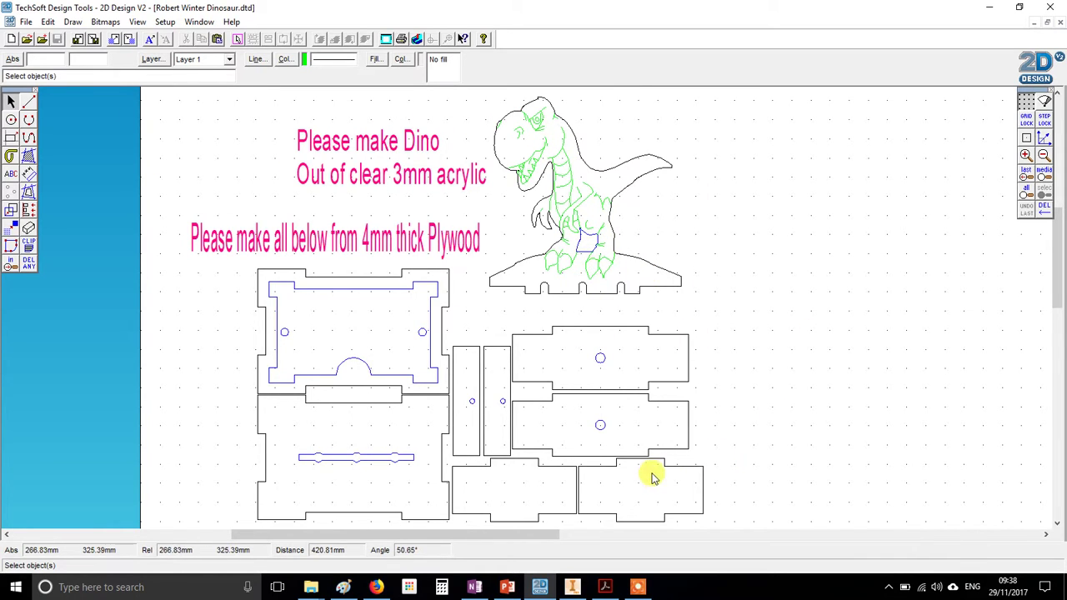
Step: Box-select the dinosaur panel and its stand and copy them as a 96 DPI bitmap
mouse_move(584, 587)
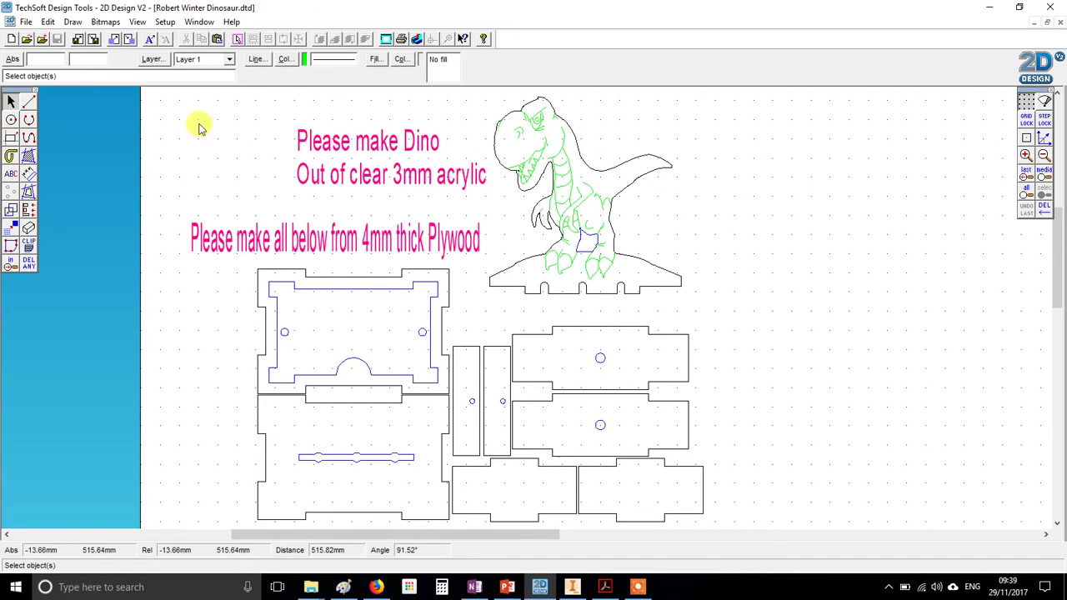
drag(479, 89, 733, 307)
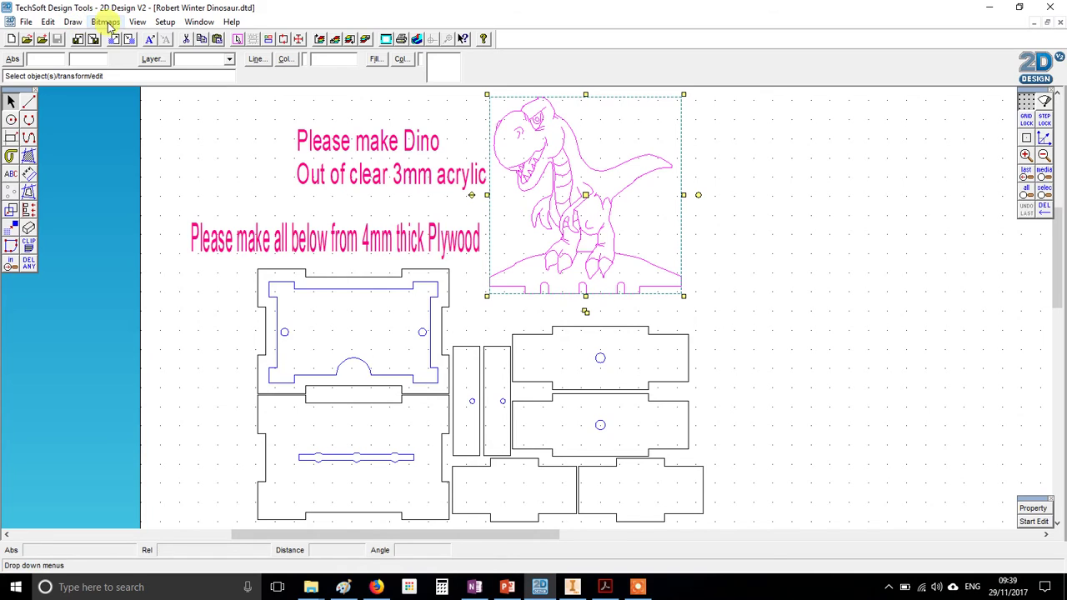
click(48, 22)
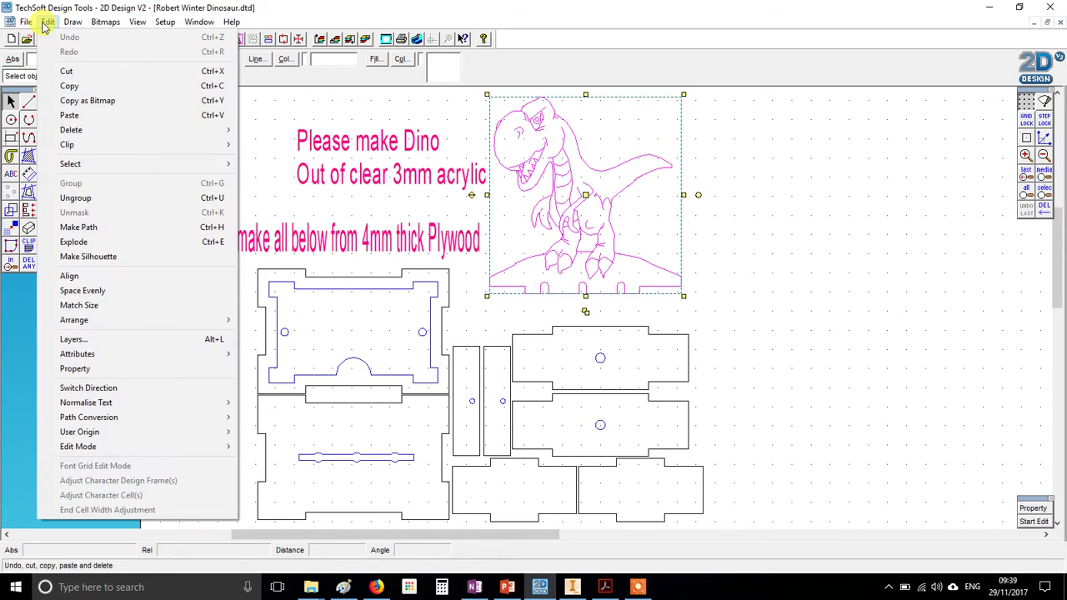
click(98, 101)
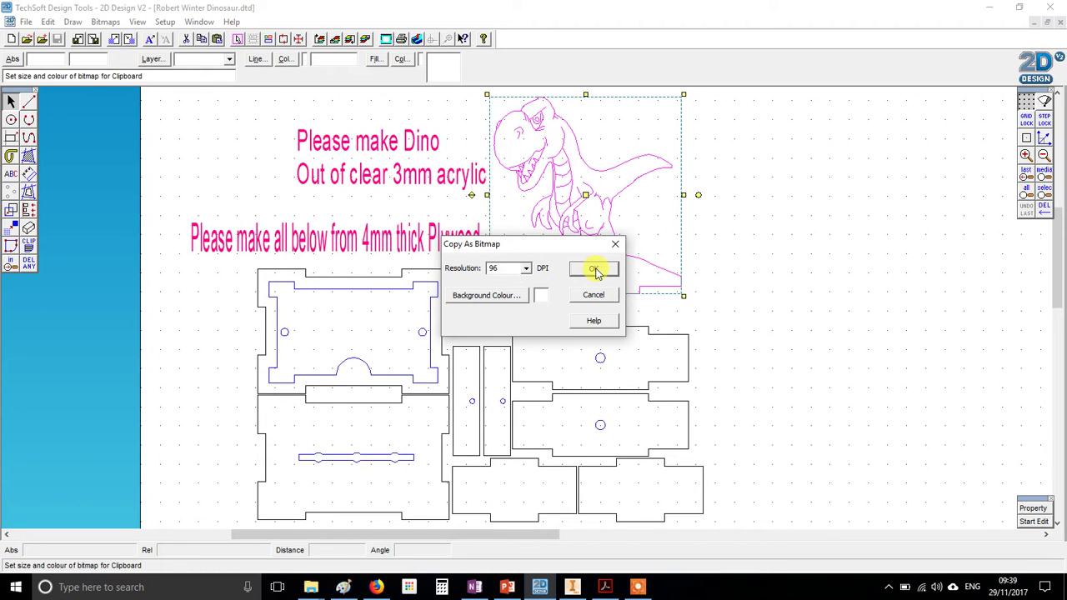
click(593, 270)
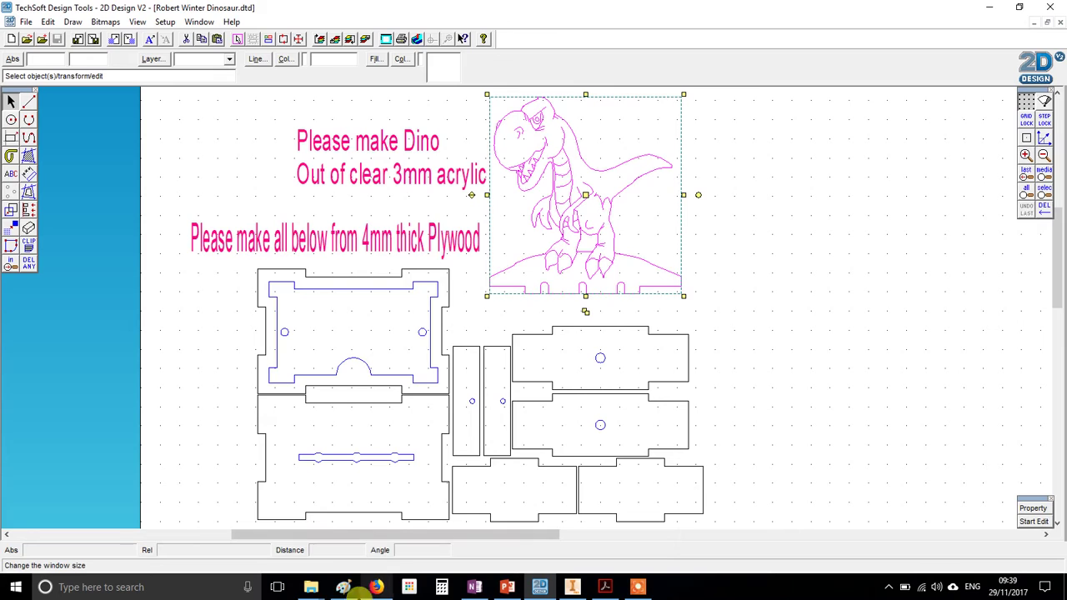
mouse_move(351, 588)
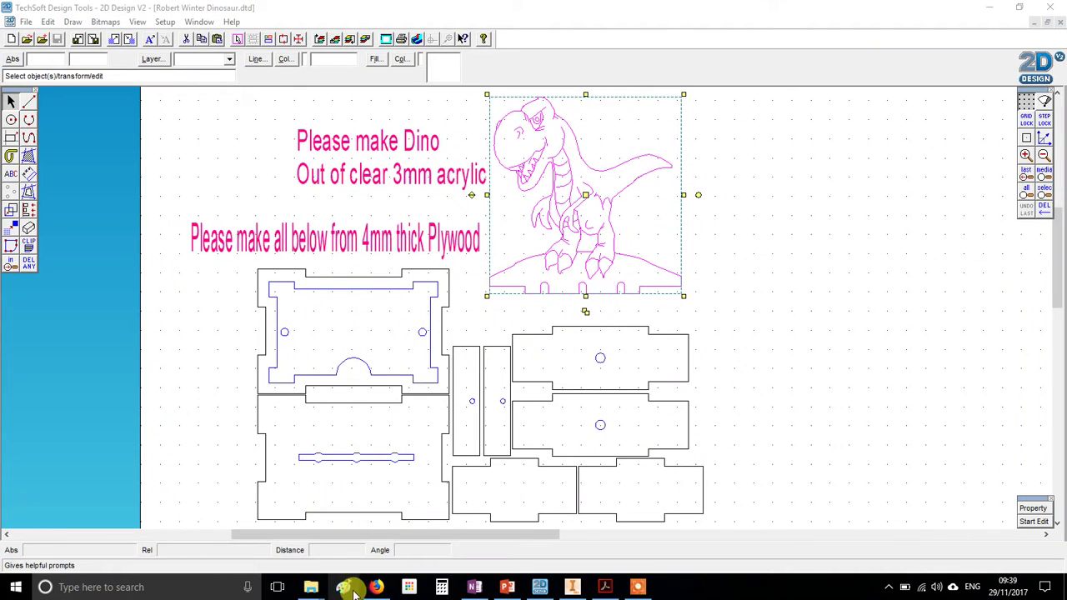
Step: Launch Paint from Windows search and paste the copied dinosaur
click(94, 587)
text(pa)
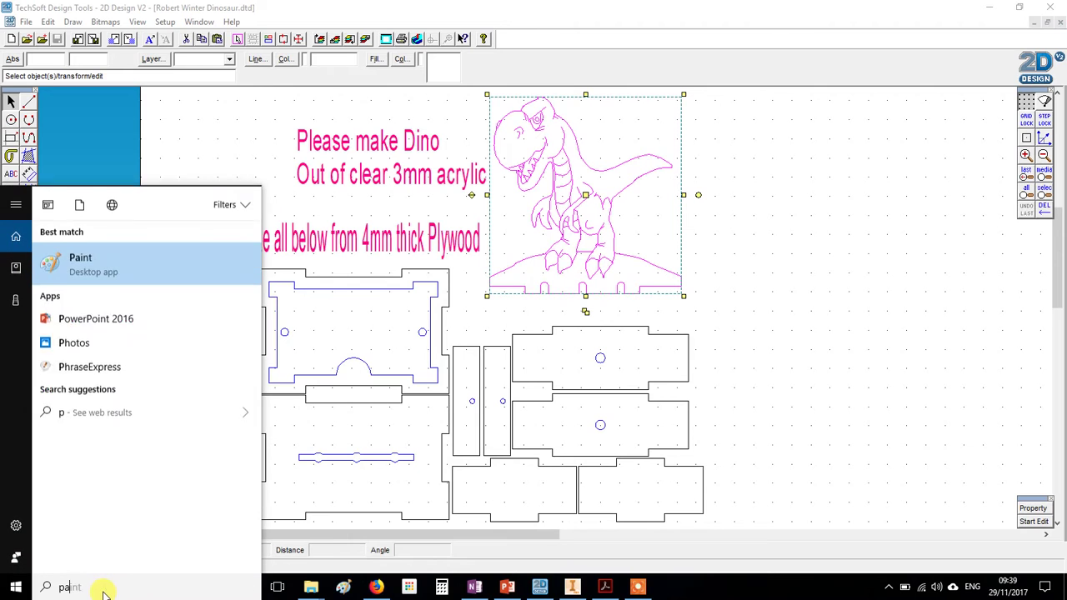
text(int)
click(116, 270)
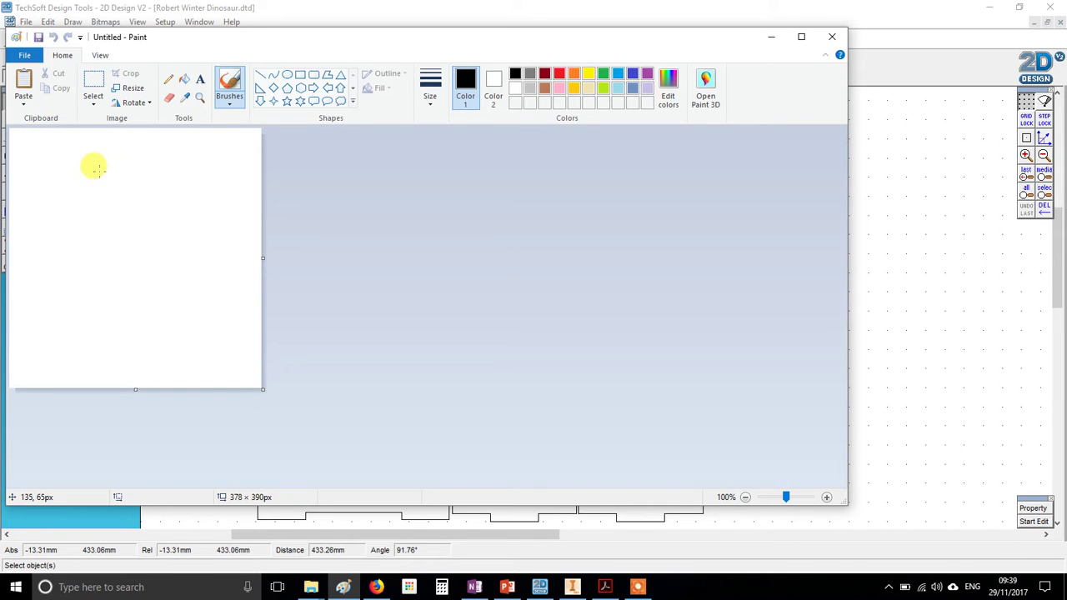
key(ctrl+v)
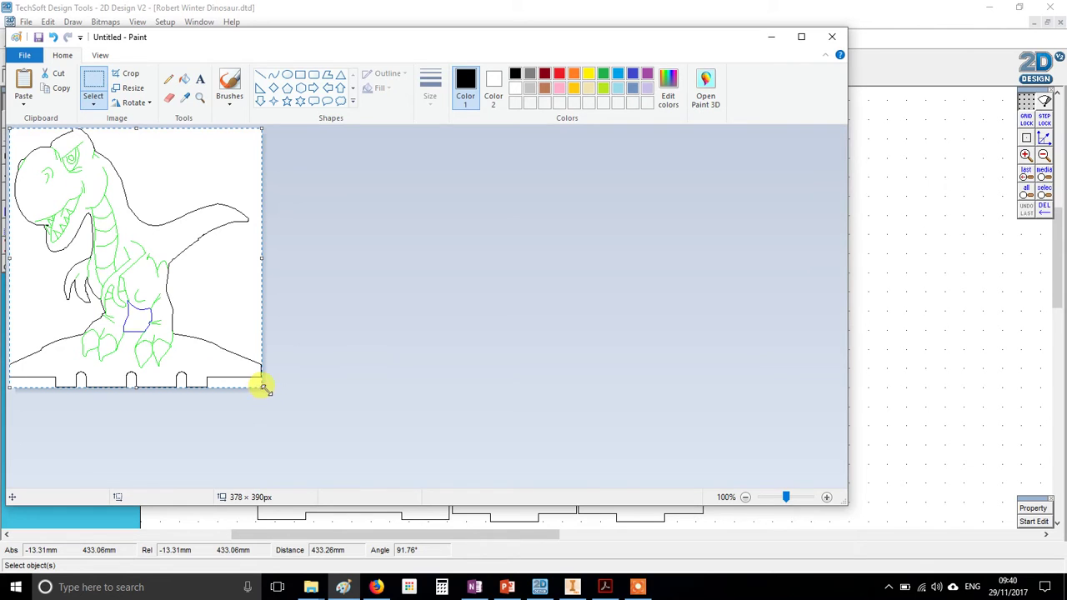
Step: Start a new unsaved picture, paste the dinosaur again and trim the canvas to 378 × 389 px
click(25, 55)
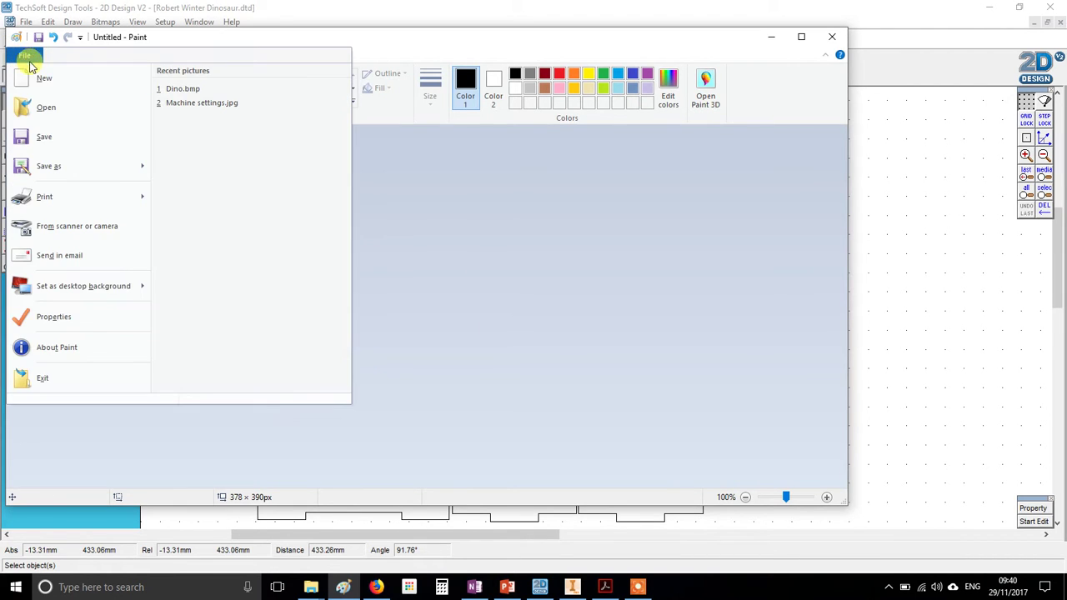
click(37, 76)
click(444, 279)
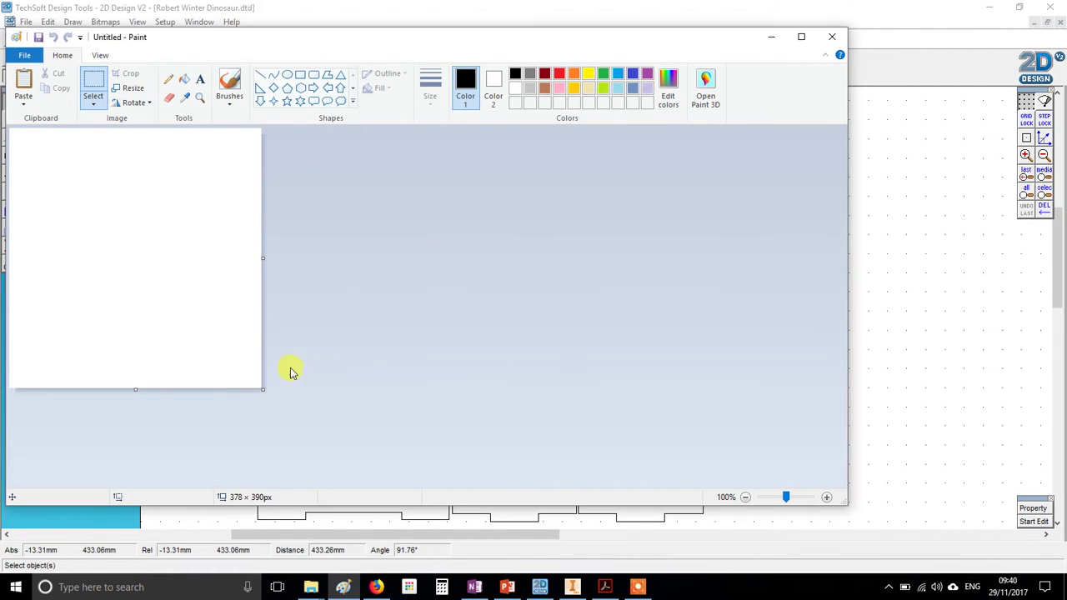
drag(262, 389, 575, 483)
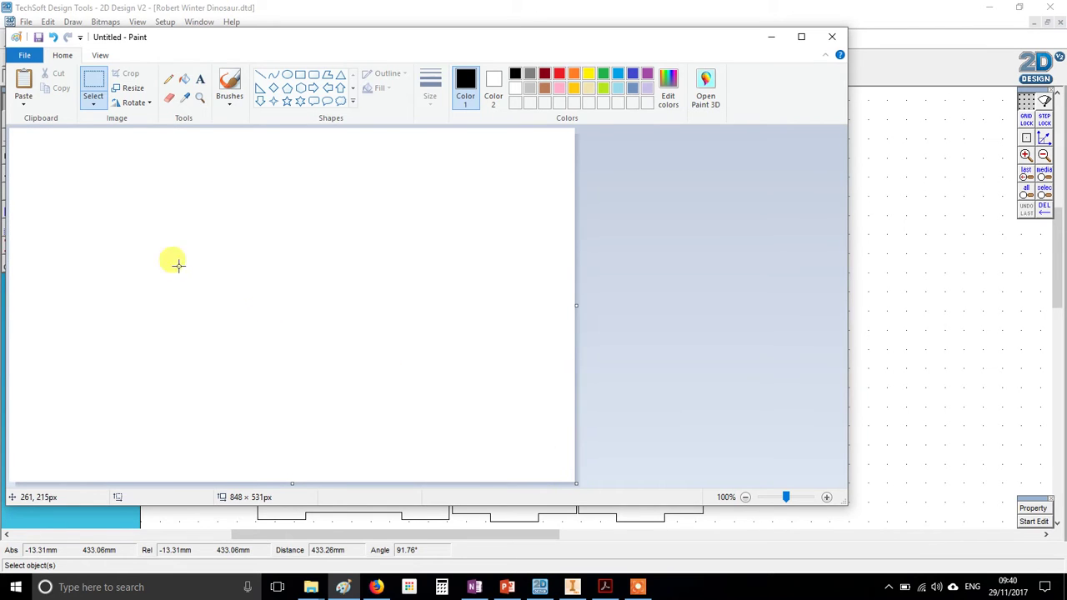
key(ctrl+v)
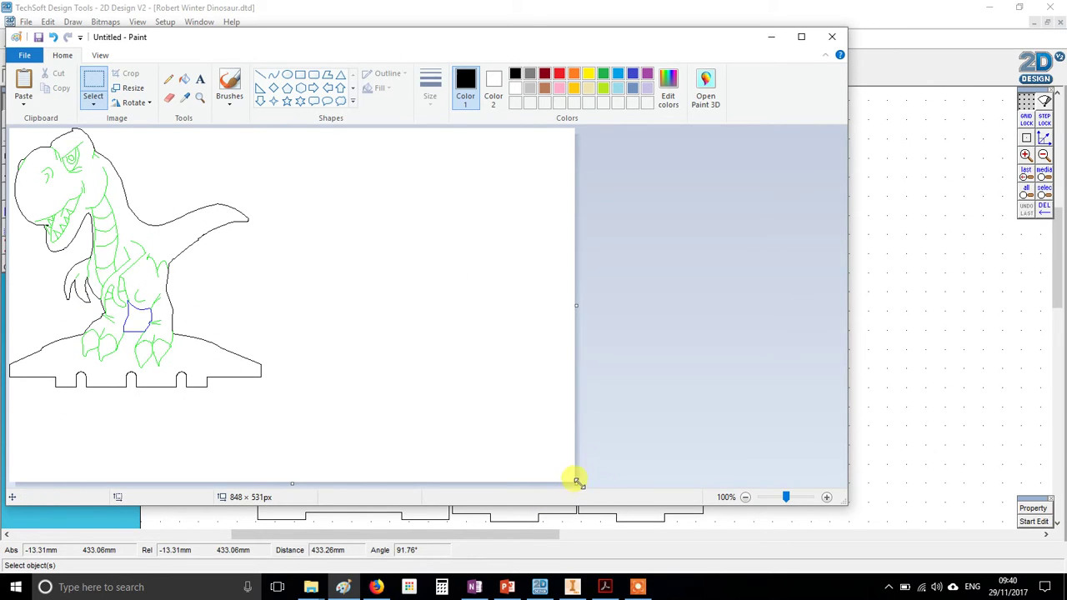
mouse_move(575, 482)
mouse_down()
mouse_move(543, 455)
mouse_move(293, 381)
mouse_move(259, 384)
mouse_up()
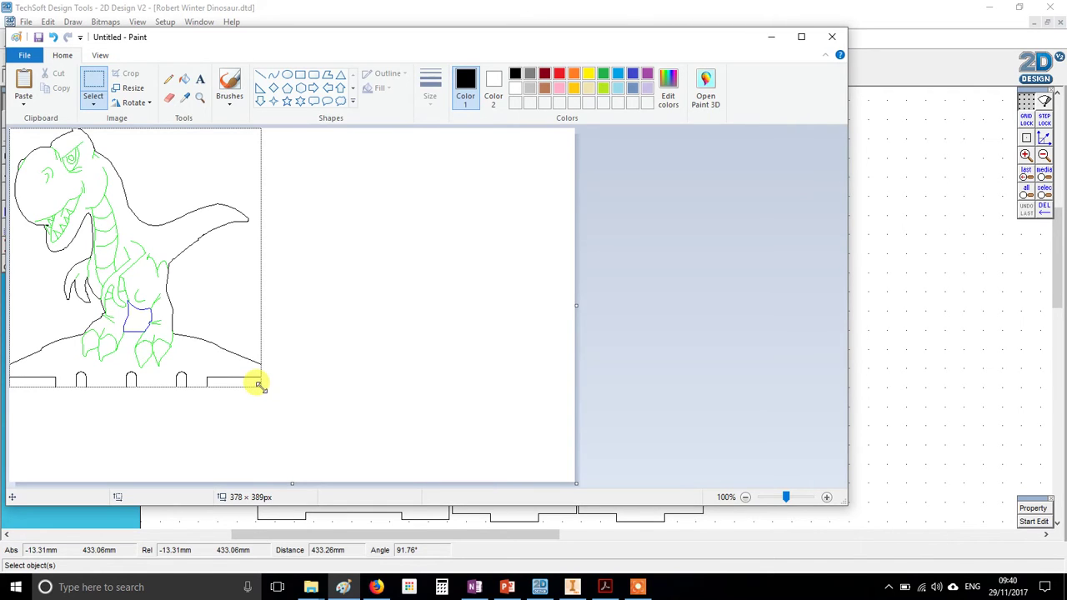
drag(258, 384, 259, 384)
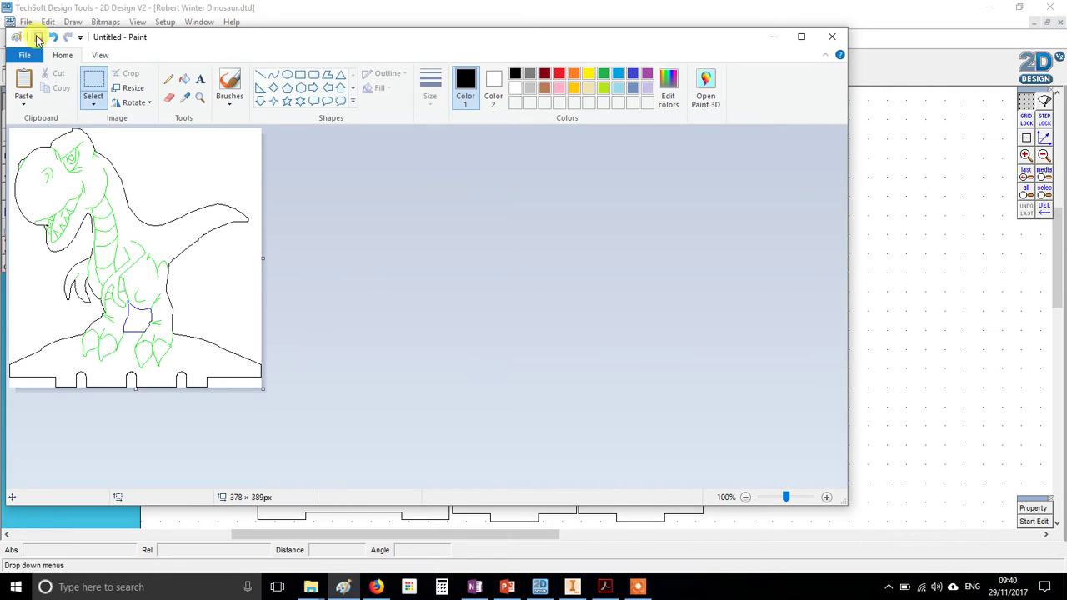
Step: Save the picture as BMP into Documents > Inventor > Night Light Smart product Design2
click(25, 55)
mouse_move(70, 167)
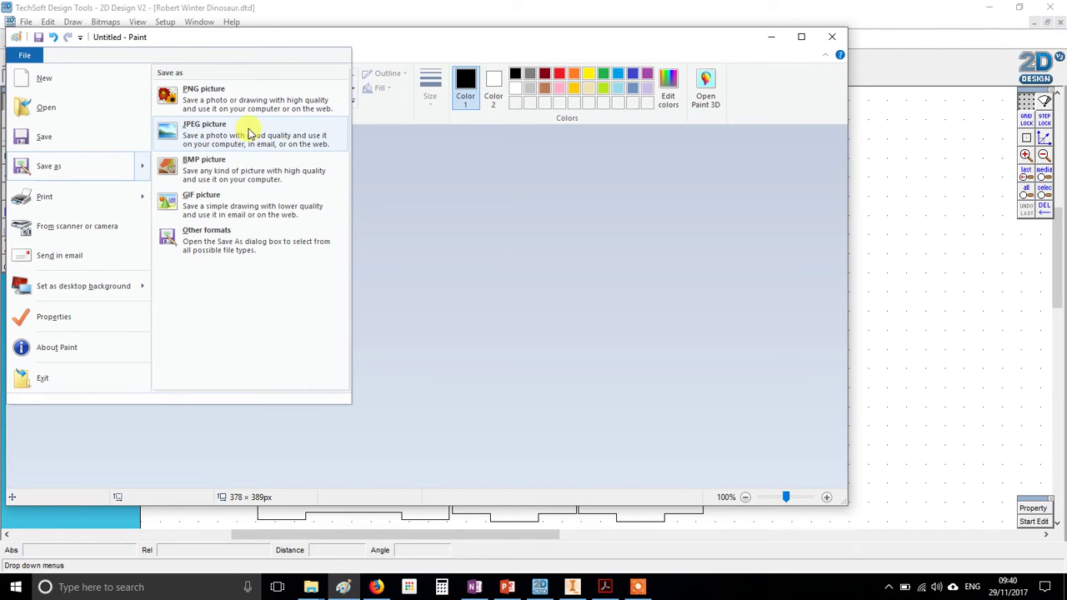
click(250, 163)
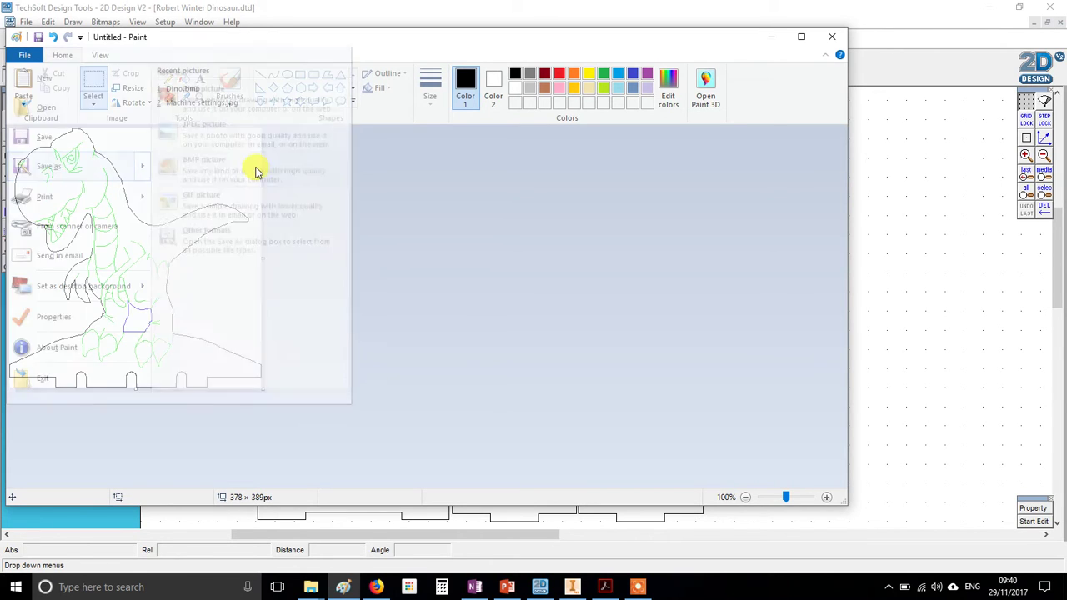
scroll(426, 258, up, 6)
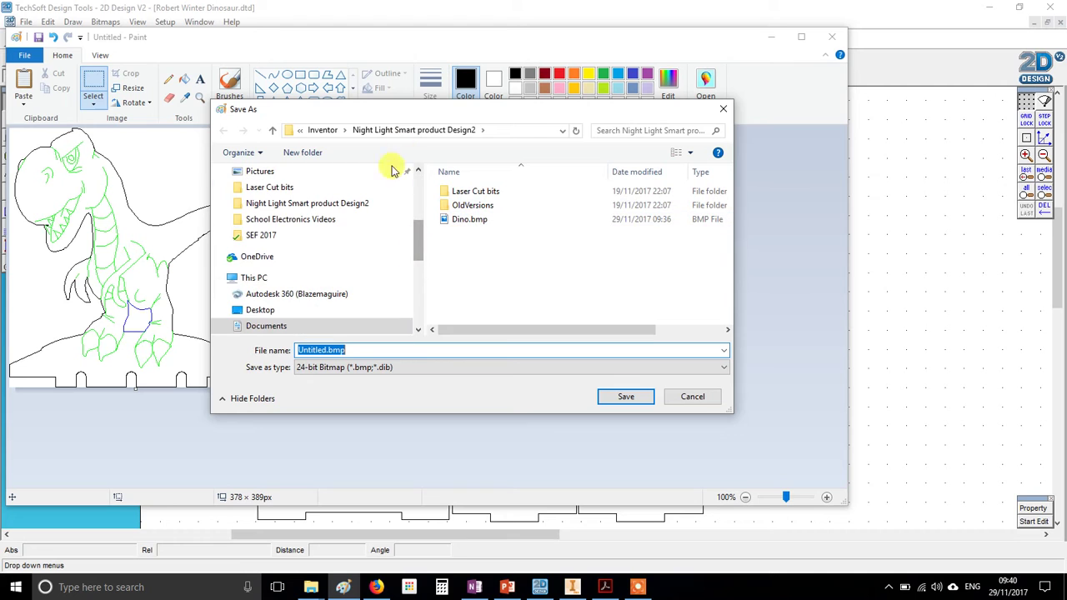
drag(415, 255, 418, 202)
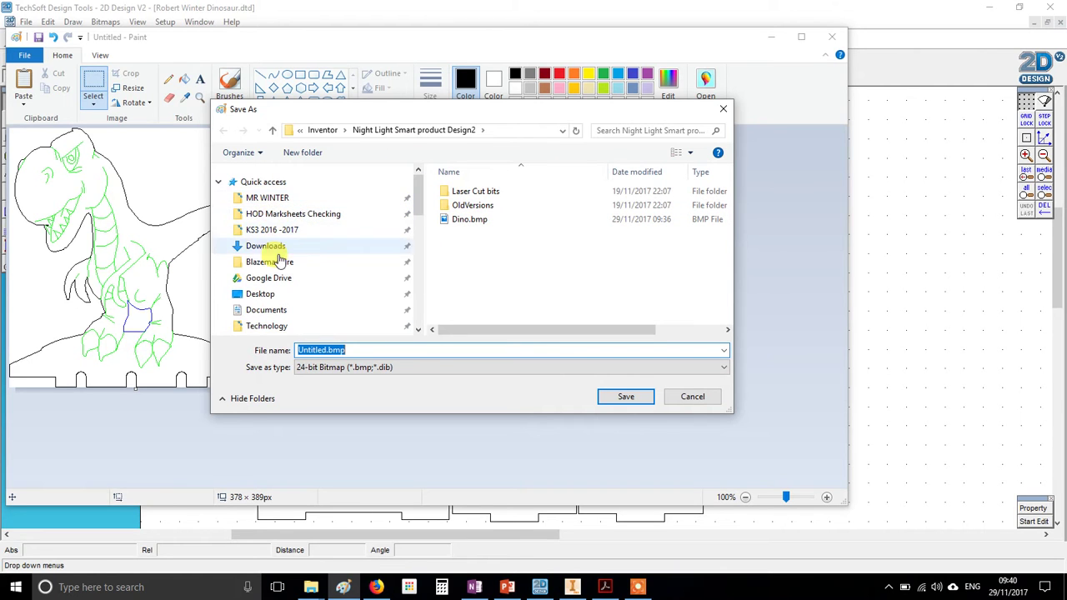
click(265, 310)
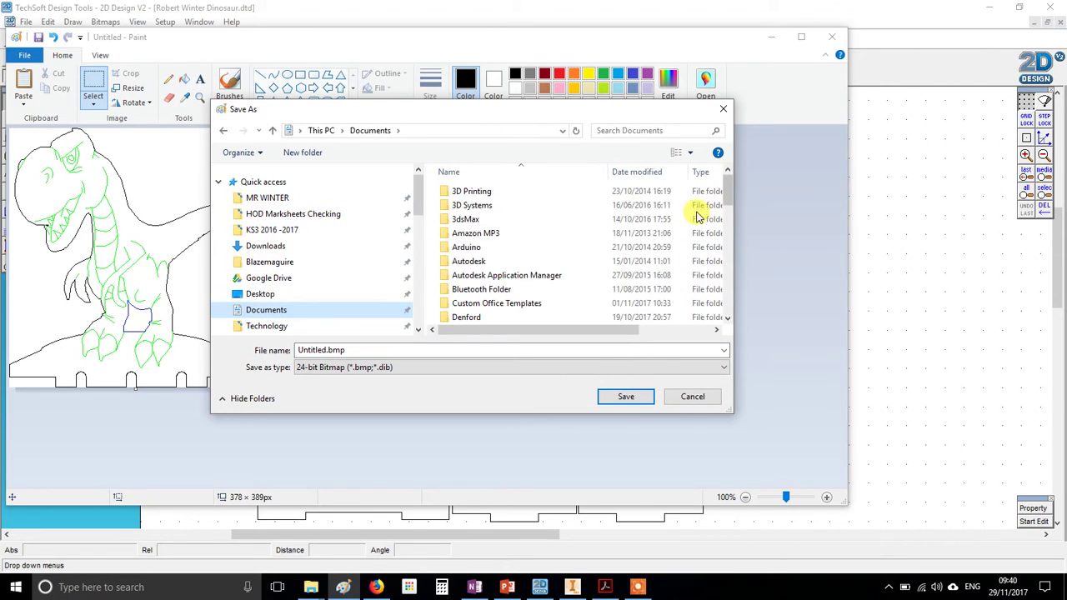
scroll(500, 258, down, 5)
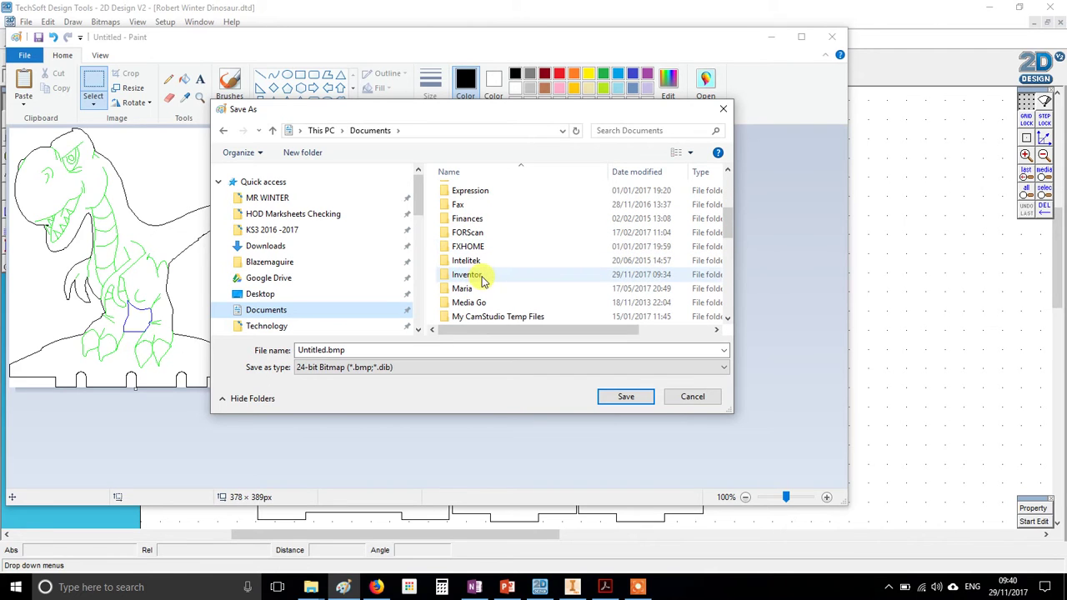
click(467, 275)
double_click(467, 275)
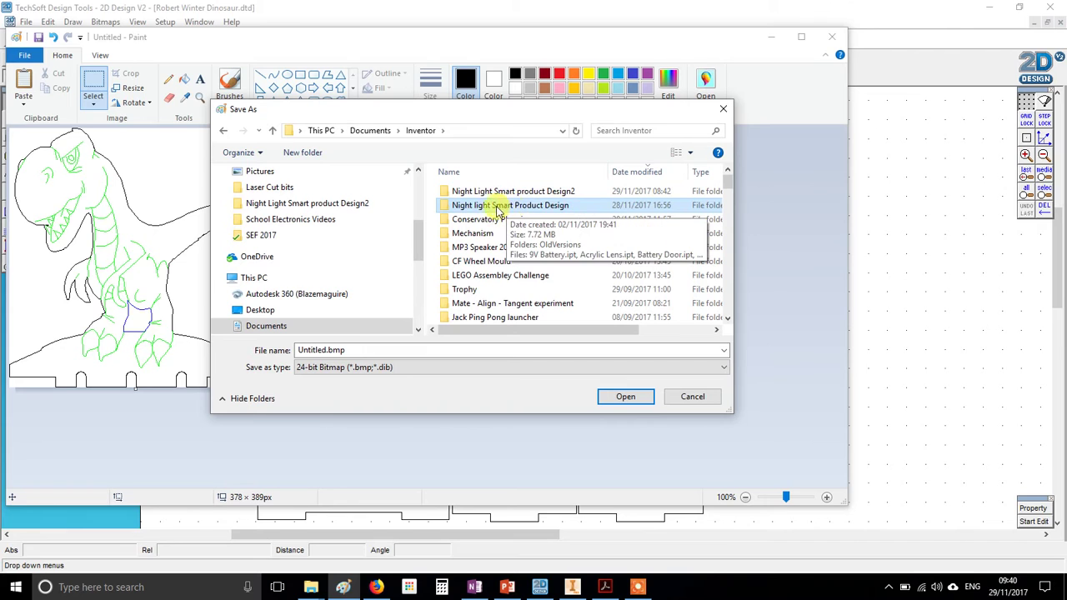
click(526, 193)
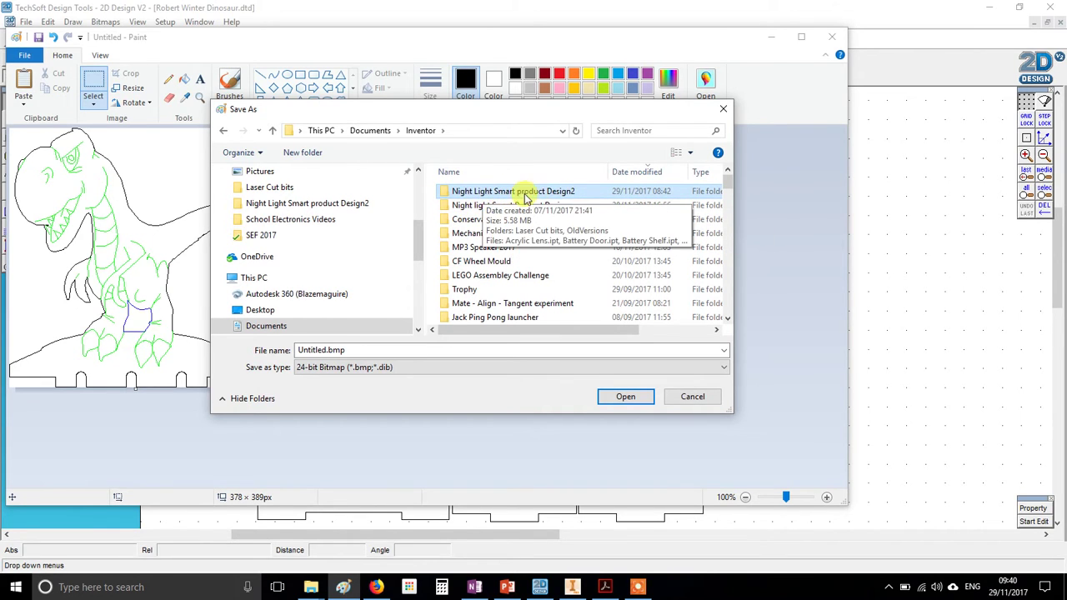
double_click(570, 193)
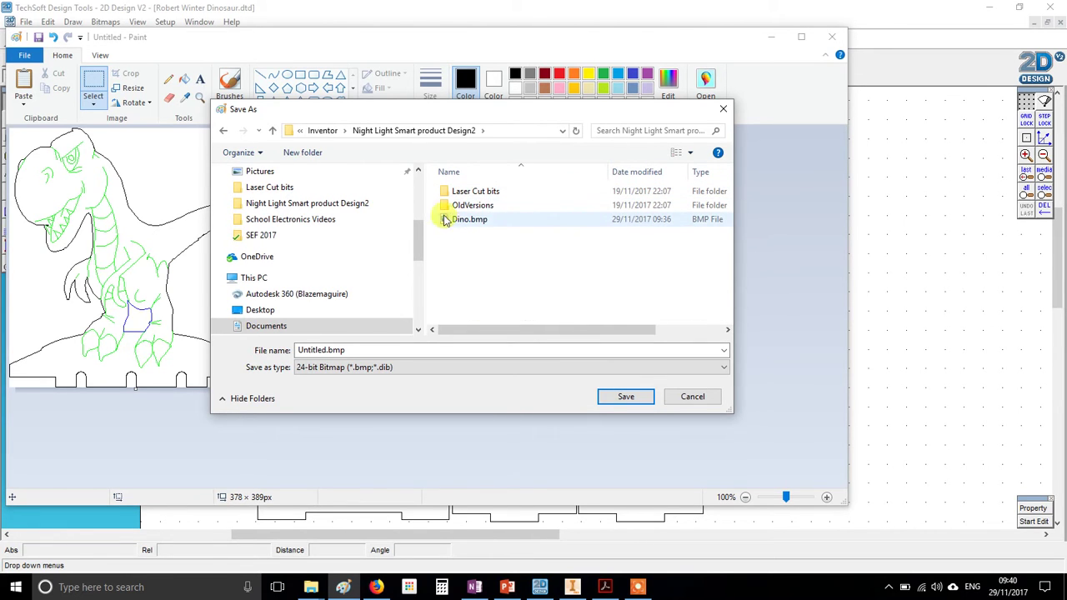
Step: Overwrite the existing Dino.bmp, accept the bitmap conversion, and close Paint
click(487, 220)
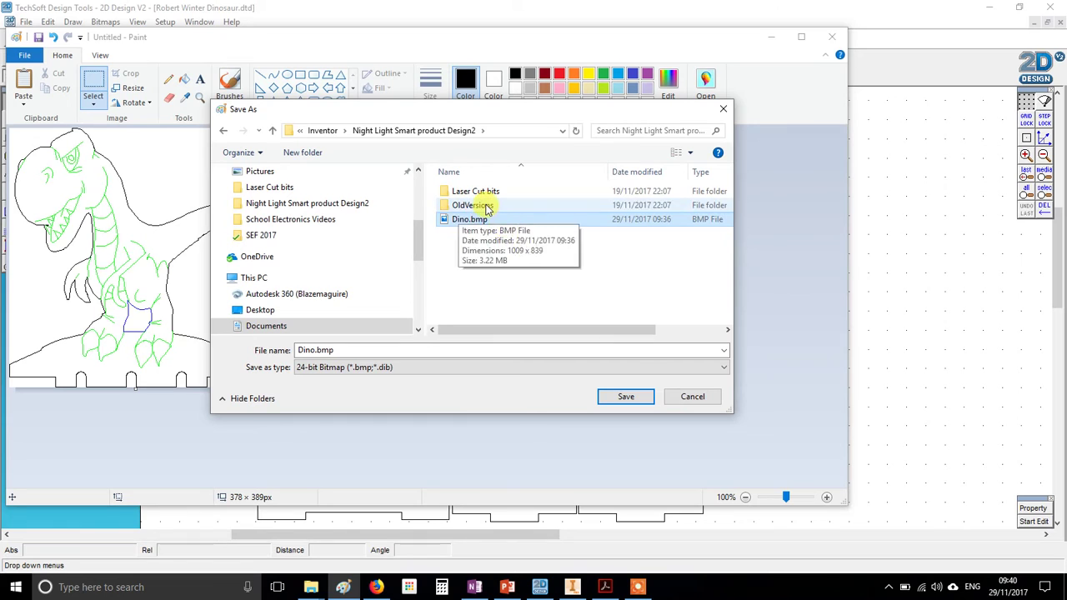
click(470, 206)
click(478, 223)
drag(333, 350, 258, 350)
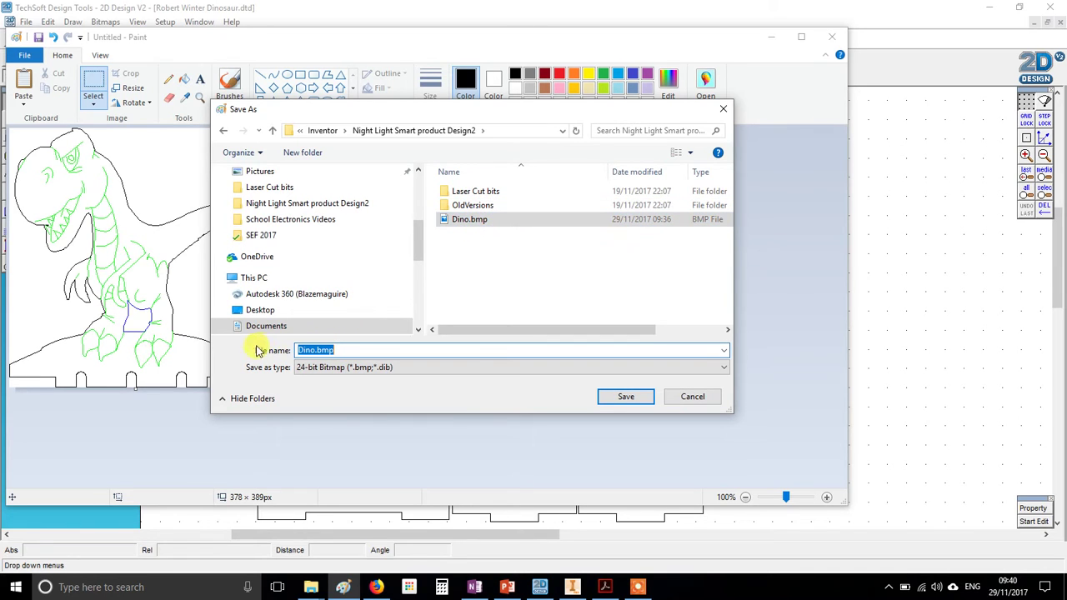
text(D)
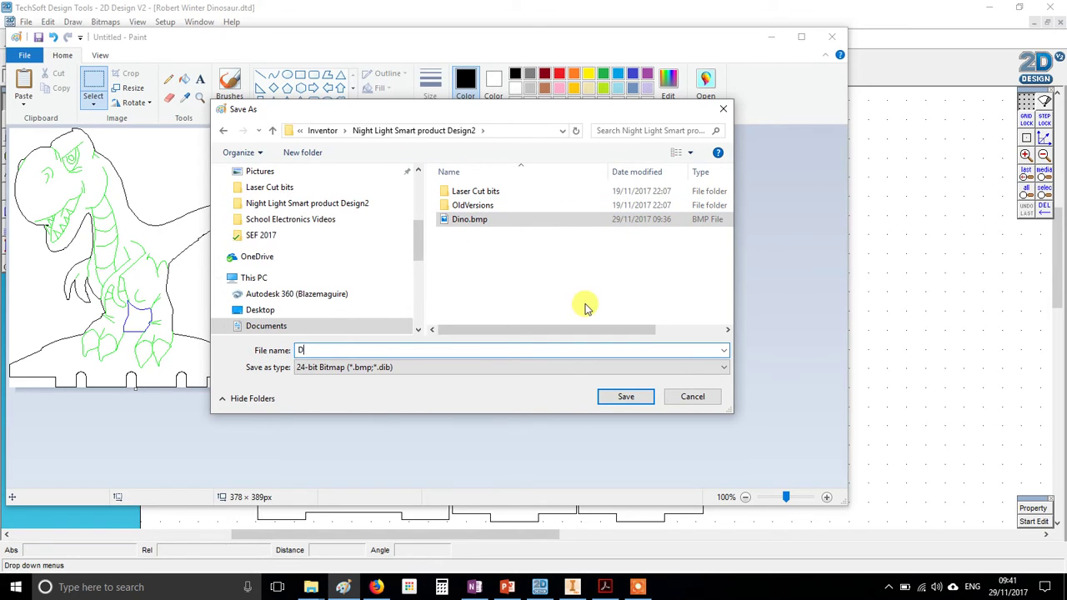
text(ino.b)
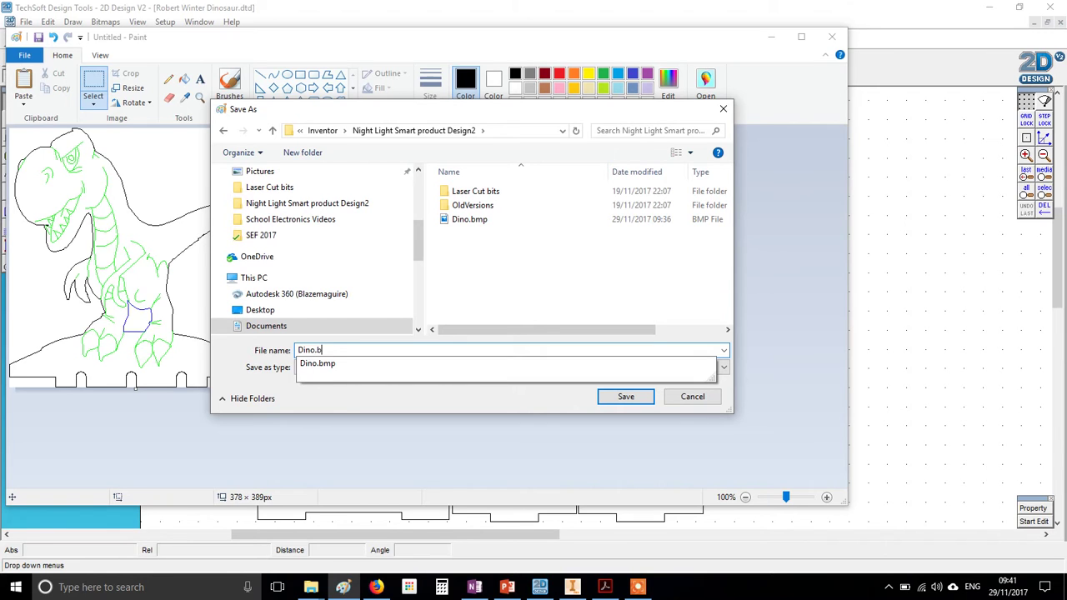
text(mp)
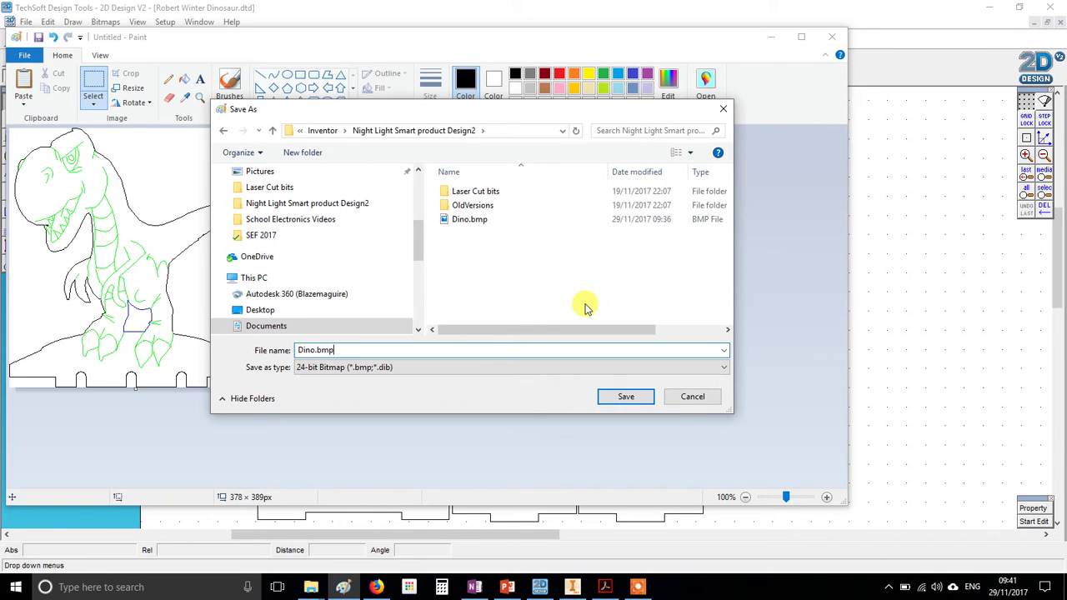
click(625, 397)
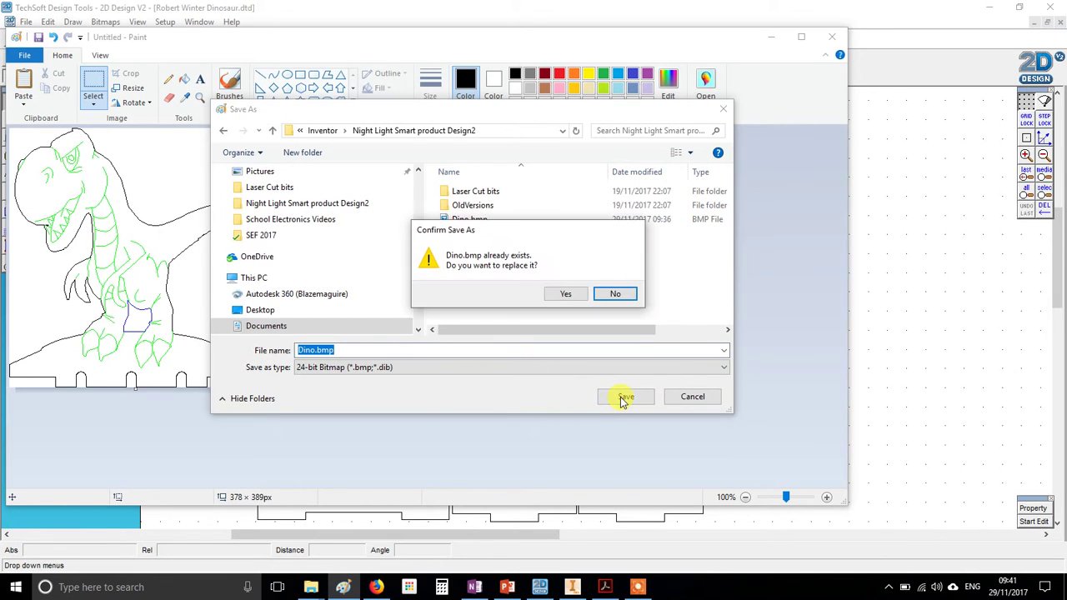
click(565, 294)
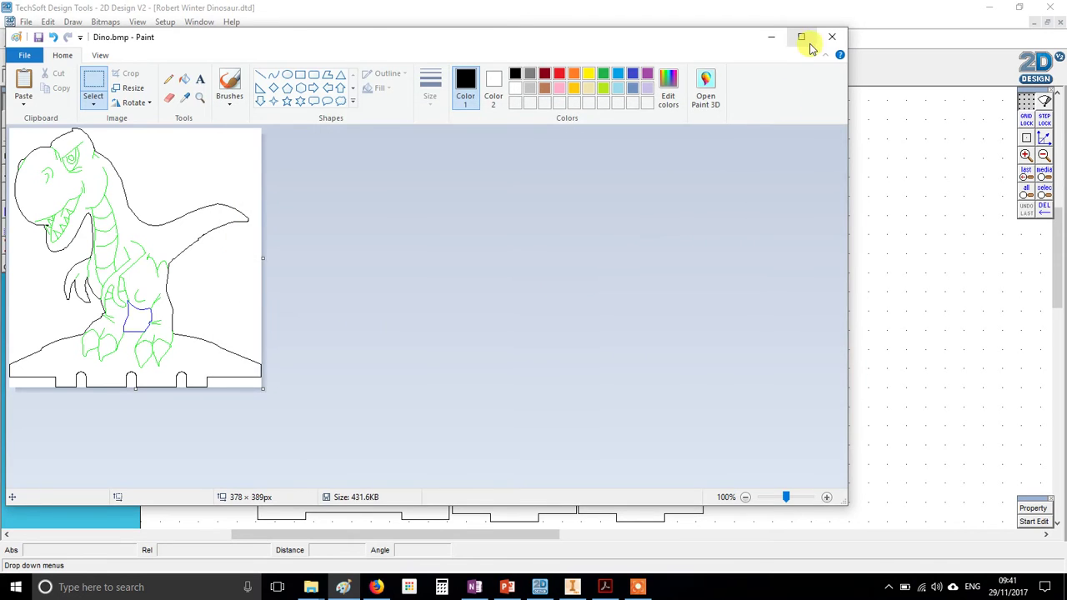
click(824, 41)
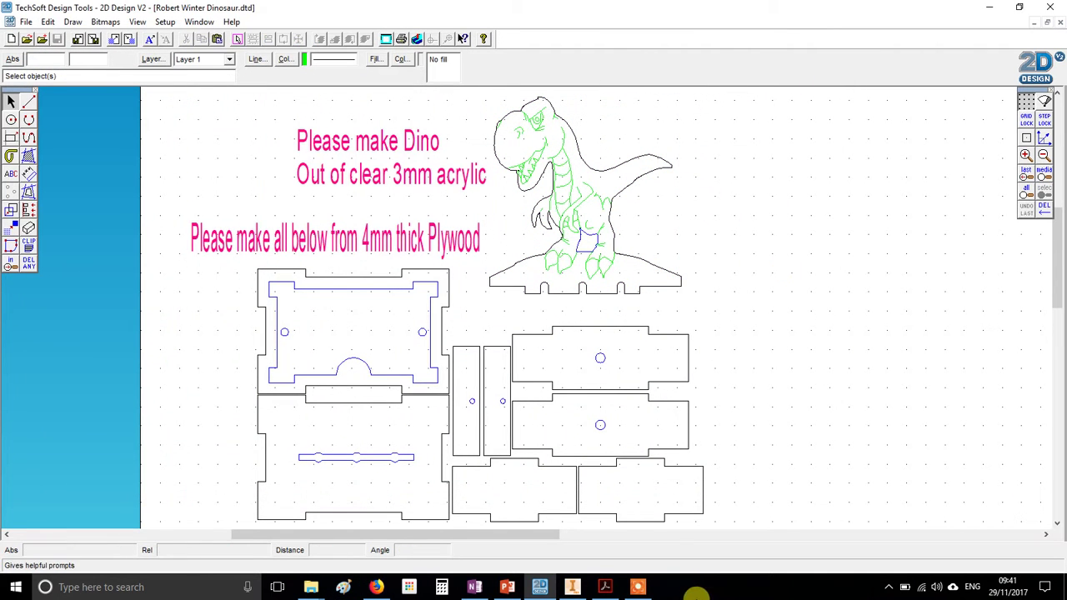
Step: Open Night Light whole assembley.iam in Inventor
click(573, 587)
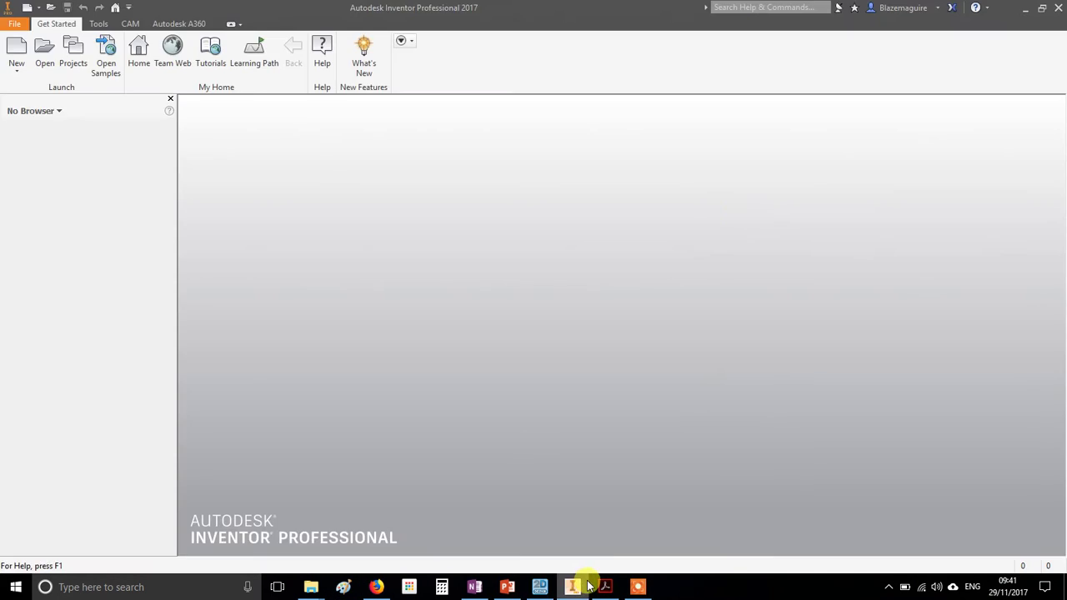
click(44, 51)
click(454, 257)
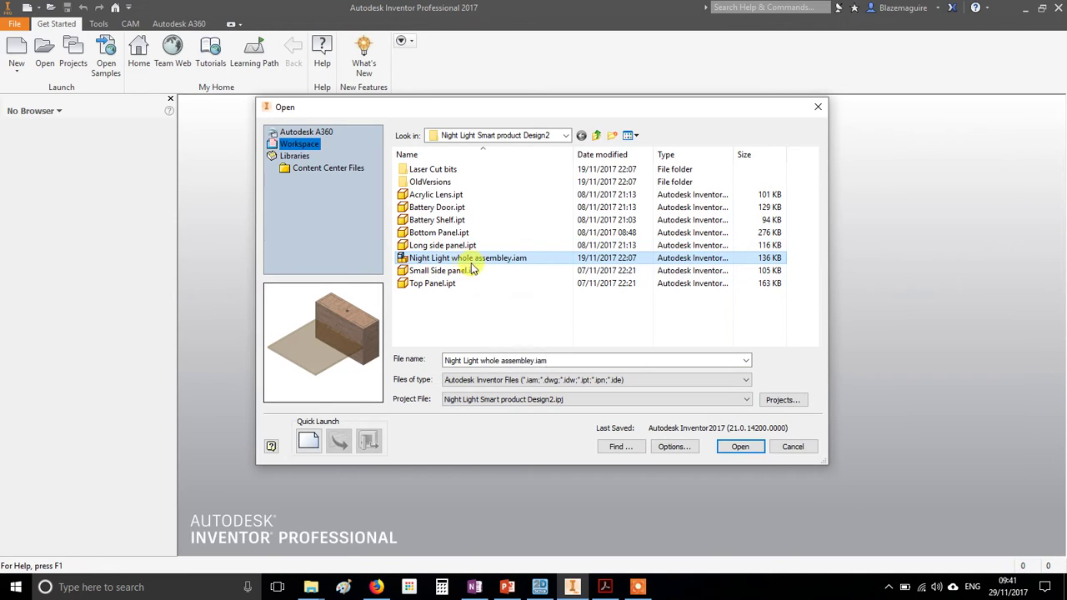
click(740, 446)
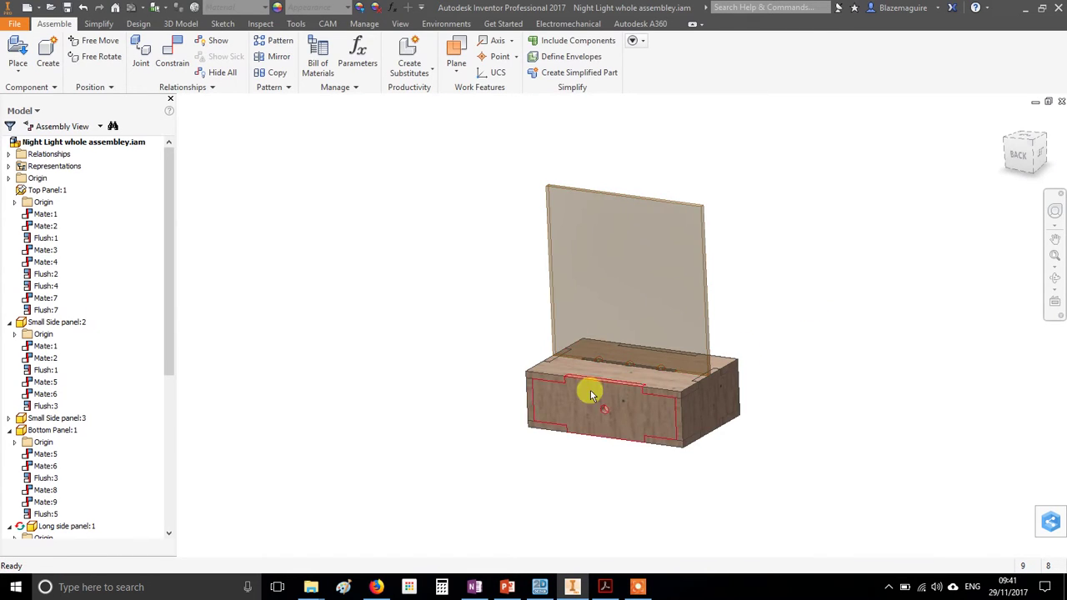
Step: Orbit to the back, edit the upright acrylic panel and start a 2D sketch on its face
mouse_move(586, 393)
shift+middle_down()
mouse_move(649, 375)
mouse_move(598, 374)
mouse_move(576, 389)
shift+middle_up()
middle_drag(761, 338, 758, 336)
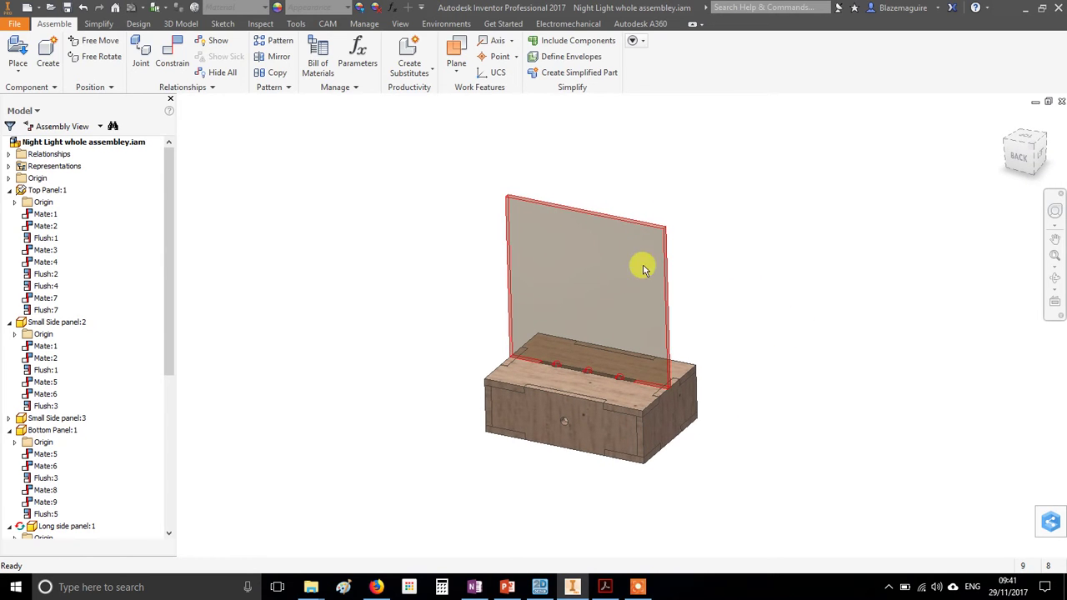
double_click(571, 253)
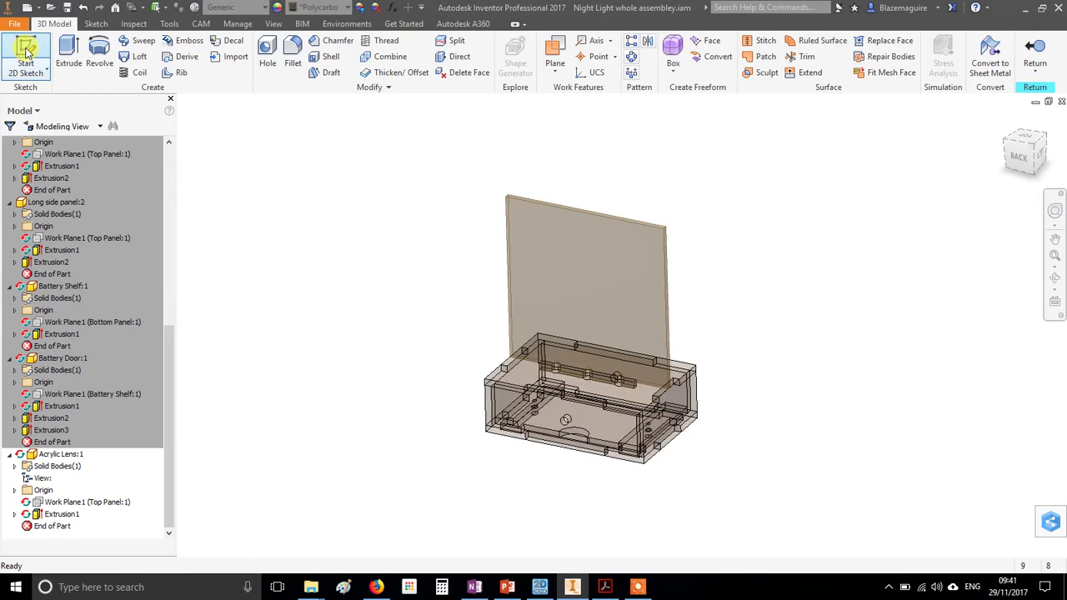
click(26, 50)
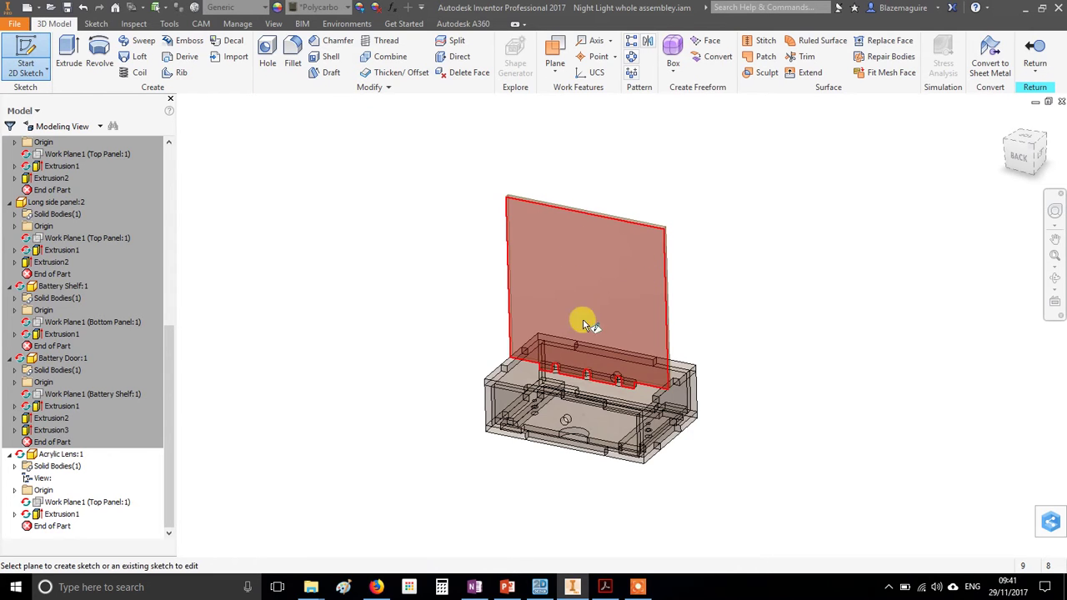
click(597, 273)
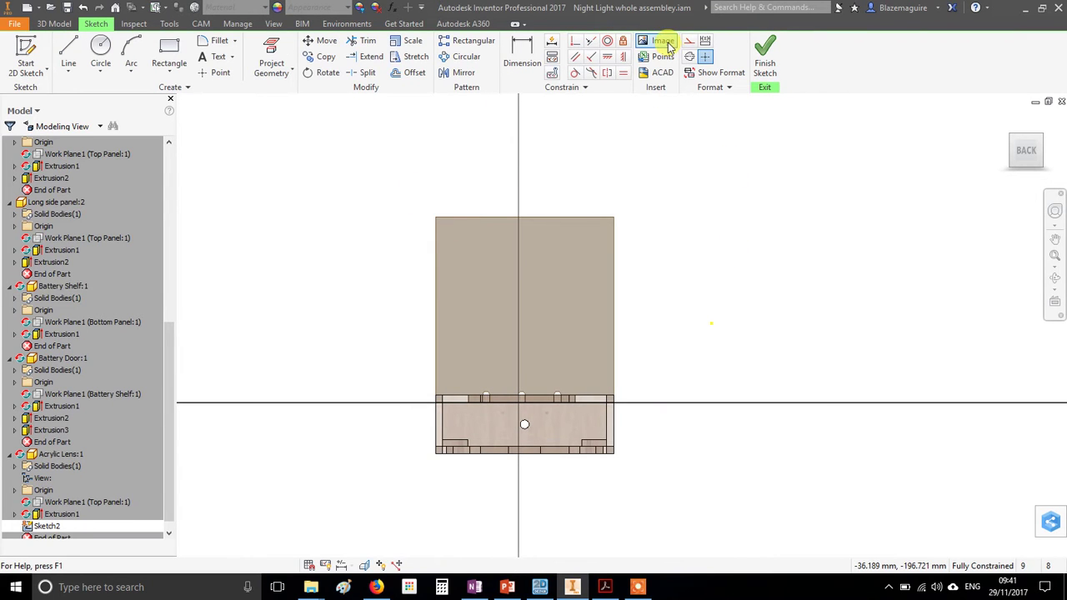
Step: Insert Dino.bmp as an image and place it in the sketch beside the acrylic panel
click(663, 42)
click(424, 197)
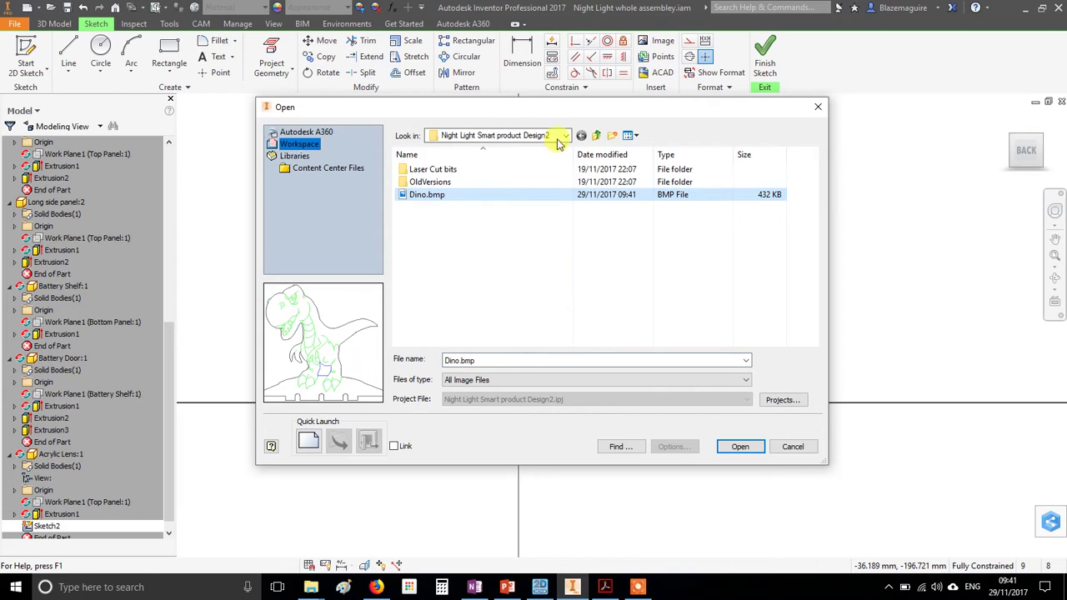
click(433, 182)
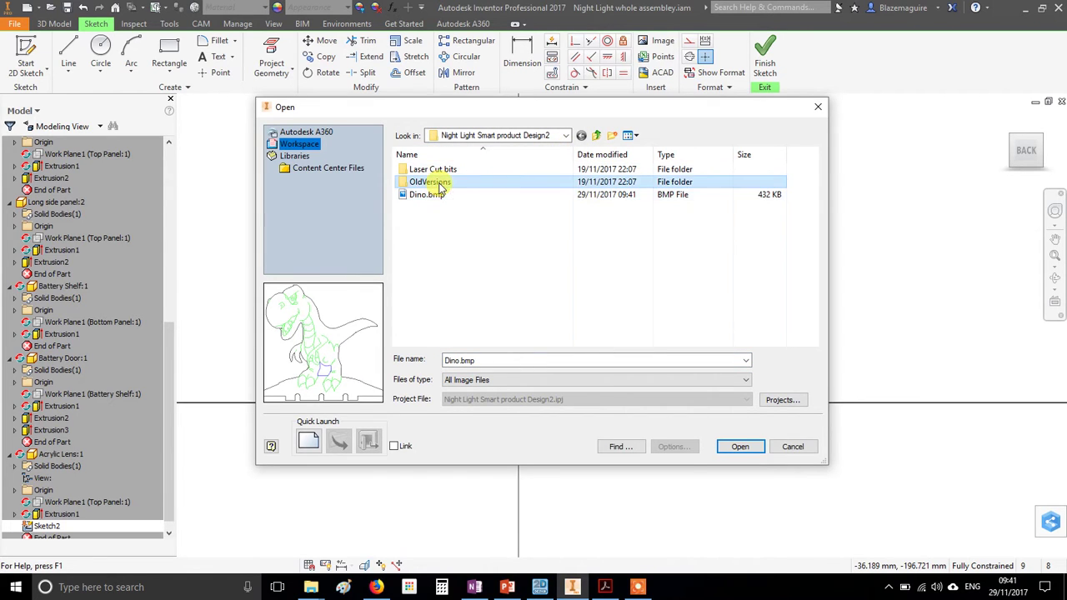
click(430, 194)
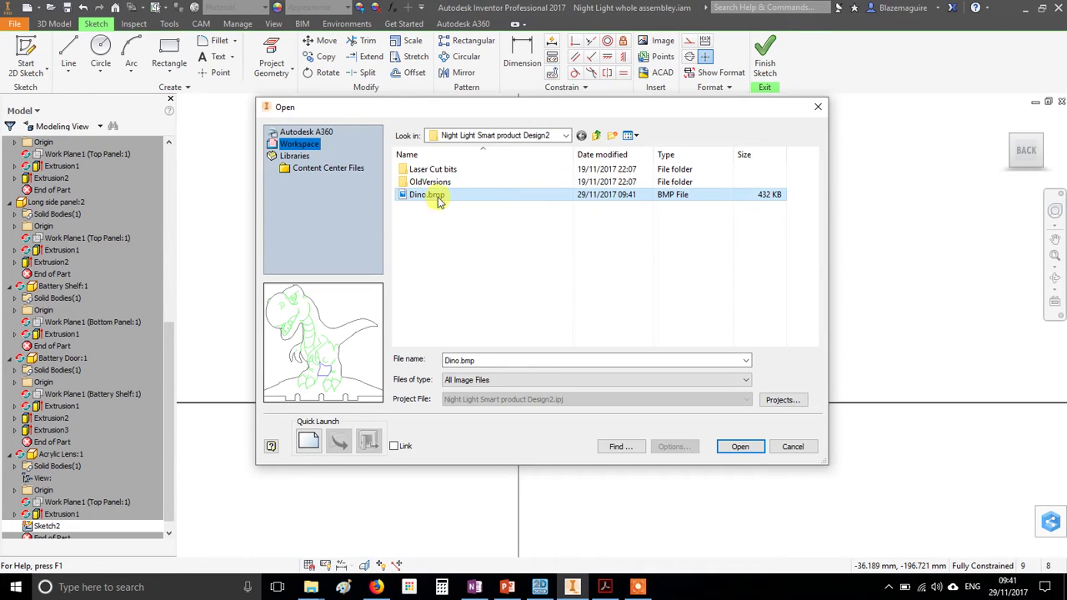
click(740, 447)
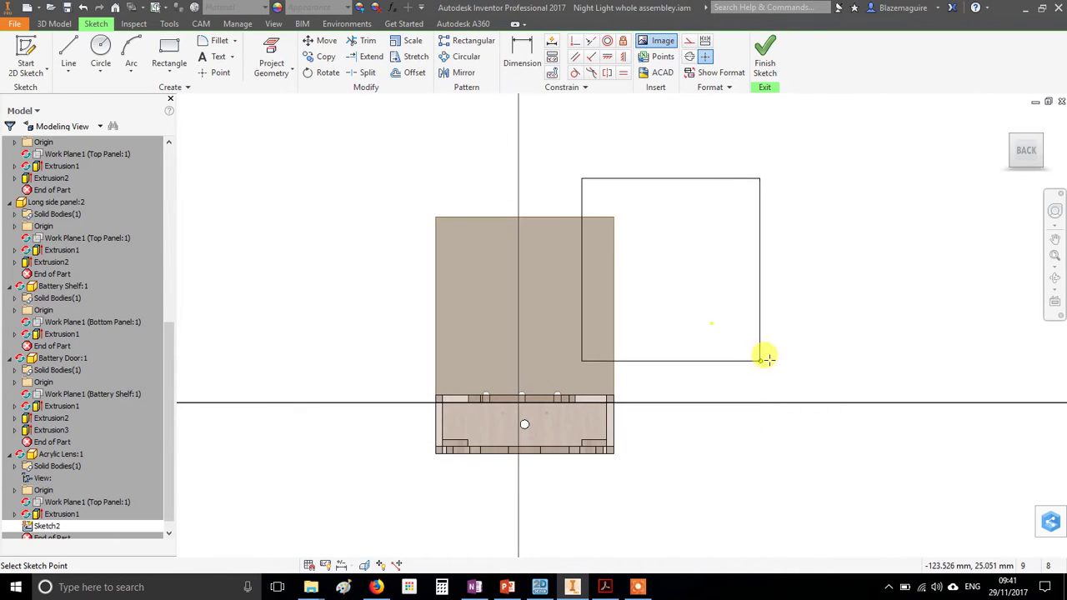
click(850, 368)
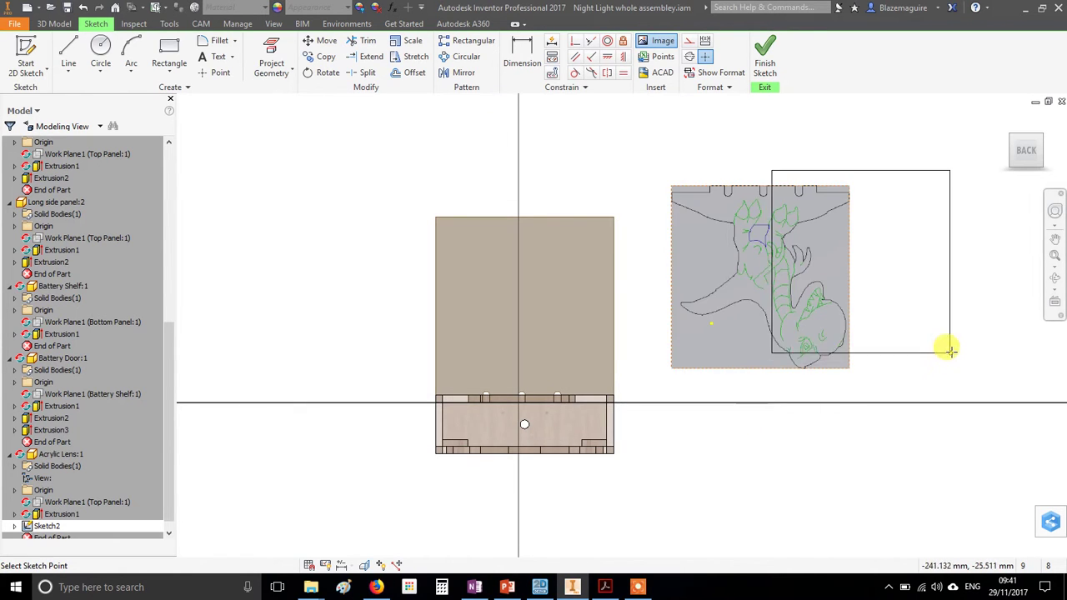
Step: End image placement, rotate the dinosaur picture upright and move it onto the panel
right_click(691, 333)
click(727, 333)
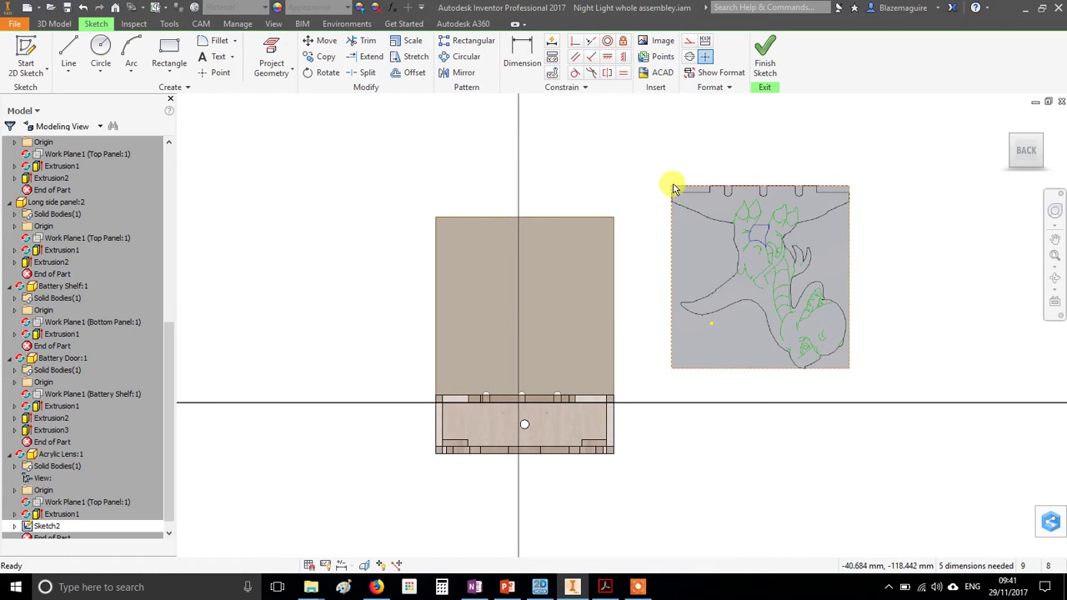
drag(851, 371, 777, 299)
drag(660, 231, 790, 157)
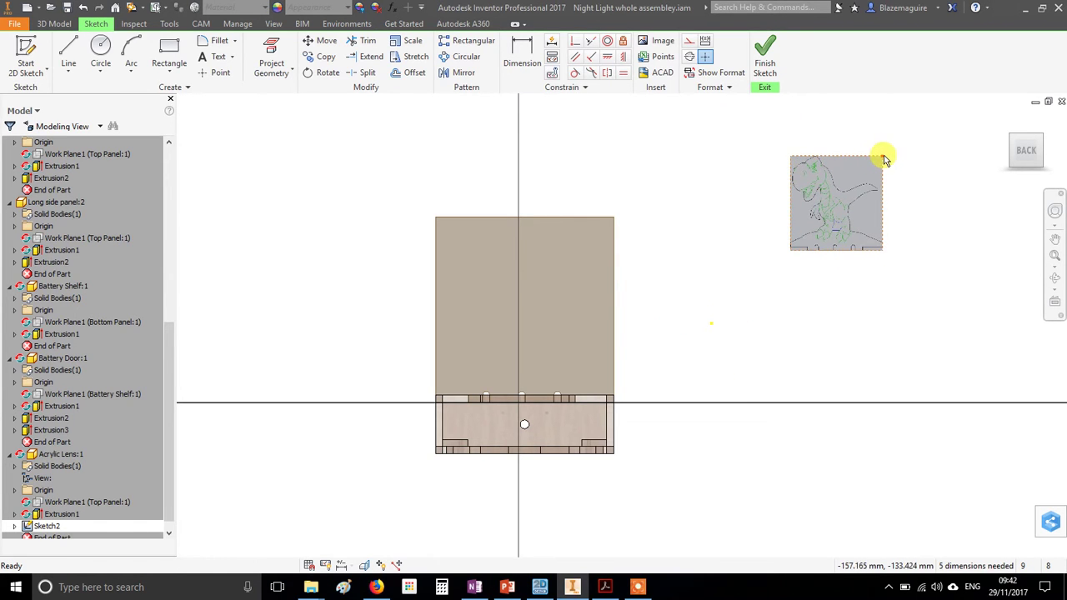
drag(885, 160, 435, 218)
Step: Drag the picture's corners so it fills the panel with its base on the box top
scroll(605, 403, down, 3)
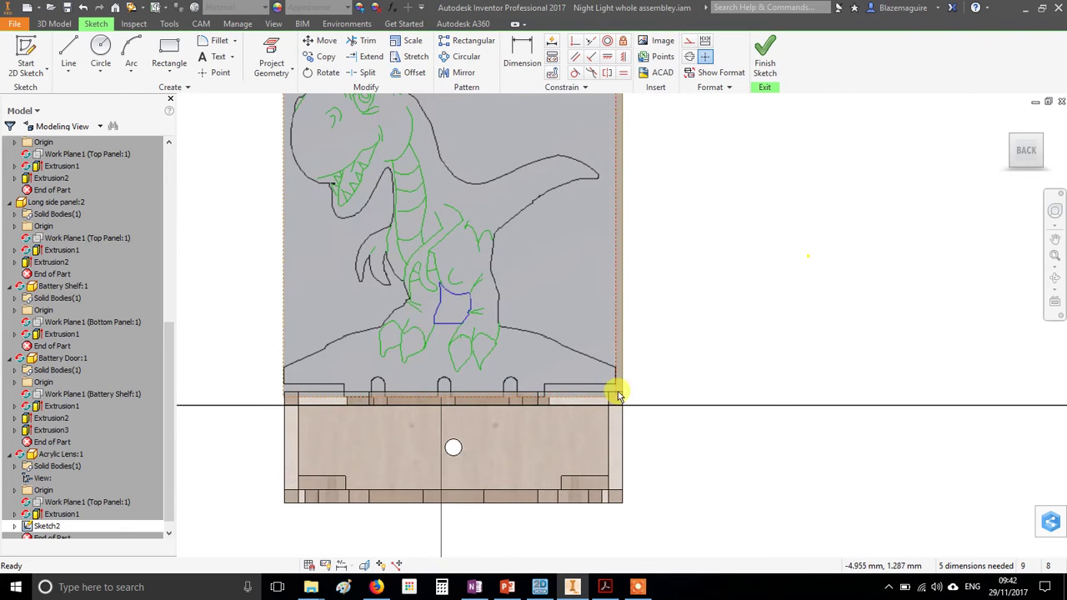
drag(615, 402, 619, 397)
drag(284, 400, 281, 398)
scroll(651, 336, up, 2)
mouse_move(644, 174)
mouse_down()
mouse_move(626, 162)
mouse_move(635, 167)
mouse_up()
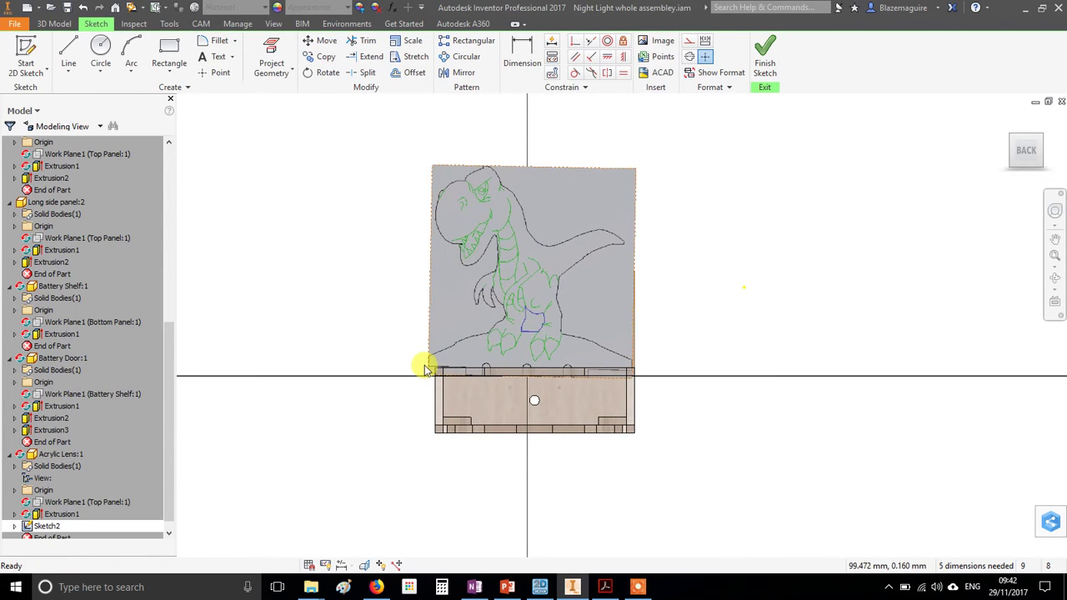
mouse_move(434, 171)
mouse_down()
mouse_move(422, 161)
mouse_move(424, 173)
mouse_up()
mouse_move(631, 171)
mouse_down()
mouse_move(624, 161)
mouse_move(635, 167)
mouse_up()
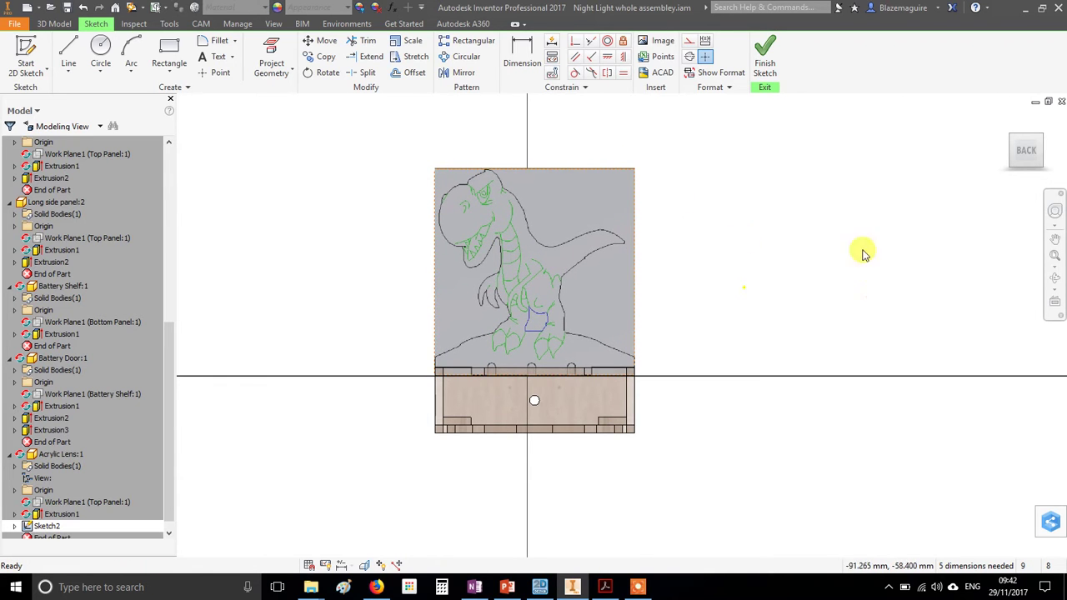
scroll(569, 367, up, 3)
scroll(564, 361, down, 5)
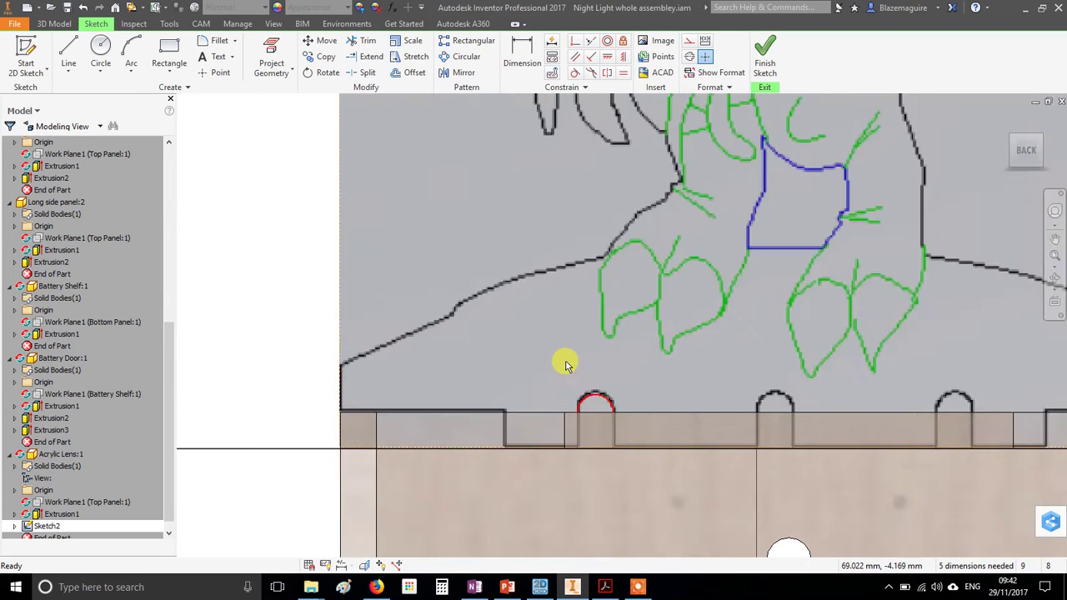
scroll(565, 364, up, 4)
scroll(784, 288, down, 3)
scroll(738, 313, up, 3)
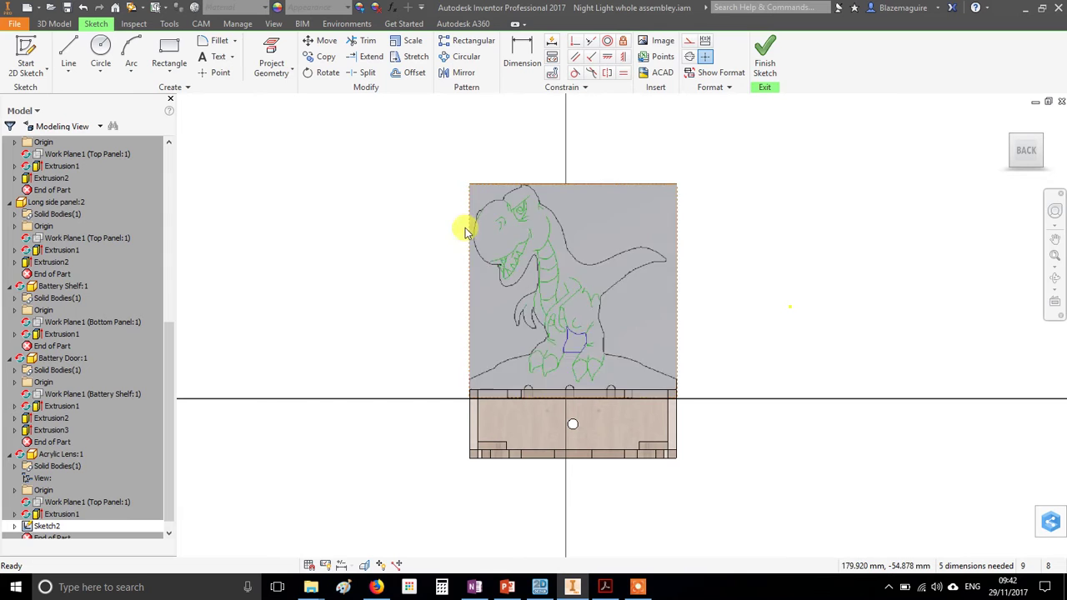
Step: Switch to the straight-on BACK view, centre the panel, and pick Spline (Control Vertex)
click(762, 50)
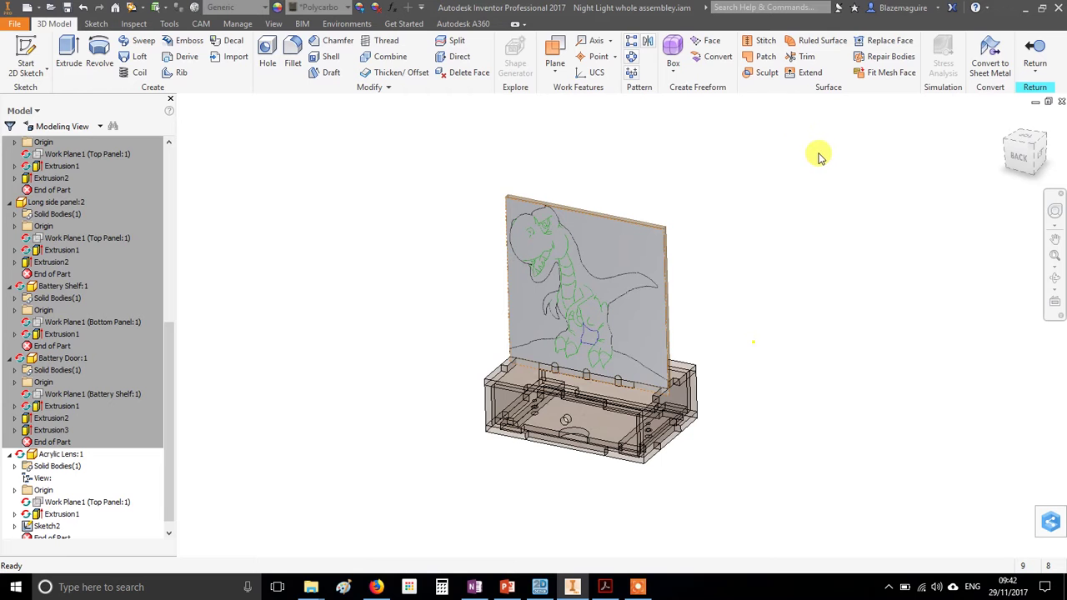
key(ctrl+z)
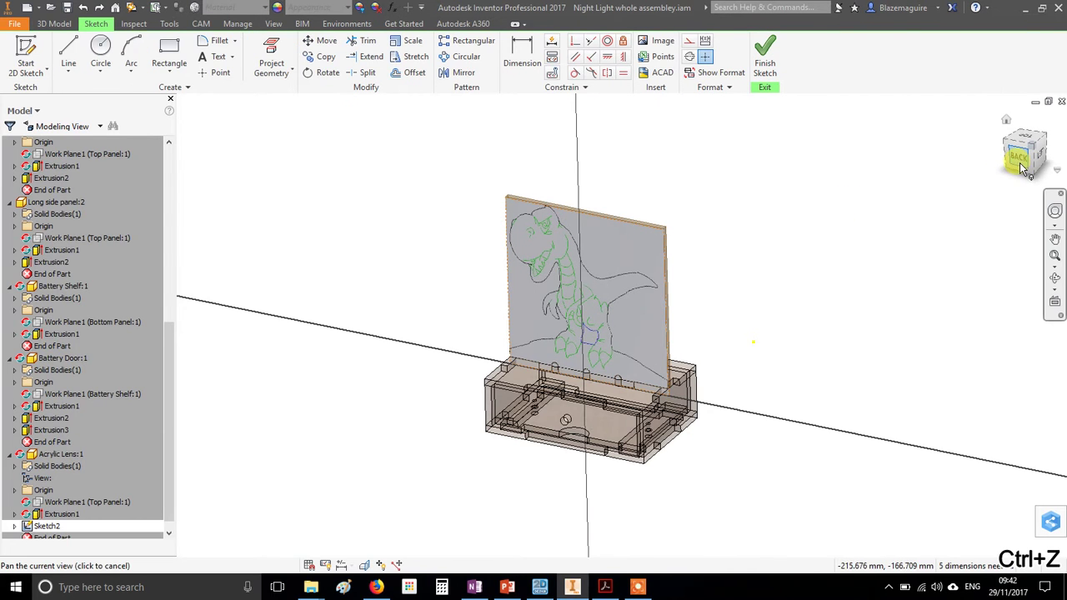
click(1023, 163)
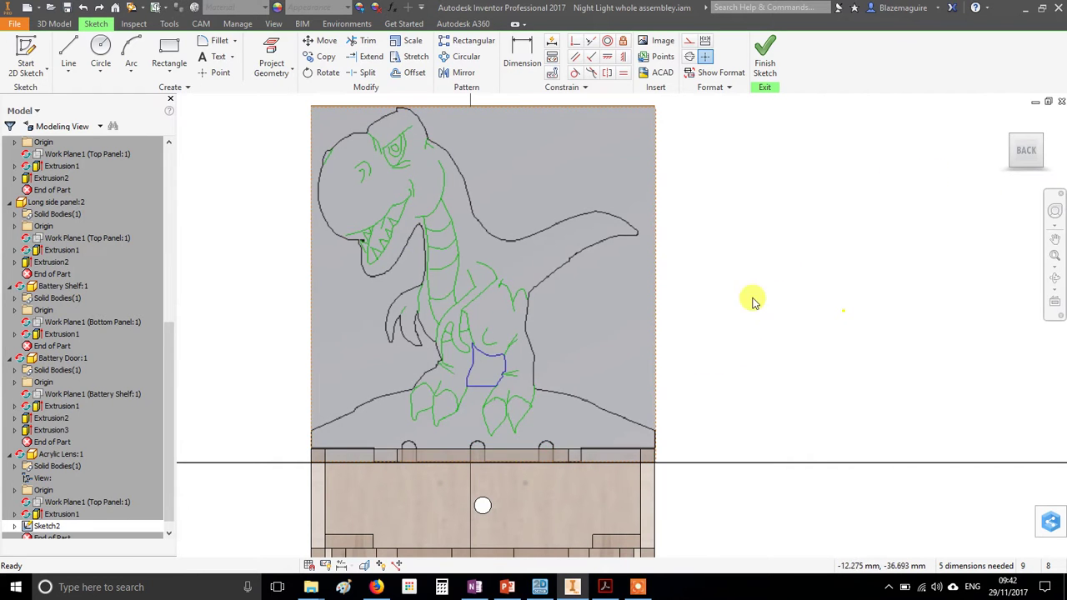
middle_drag(297, 206, 369, 231)
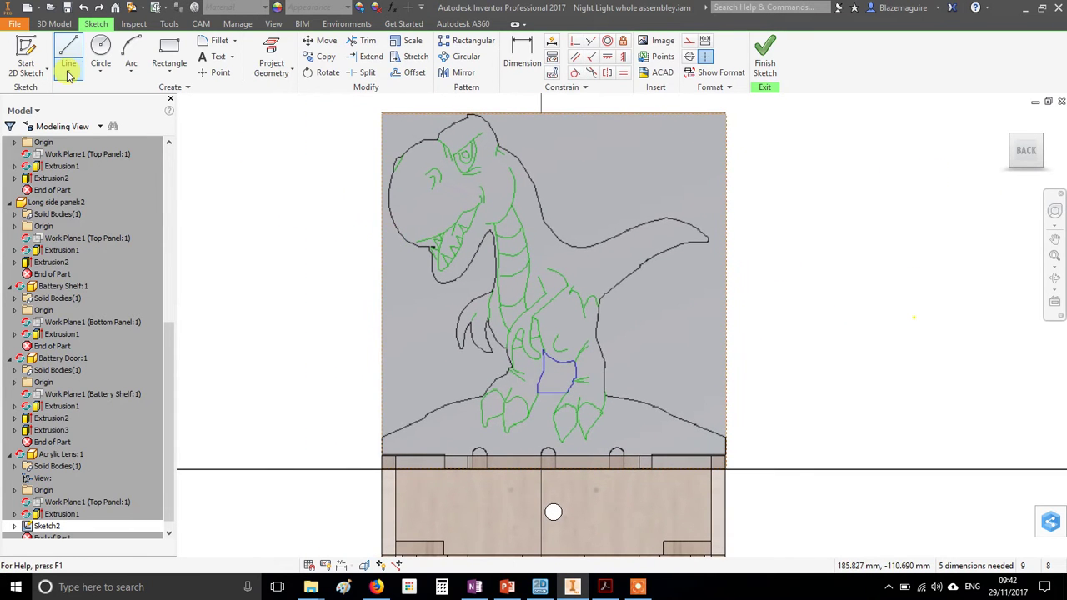
click(75, 76)
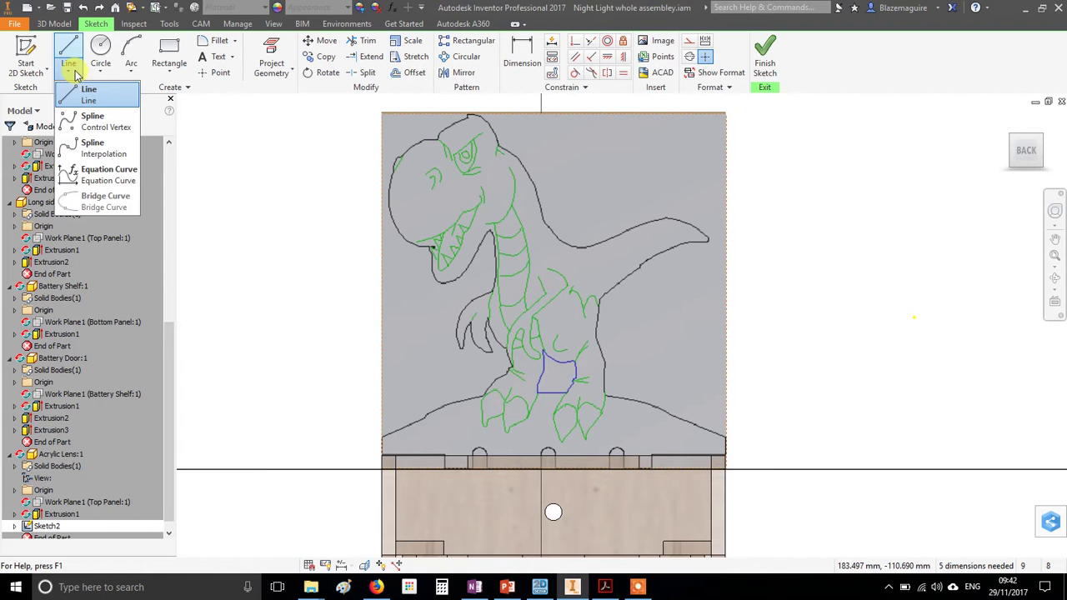
click(99, 125)
Step: Start the spline at the panel's lower-left corner and run it up the dinosaur's outline
scroll(406, 451, down, 2)
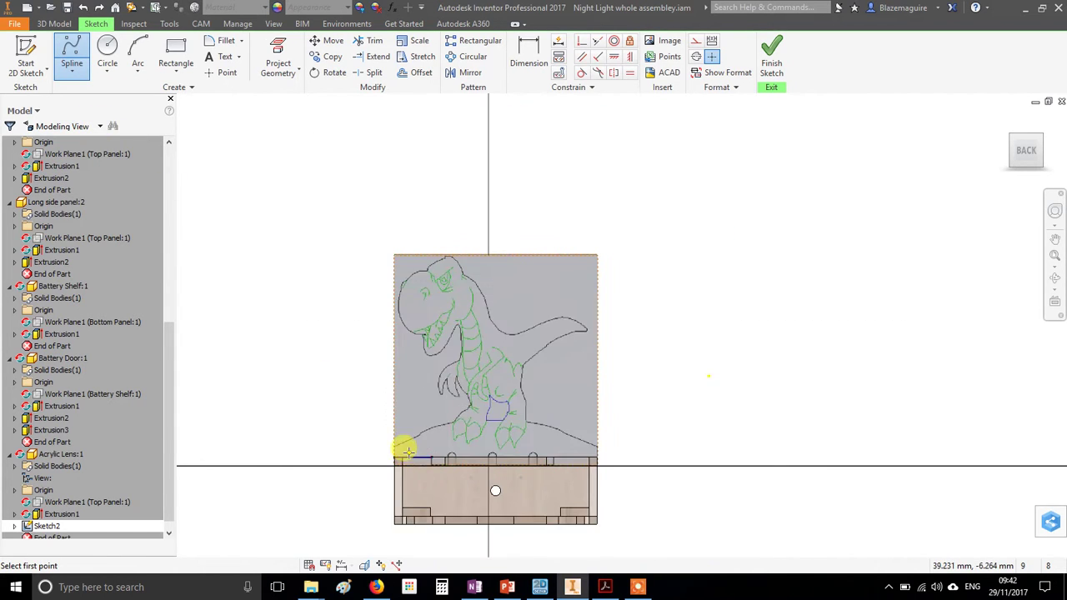
scroll(406, 451, up, 5)
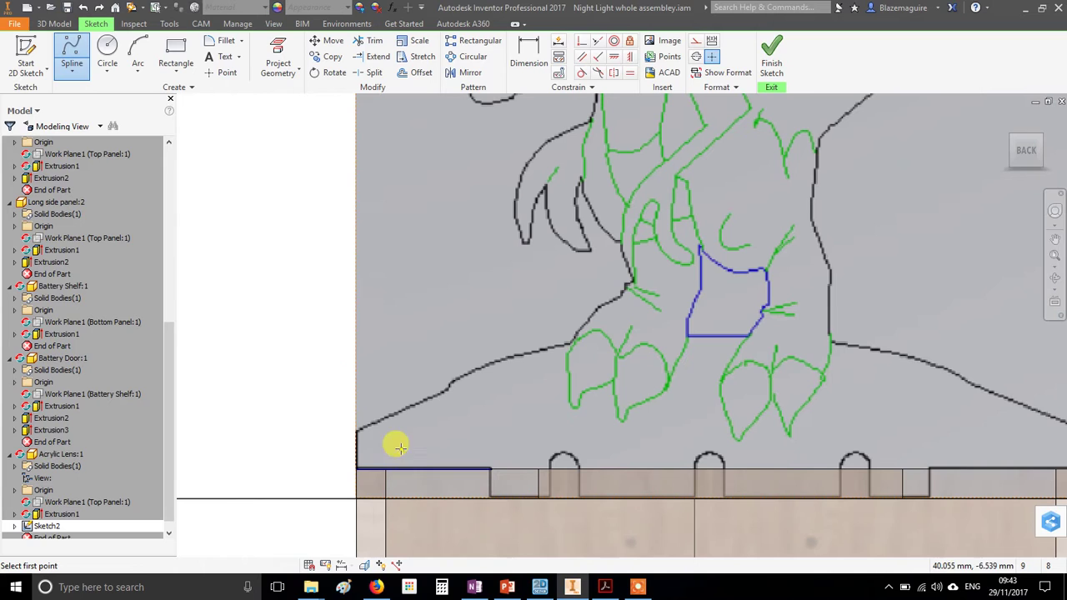
click(356, 428)
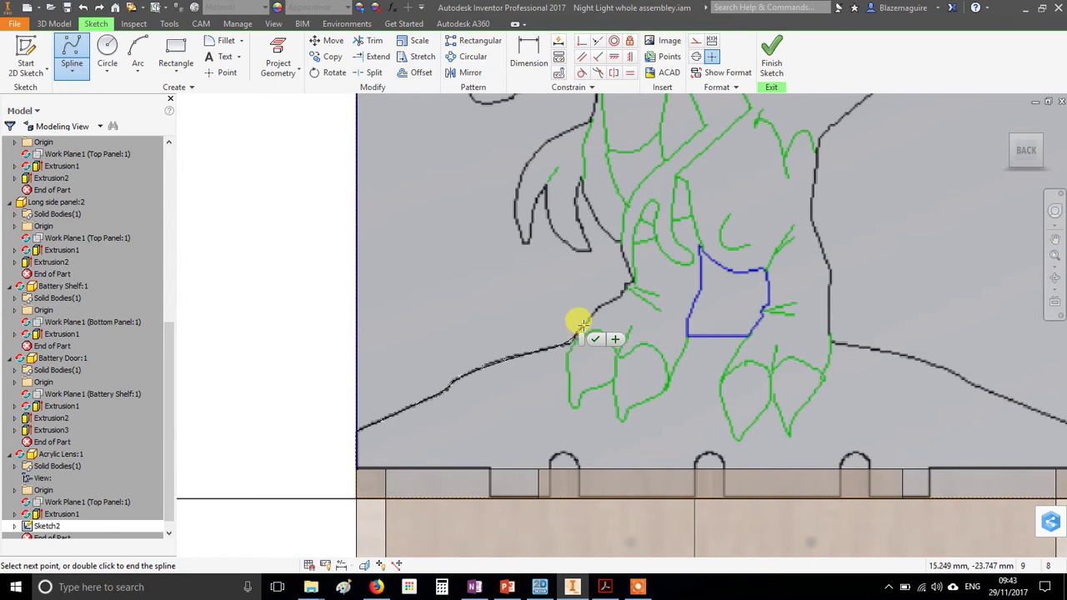
scroll(581, 323, up, 3)
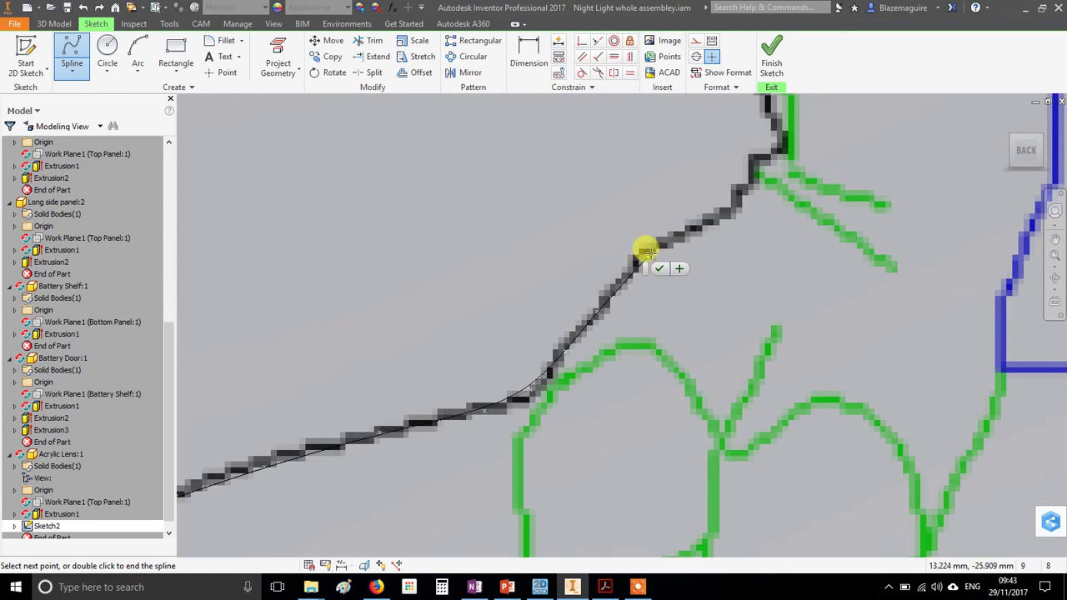
click(671, 241)
click(731, 213)
click(737, 194)
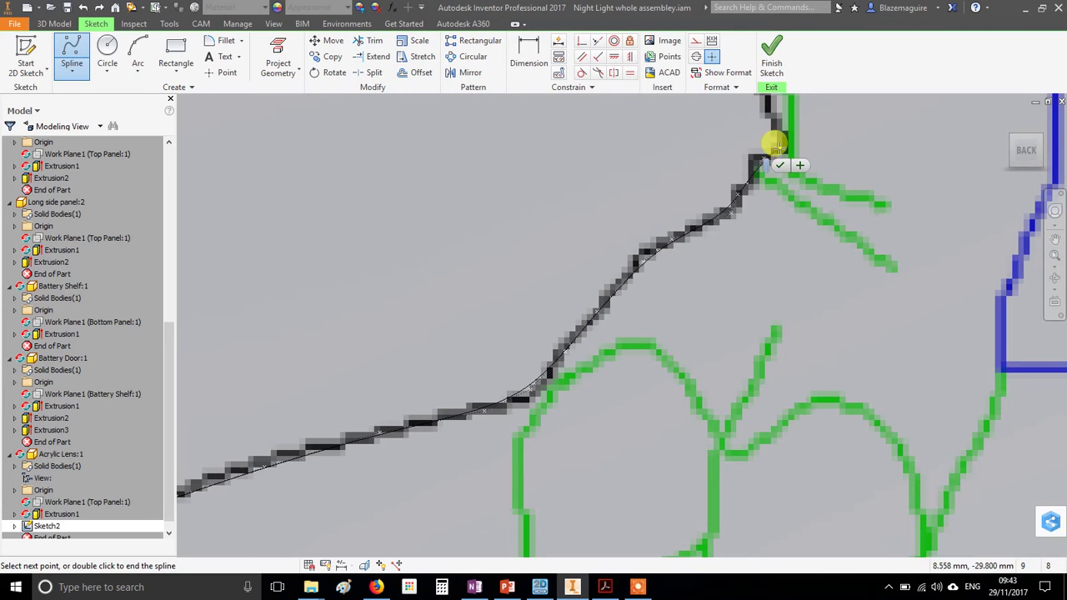
scroll(804, 125, down, 3)
scroll(619, 369, up, 2)
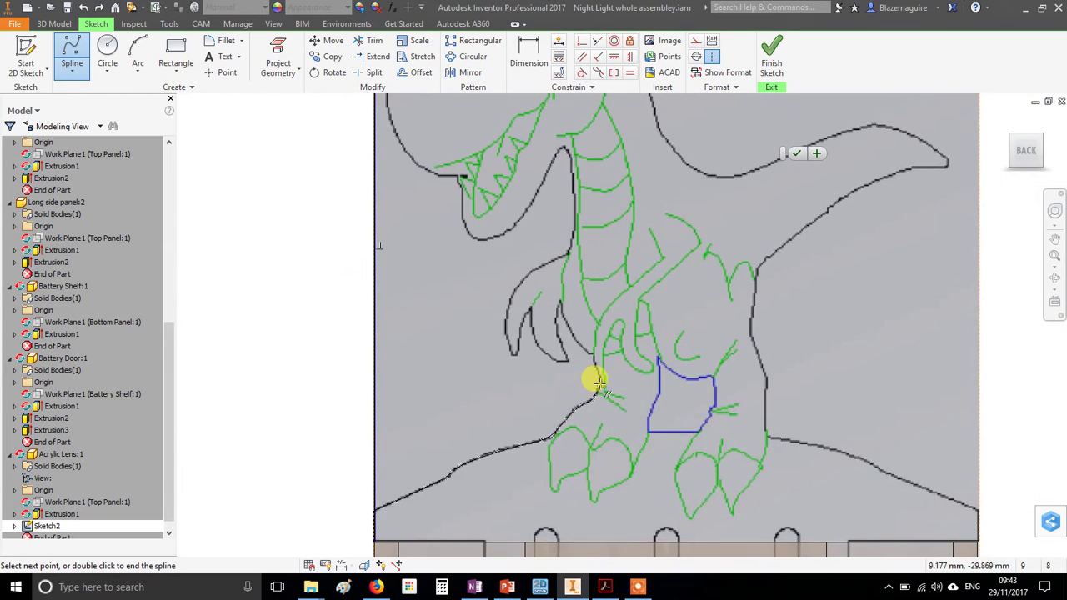
scroll(598, 382, up, 5)
Step: Trace the spline up the dark edge to the claw tip and down its left side
click(604, 367)
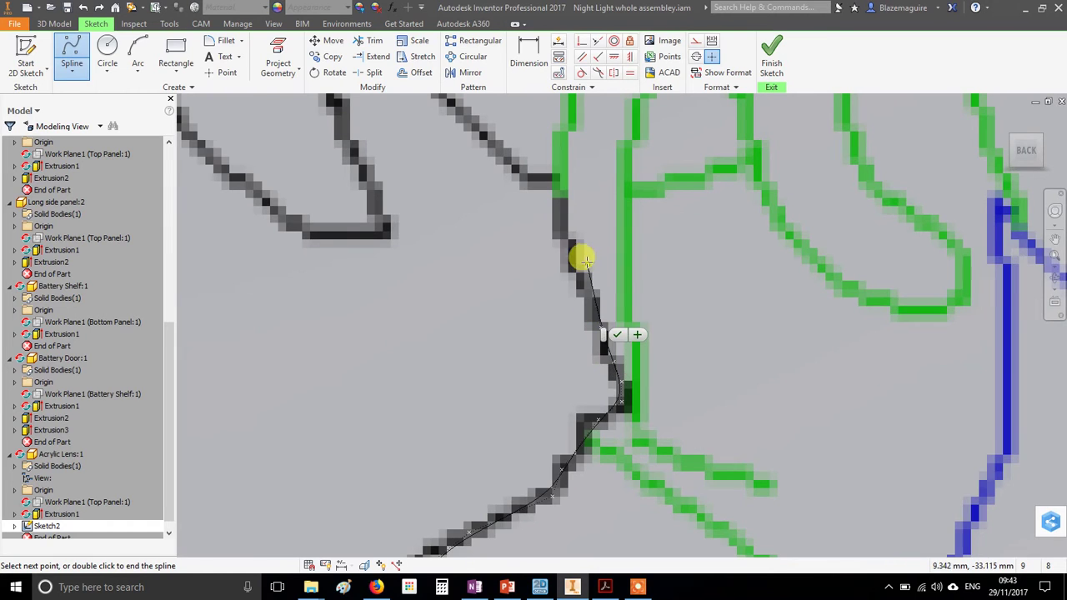
click(555, 178)
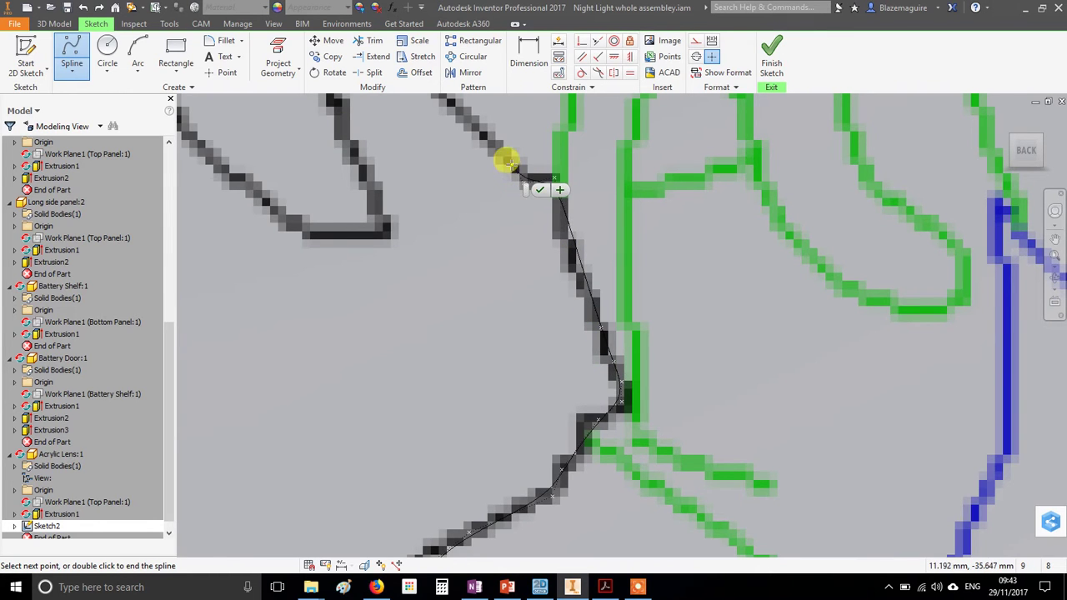
scroll(497, 150, down, 4)
scroll(517, 245, up, 3)
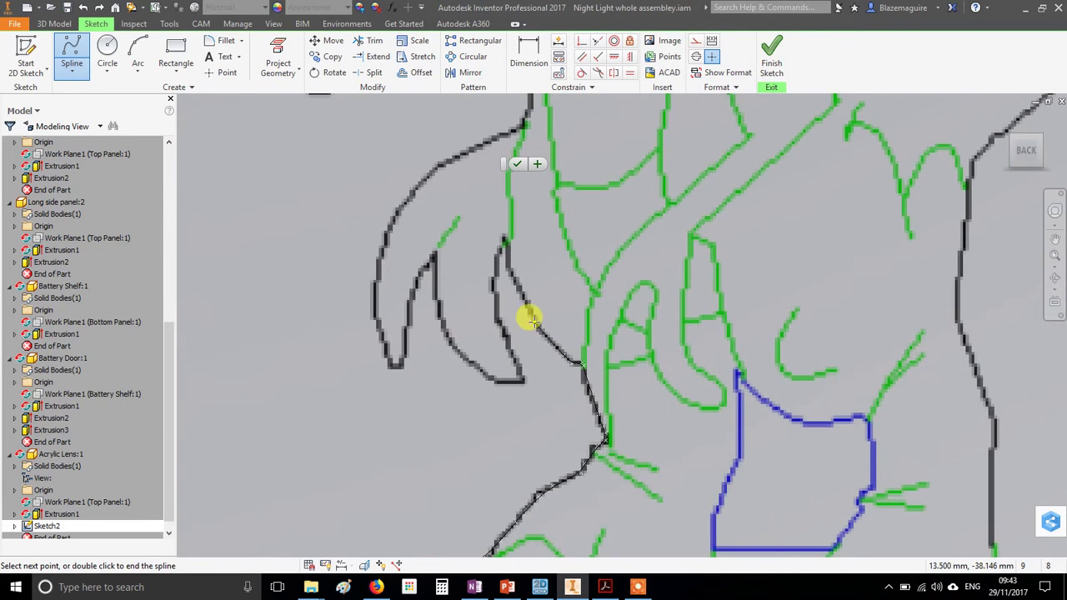
click(531, 319)
click(508, 265)
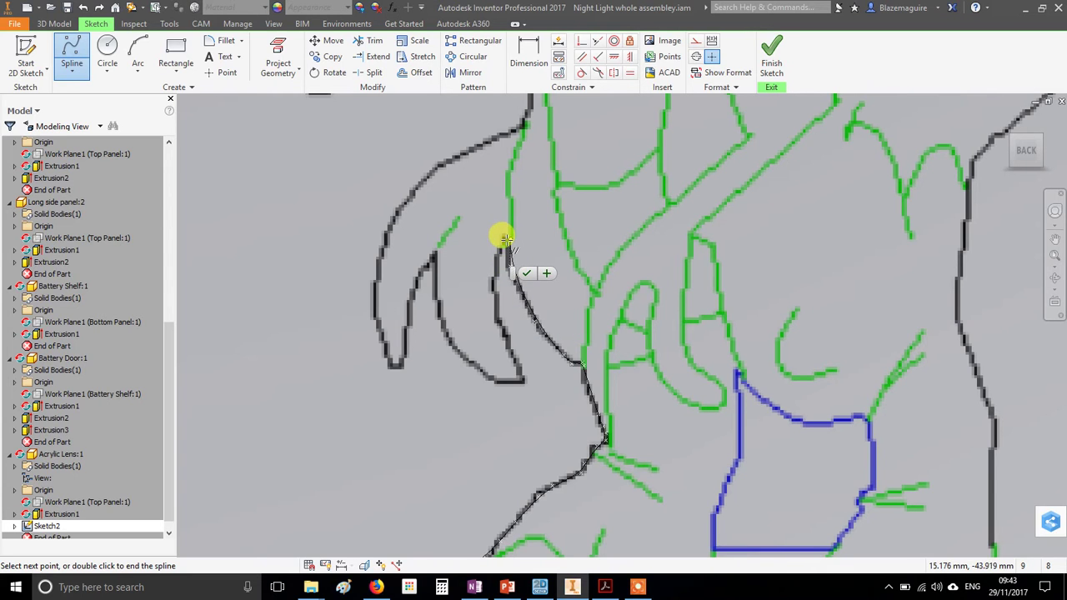
scroll(506, 250, down, 2)
scroll(506, 248, up, 5)
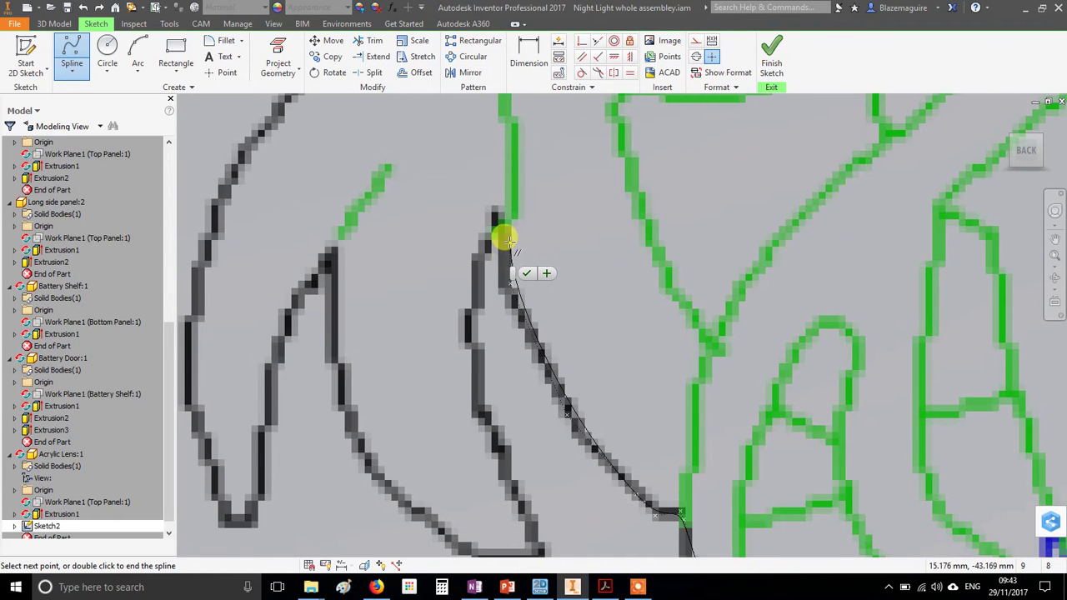
click(505, 237)
click(491, 209)
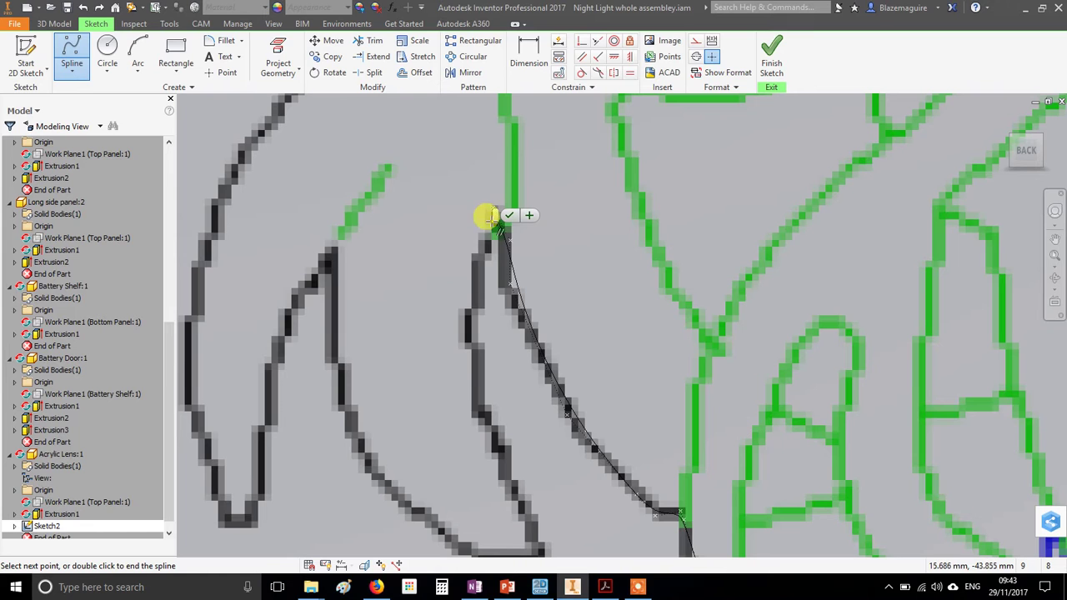
click(473, 296)
click(469, 365)
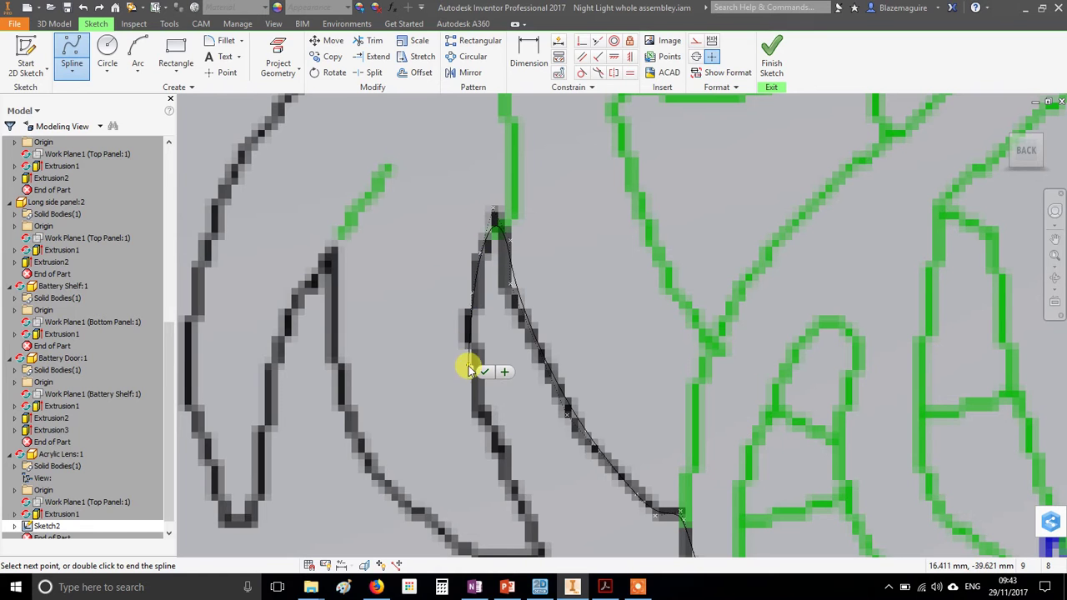
Step: Carry the spline around the lower claw outline and over the remaining claws' tips and bottoms
click(488, 437)
scroll(528, 500, down, 3)
scroll(488, 341, up, 1)
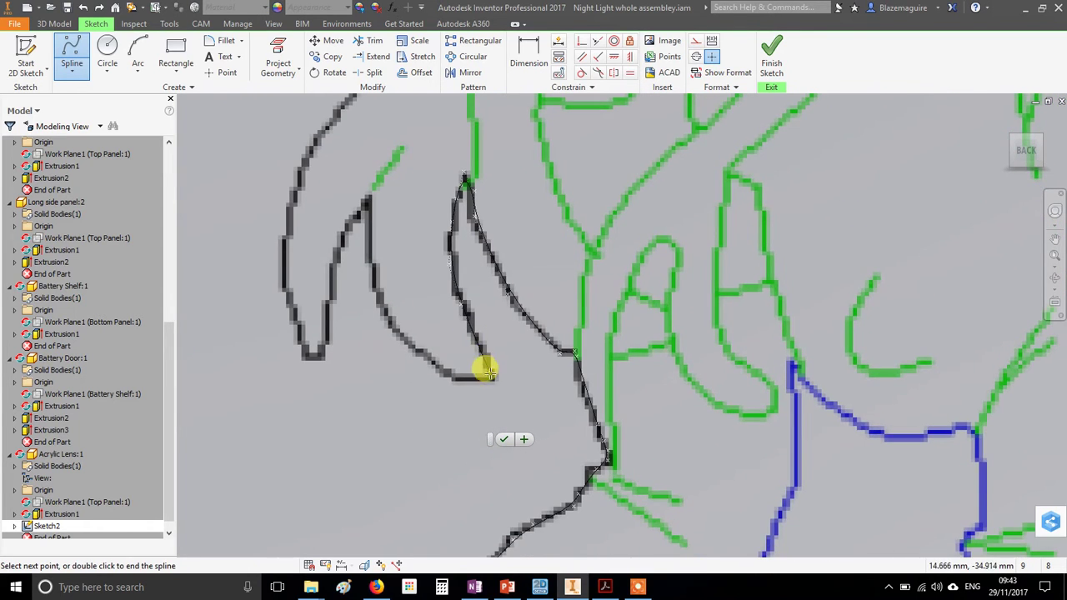
click(490, 380)
click(442, 362)
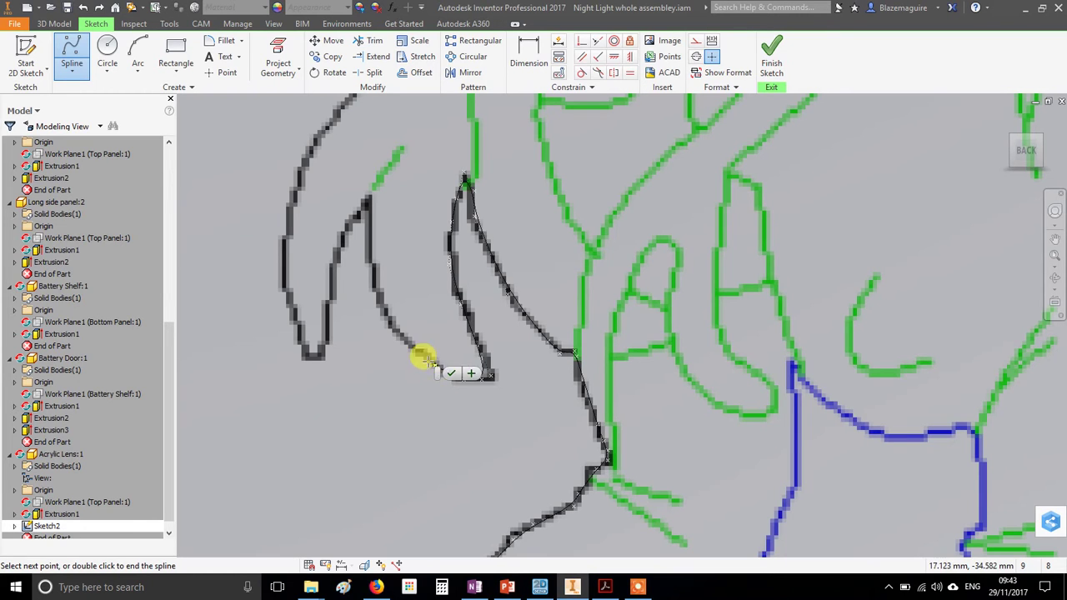
click(410, 339)
click(387, 315)
click(372, 226)
click(367, 205)
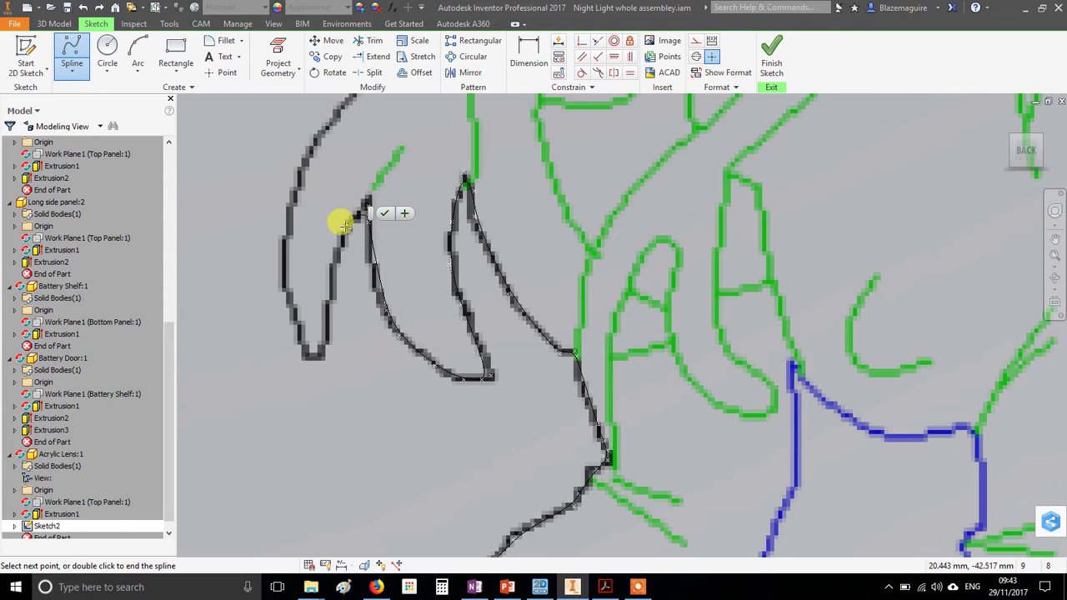
click(337, 241)
click(327, 313)
click(324, 354)
click(306, 361)
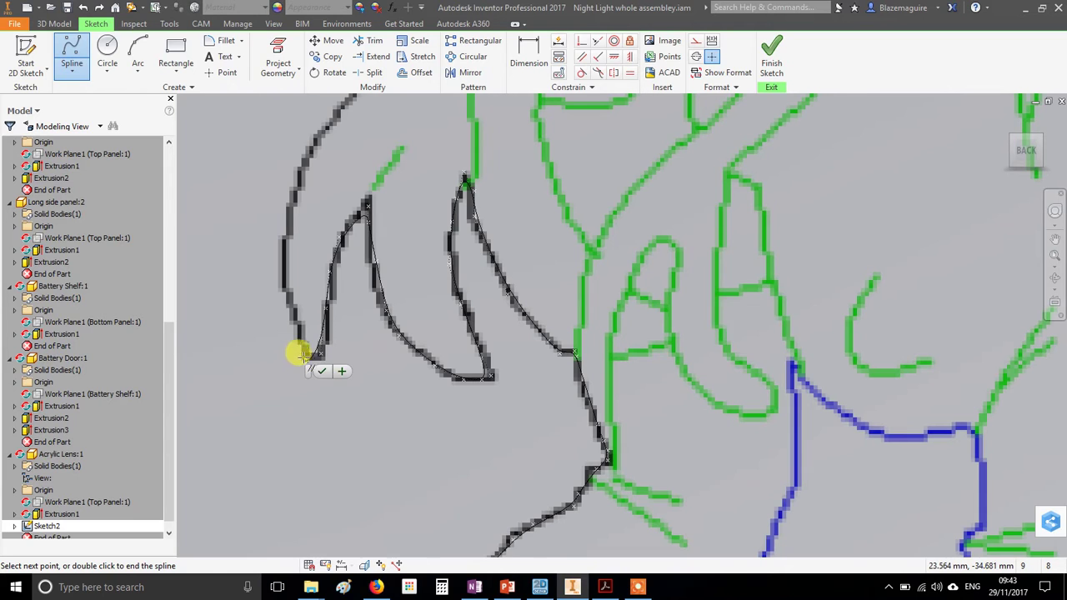
click(294, 323)
click(286, 285)
click(283, 238)
click(290, 201)
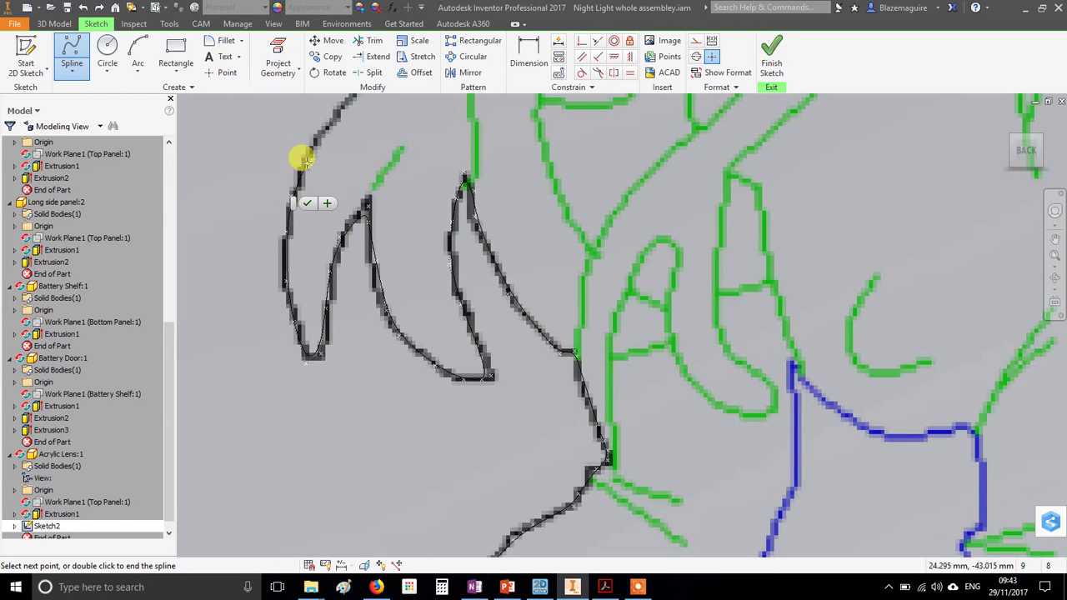
Step: Trace the spline along the arm's lower edge and up the neck outline
scroll(315, 135, down, 3)
scroll(357, 350, up, 3)
middle_drag(357, 350, 345, 354)
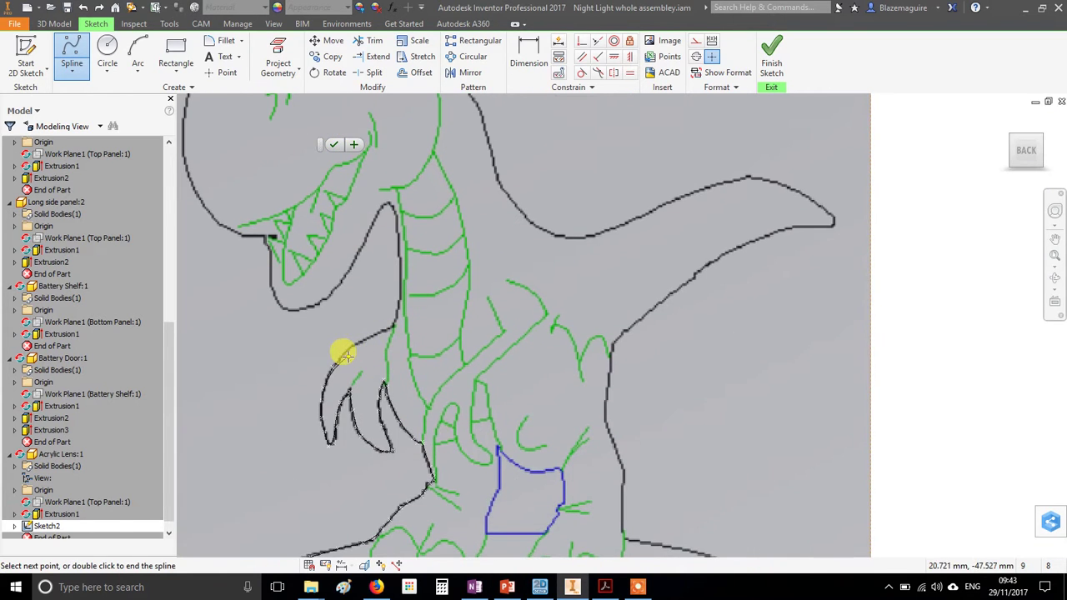
click(345, 348)
click(387, 333)
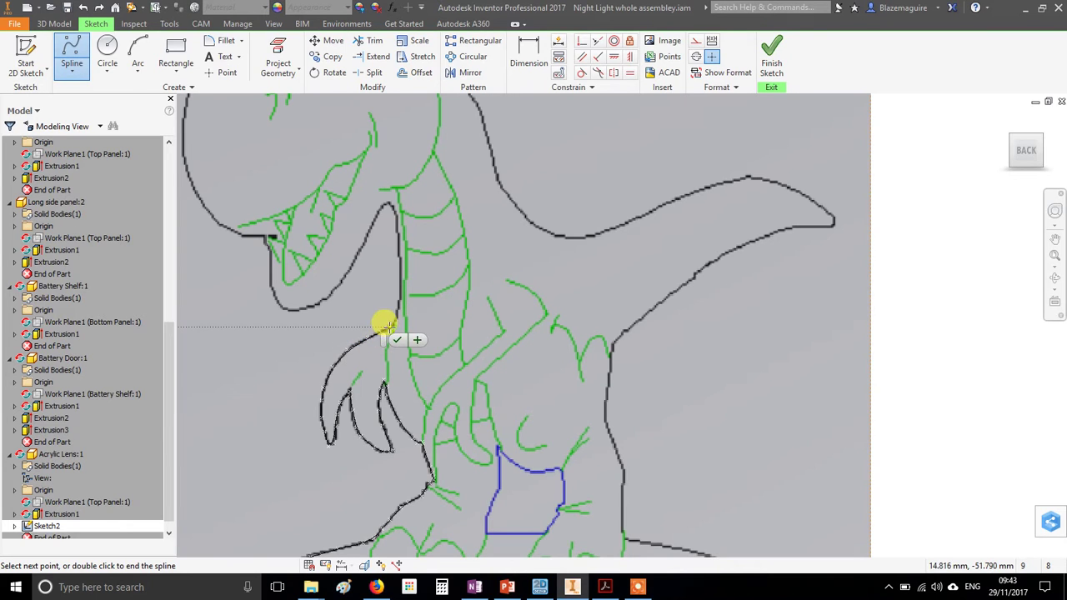
click(398, 307)
click(399, 271)
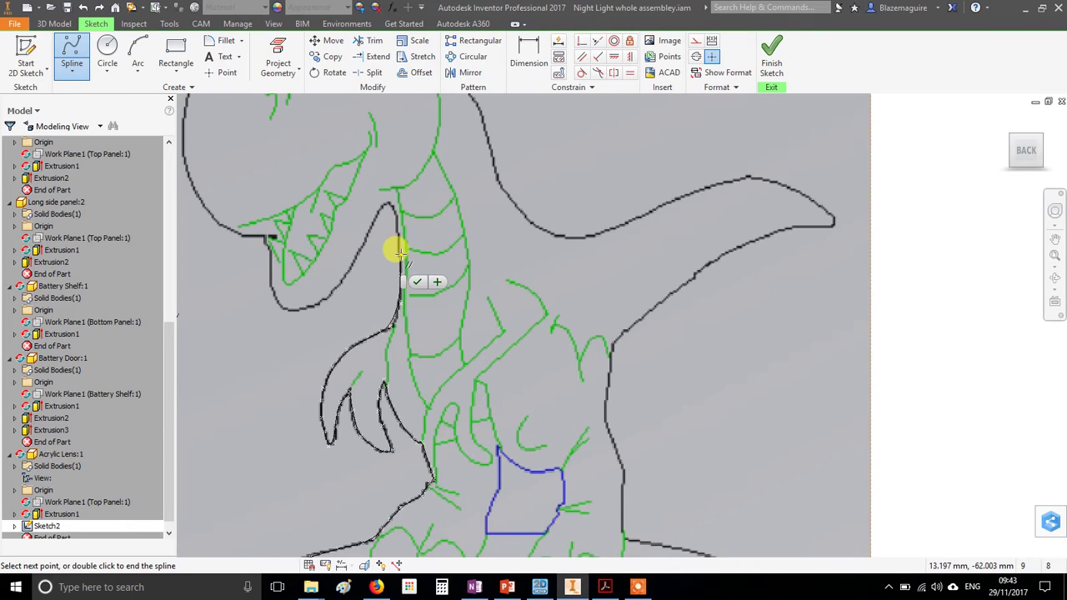
click(398, 250)
click(396, 227)
click(391, 215)
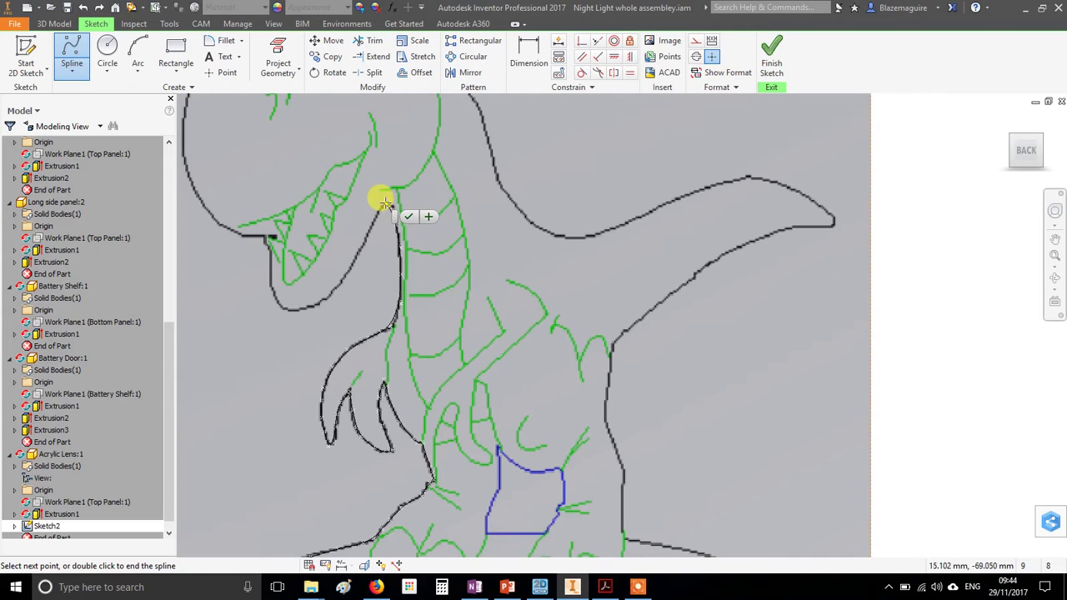
click(386, 207)
Step: Turn the spline down around the head and along the jaw to its corner
click(371, 220)
click(371, 240)
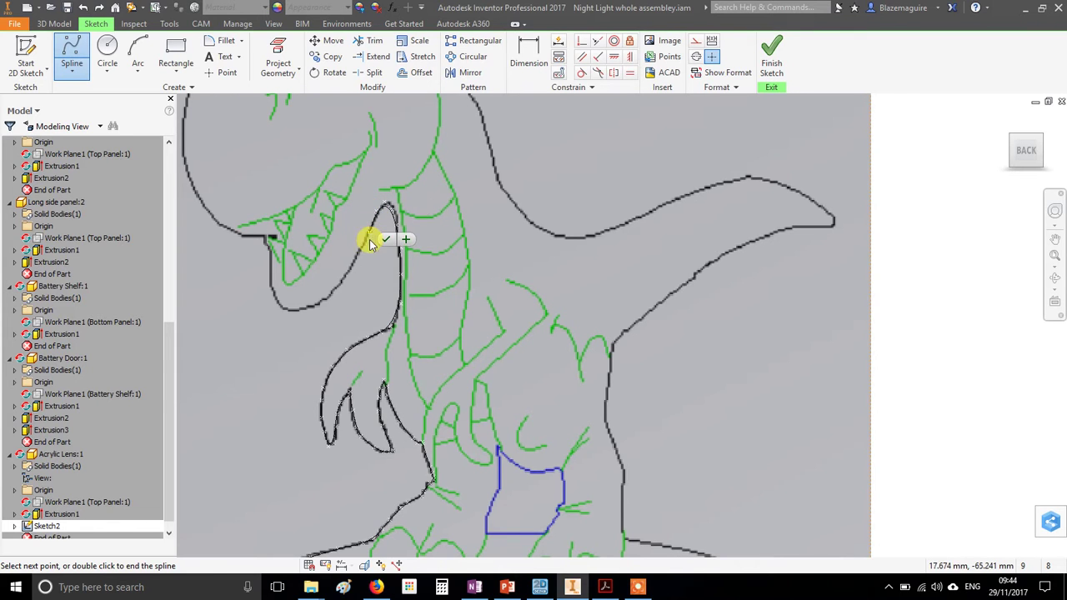
click(341, 277)
click(333, 292)
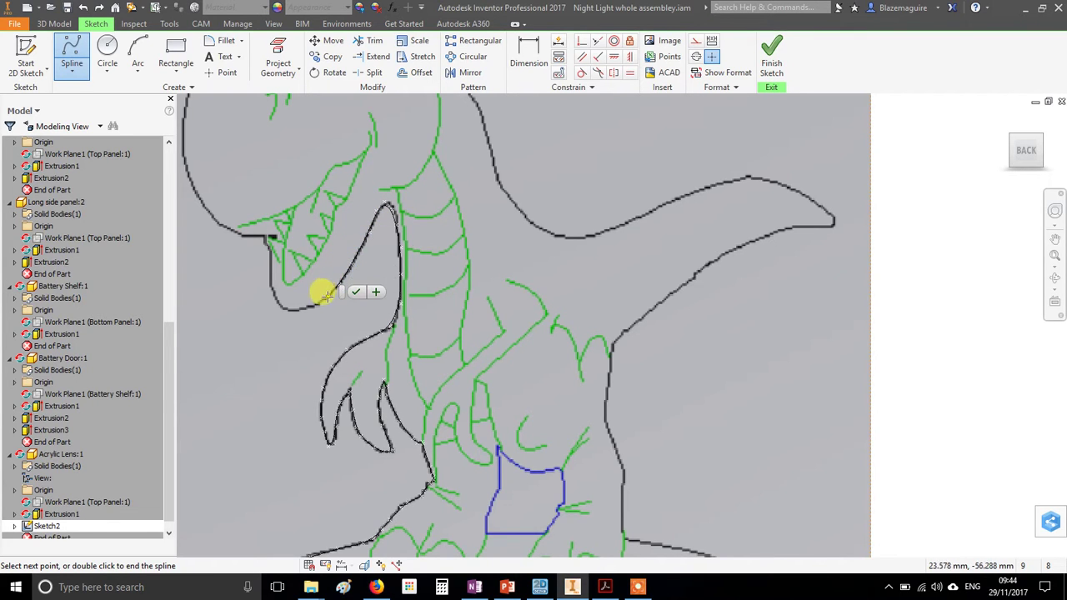
click(326, 305)
click(307, 311)
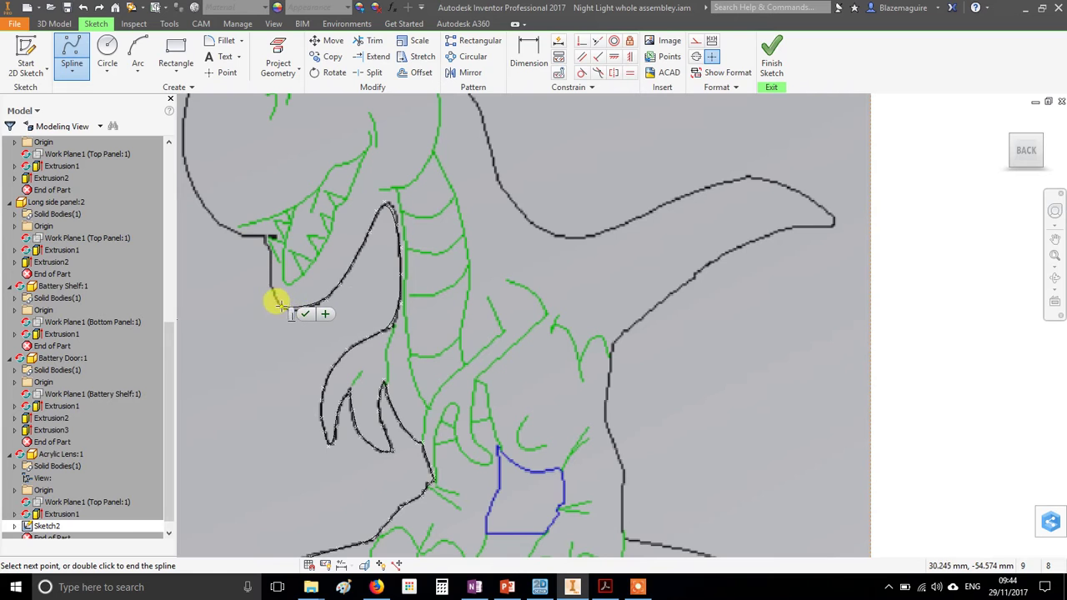
click(271, 286)
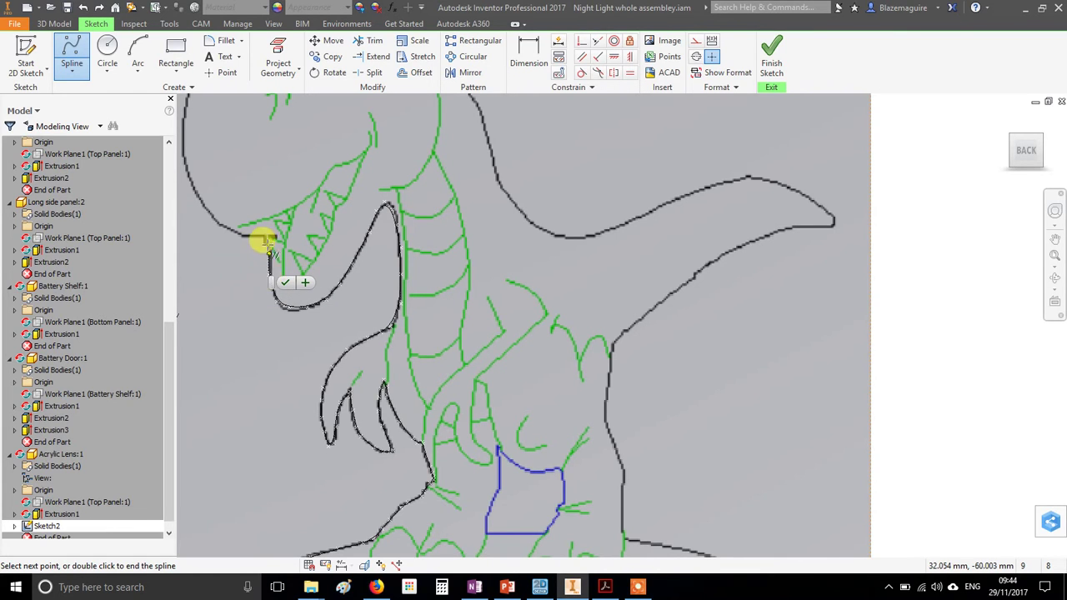
Step: Finish the traced jaw spline and select it
click(285, 282)
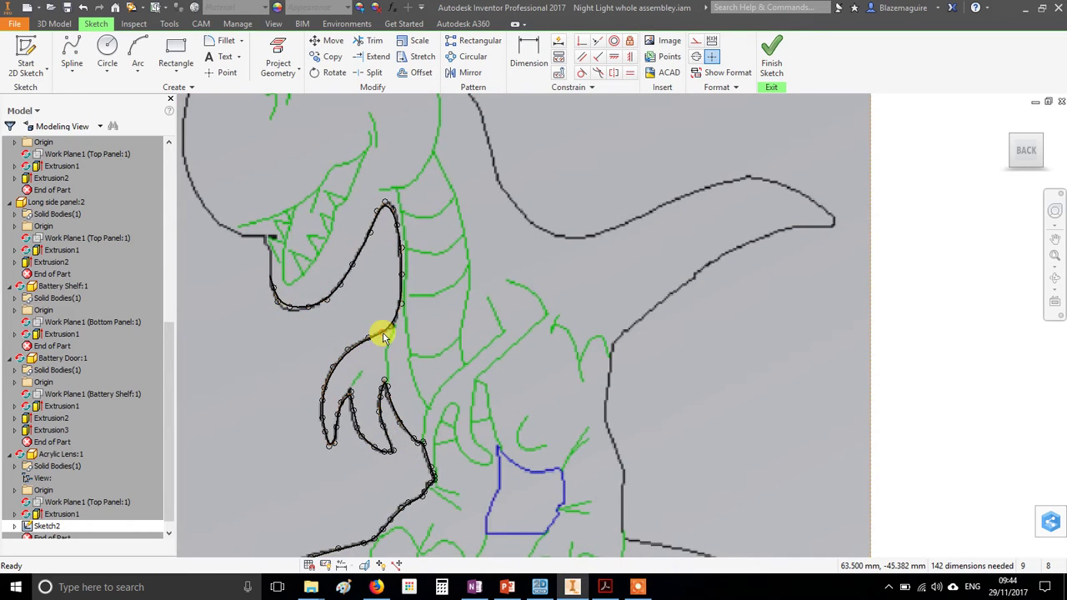
click(365, 340)
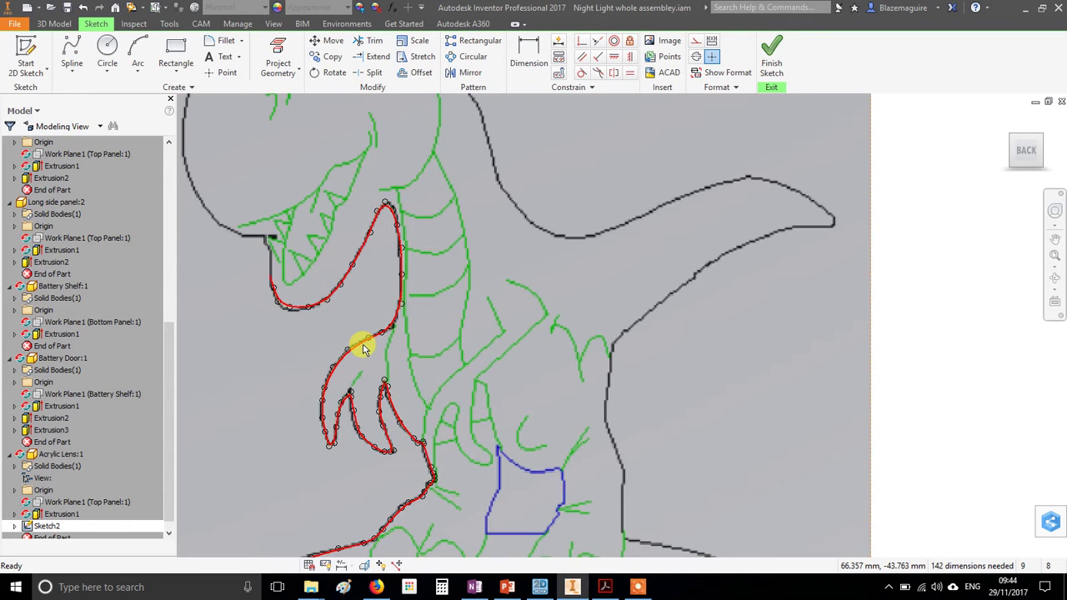
scroll(334, 334, down, 3)
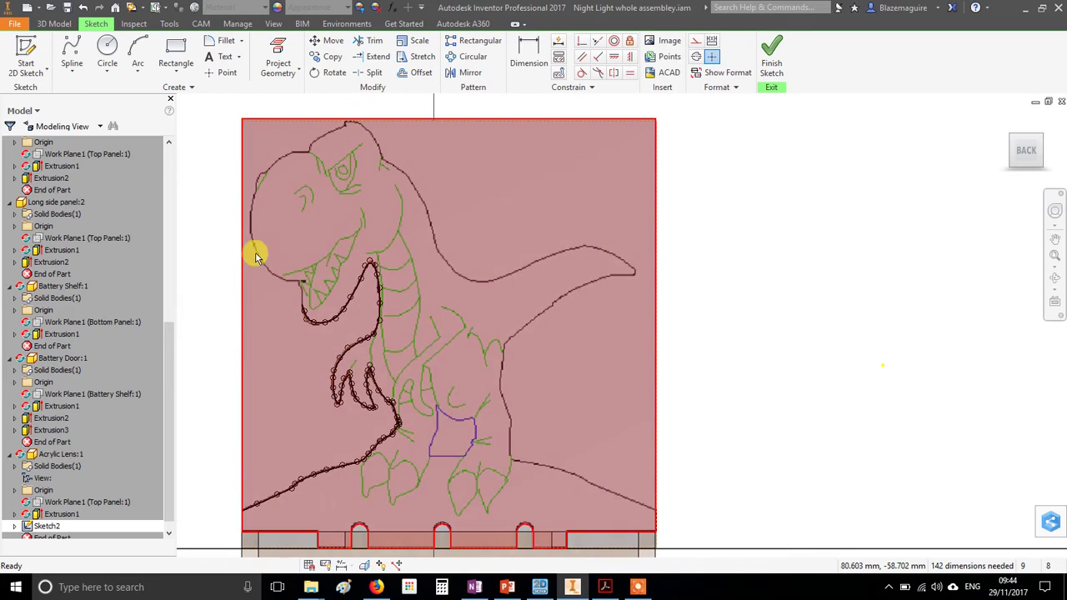
Step: Start a new spline on the jaw edge and trace it up the dark throat outline
click(71, 49)
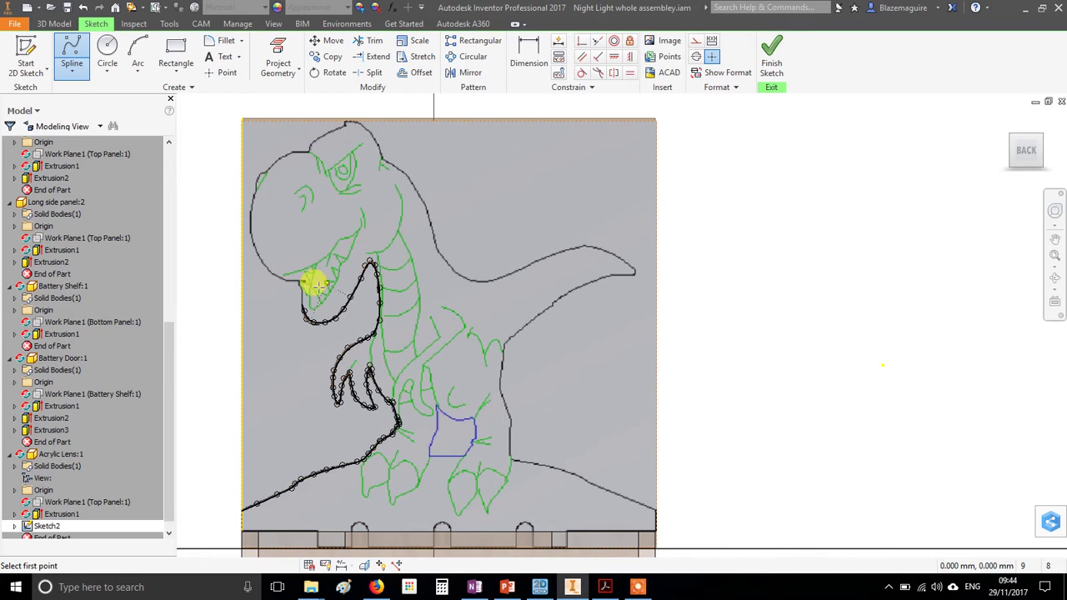
scroll(320, 286, up, 5)
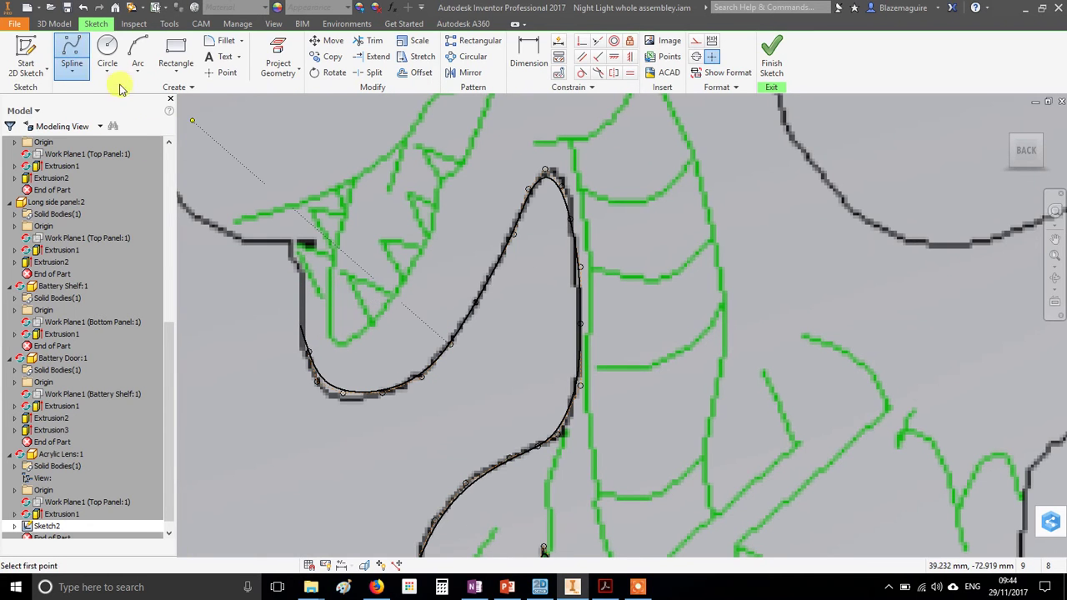
scroll(315, 324, up, 4)
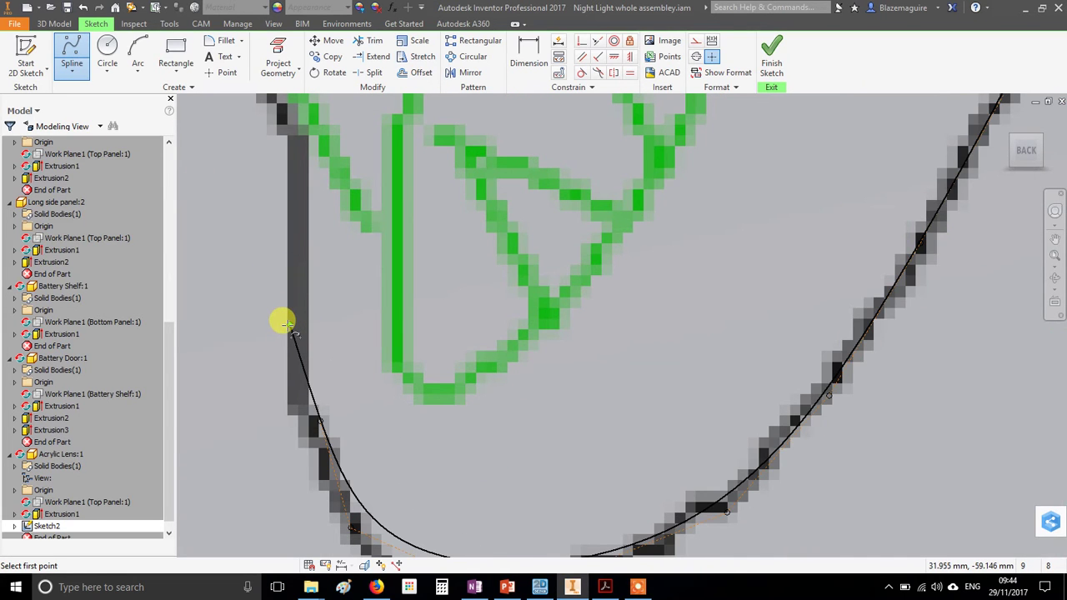
click(287, 326)
scroll(294, 272, down, 2)
scroll(293, 234, down, 3)
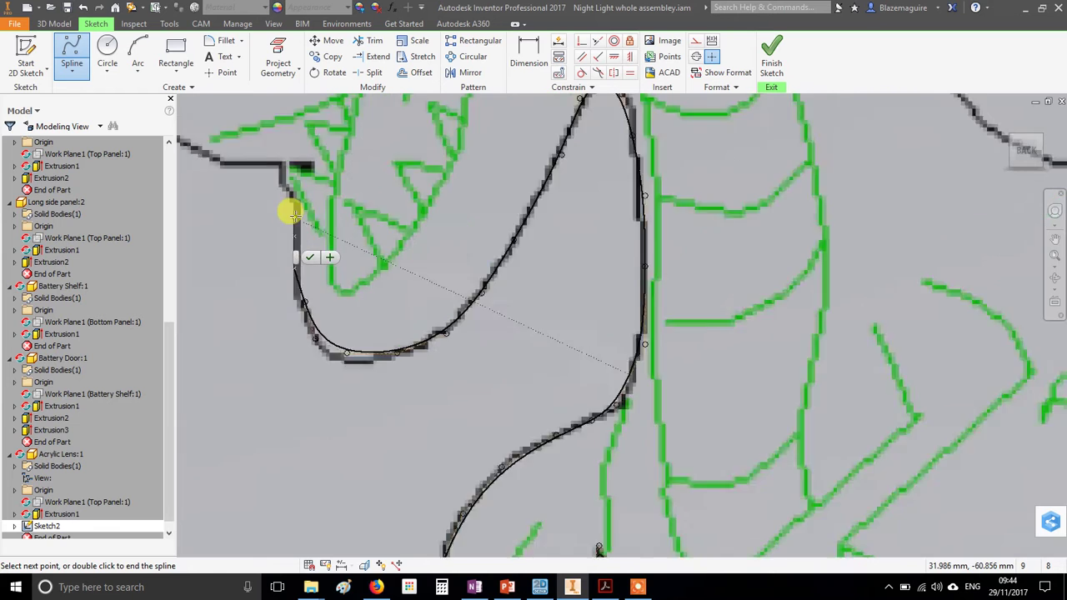
middle_drag(286, 209, 318, 313)
scroll(318, 306, up, 3)
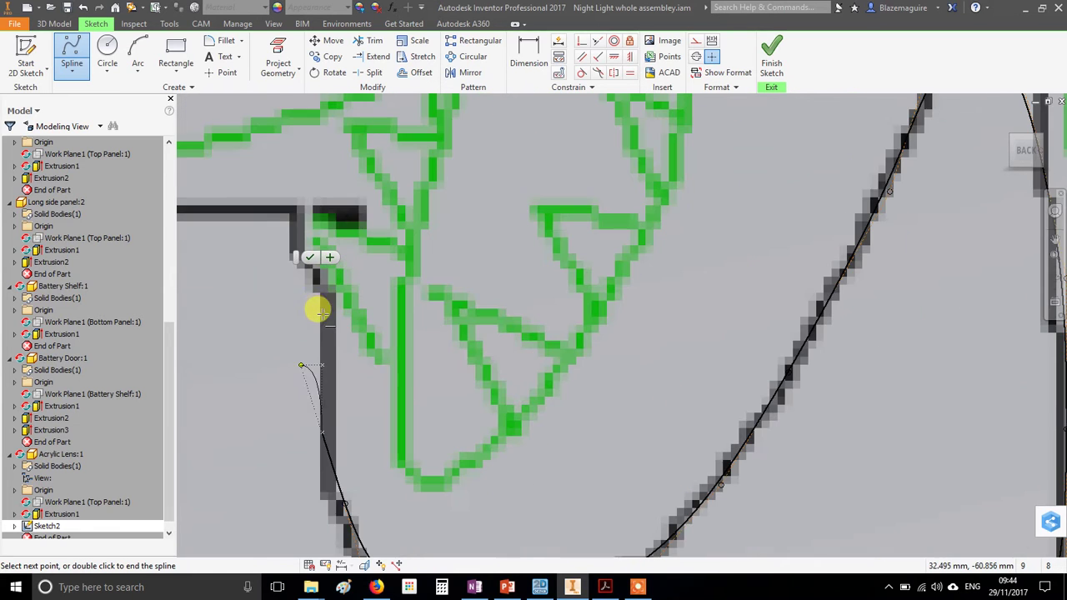
scroll(300, 326, down, 2)
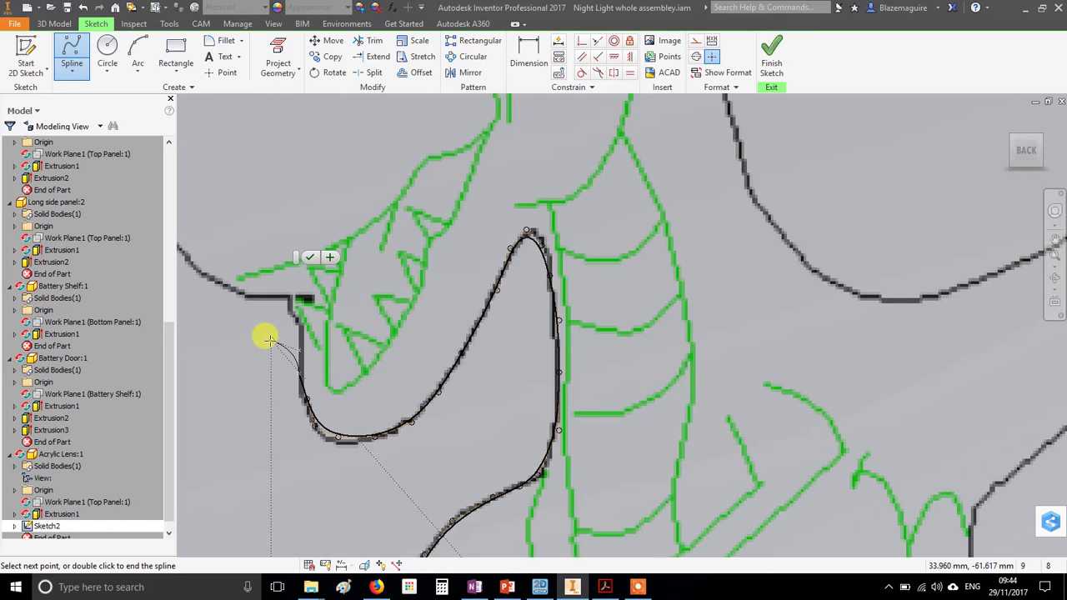
key(alt)
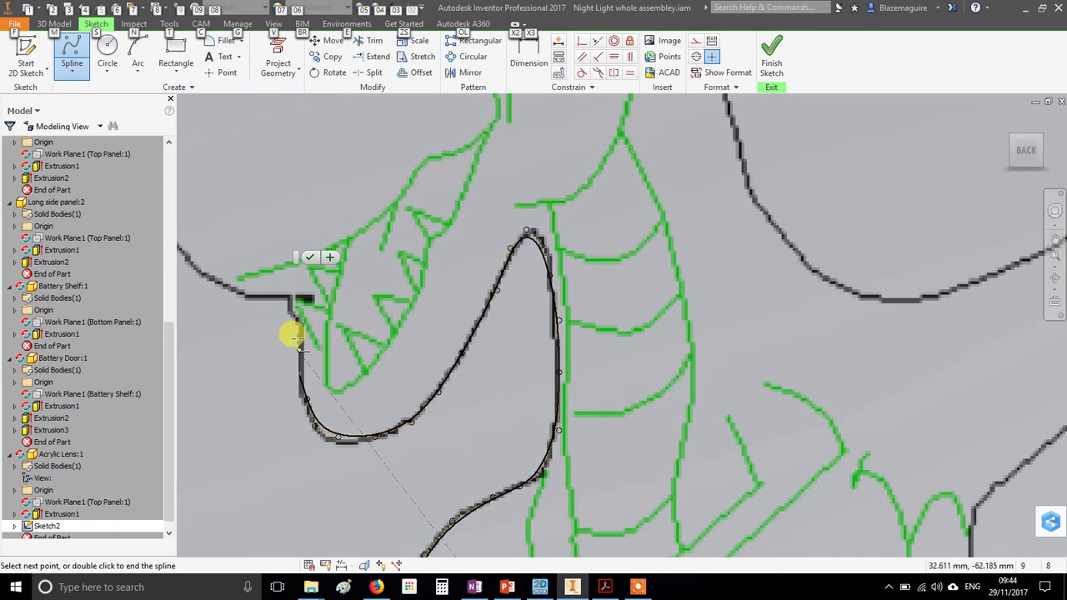
scroll(284, 333, down, 5)
click(305, 331)
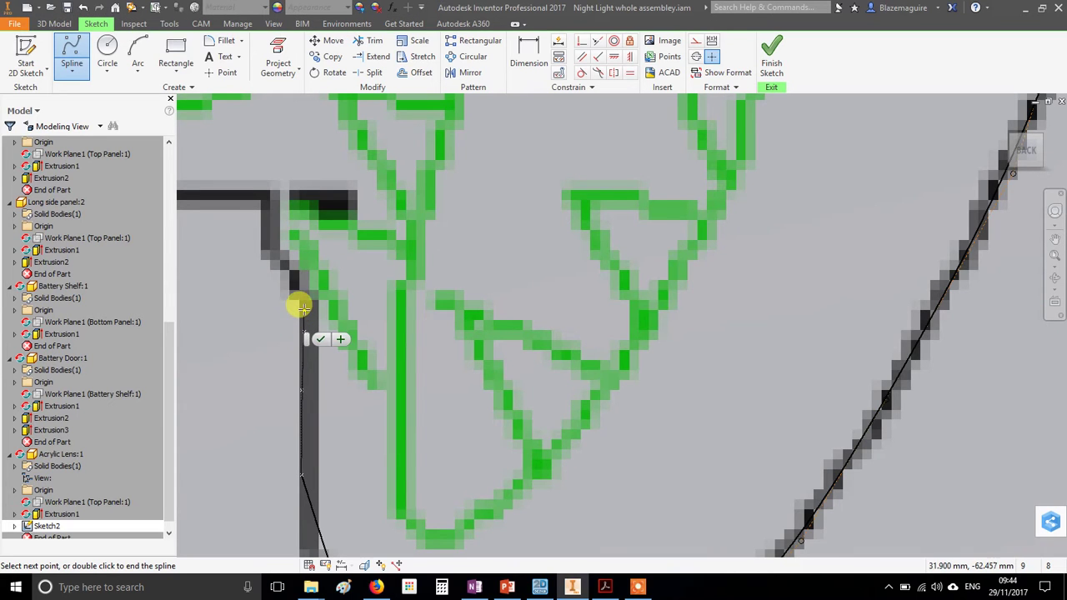
click(305, 300)
click(288, 270)
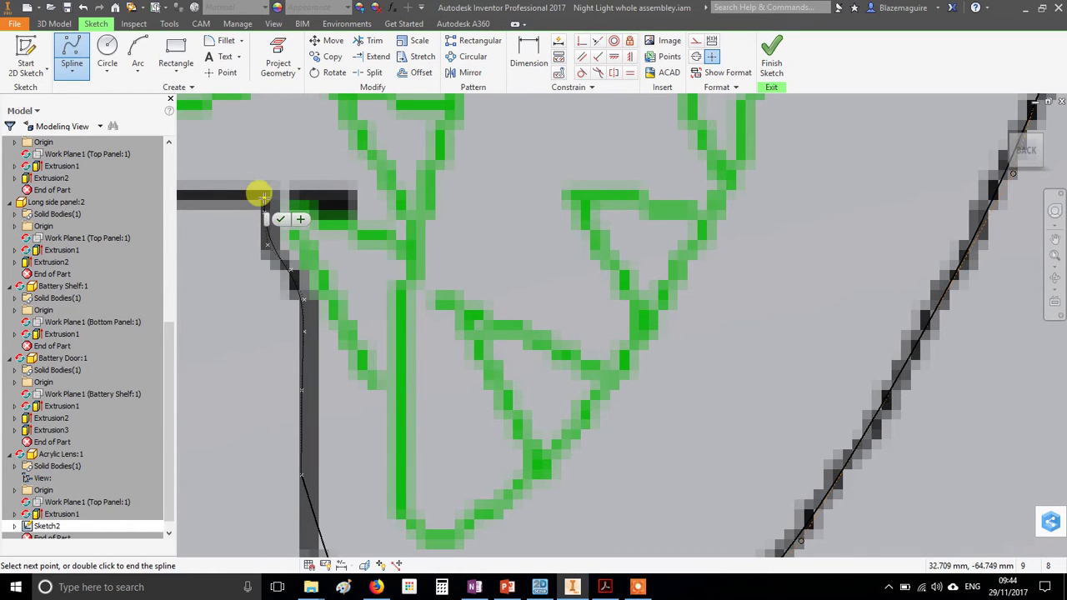
Step: Continue the spline up the left edge of the dinosaur's head
scroll(257, 202, up, 3)
mouse_move(255, 200)
middle_down()
mouse_move(262, 169)
mouse_move(450, 346)
middle_up()
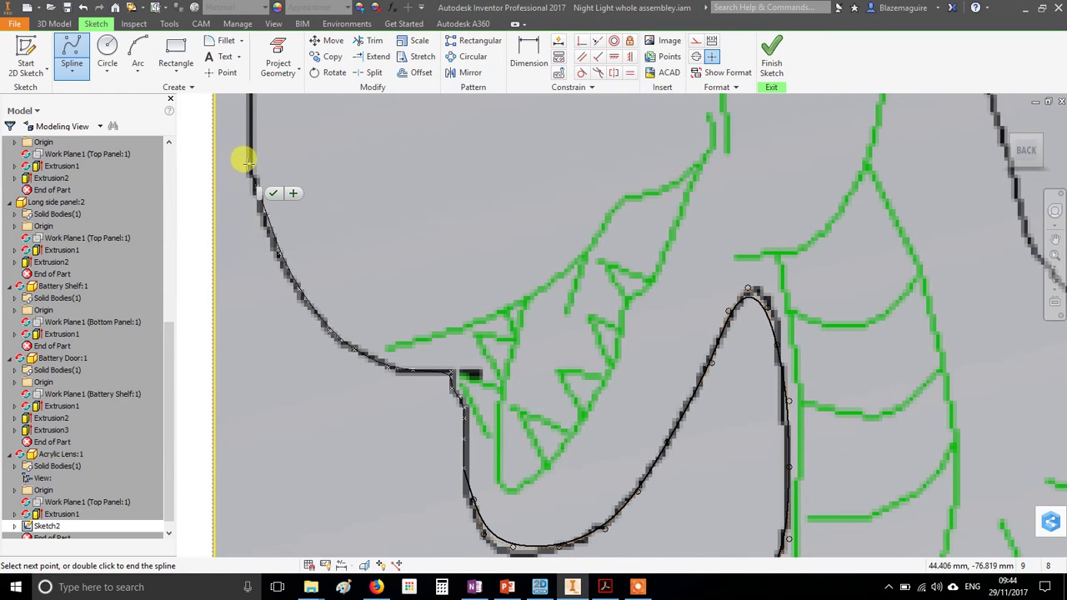
scroll(262, 131, up, 3)
mouse_move(262, 131)
middle_down()
mouse_move(358, 186)
mouse_move(335, 290)
middle_up()
scroll(335, 289, down, 5)
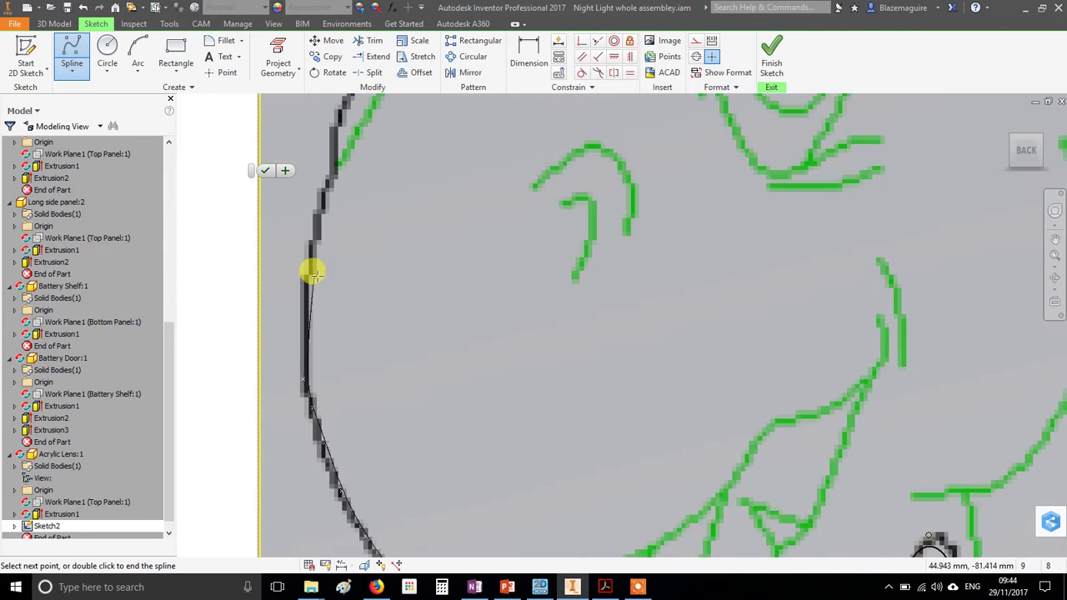
click(305, 278)
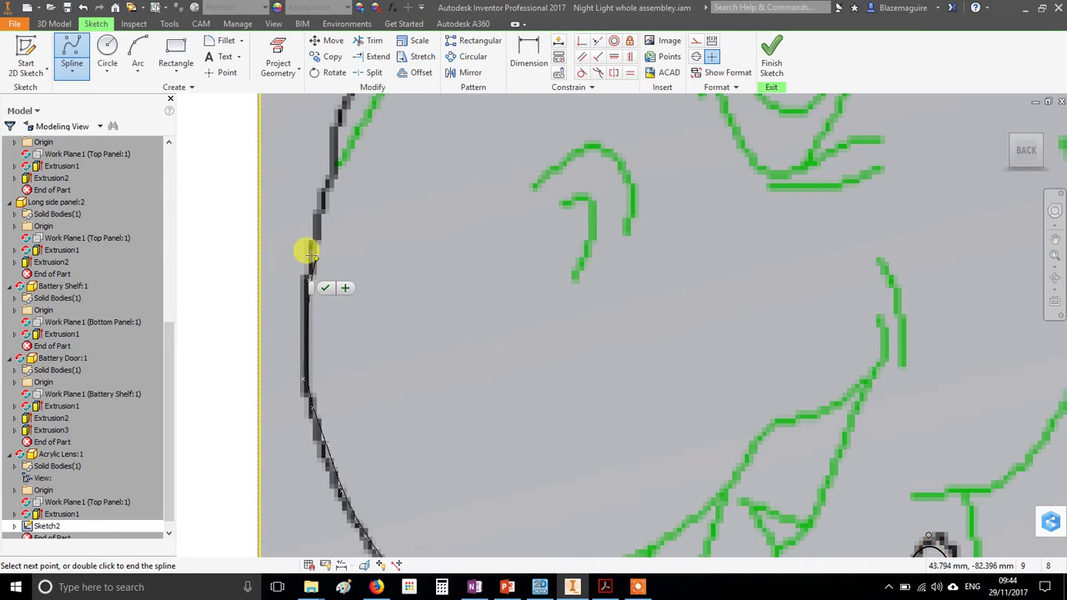
click(321, 190)
click(328, 143)
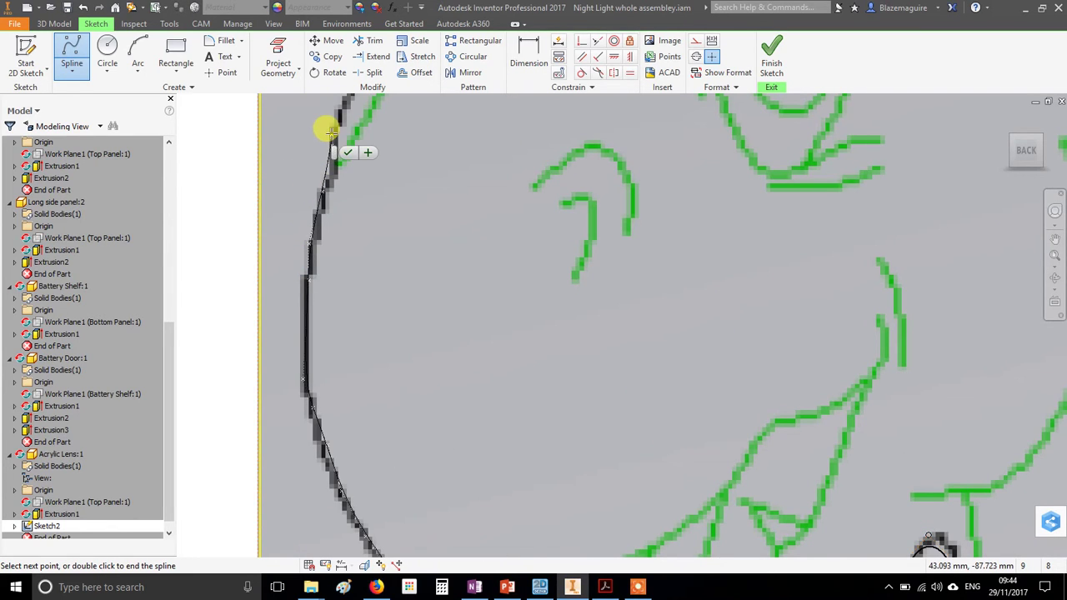
click(333, 127)
scroll(381, 114, up, 4)
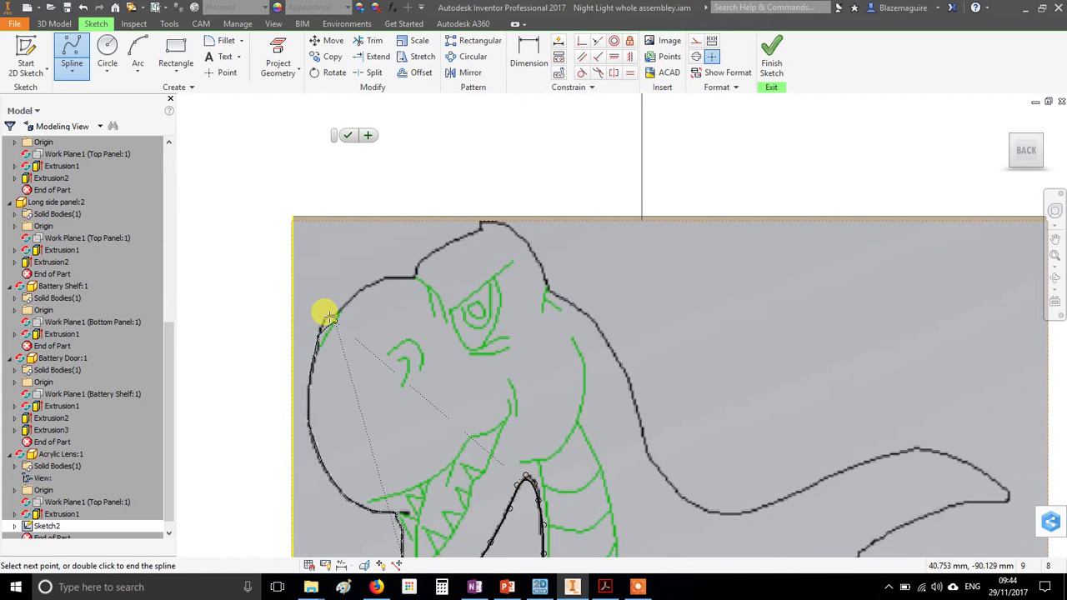
Step: Trace the spline up the head outline and along the top of the head
click(329, 320)
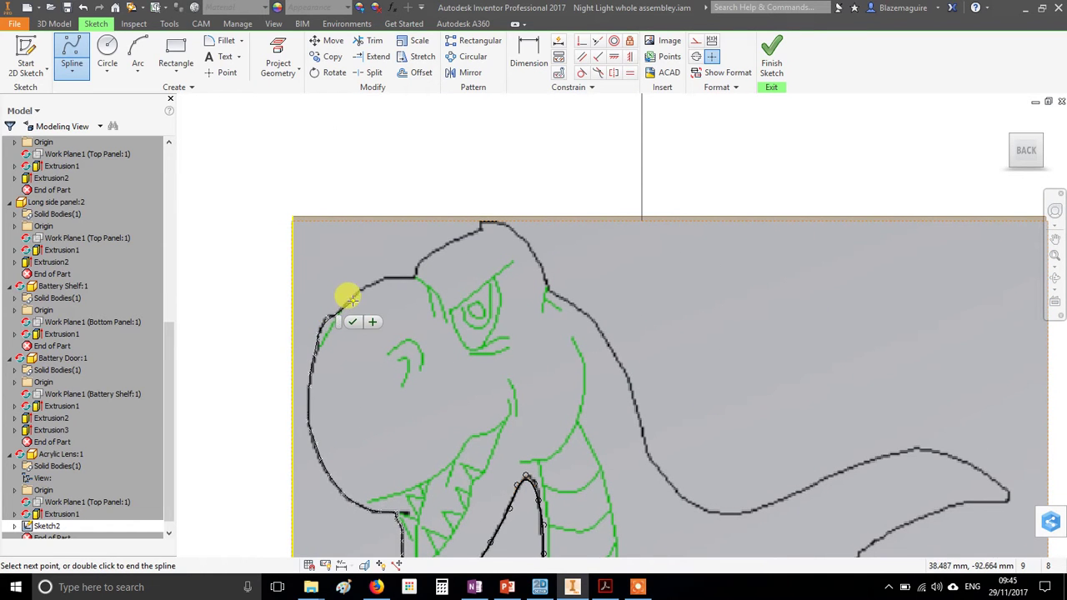
click(344, 298)
click(369, 285)
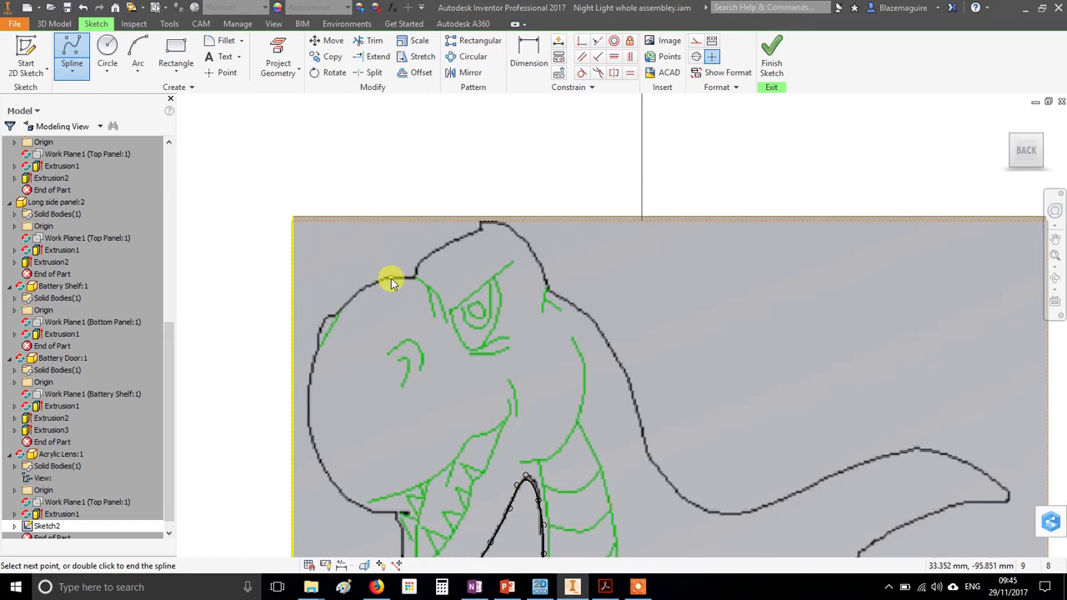
click(392, 282)
click(414, 271)
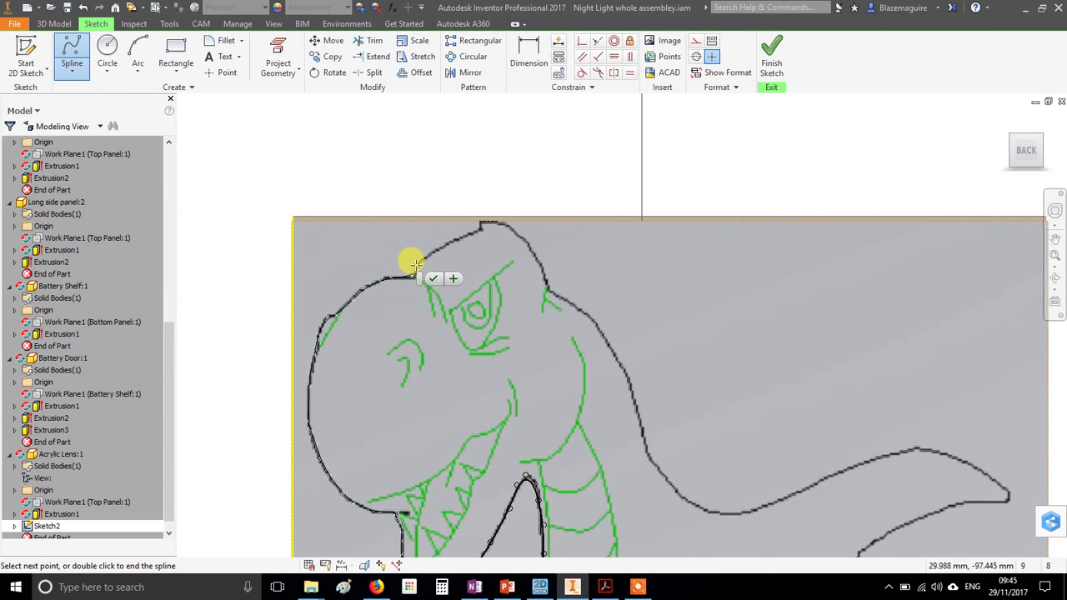
click(440, 244)
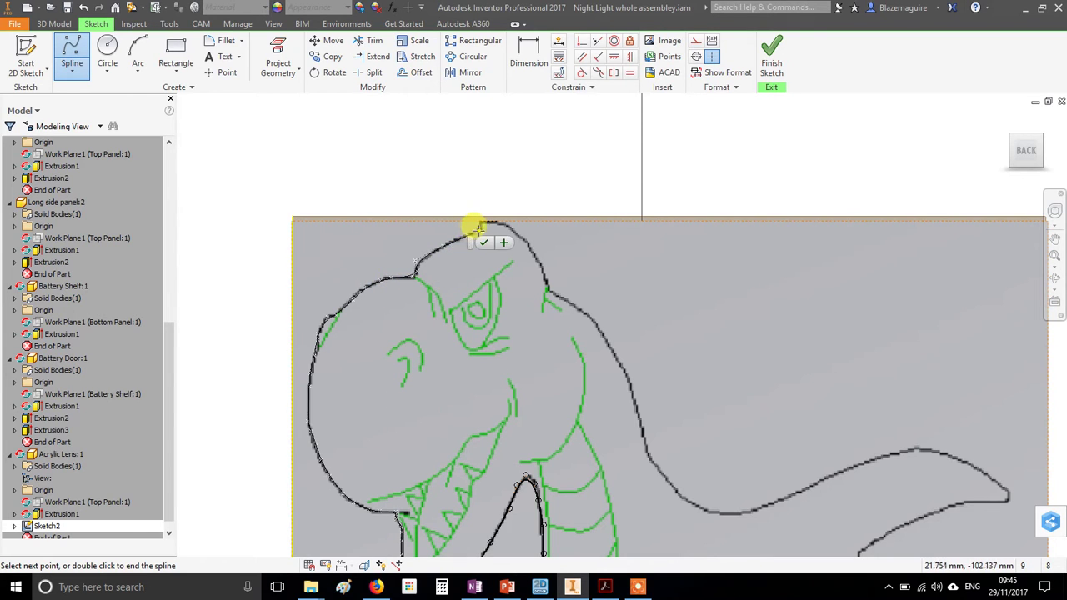
Step: Carry the spline from the head's top down the back of the head and along the back edge
scroll(538, 238, down, 3)
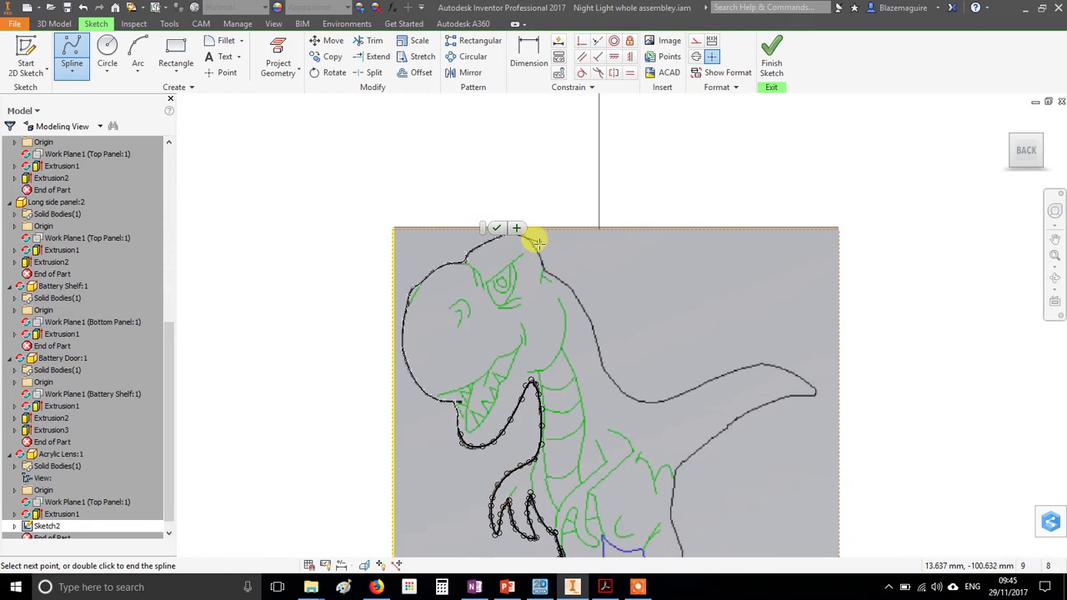
middle_drag(539, 238, 513, 336)
scroll(510, 334, up, 3)
click(471, 311)
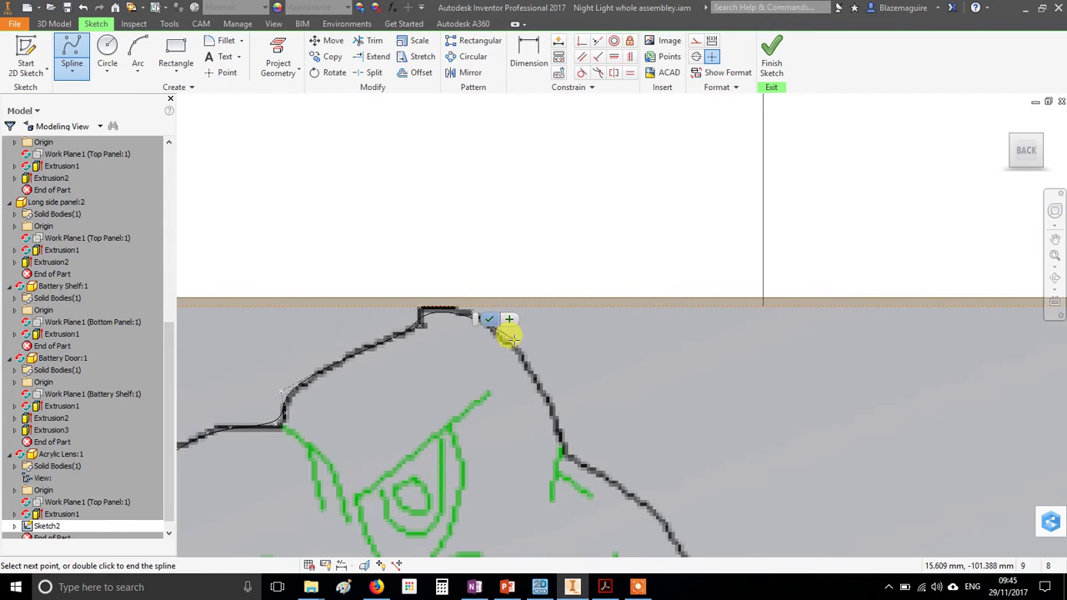
click(517, 349)
click(548, 405)
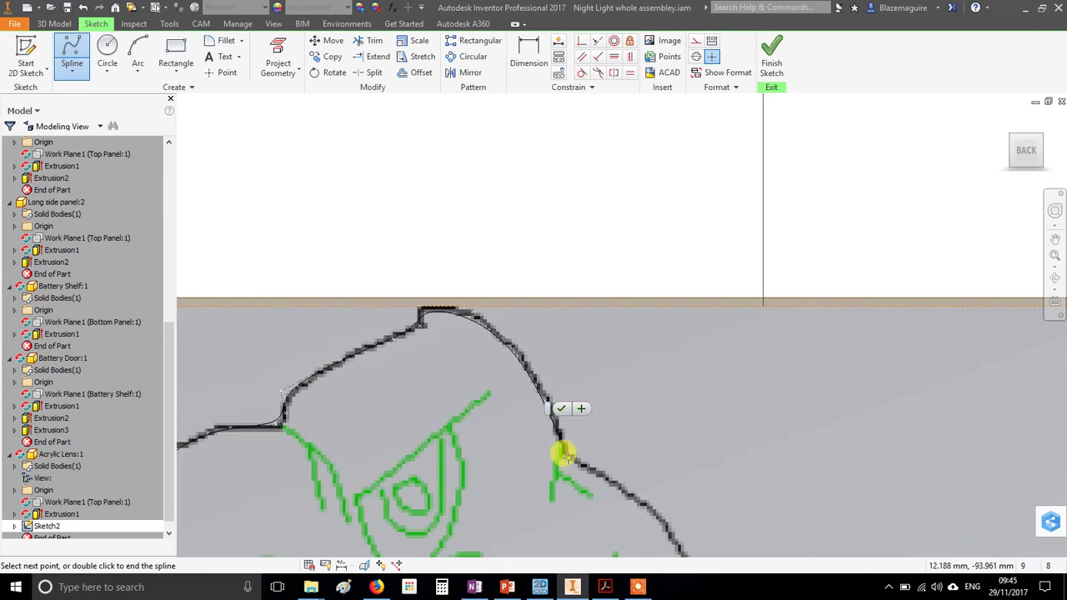
click(564, 455)
scroll(565, 455, down, 2)
scroll(572, 243, up, 3)
middle_drag(572, 242, 462, 229)
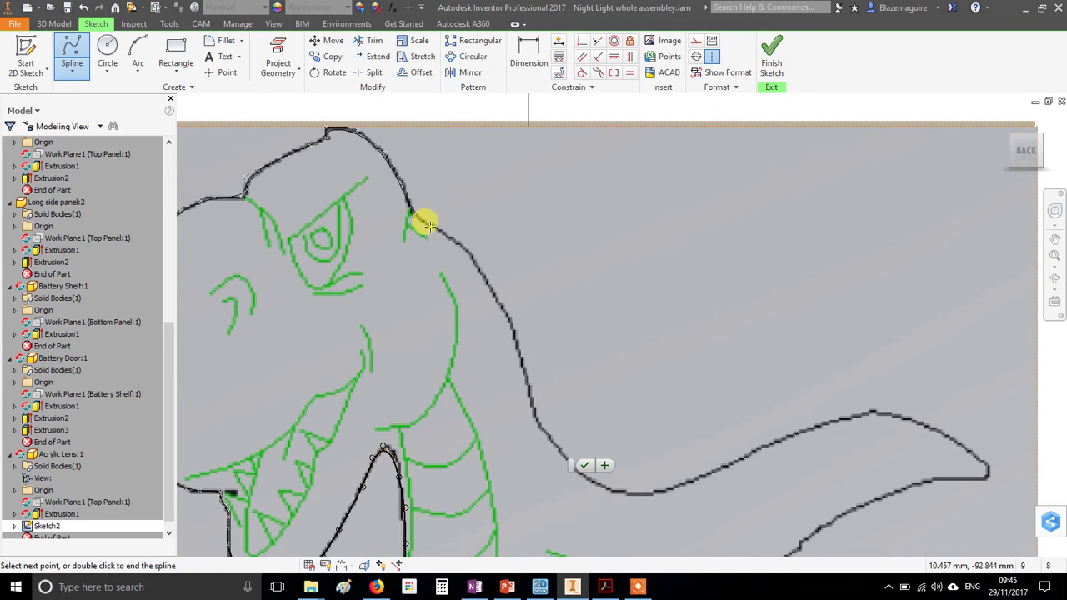
click(473, 257)
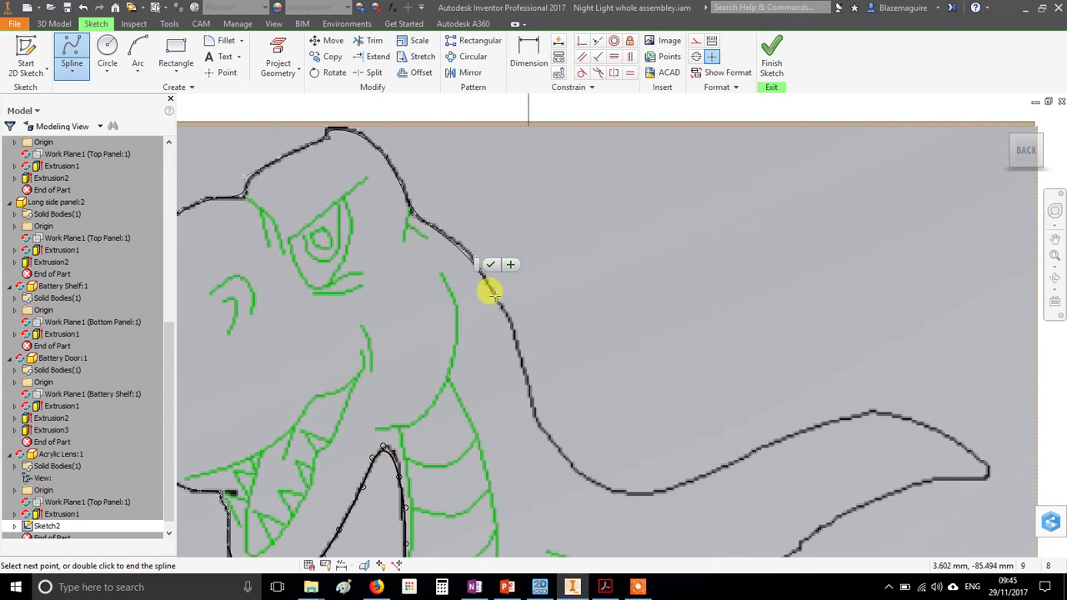
click(492, 292)
click(512, 328)
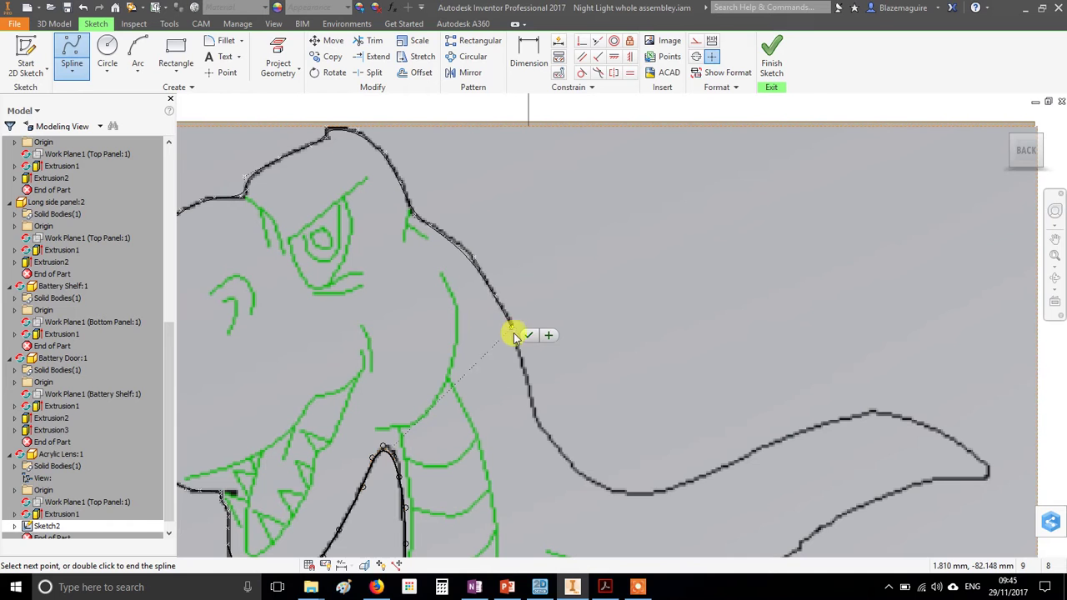
click(535, 420)
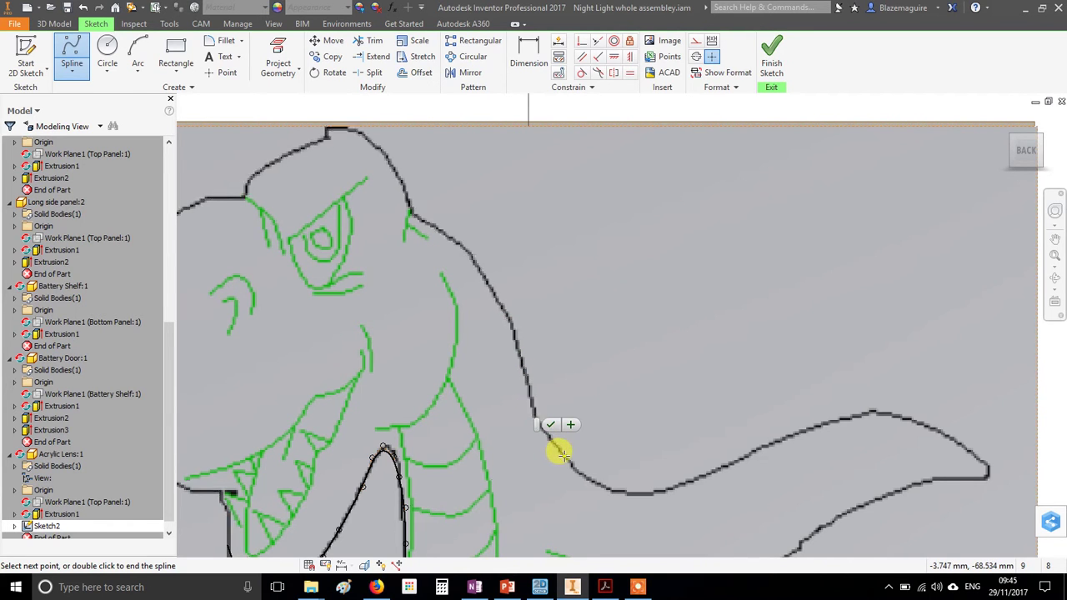
Step: Trace the spline from the tail base out along the tail's upper edge
click(570, 462)
middle_drag(645, 452, 481, 258)
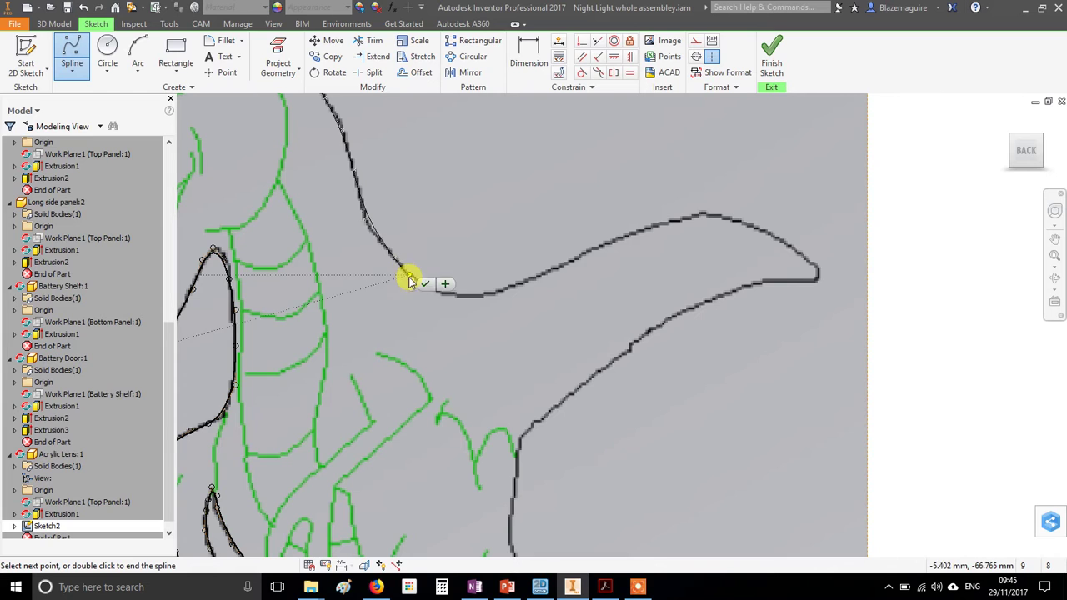
click(450, 294)
click(496, 288)
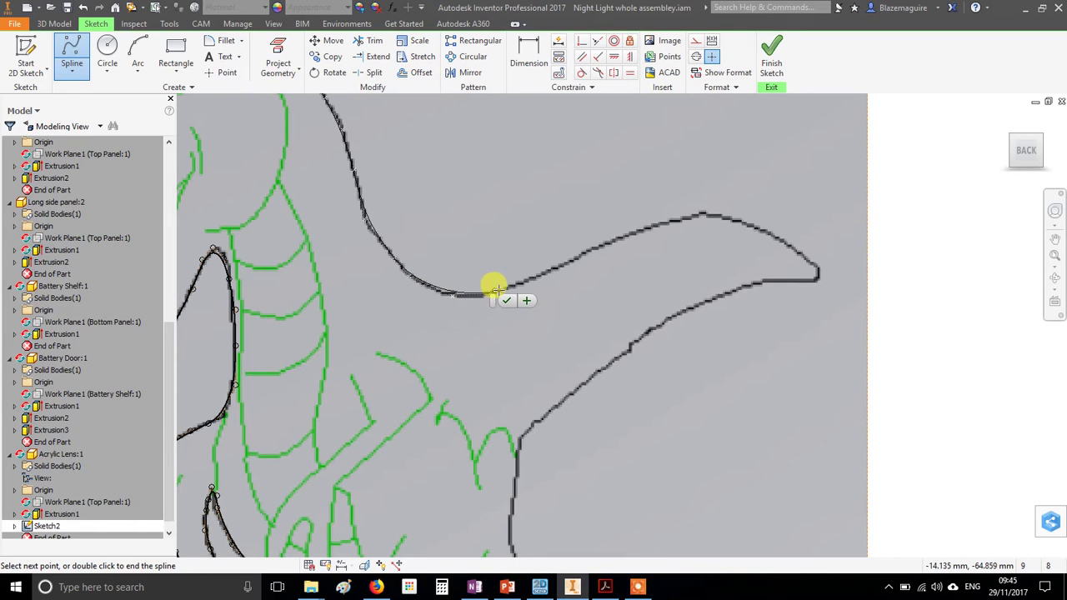
click(542, 271)
click(577, 252)
click(634, 234)
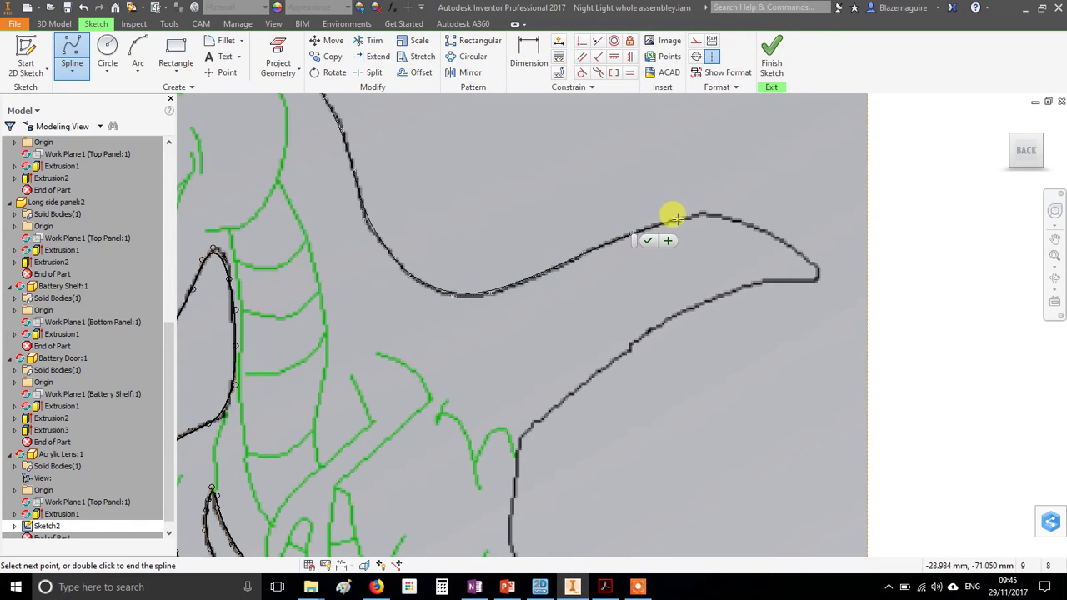
click(684, 219)
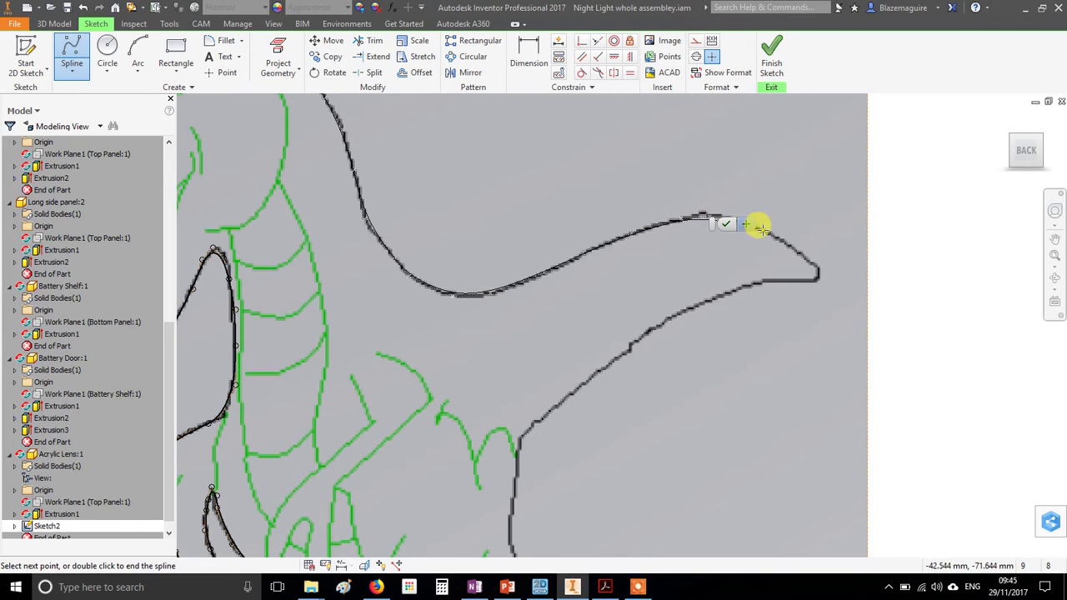
Step: Round the tail tip and bring the spline back along its underside to the belly corner
click(799, 255)
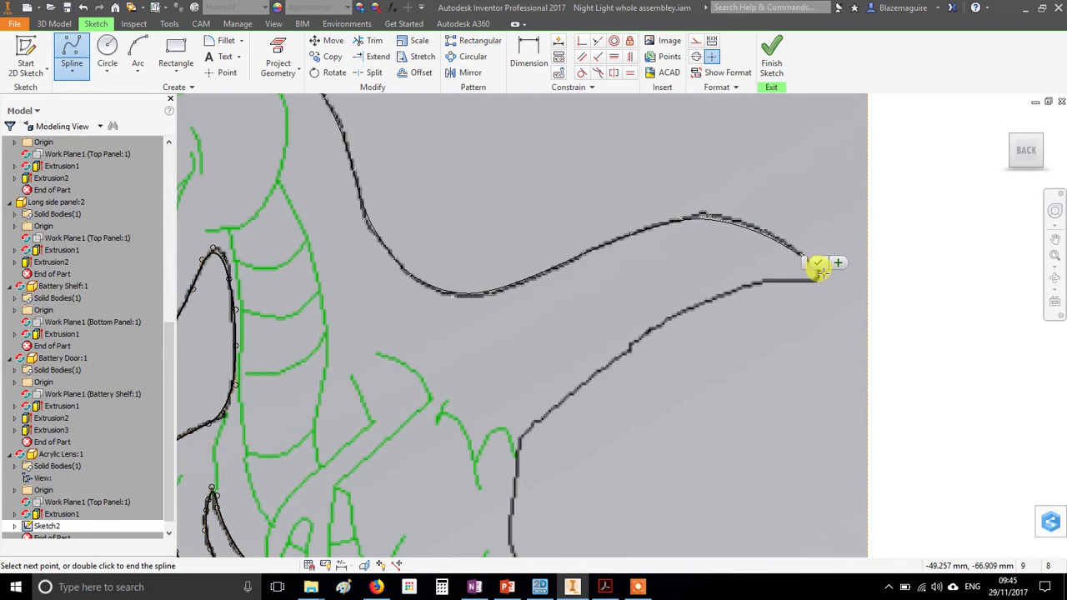
click(835, 293)
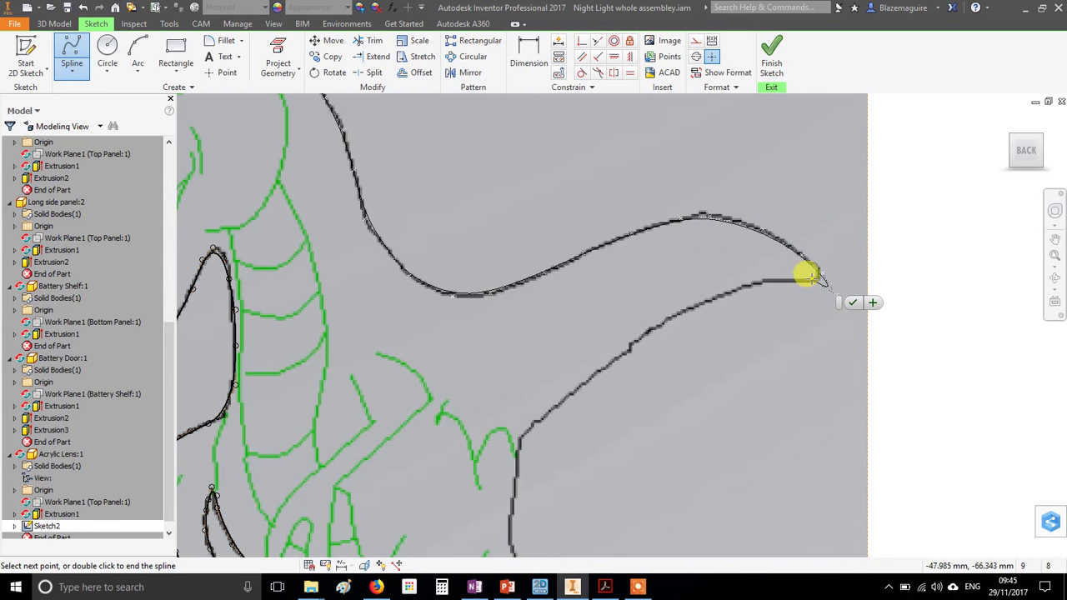
click(768, 278)
click(741, 286)
click(688, 308)
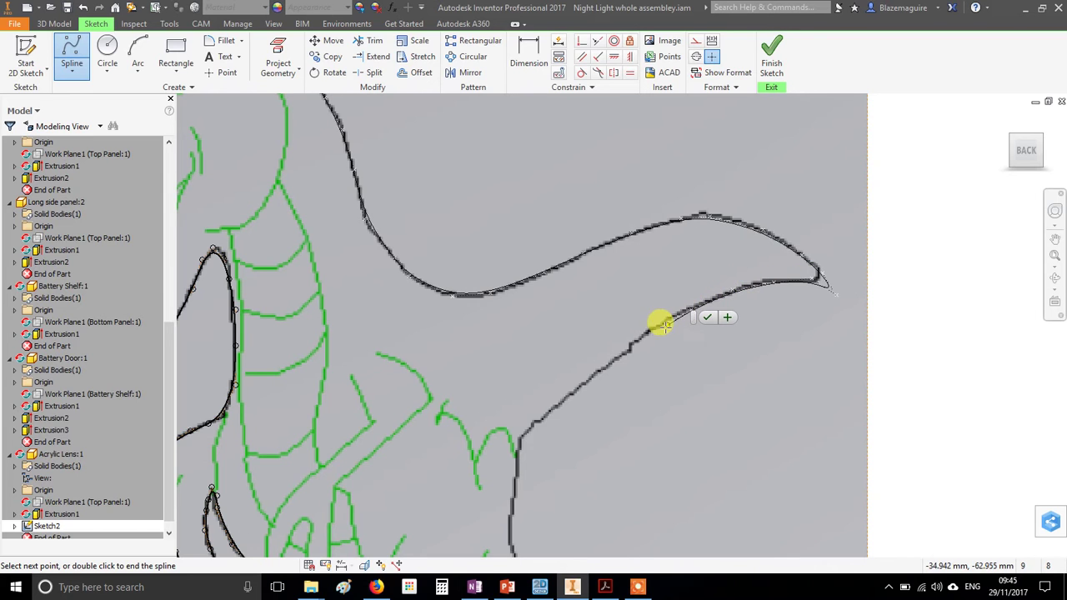
click(636, 337)
click(610, 360)
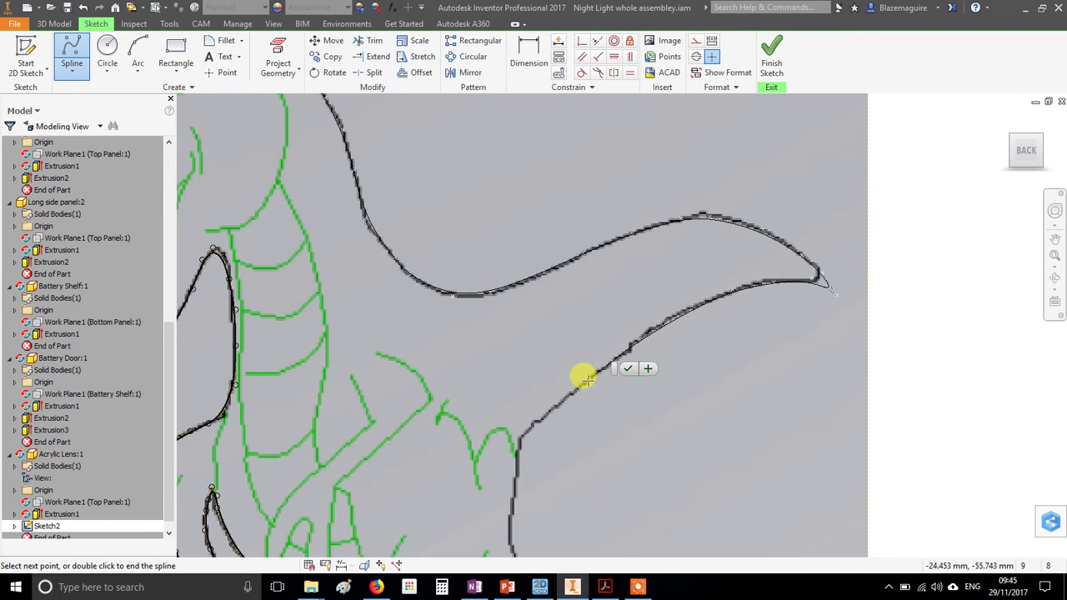
click(517, 431)
click(517, 442)
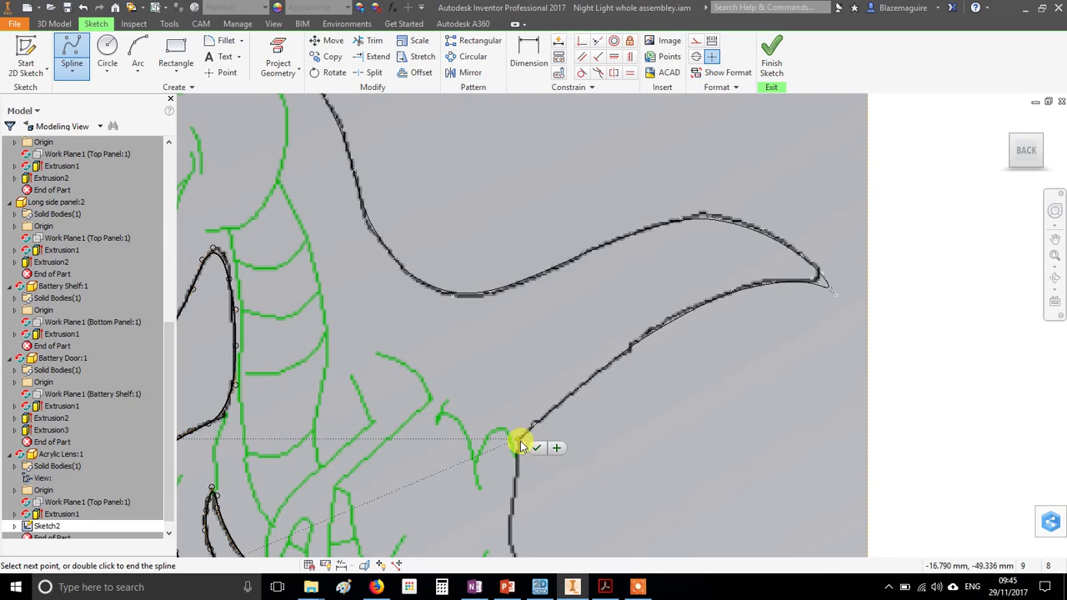
Step: Fix a spline point at the belly corner and trace down the belly outline
scroll(543, 448, down, 3)
scroll(542, 448, up, 2)
mouse_move(542, 448)
middle_down()
mouse_move(510, 254)
mouse_move(453, 191)
middle_up()
scroll(425, 240, up, 4)
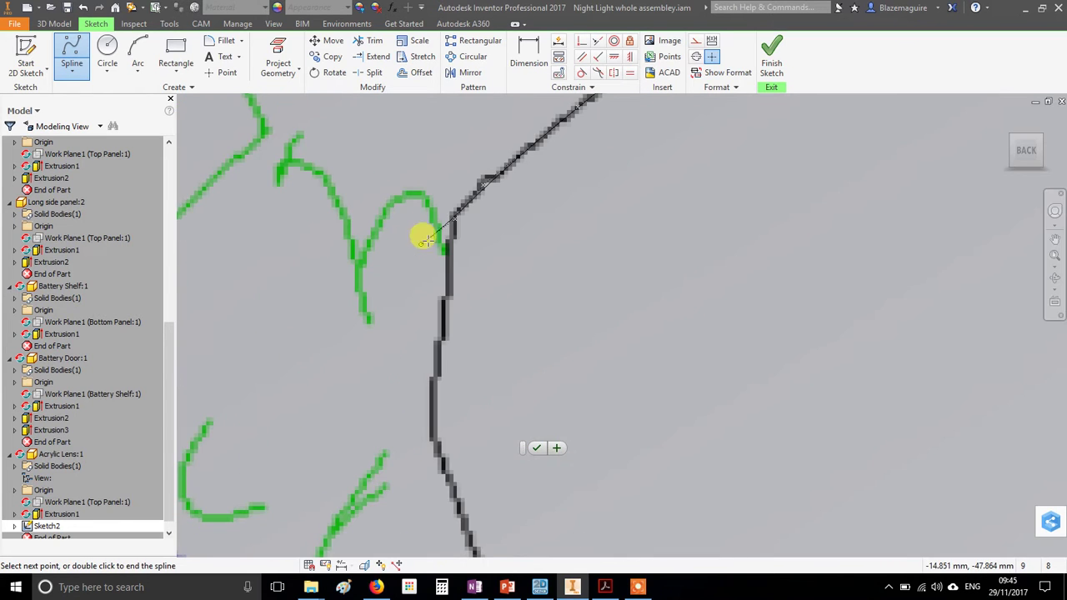
click(447, 247)
click(440, 338)
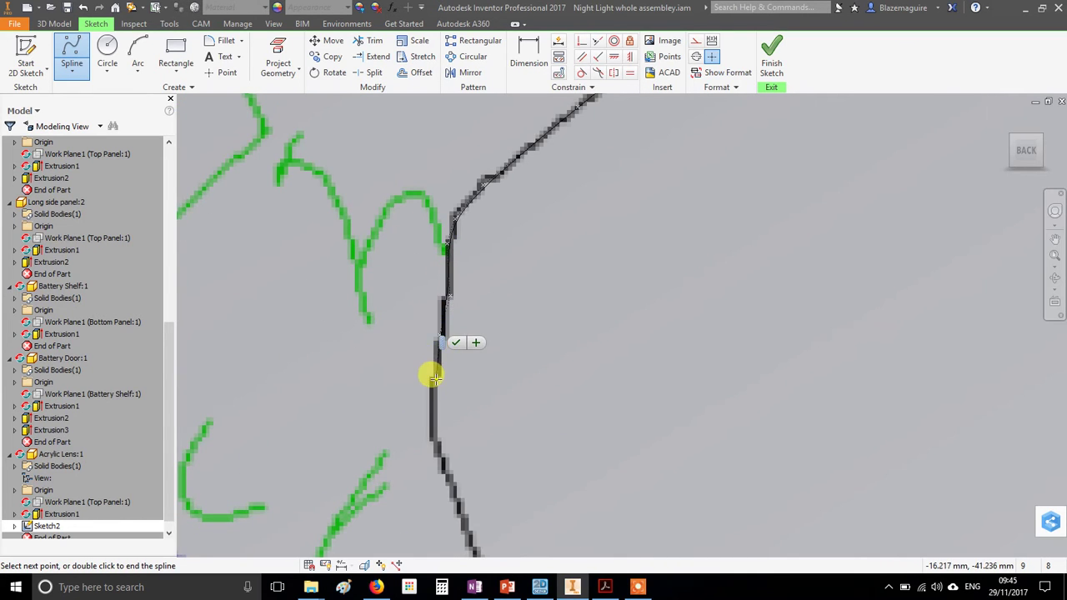
click(433, 379)
click(438, 430)
Step: Continue the spline further down the outline to its lower corner
scroll(488, 448, down, 3)
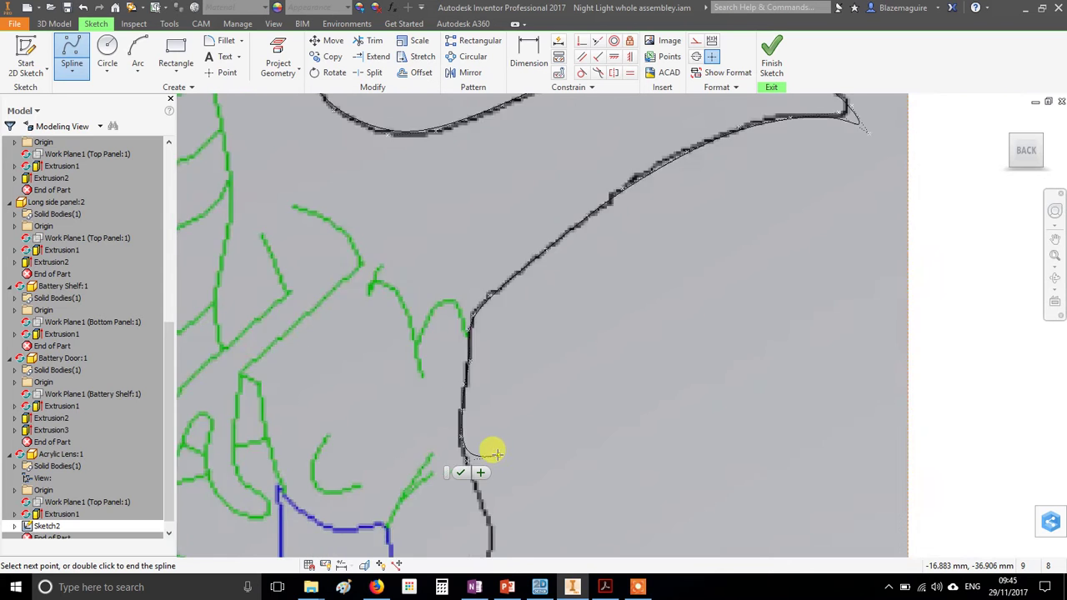
middle_drag(489, 448, 489, 309)
scroll(436, 226, up, 5)
click(424, 264)
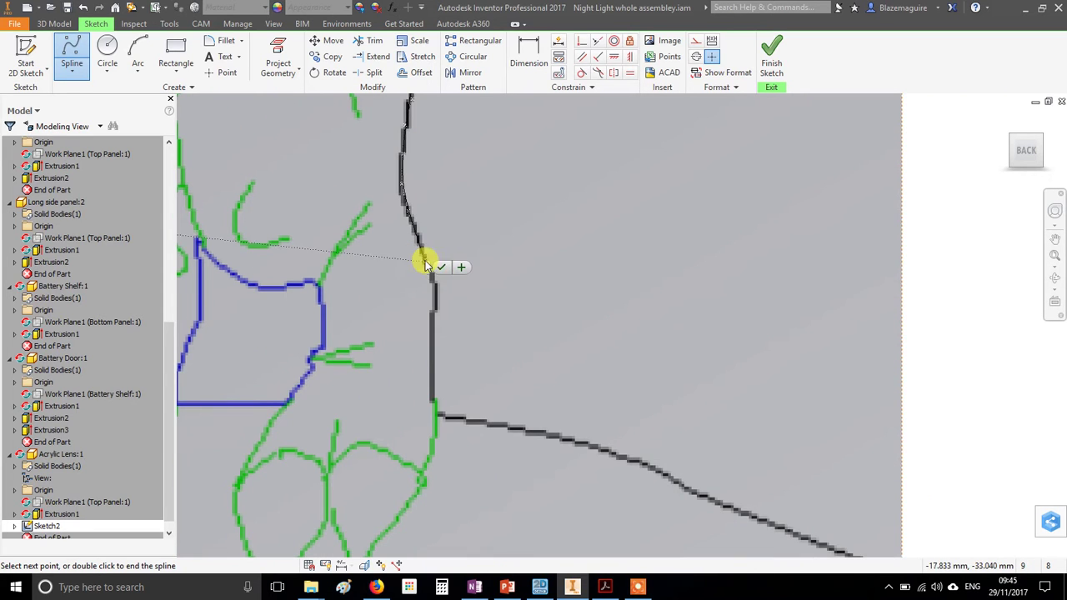
click(437, 294)
click(433, 327)
click(431, 361)
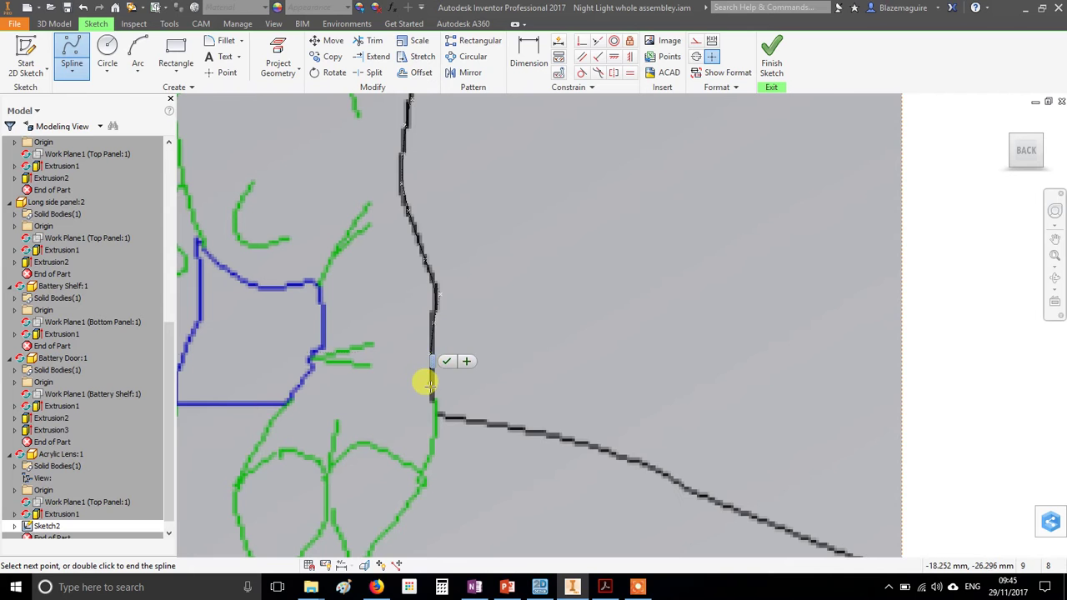
click(434, 406)
click(439, 417)
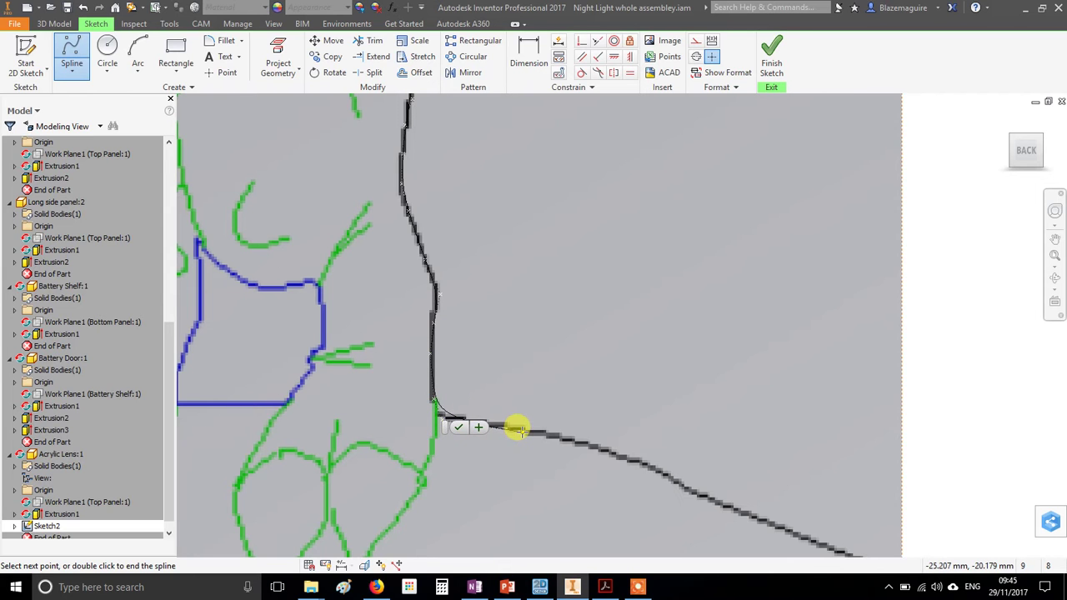
Step: Run the spline along the sloping outline to the panel's right edge
click(522, 435)
middle_drag(559, 386, 469, 184)
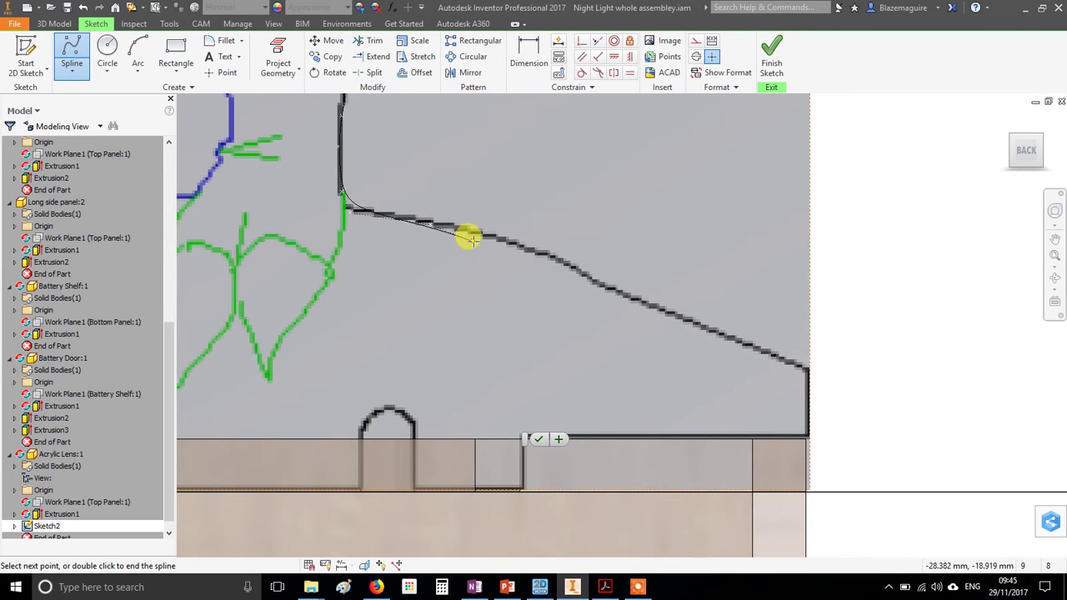
click(563, 261)
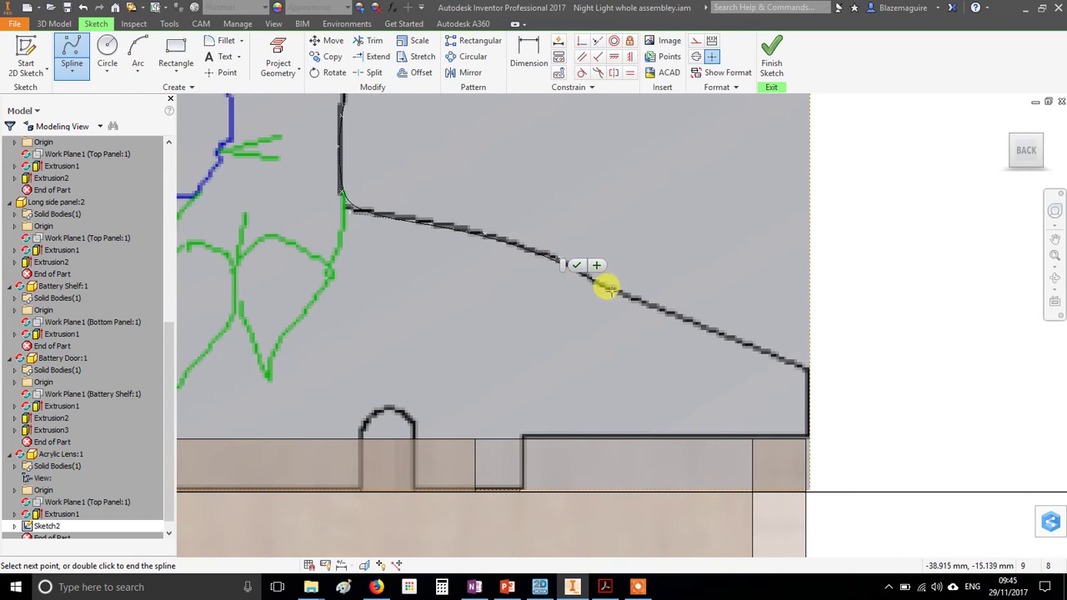
click(615, 293)
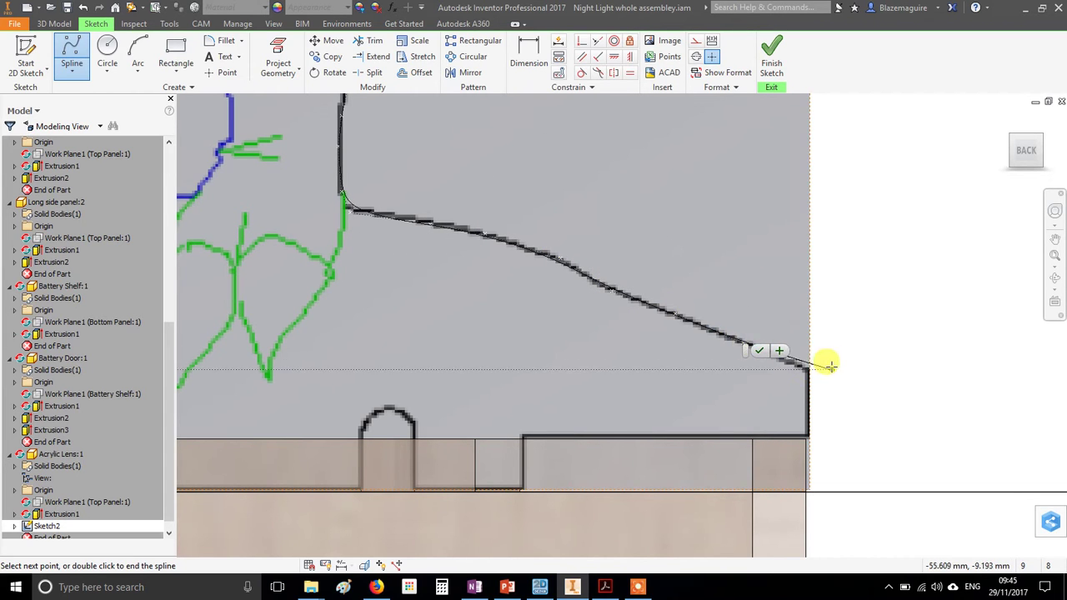
scroll(822, 359, up, 3)
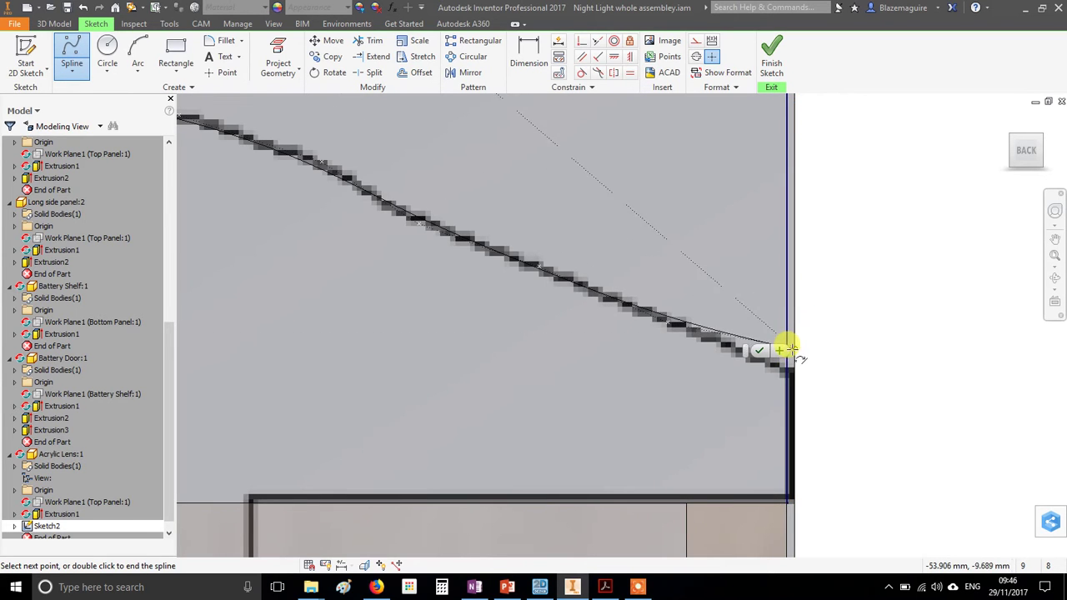
scroll(790, 342, down, 3)
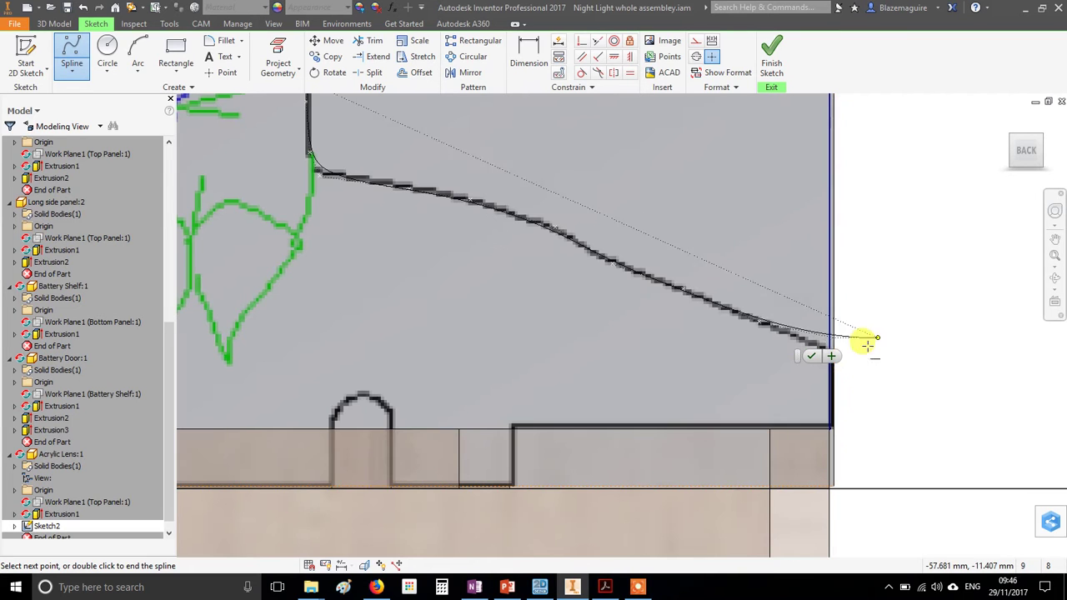
scroll(786, 334, up, 4)
click(792, 361)
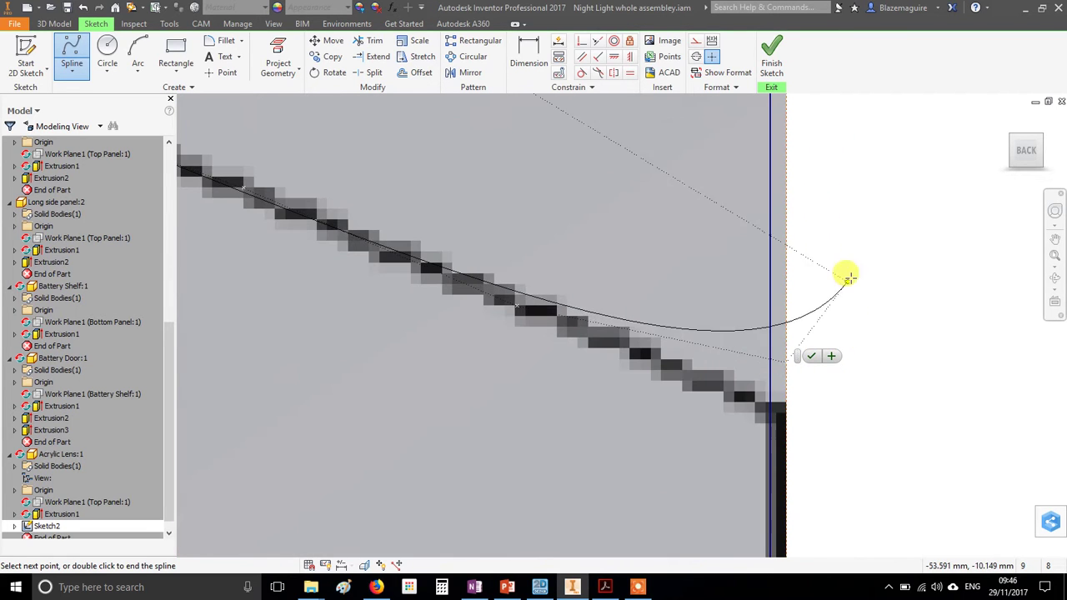
Step: End the spline at the panel's right edge and inspect the full dinosaur outline
double_click(809, 357)
scroll(821, 350, down, 5)
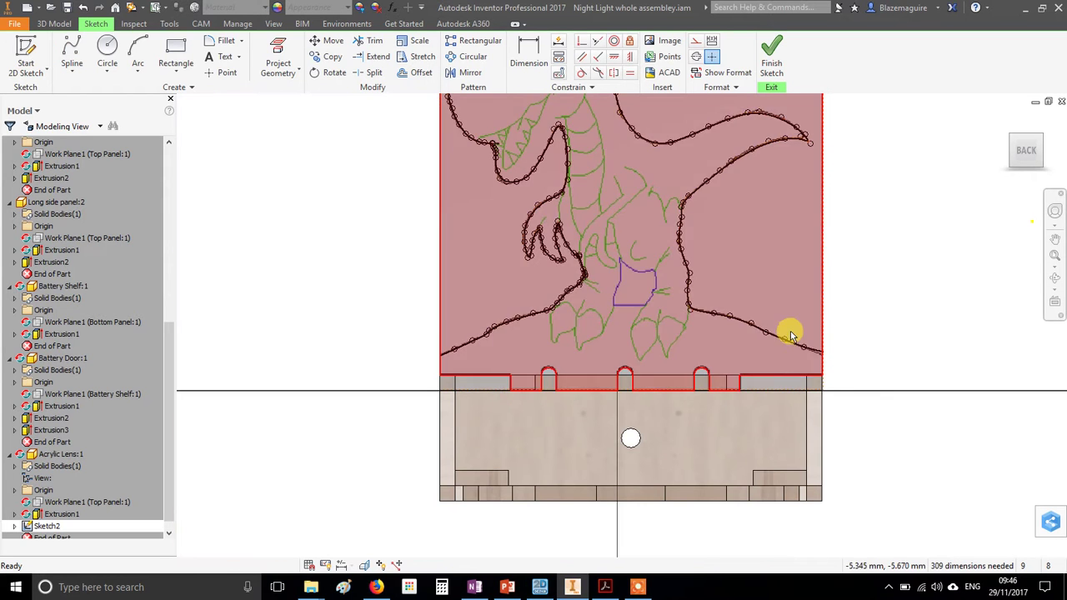
middle_drag(681, 231, 647, 326)
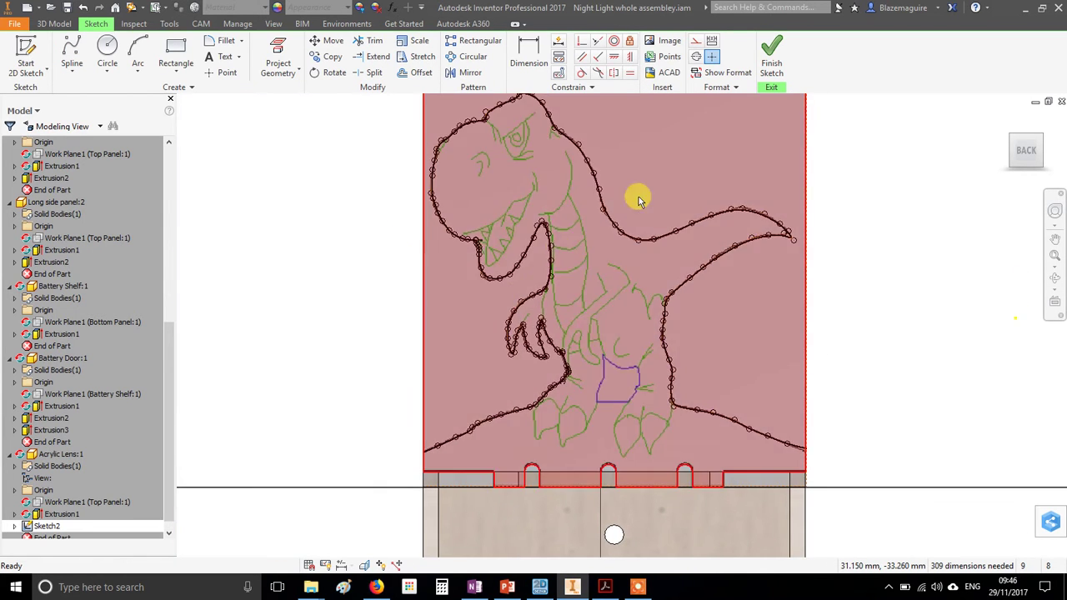
scroll(445, 239, up, 5)
scroll(529, 226, down, 6)
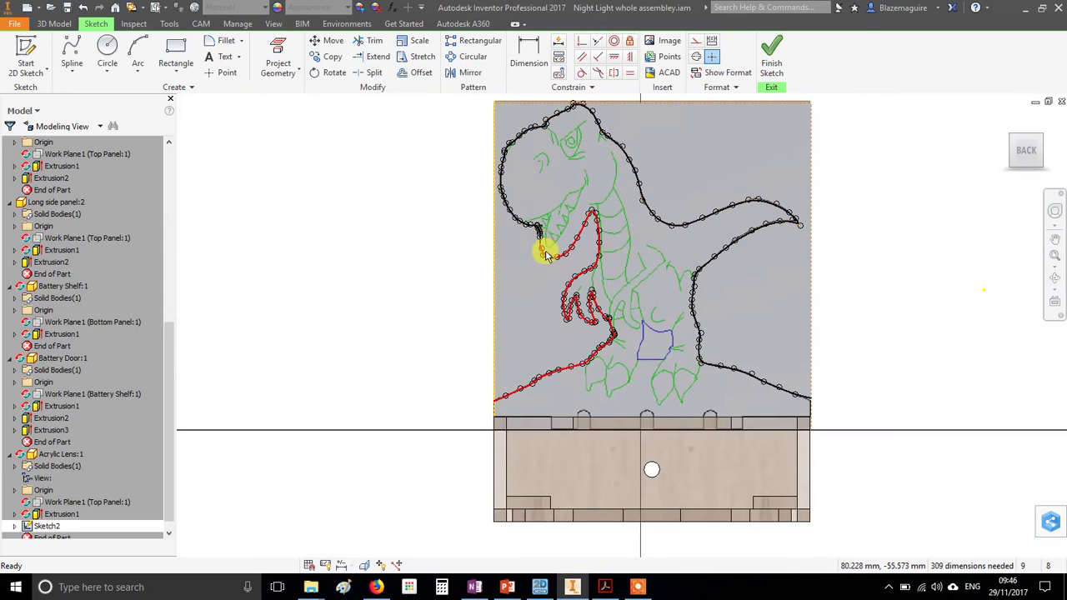
mouse_move(615, 274)
middle_down()
mouse_move(614, 358)
mouse_move(603, 363)
middle_up()
Step: Switch the sketch curve type from Spline to Line
click(71, 75)
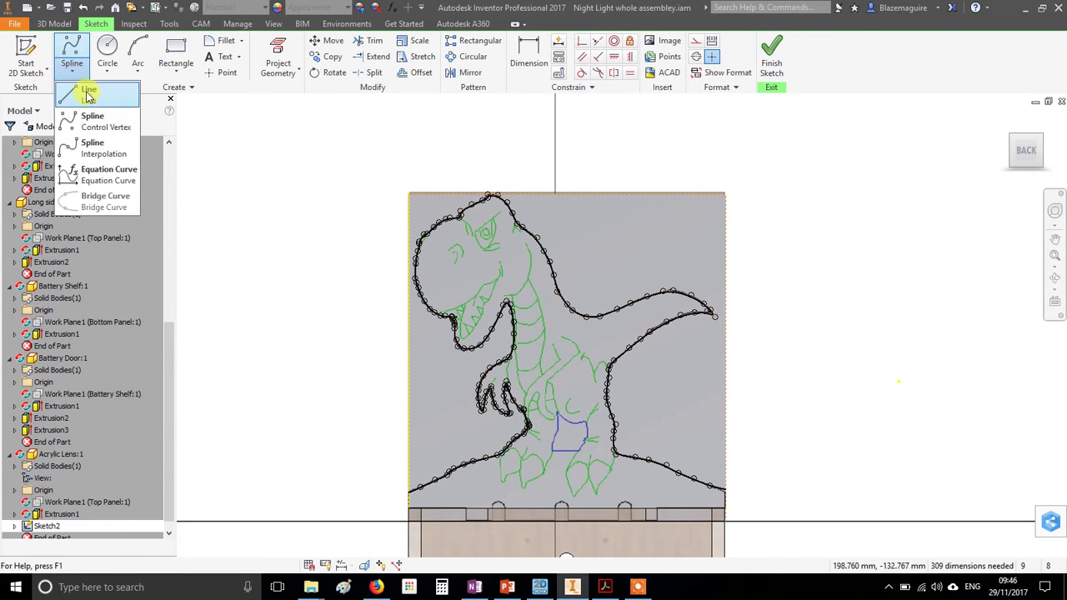
click(90, 98)
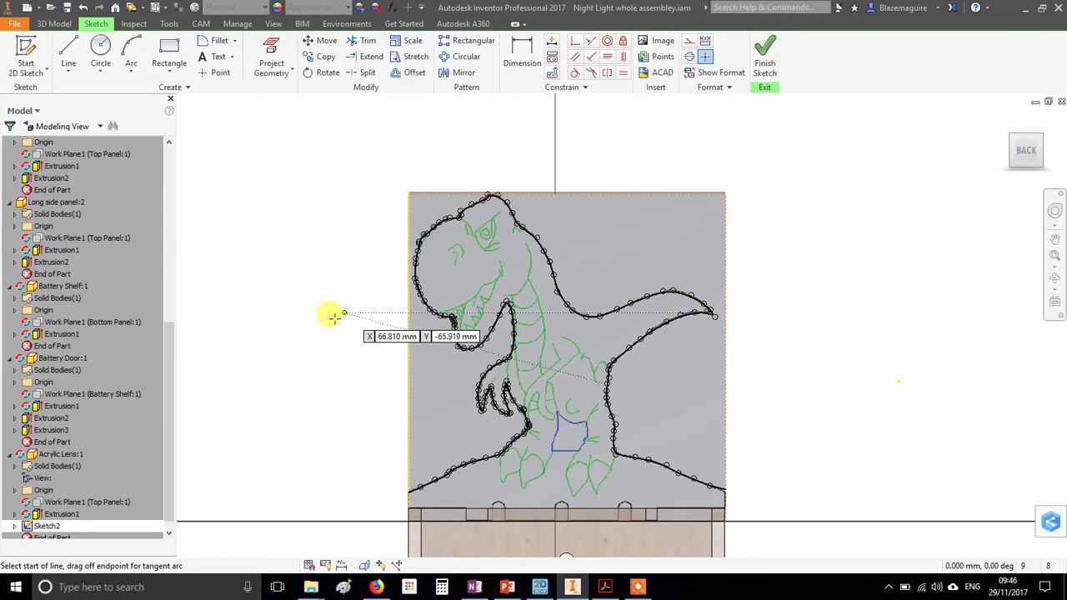
click(73, 79)
click(89, 96)
scroll(441, 363, down, 3)
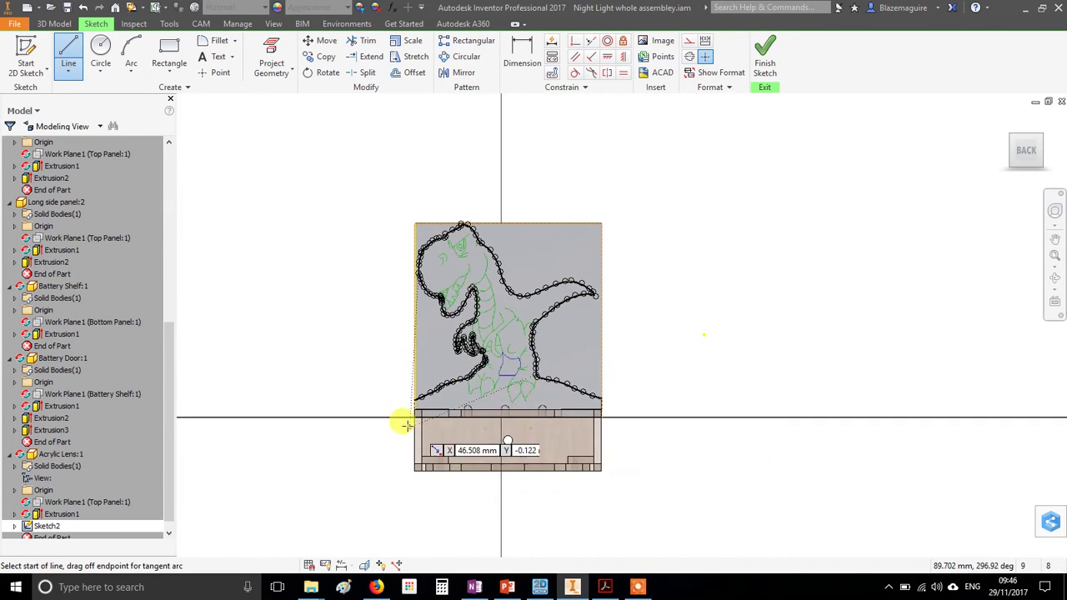
scroll(450, 367, up, 3)
scroll(414, 372, up, 4)
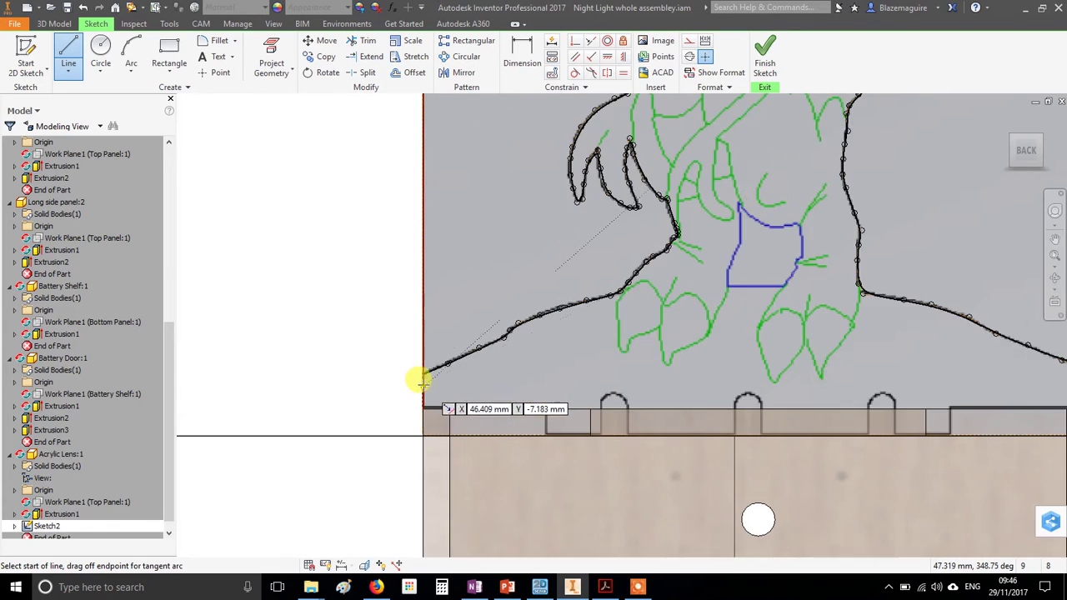
Step: Draw a line boundary around the panel from the outline's lower-left end to its lower-right end
click(402, 318)
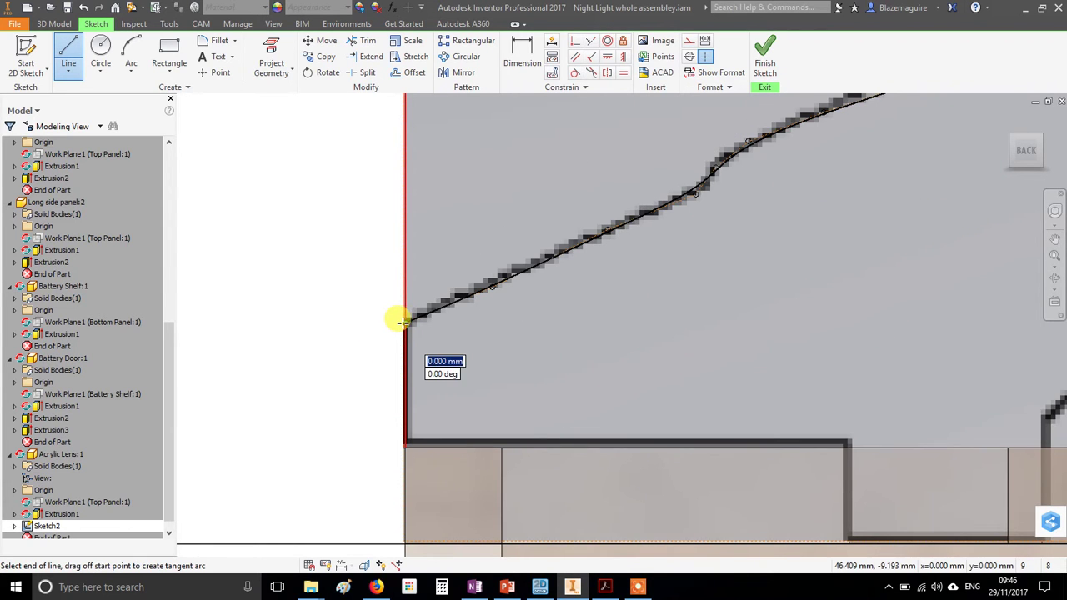
scroll(401, 320, down, 5)
scroll(398, 320, down, 3)
click(296, 250)
click(342, 142)
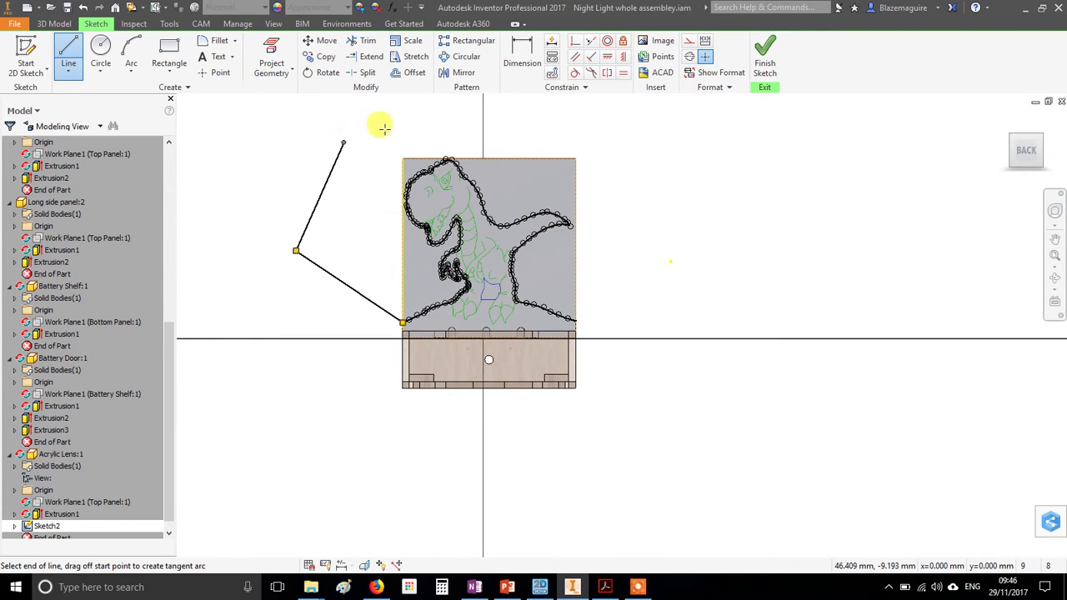
click(582, 94)
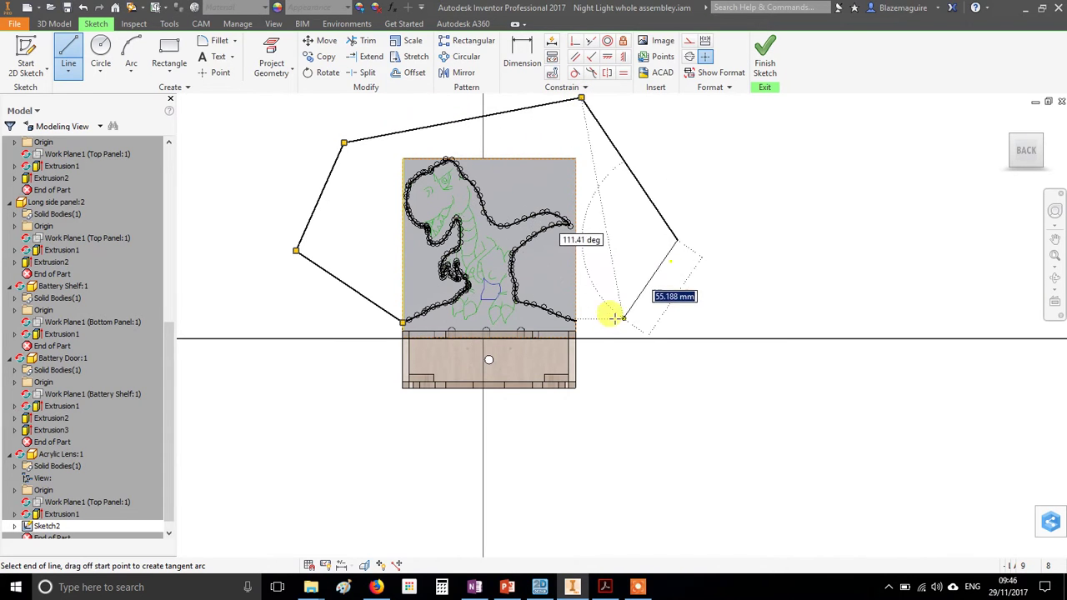
scroll(605, 310, up, 4)
scroll(492, 312, up, 3)
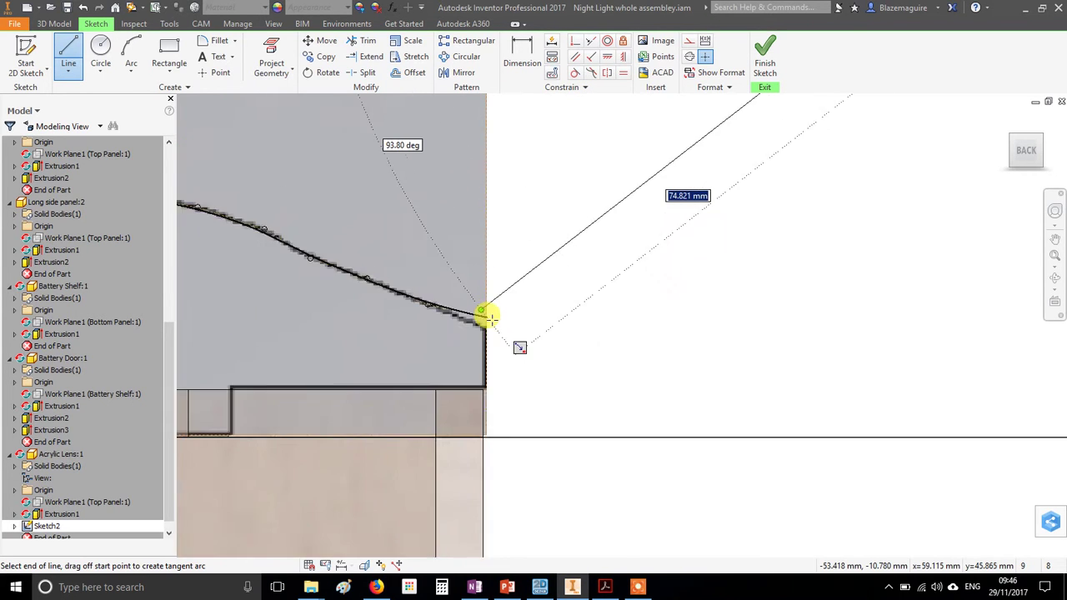
click(494, 310)
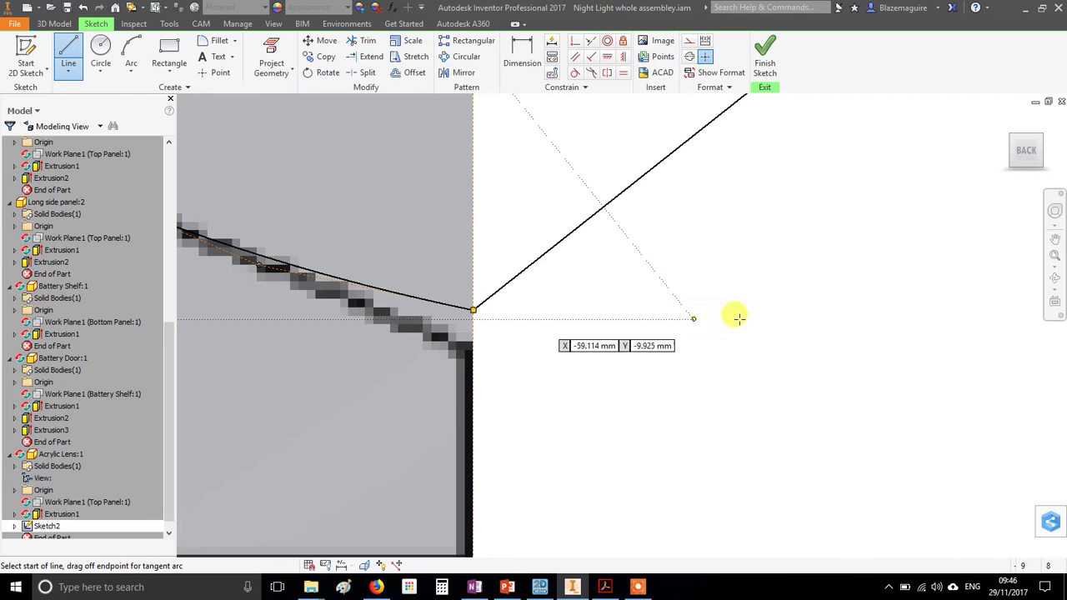
scroll(729, 320, down, 4)
scroll(729, 320, down, 2)
scroll(543, 324, up, 3)
scroll(536, 309, down, 3)
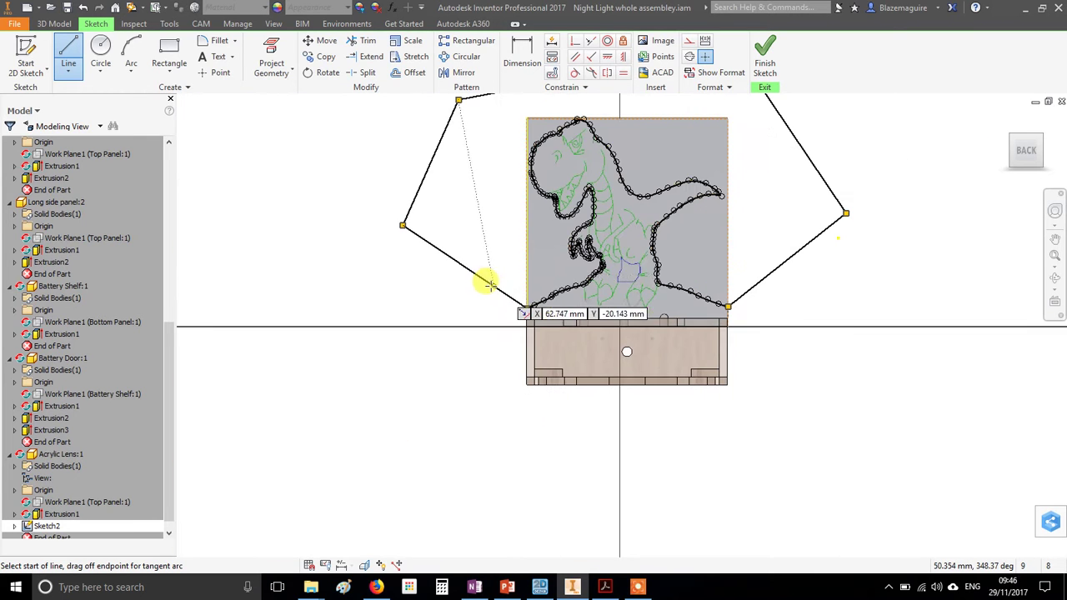
middle_drag(478, 197, 366, 347)
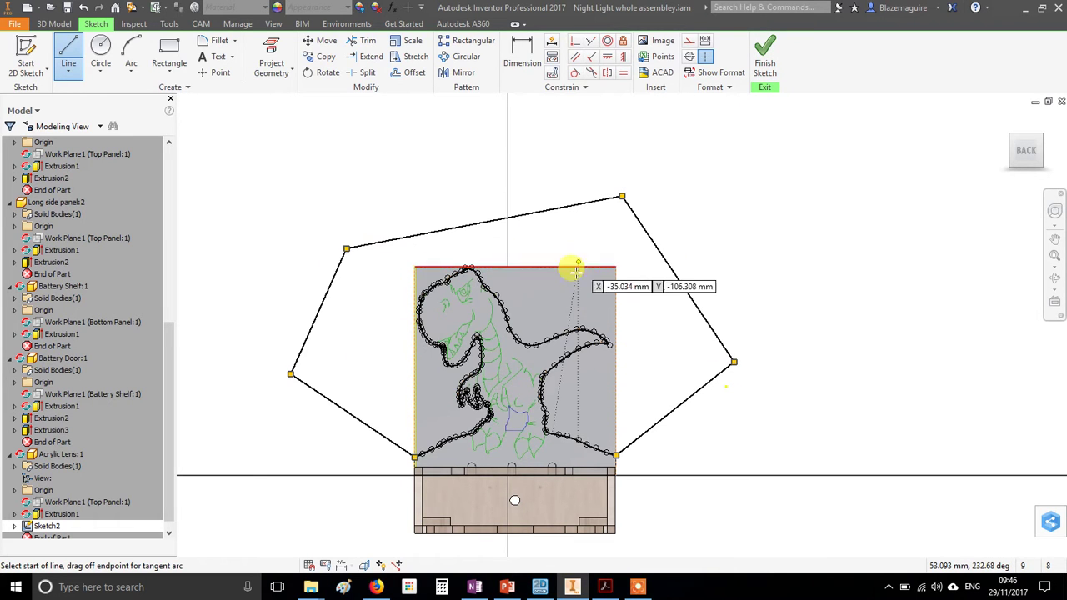
Step: Finish Sketch2 and preview its profile in the Extrude tool
click(767, 60)
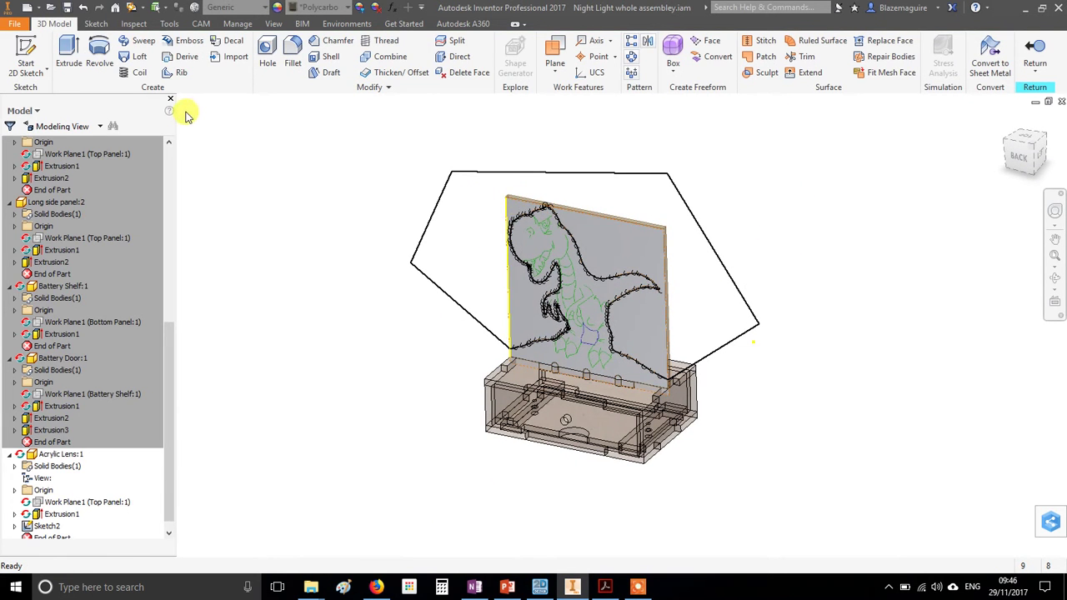
click(70, 52)
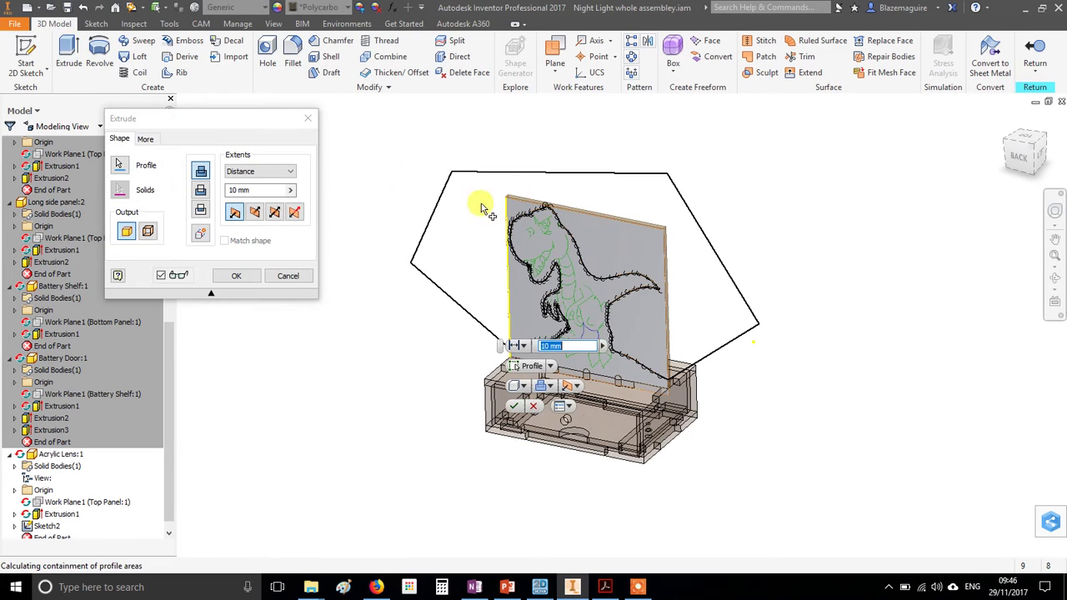
scroll(638, 252, up, 3)
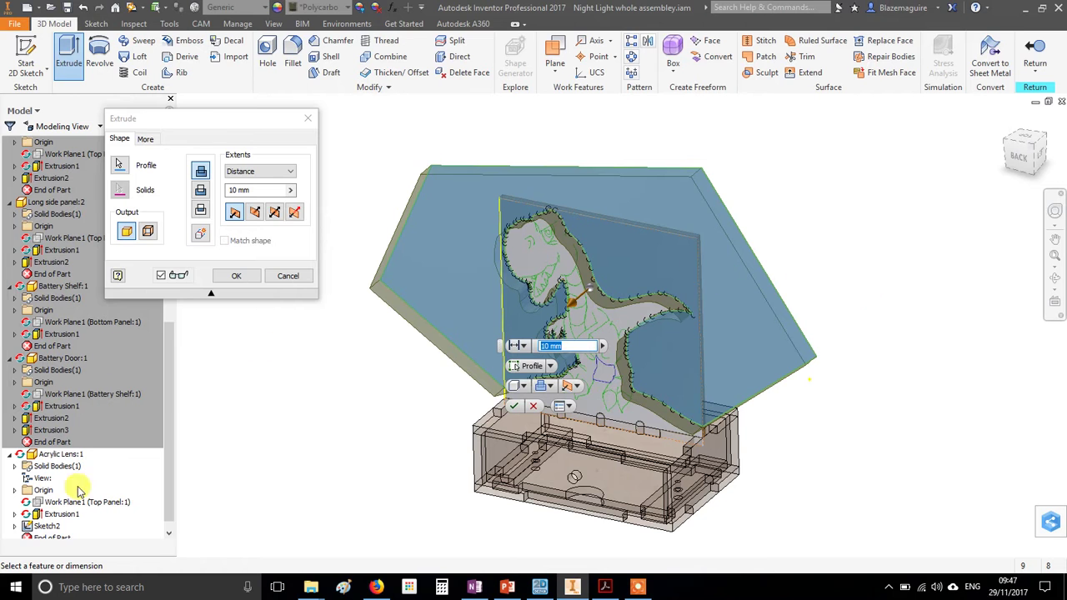
Step: Cancel the extrusion and reopen Sketch2 for editing
click(289, 277)
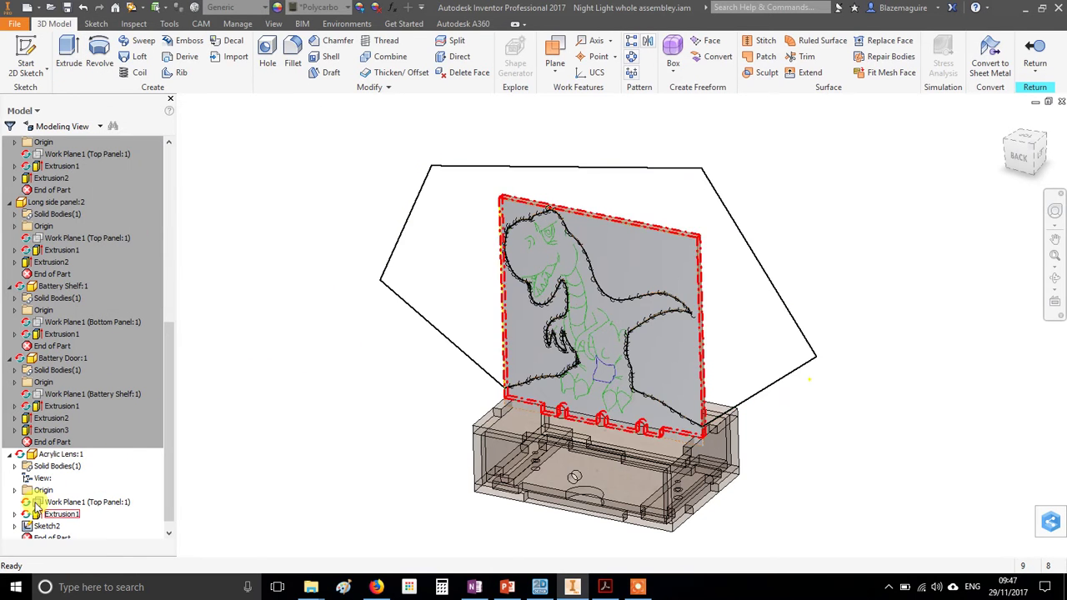
click(48, 527)
double_click(50, 529)
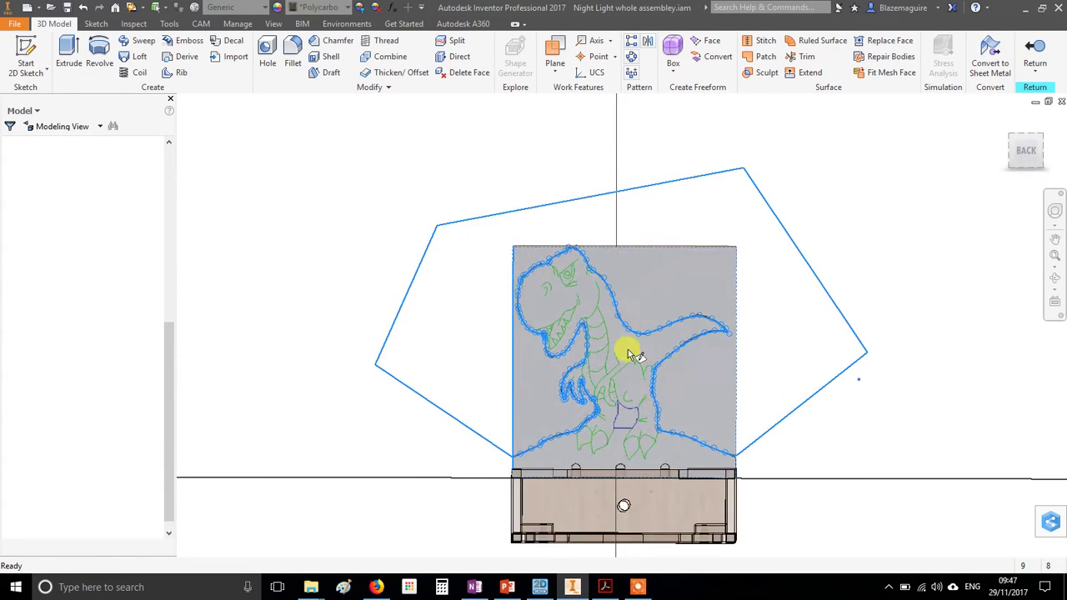
scroll(595, 305, up, 5)
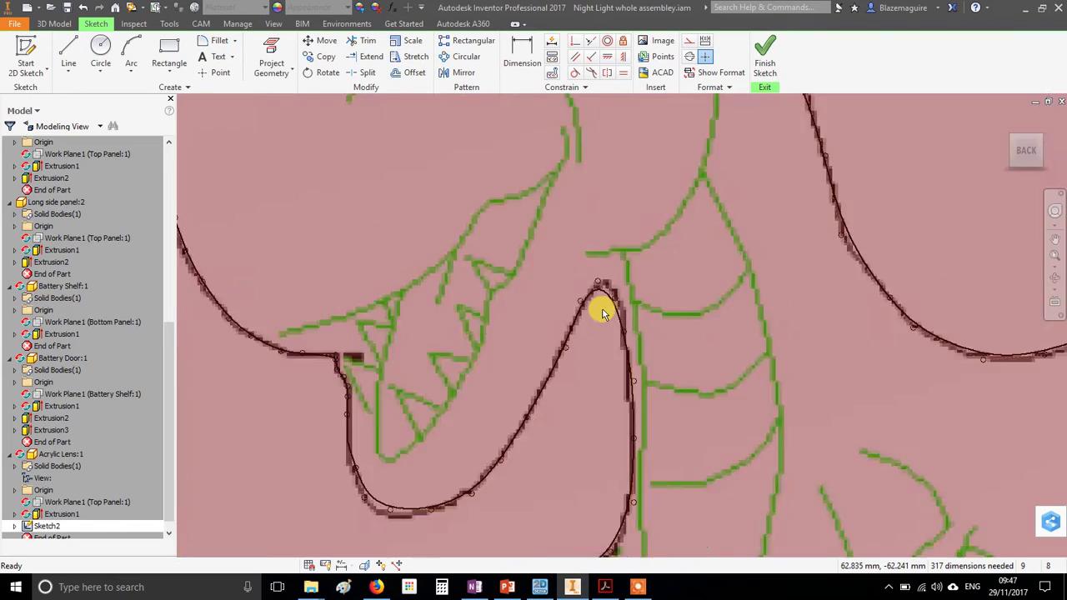
scroll(542, 350, down, 2)
scroll(419, 336, up, 2)
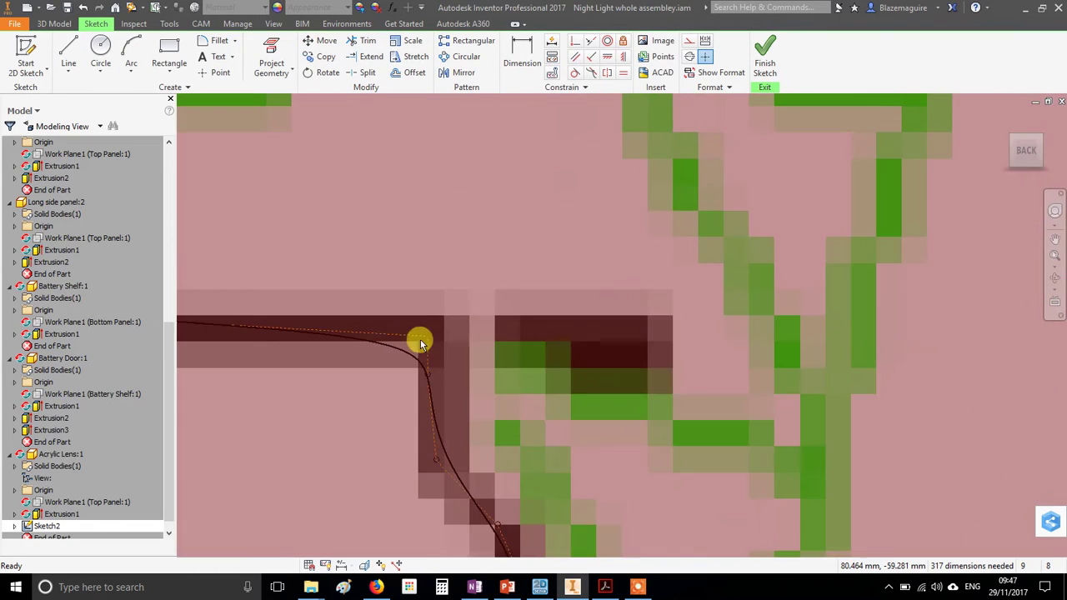
scroll(423, 353, down, 8)
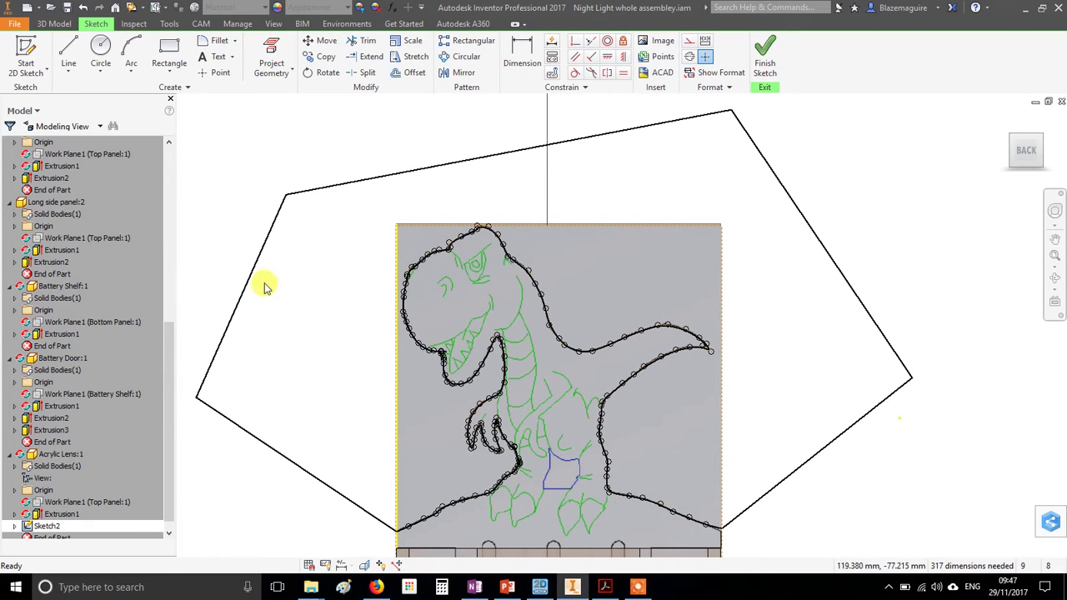
Step: Run Sketch Doctor's diagnosis on the sketch, confirming no problems were found
right_click(334, 309)
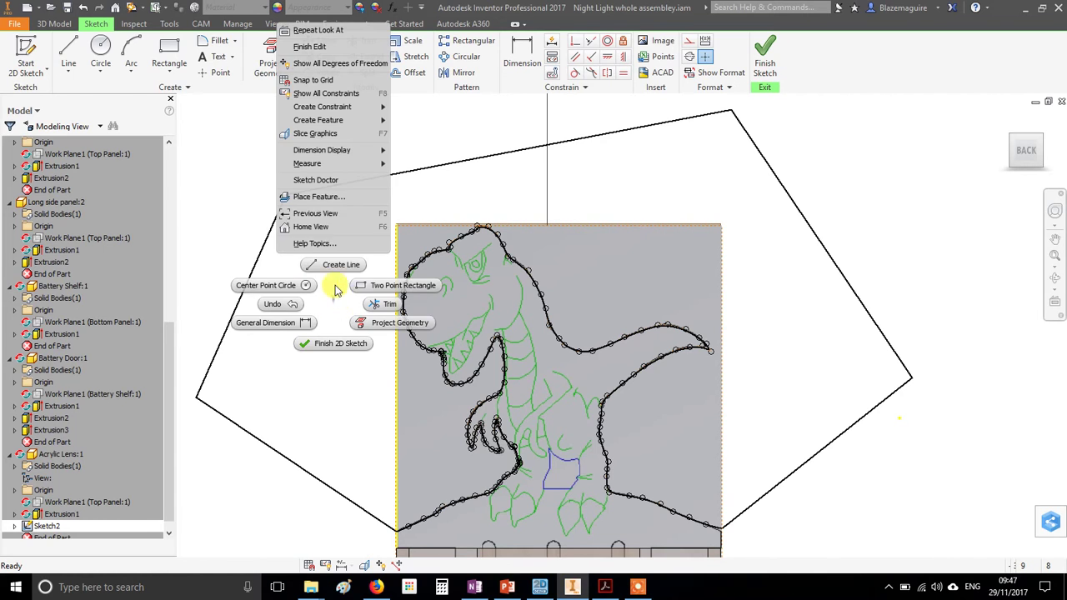
click(332, 181)
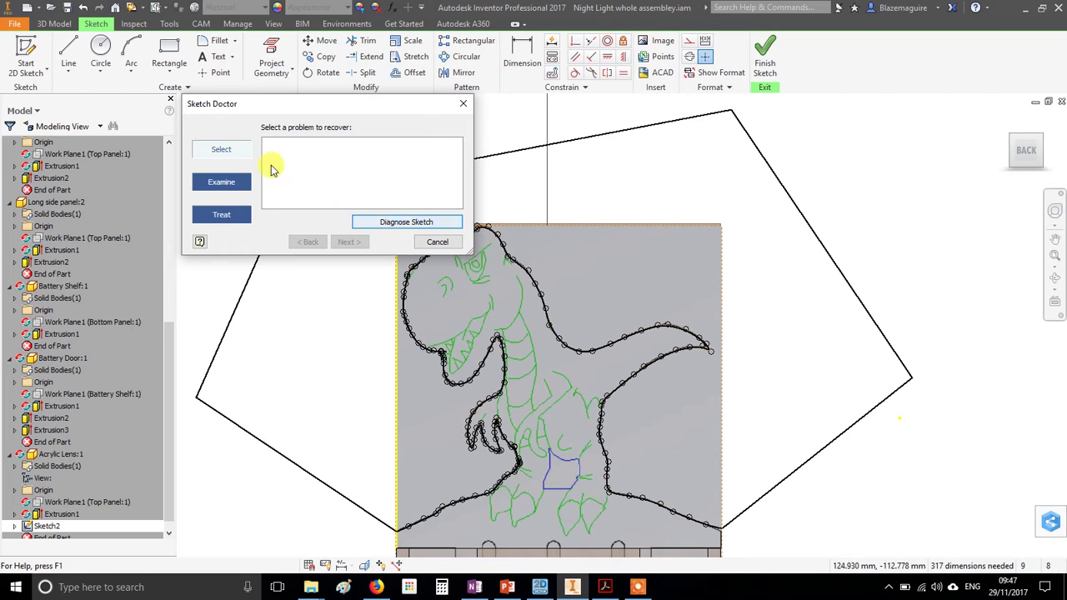
click(397, 222)
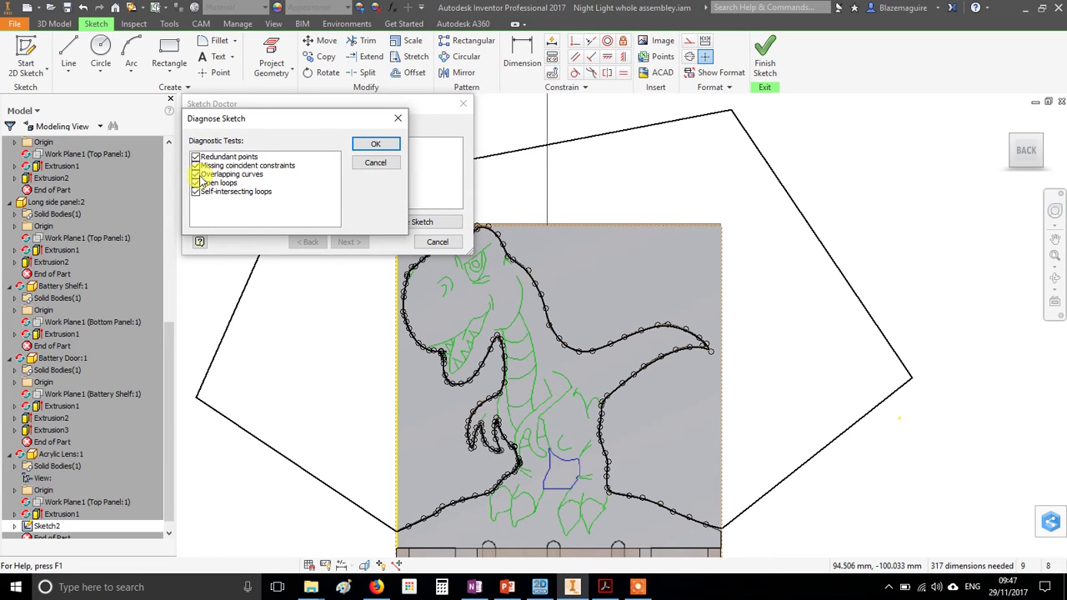
click(371, 146)
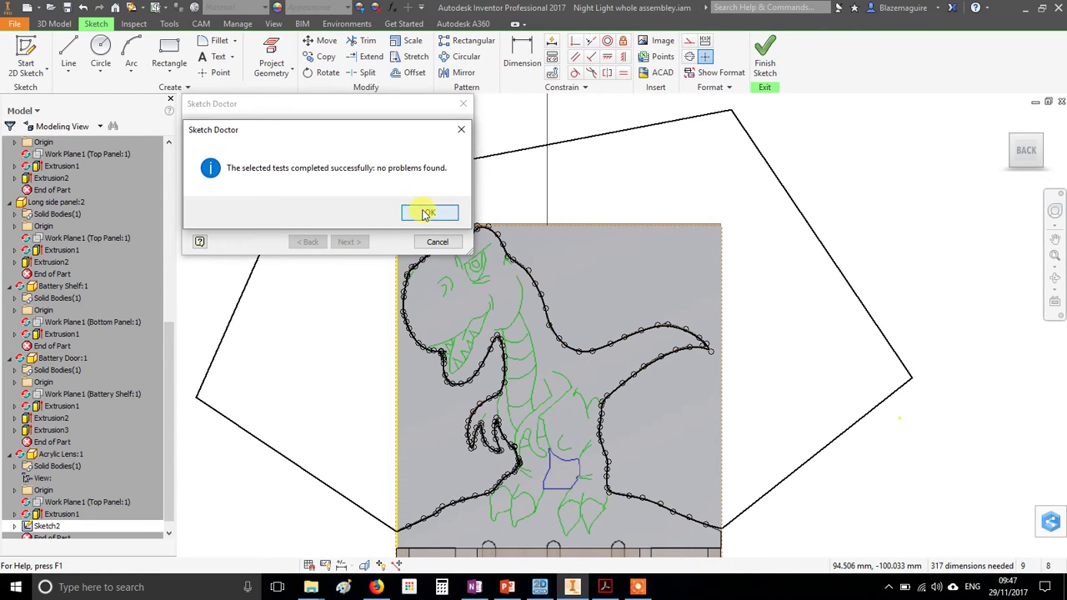
click(426, 214)
click(437, 241)
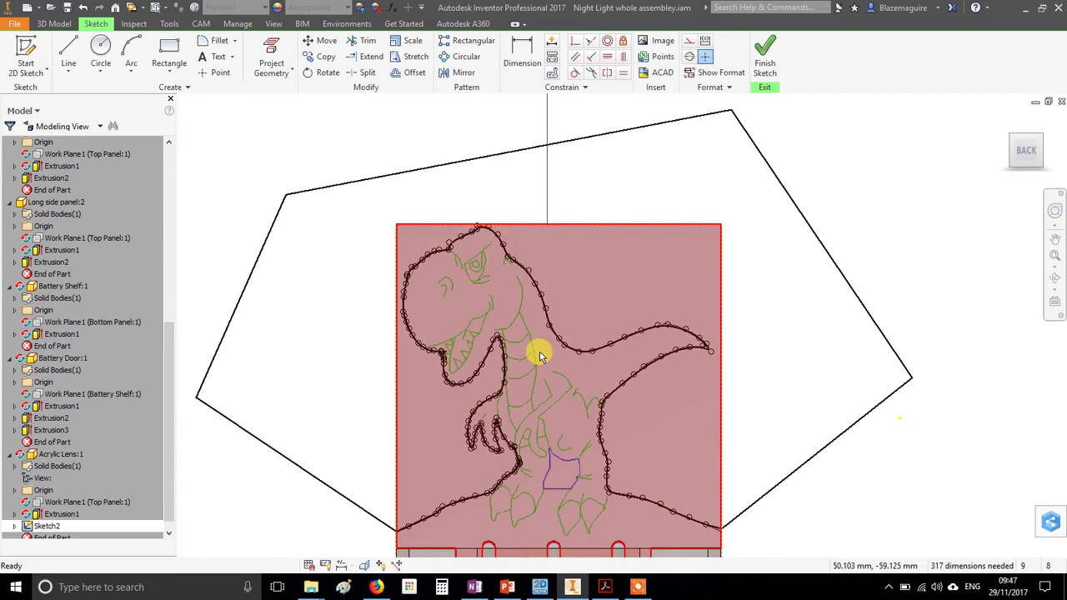
scroll(536, 350, down, 3)
mouse_move(677, 364)
shift+middle_down()
mouse_move(660, 357)
mouse_move(679, 369)
mouse_move(650, 381)
mouse_move(665, 382)
mouse_move(648, 372)
shift+middle_up()
scroll(637, 354, up, 5)
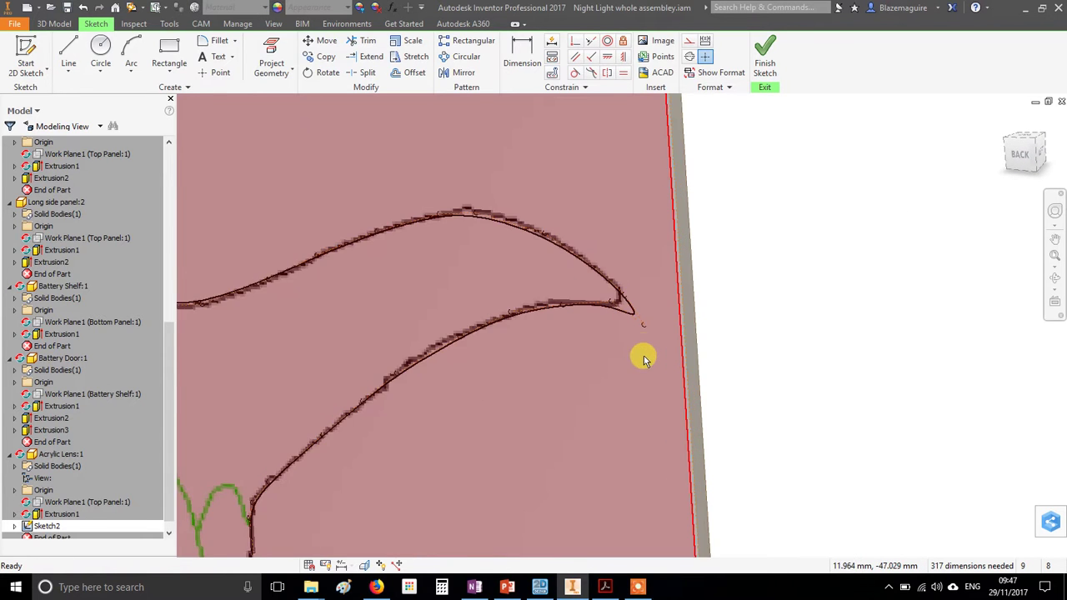
scroll(631, 296, down, 4)
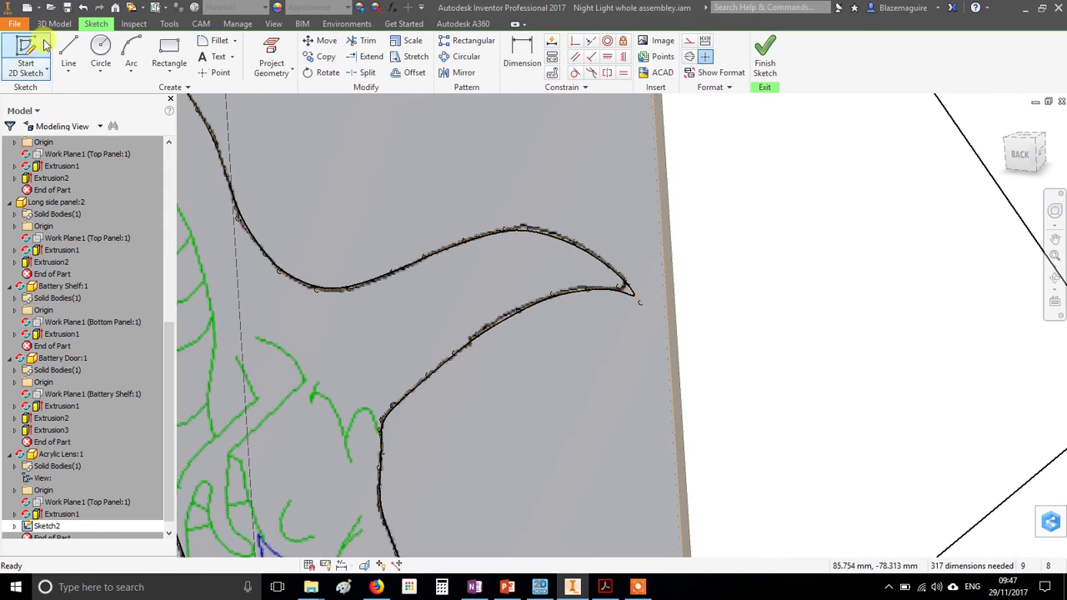
click(68, 52)
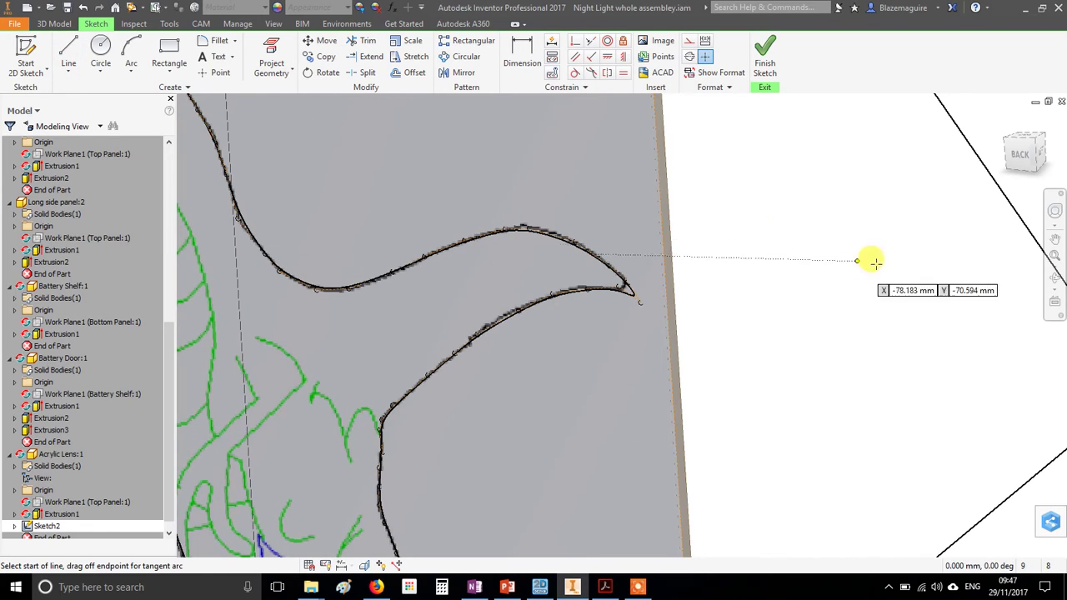
click(767, 222)
right_click(861, 325)
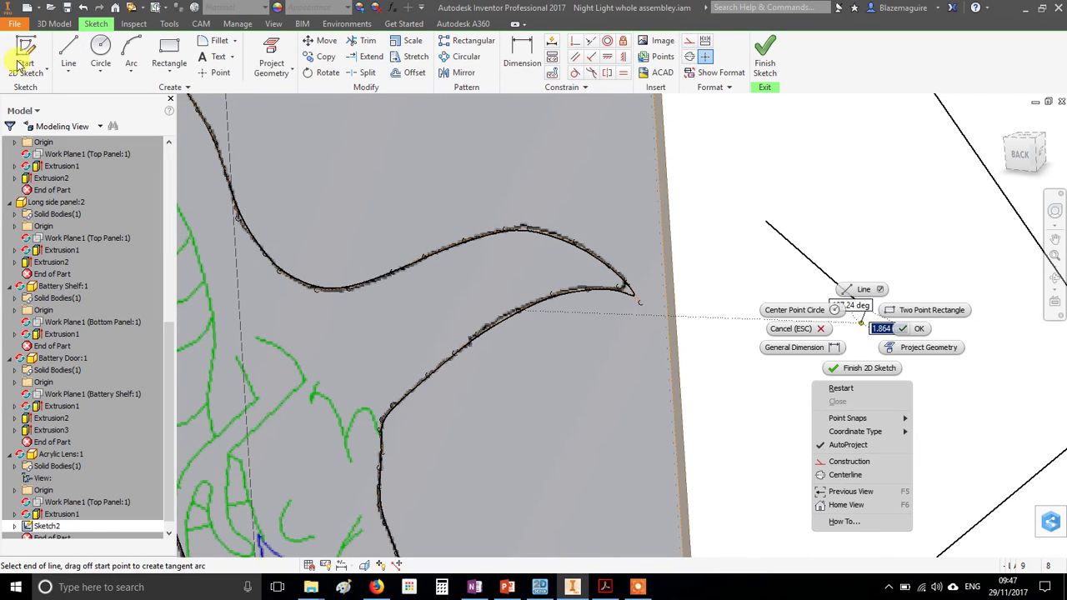
key(Escape)
click(68, 74)
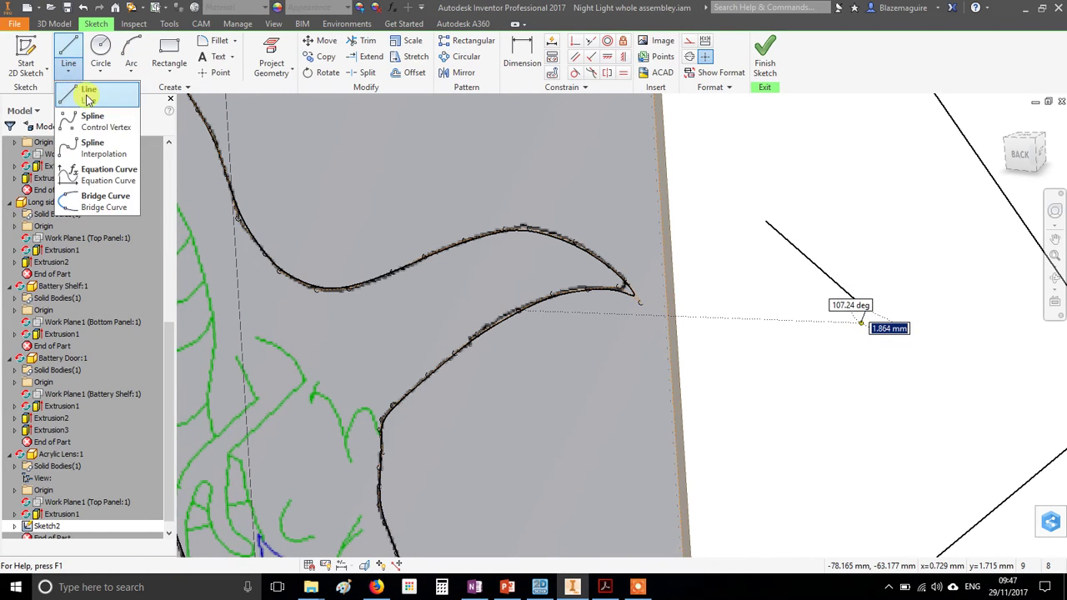
click(87, 90)
click(824, 164)
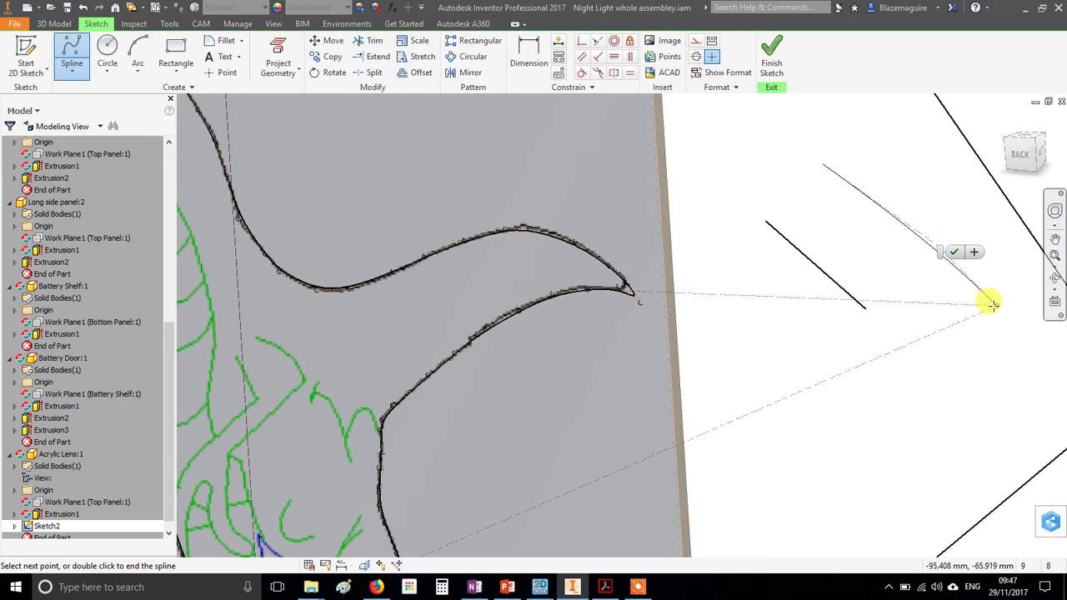
click(998, 280)
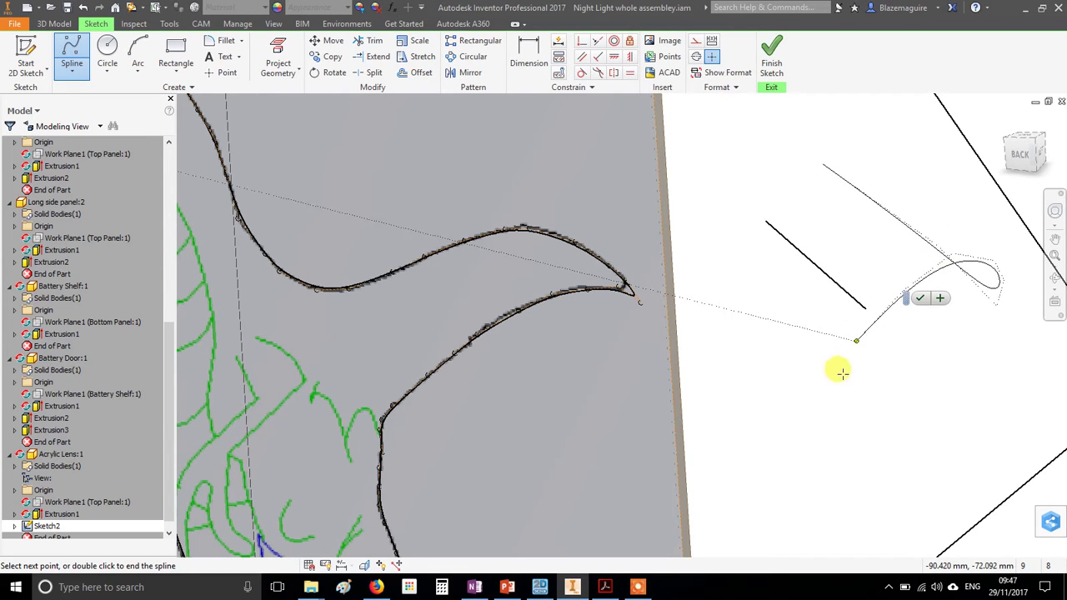
right_click(805, 417)
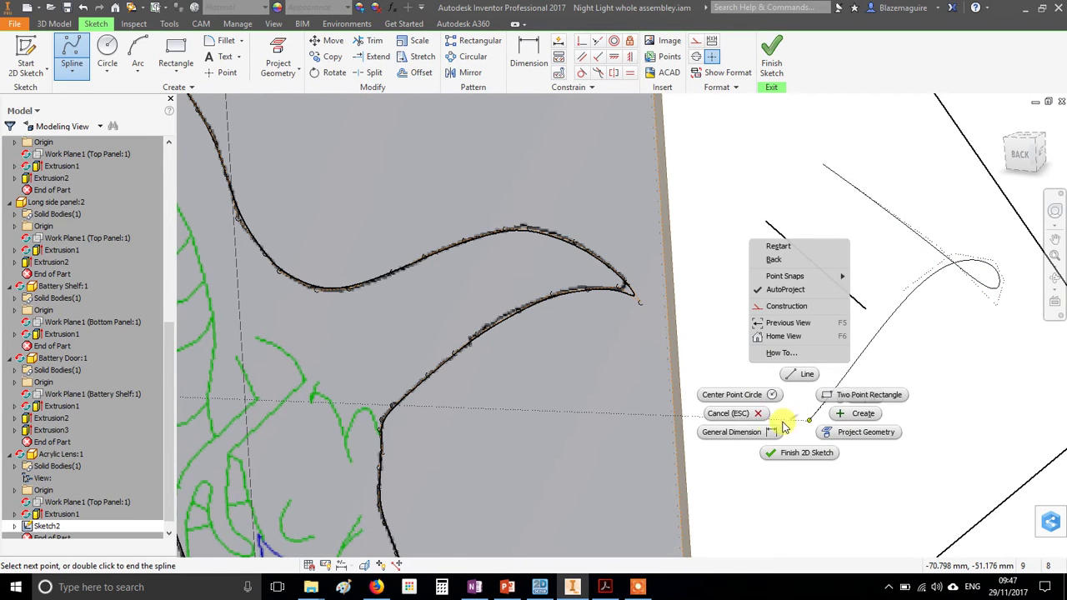
click(839, 416)
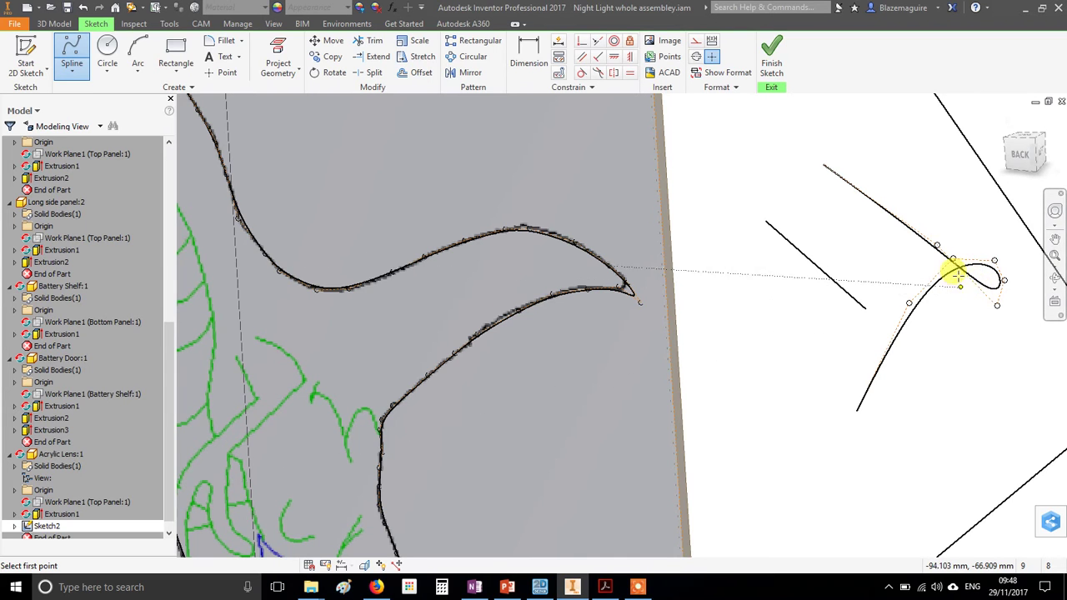
scroll(775, 256, down, 3)
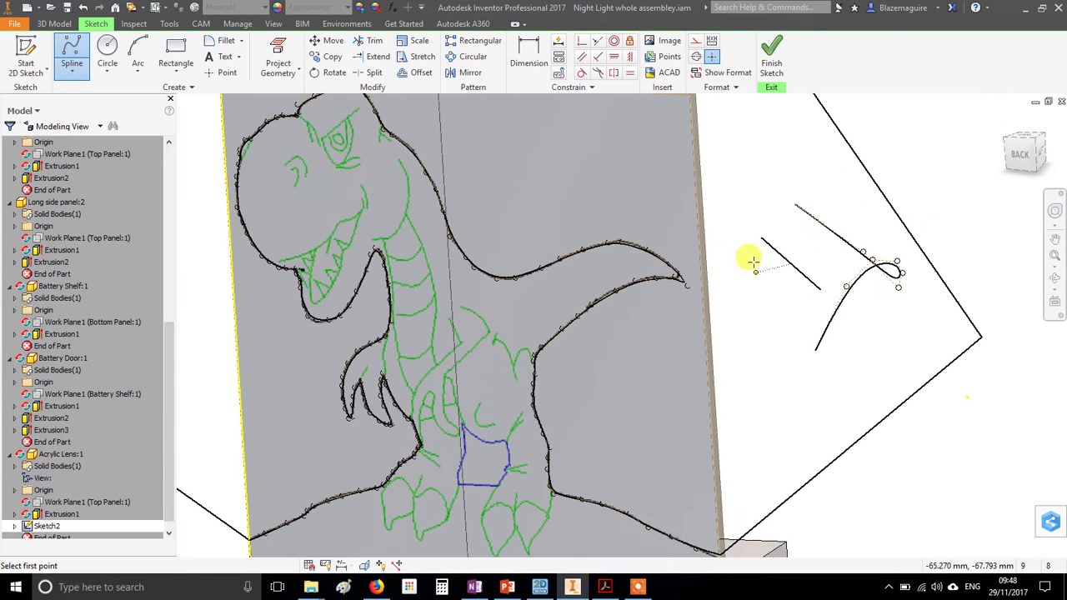
right_click(750, 250)
click(713, 256)
mouse_move(745, 197)
mouse_down()
mouse_move(850, 293)
mouse_move(912, 375)
mouse_up()
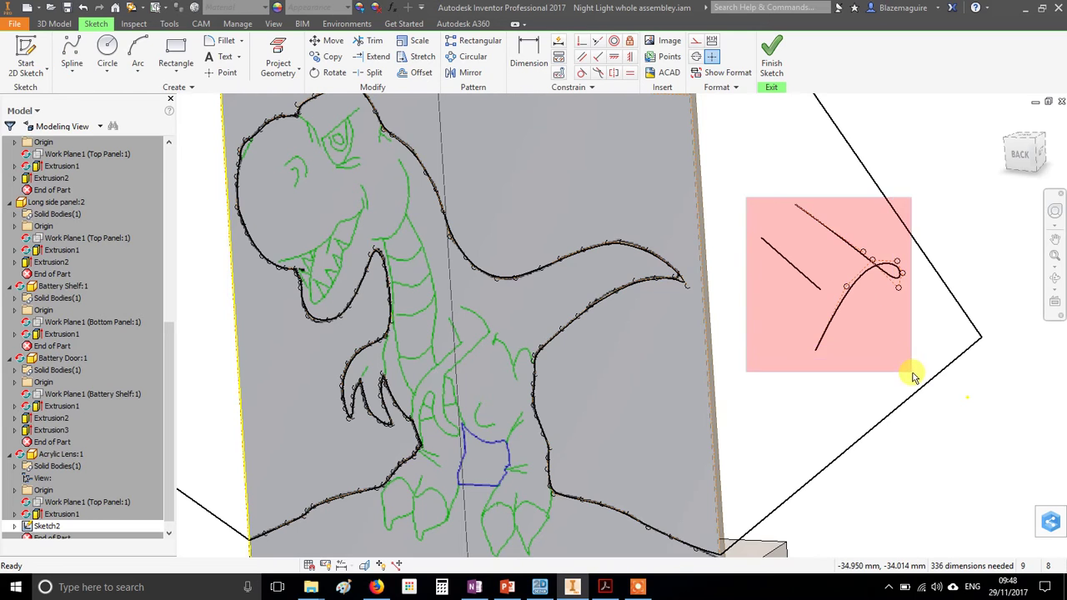
key(Delete)
Step: Cut-extrude the pentagon region around the dinosaur 32.5 mm to trim the acrylic panel
scroll(897, 354, down, 5)
scroll(858, 321, up, 5)
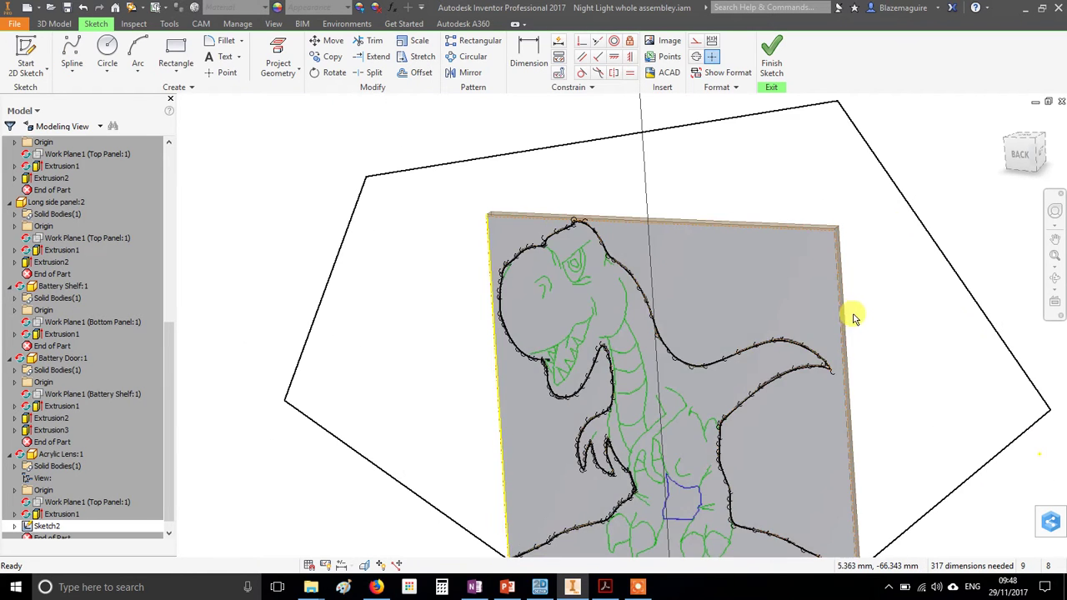
click(772, 58)
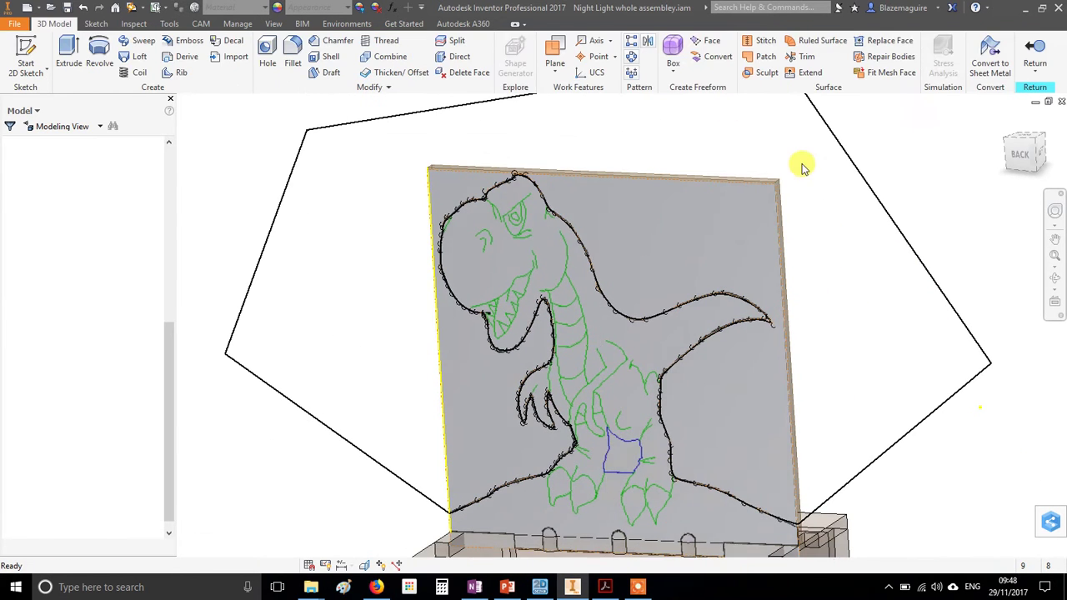
click(70, 56)
click(786, 279)
middle_drag(899, 243, 764, 273)
click(200, 193)
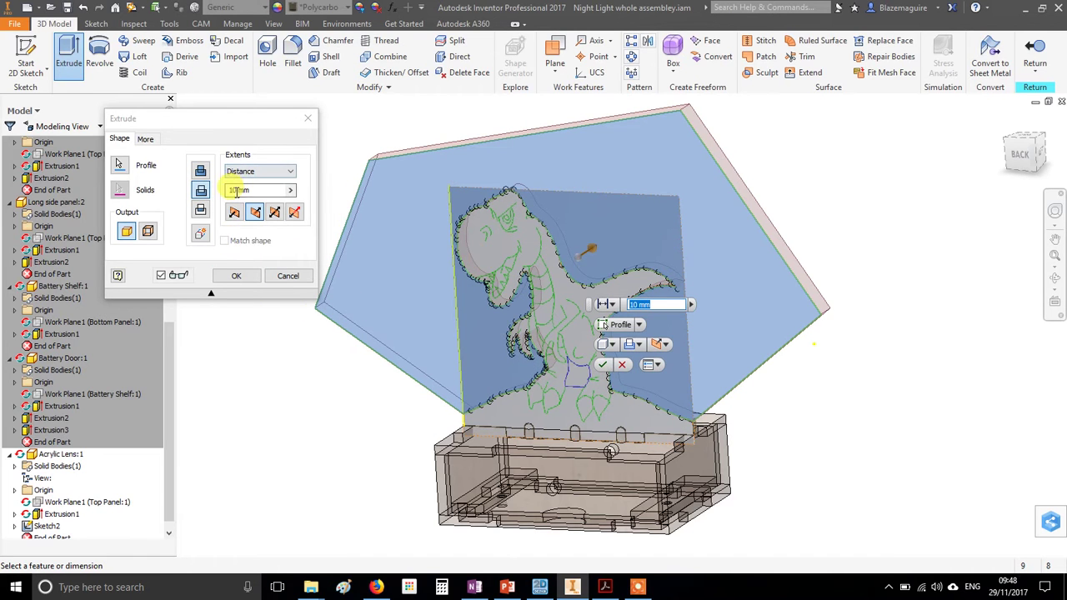
mouse_move(596, 252)
mouse_down()
mouse_move(658, 222)
mouse_move(607, 236)
mouse_up()
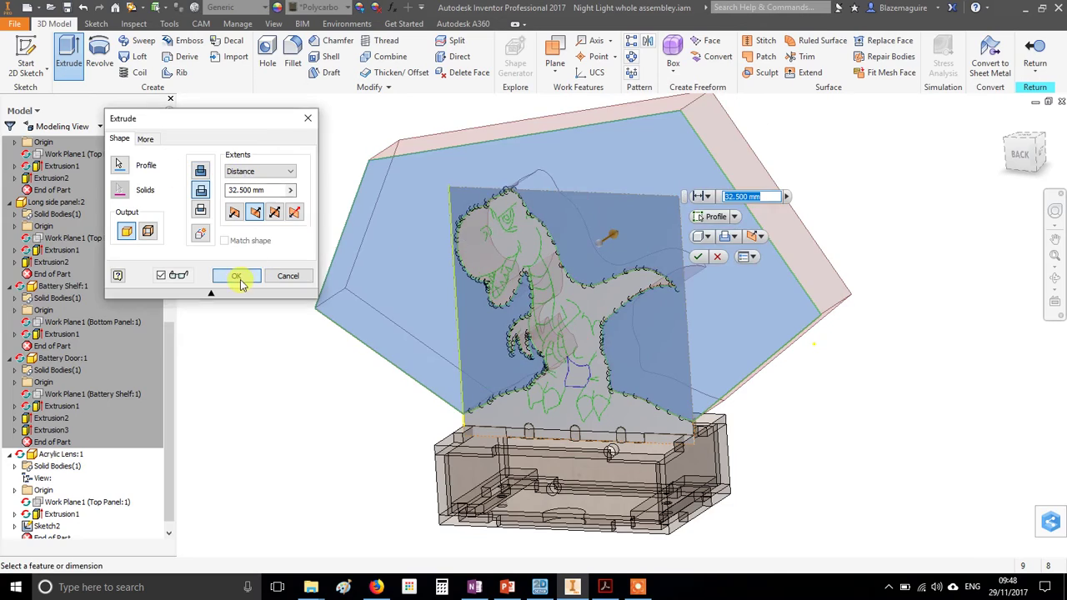
click(238, 276)
shift+middle_drag(512, 405, 508, 364)
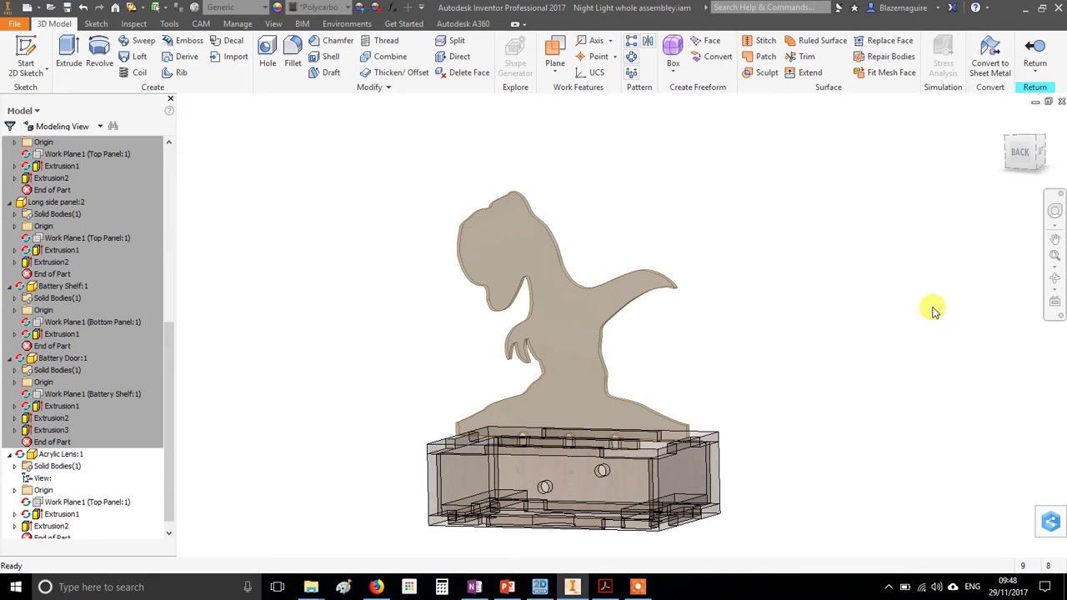
Step: Undo the dinosaur cut back to the sketch and view it from the BACK face
key(ctrl+z)
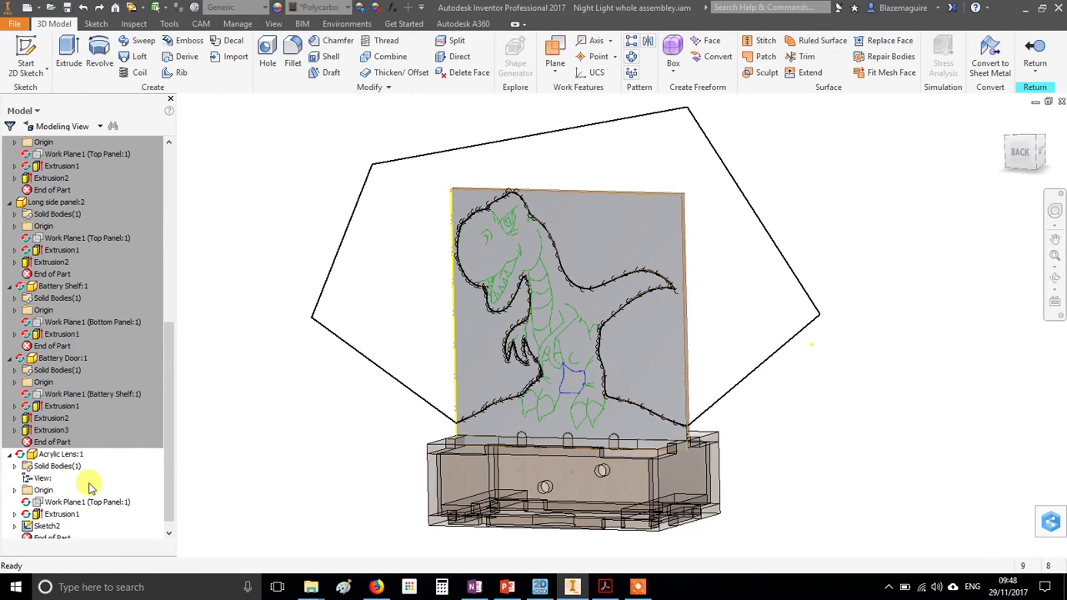
key(ctrl+z)
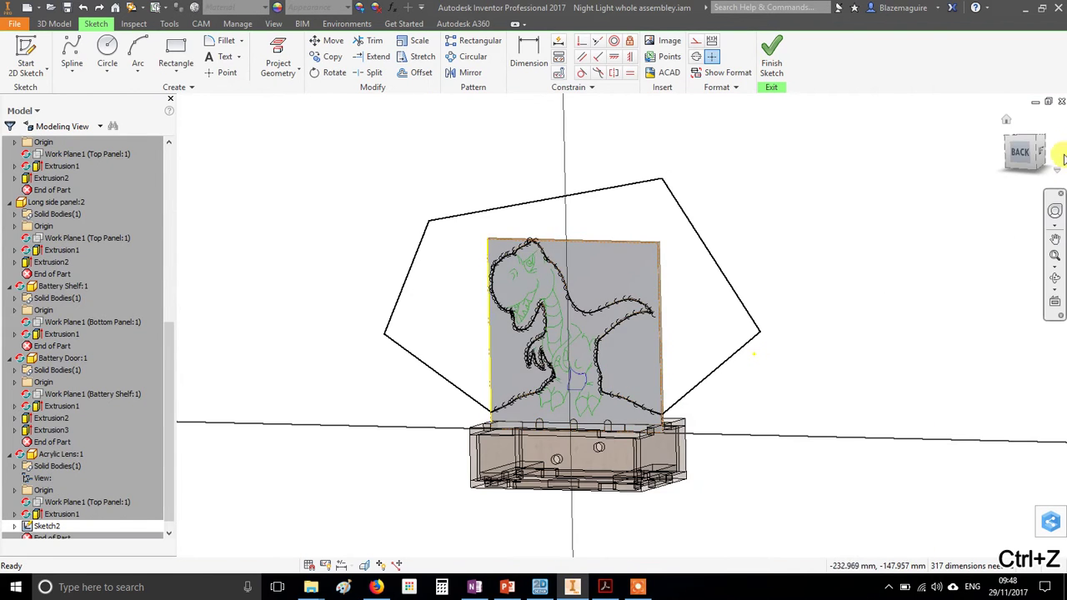
click(1030, 157)
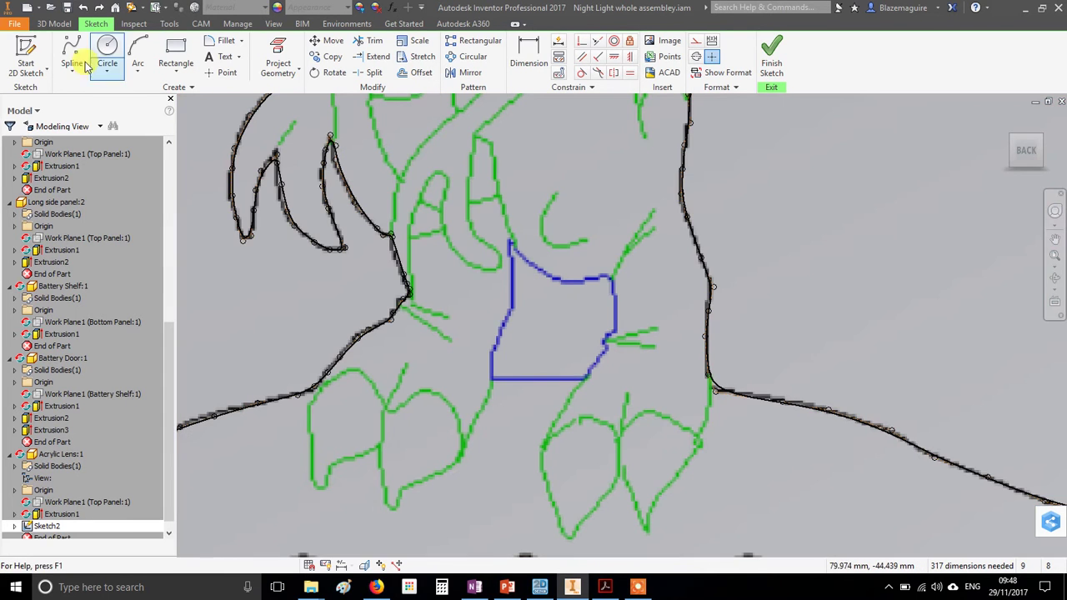
Step: Trace a closed spline around the blue patch on the dinosaur's belly
click(71, 47)
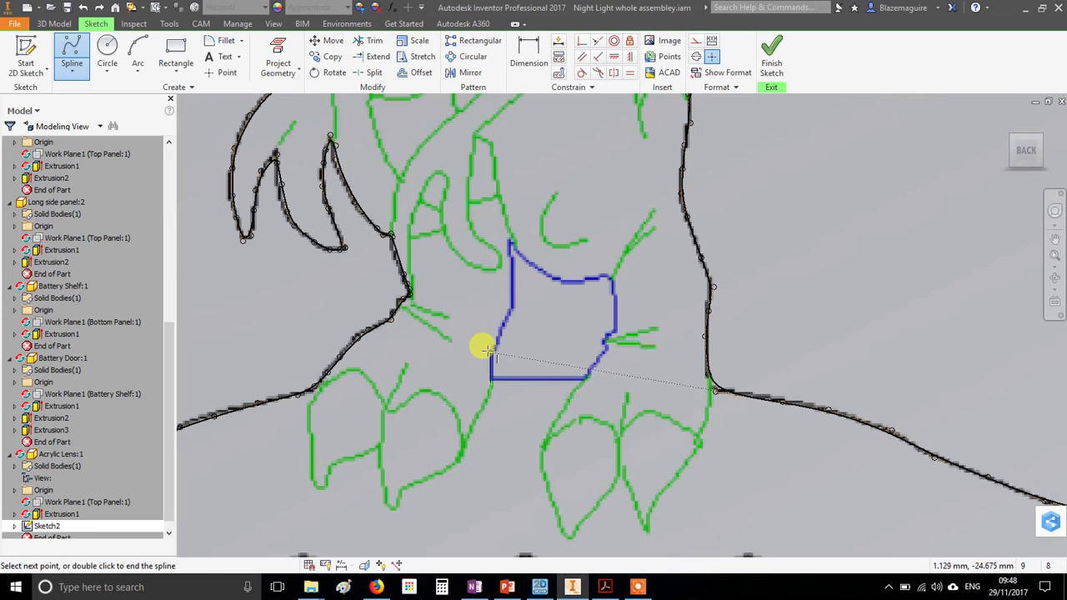
click(513, 311)
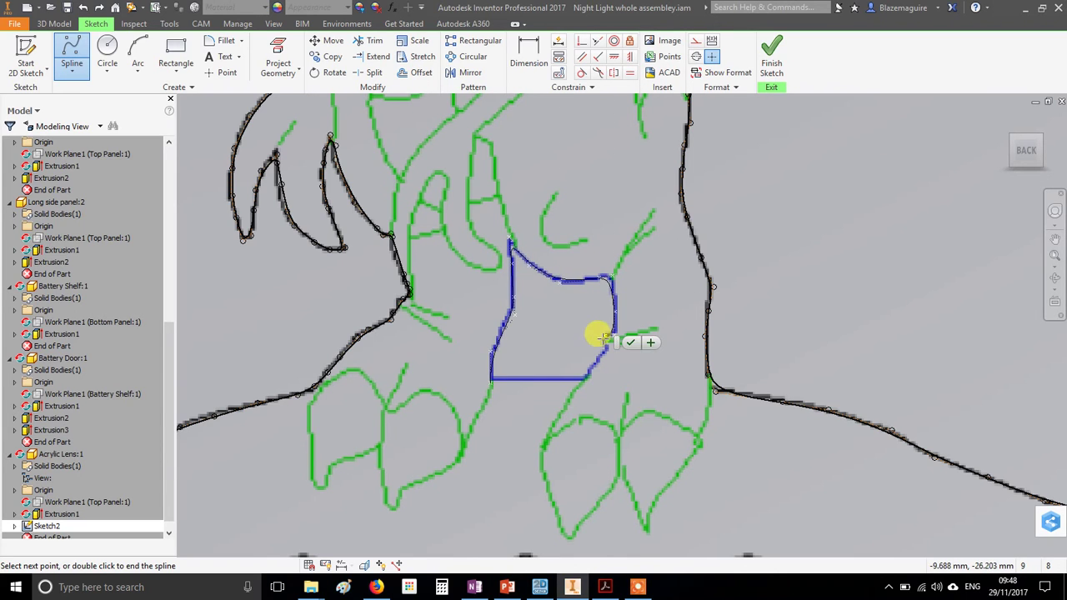
click(587, 376)
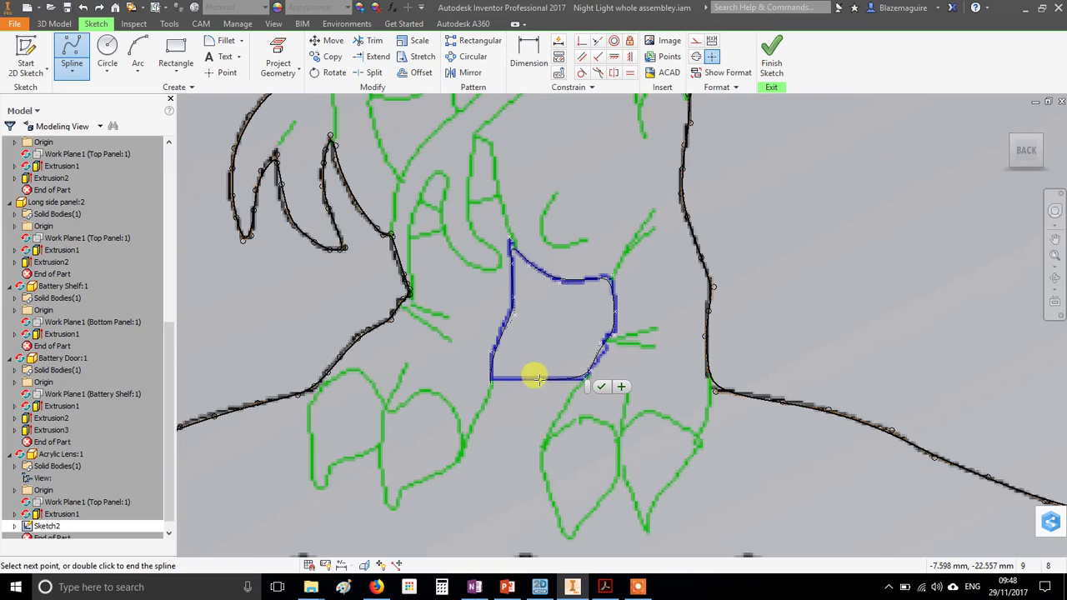
double_click(489, 383)
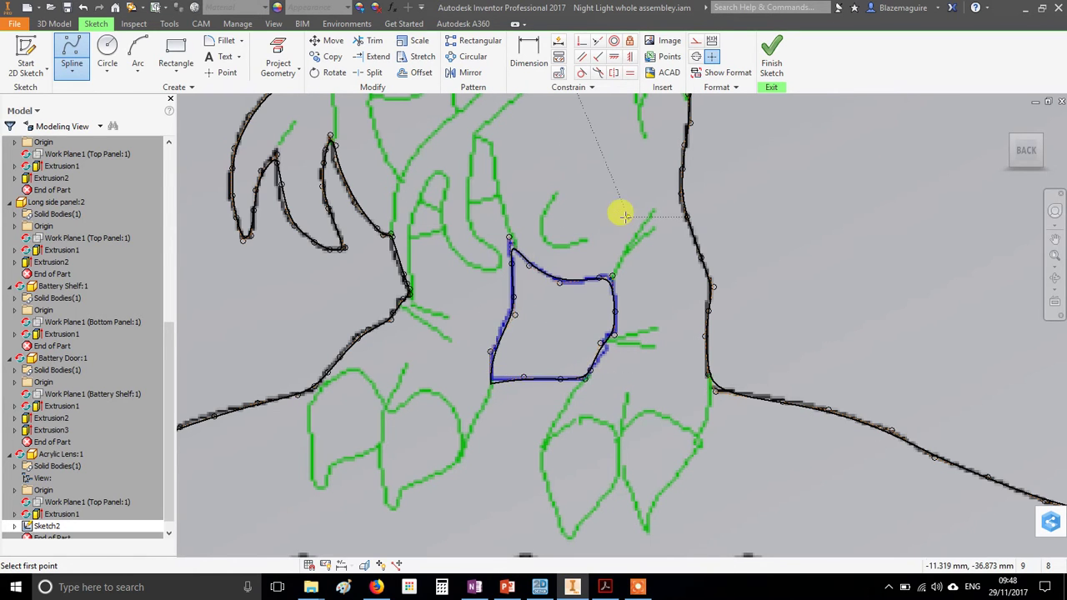
scroll(692, 223, up, 10)
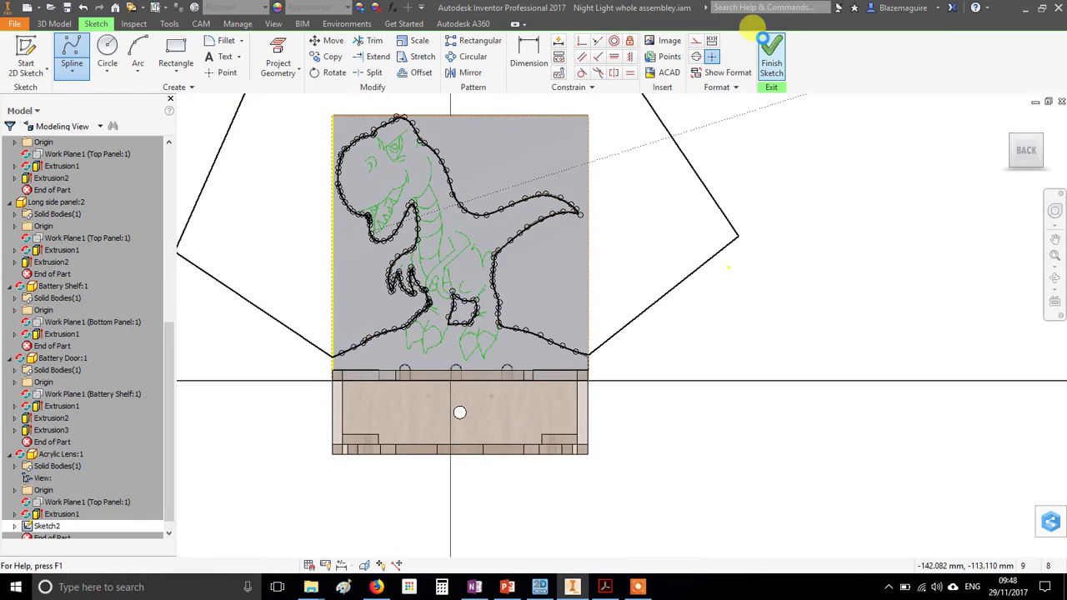
Step: Re-extrude the dinosaur profile with flipped direction, restoring the 32.5 mm cut including the arm-leg gap
click(768, 46)
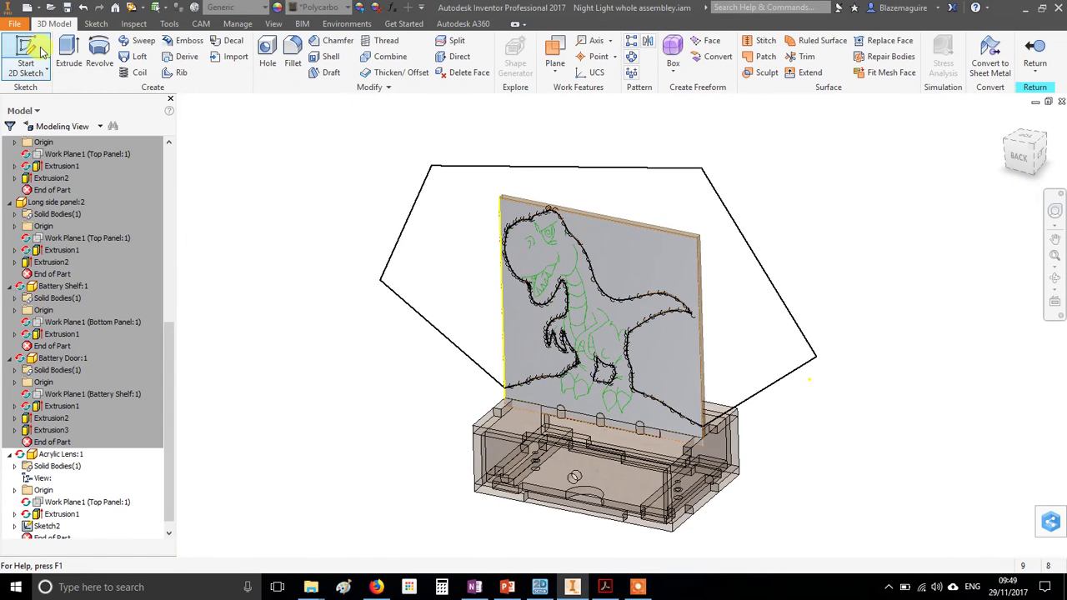
click(69, 58)
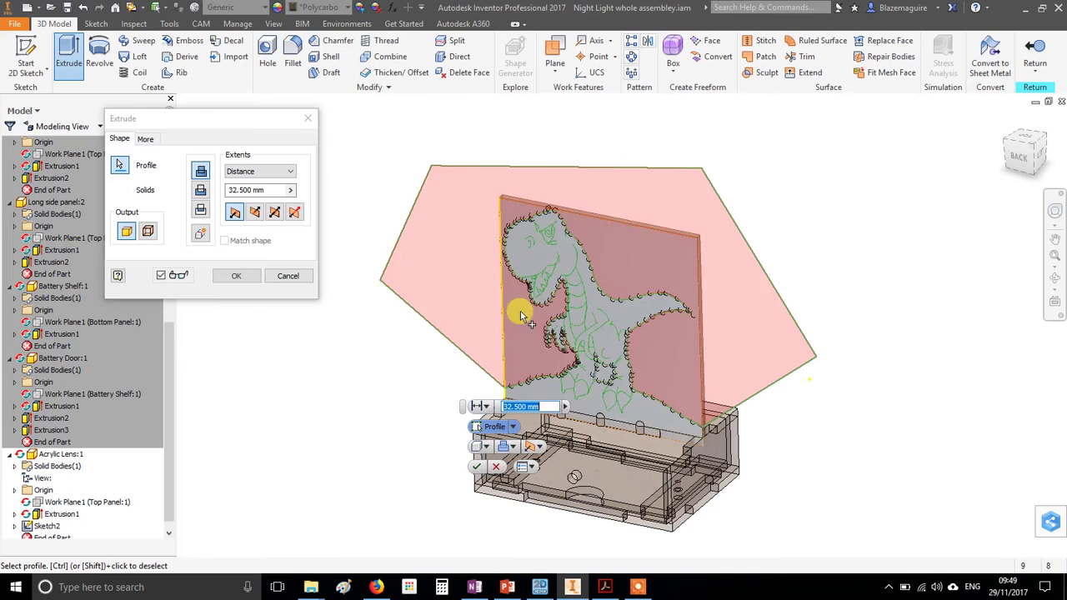
click(596, 379)
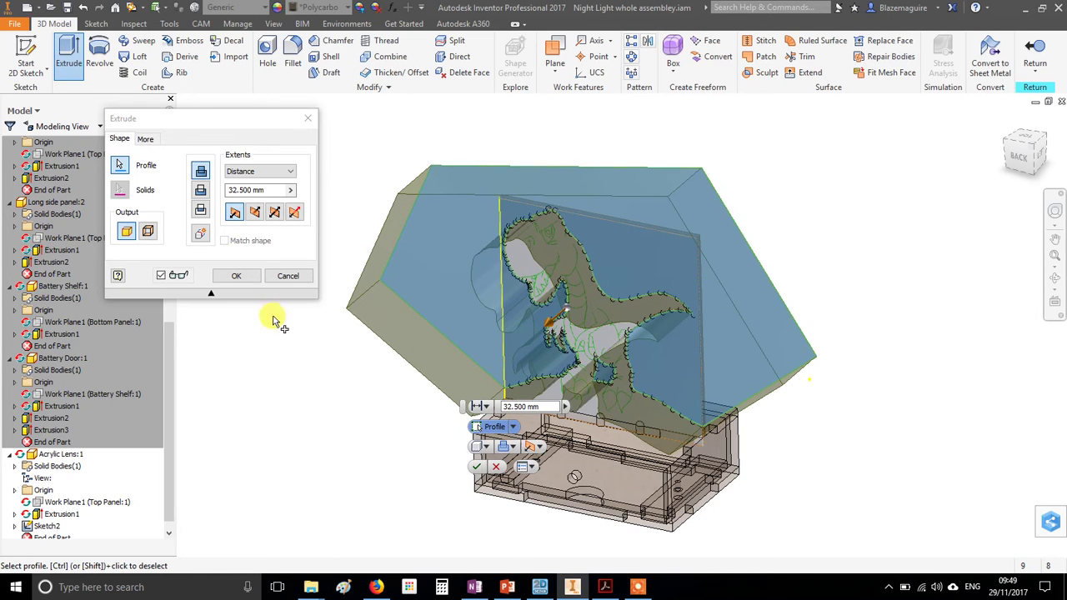
click(201, 192)
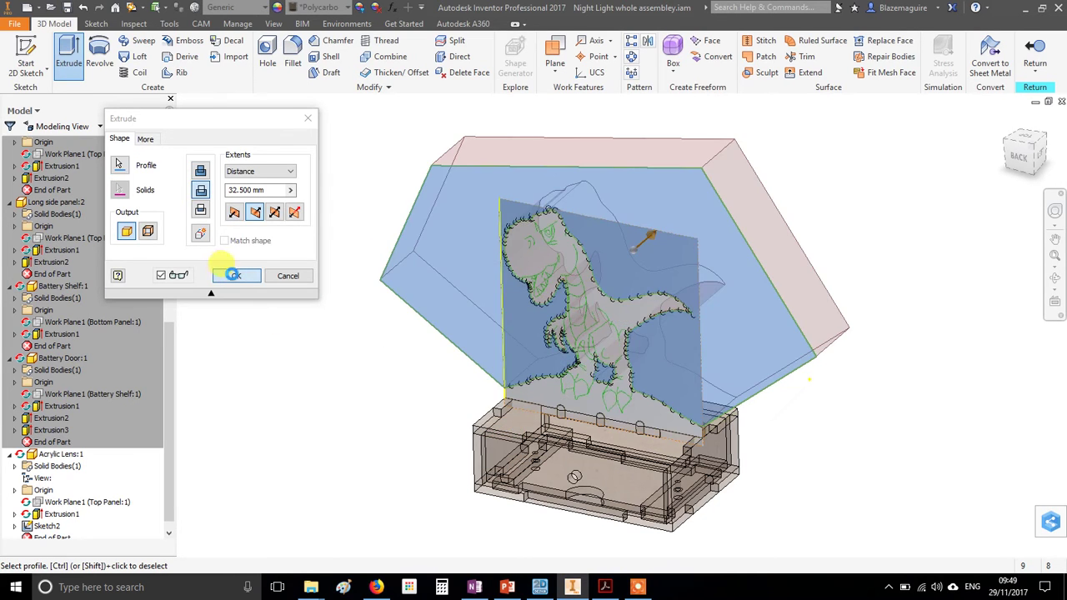
click(234, 275)
shift+middle_drag(729, 331, 691, 350)
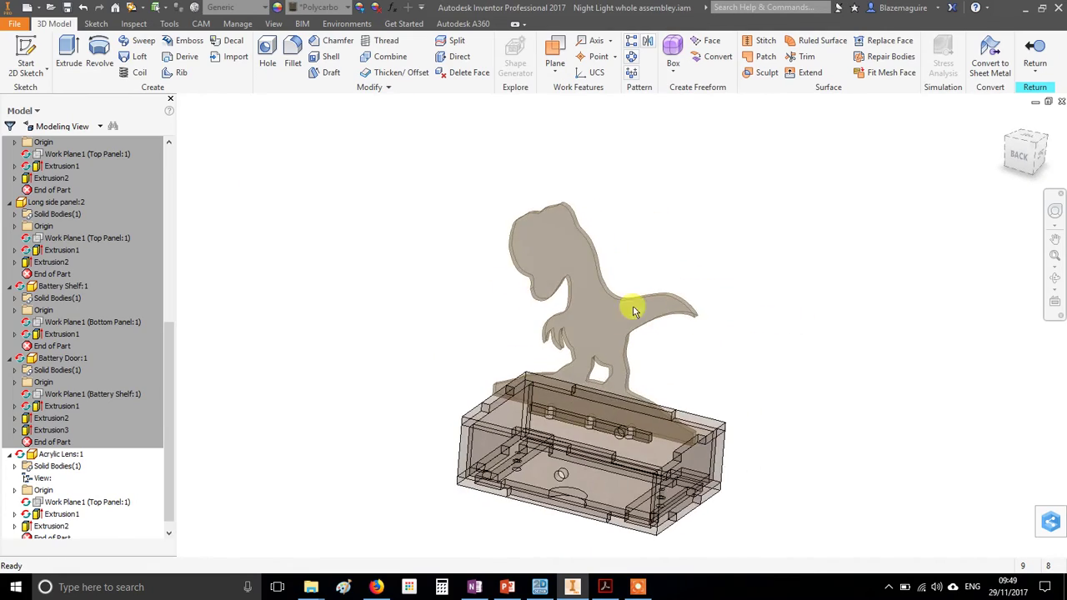
Step: Start a sketch on the dinosaur panel's face and insert the Dino.bmp image
click(30, 52)
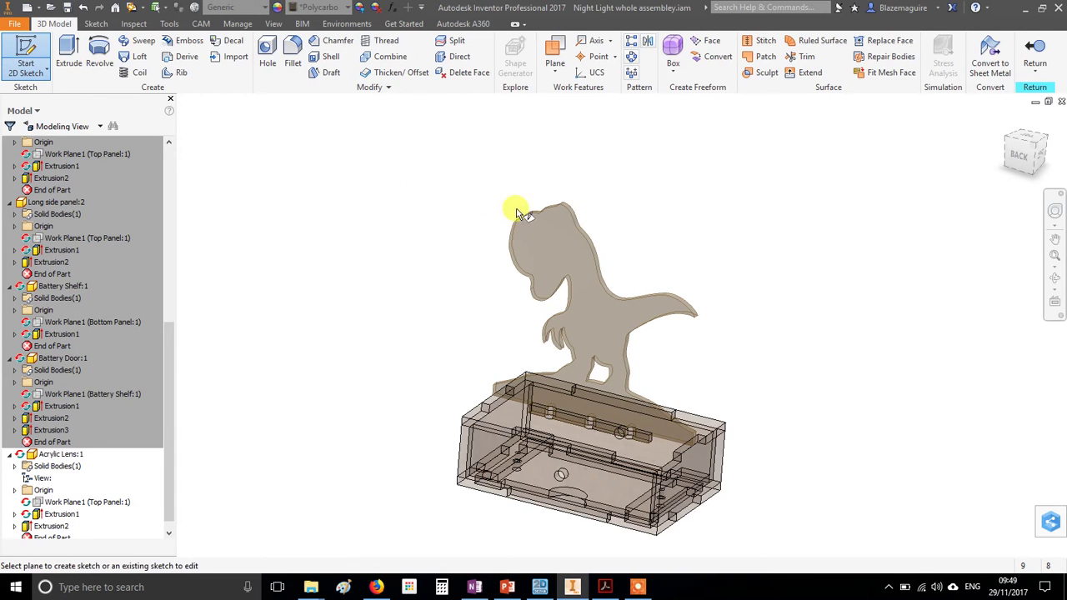
click(557, 239)
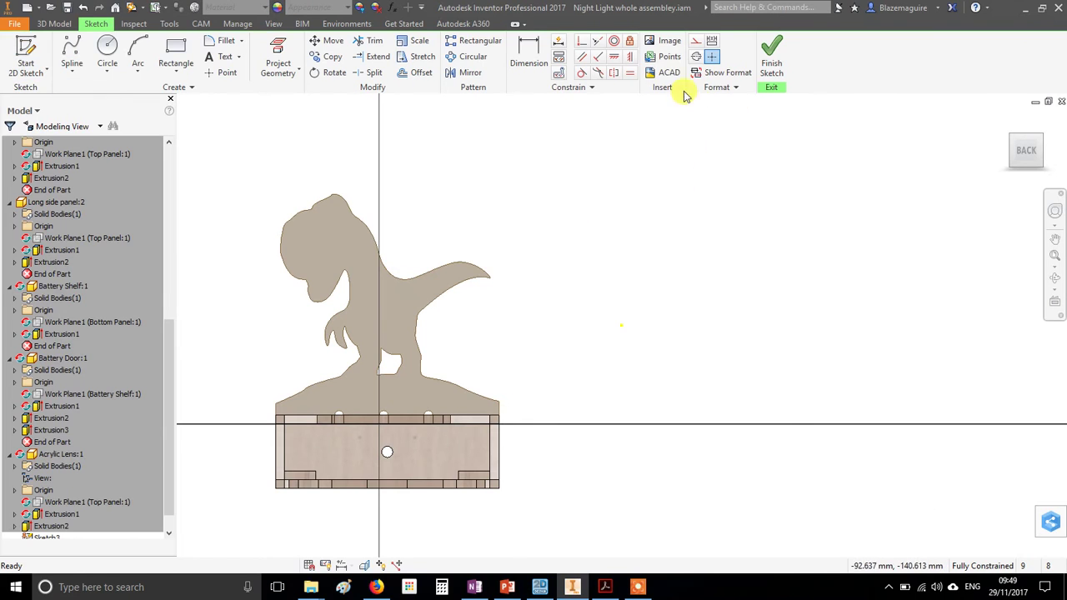
click(670, 41)
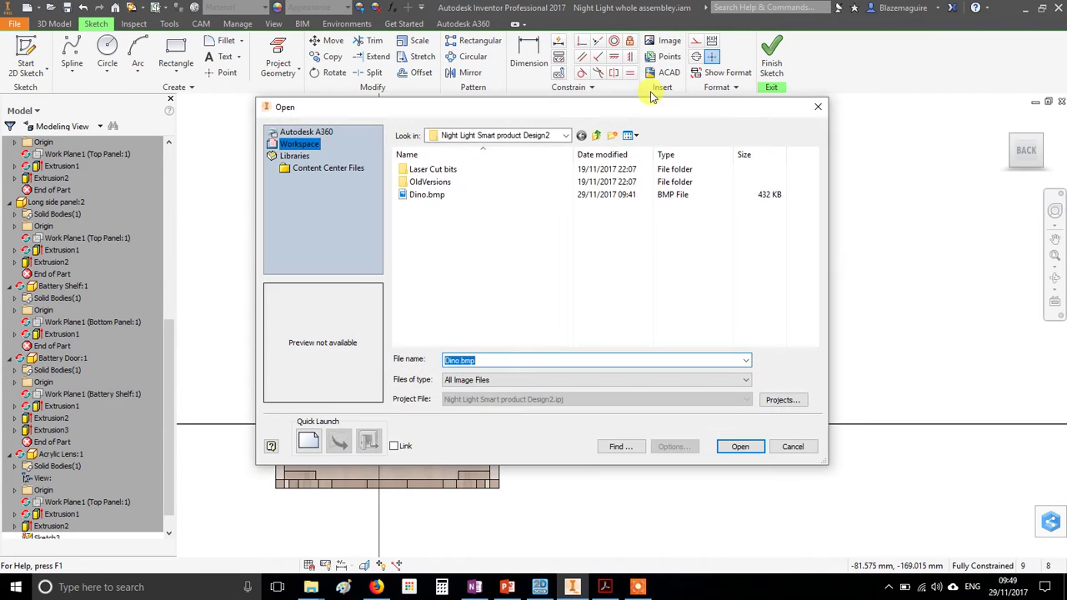
click(428, 197)
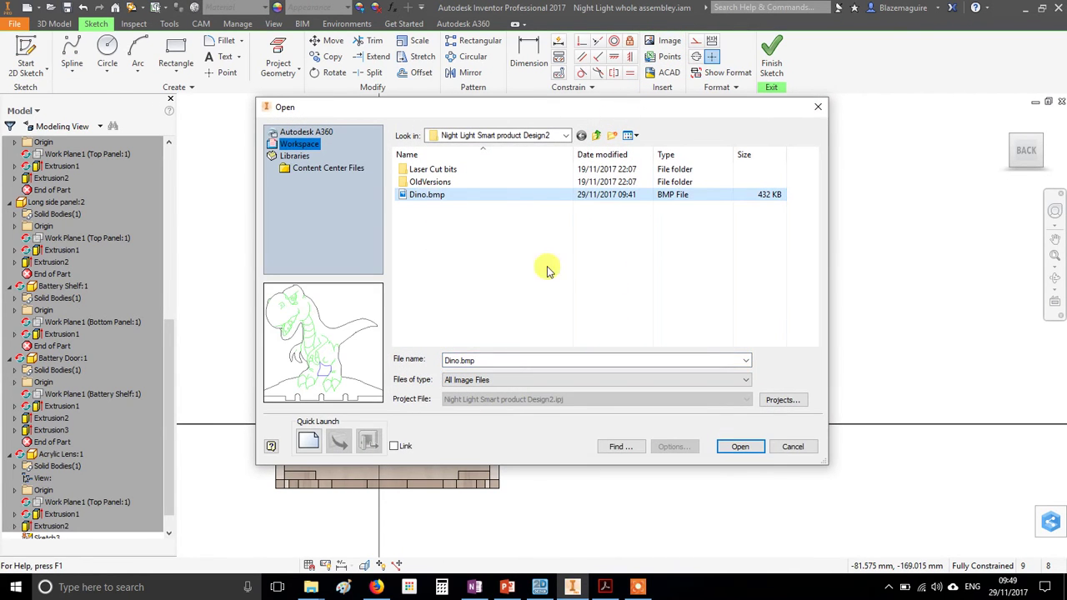
click(759, 448)
click(743, 379)
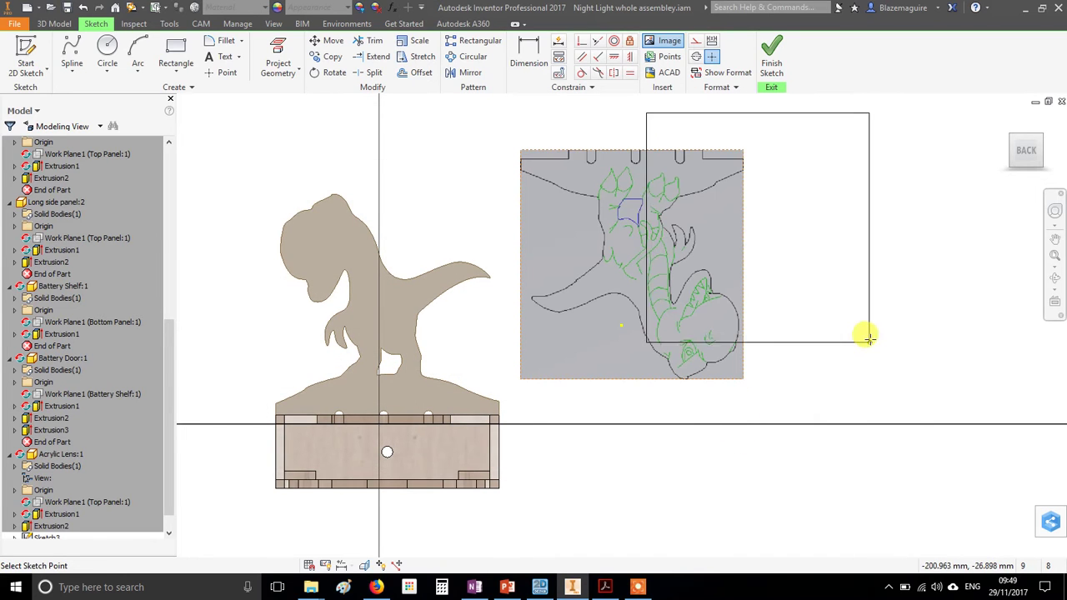
right_click(870, 335)
click(927, 338)
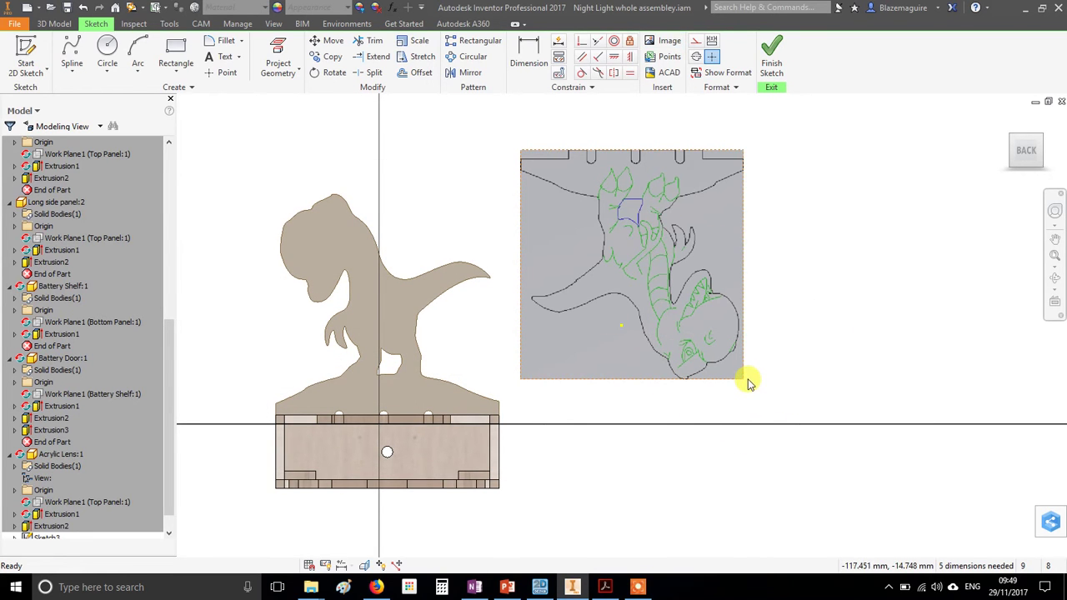
Step: Rotate, move and resize the Dino.bmp image to cover the dinosaur panel outline
mouse_move(743, 377)
mouse_down()
mouse_move(748, 359)
mouse_move(400, 114)
mouse_move(719, 6)
mouse_move(767, 28)
mouse_move(787, 138)
mouse_up()
scroll(806, 133, down, 2)
scroll(796, 176, up, 1)
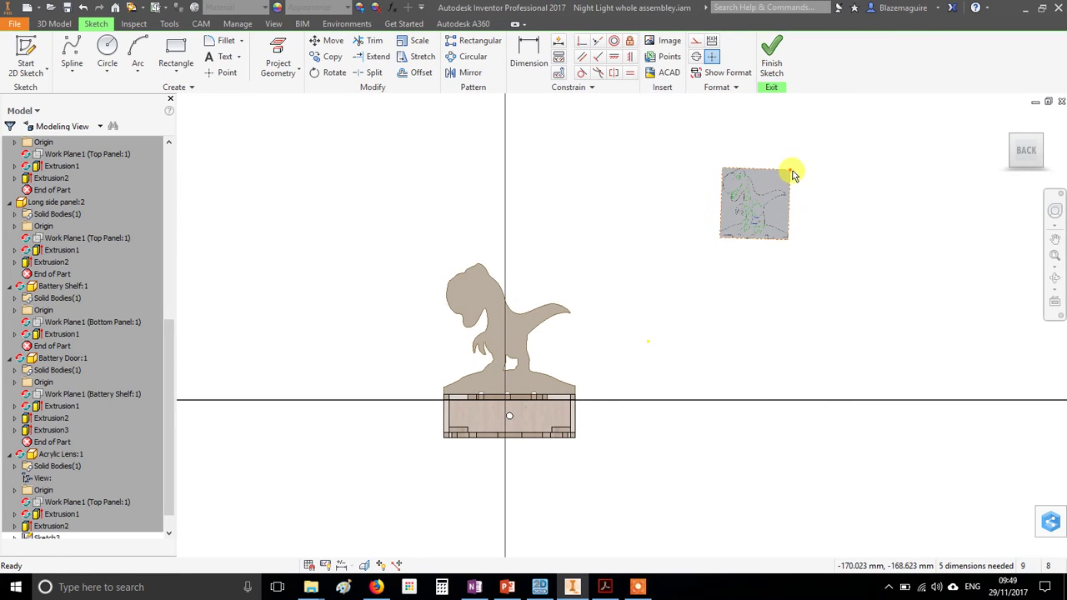
drag(793, 175, 506, 298)
scroll(517, 323, down, 2)
scroll(519, 336, up, 5)
drag(363, 303, 350, 158)
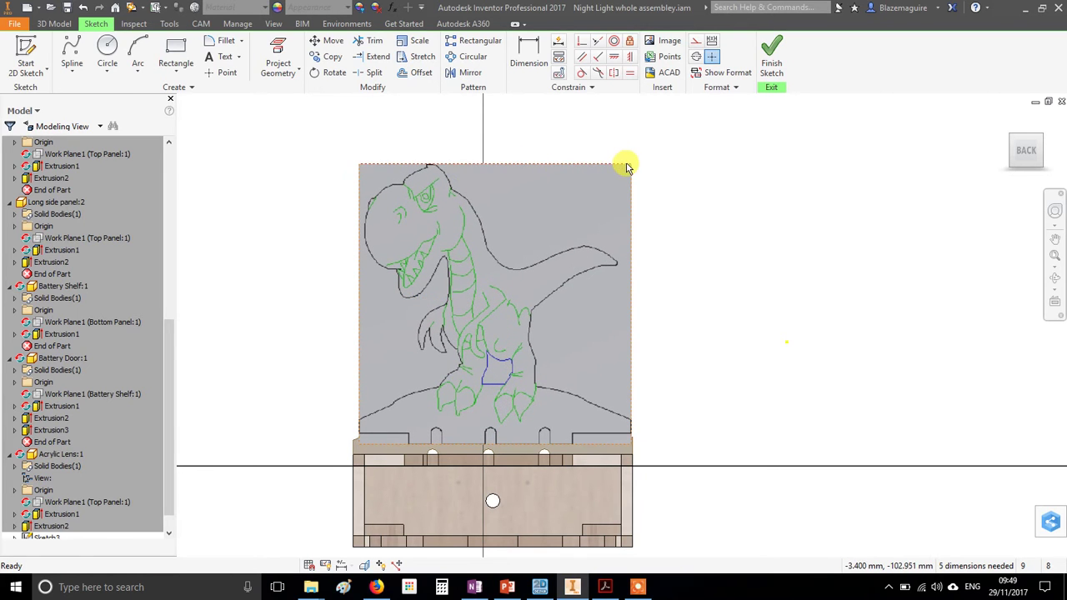
mouse_move(632, 168)
mouse_down()
mouse_move(619, 172)
mouse_move(625, 186)
mouse_up()
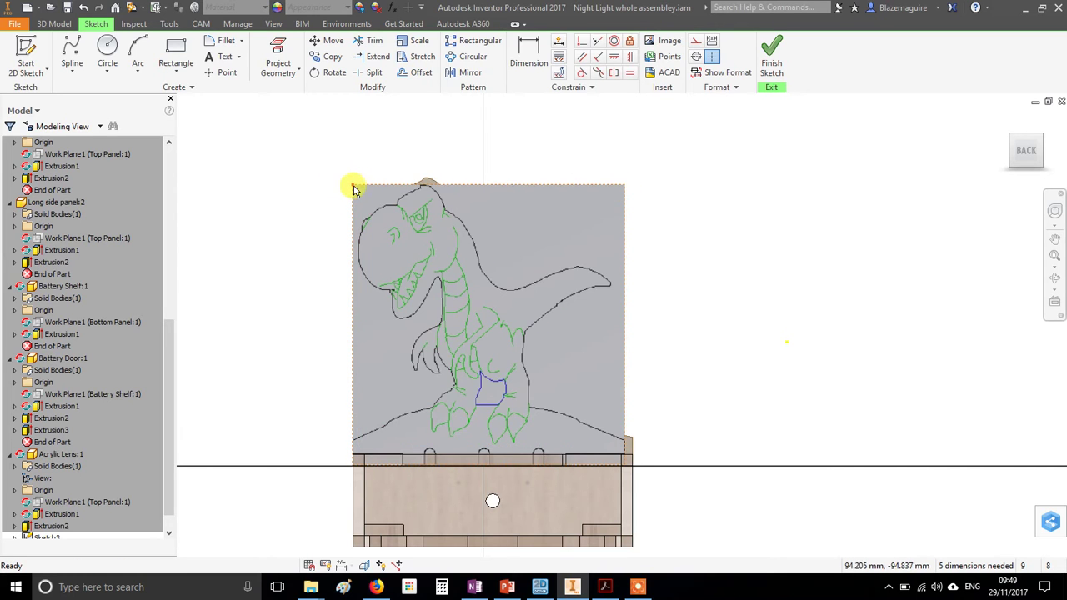
drag(351, 192, 348, 174)
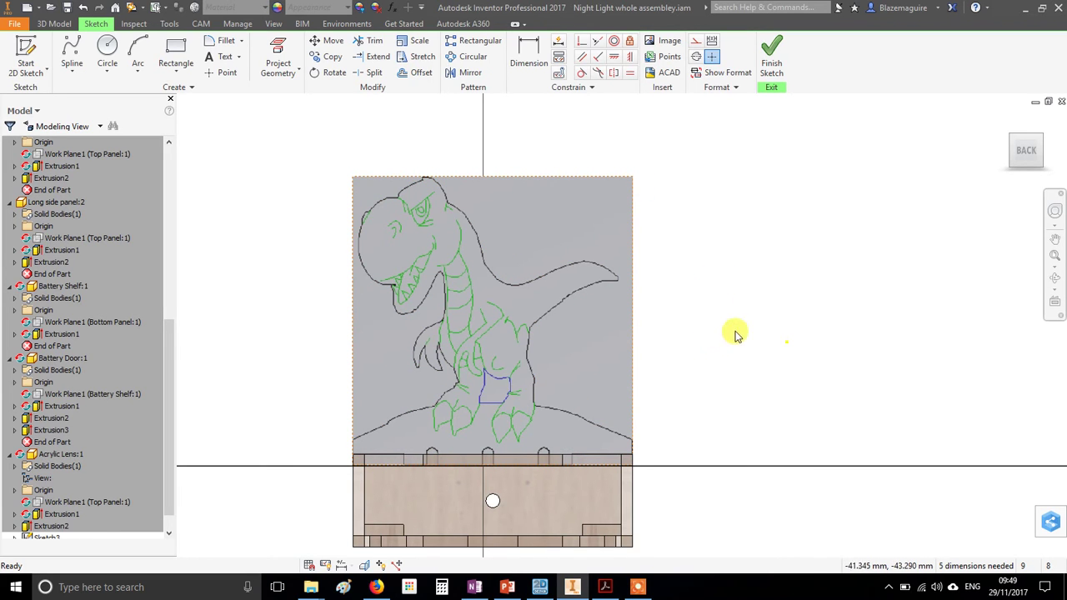
Step: Finish the sketch and apply Dino.bmp as a decal on the dinosaur panel face
click(768, 56)
mouse_move(760, 285)
shift+middle_down()
mouse_move(637, 274)
mouse_move(778, 276)
mouse_move(695, 309)
mouse_move(708, 312)
mouse_move(813, 301)
mouse_move(912, 314)
mouse_move(805, 309)
shift+middle_up()
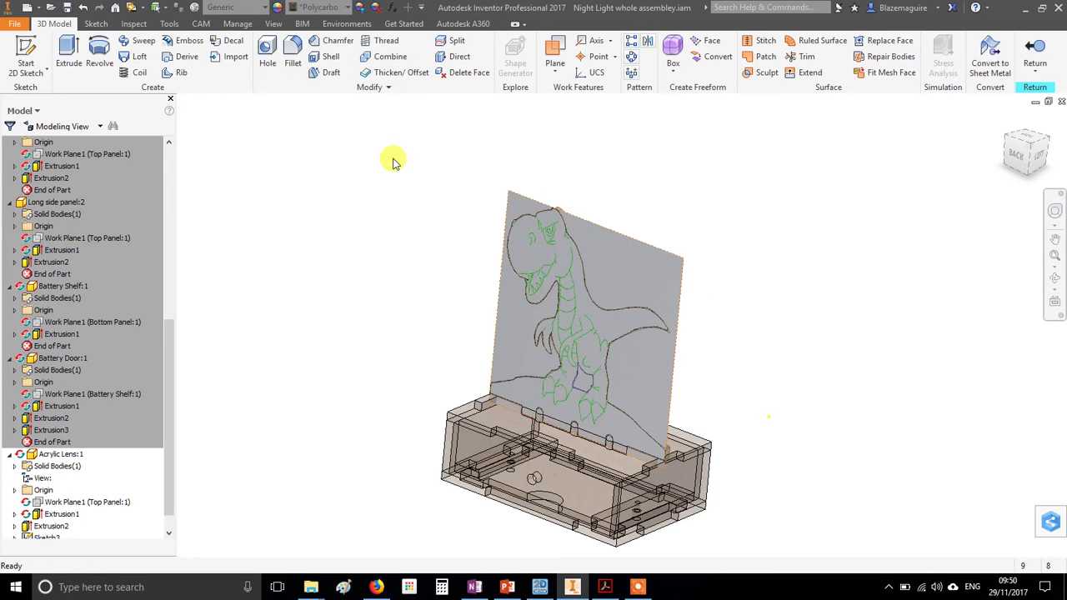
click(232, 42)
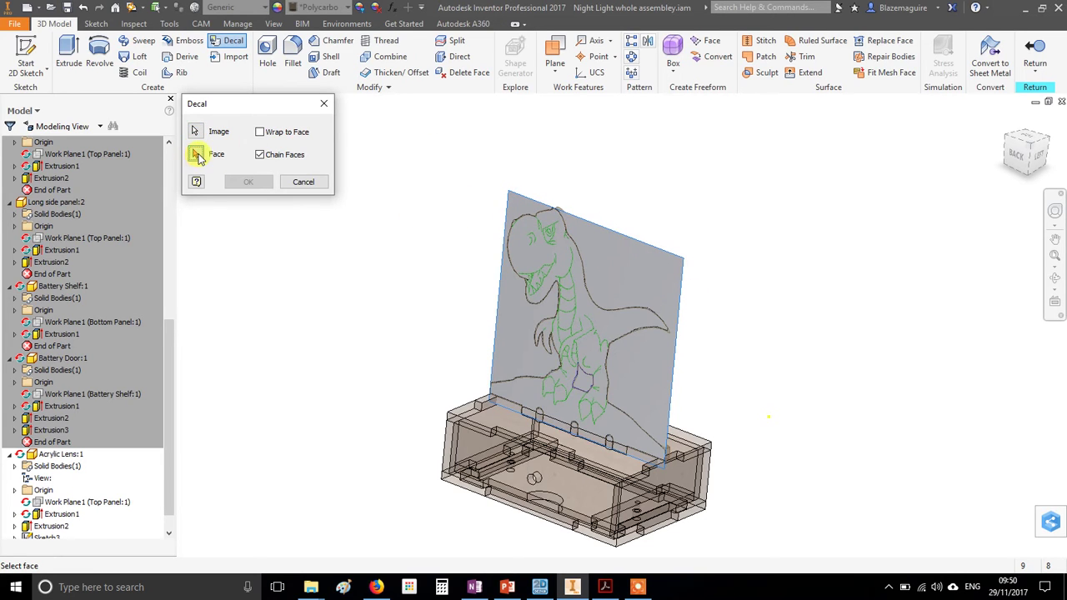
click(555, 248)
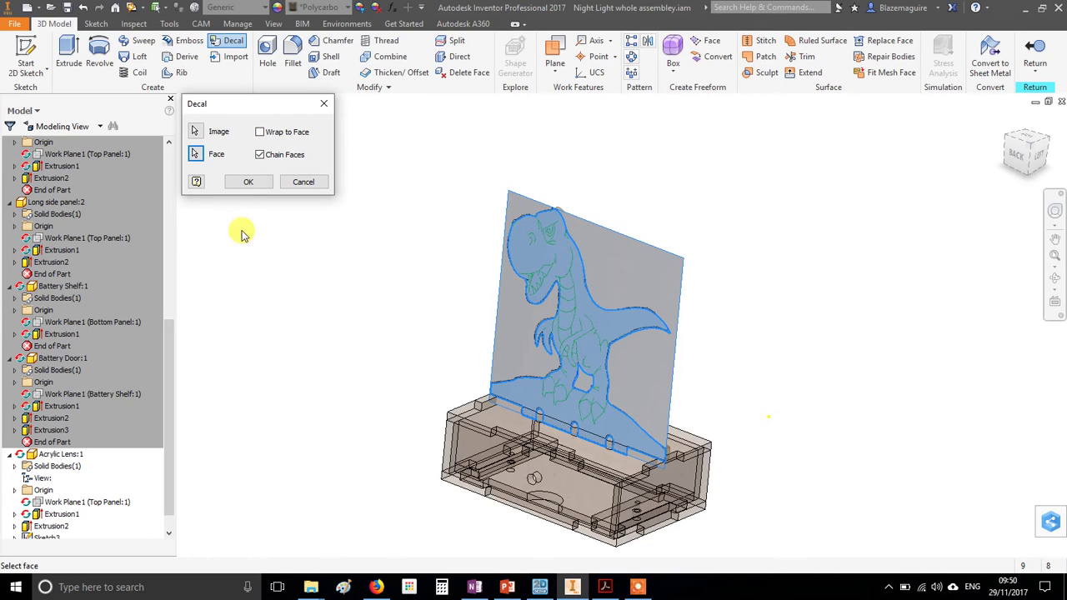
click(248, 182)
shift+middle_drag(628, 399, 650, 362)
scroll(651, 362, up, 3)
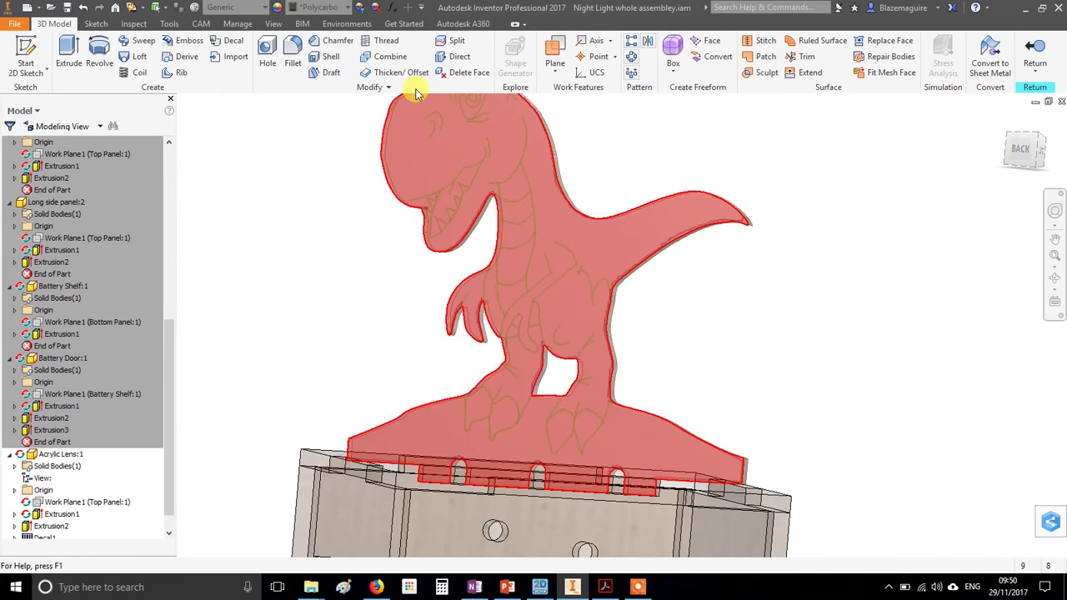
key(F4)
drag(607, 343, 558, 374)
Step: Return to the night light assembly and save it with the changed Acrylic Lens part
click(1035, 45)
key(F4)
key(Escape)
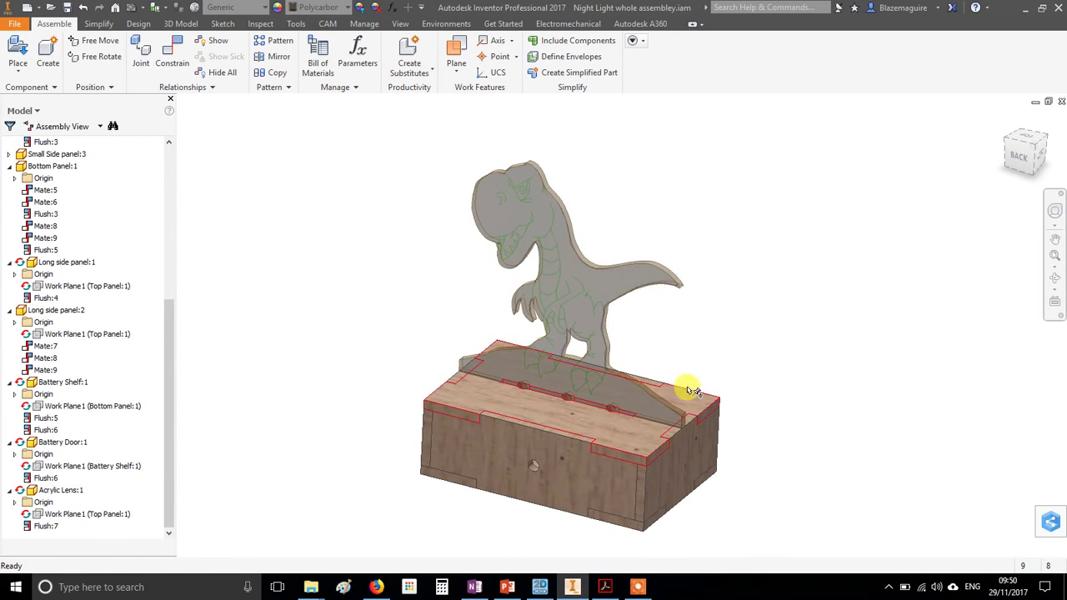
click(66, 6)
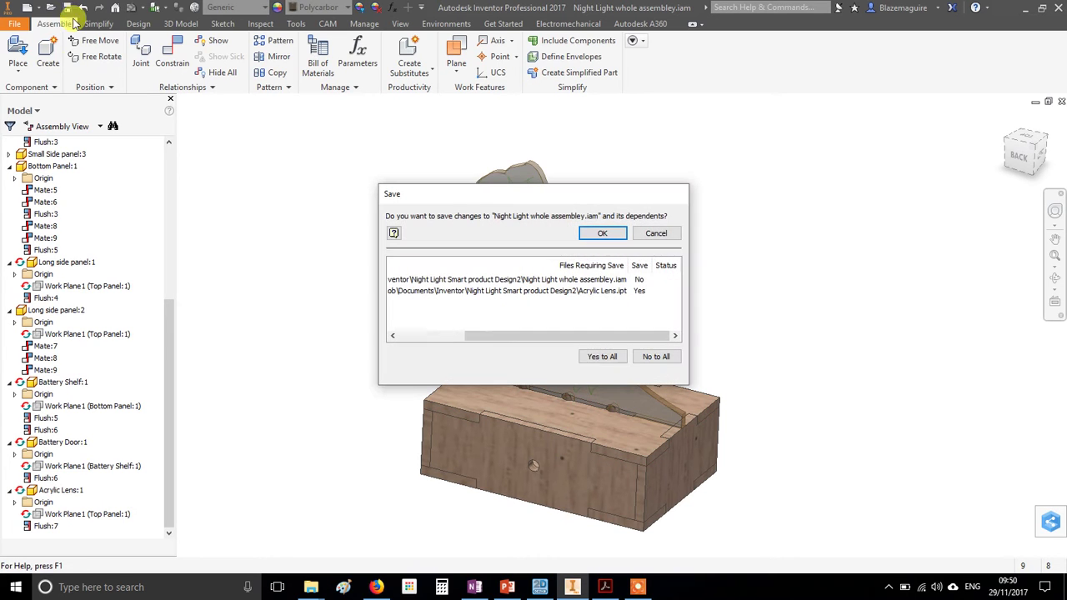
click(601, 235)
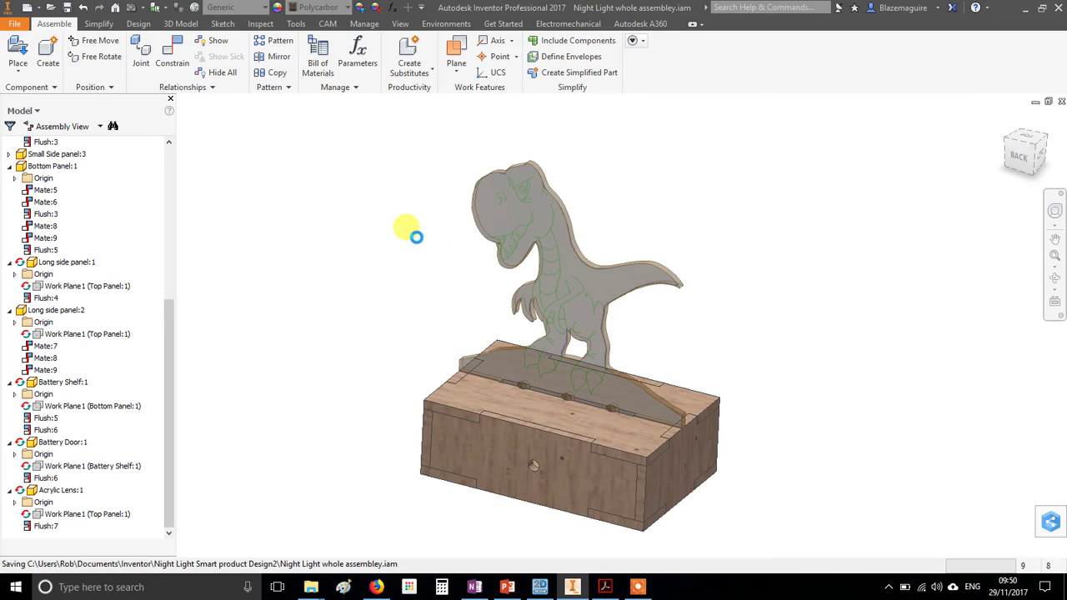
click(637, 589)
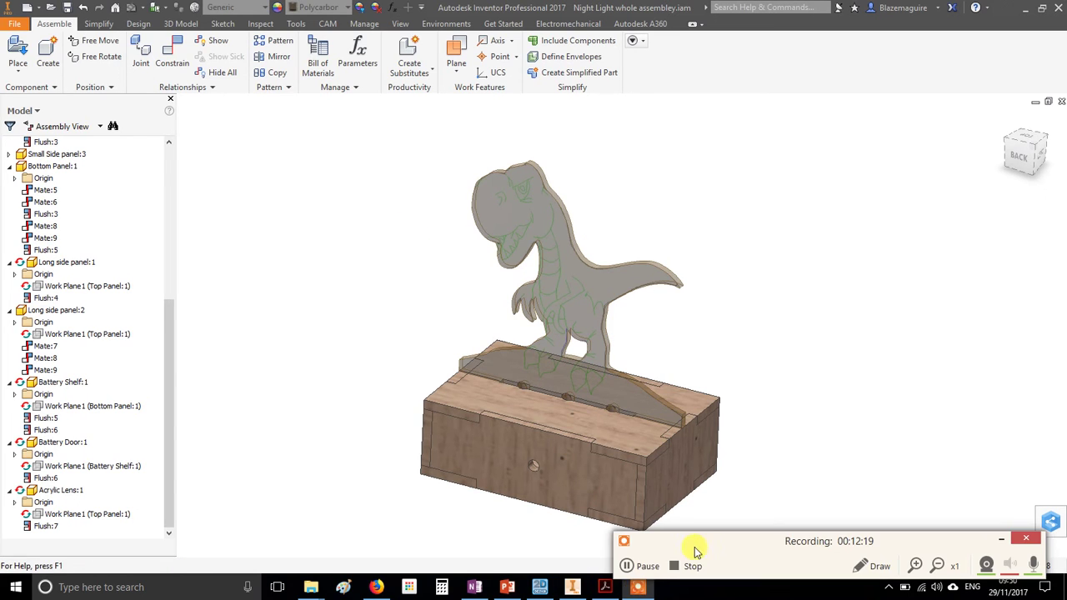
click(644, 567)
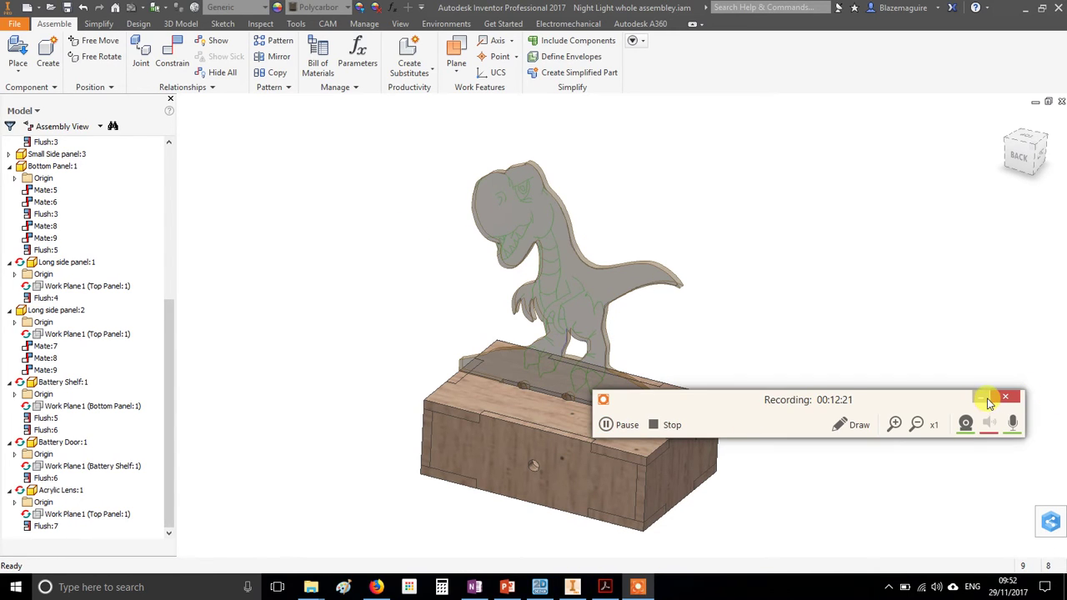
click(1004, 397)
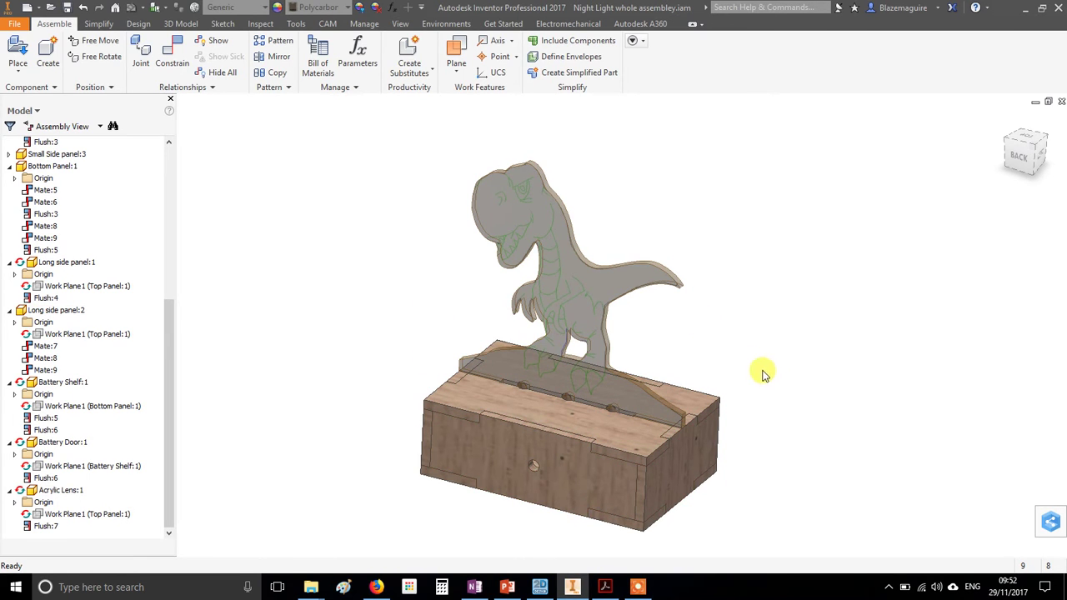
shift+middle_drag(761, 373, 720, 399)
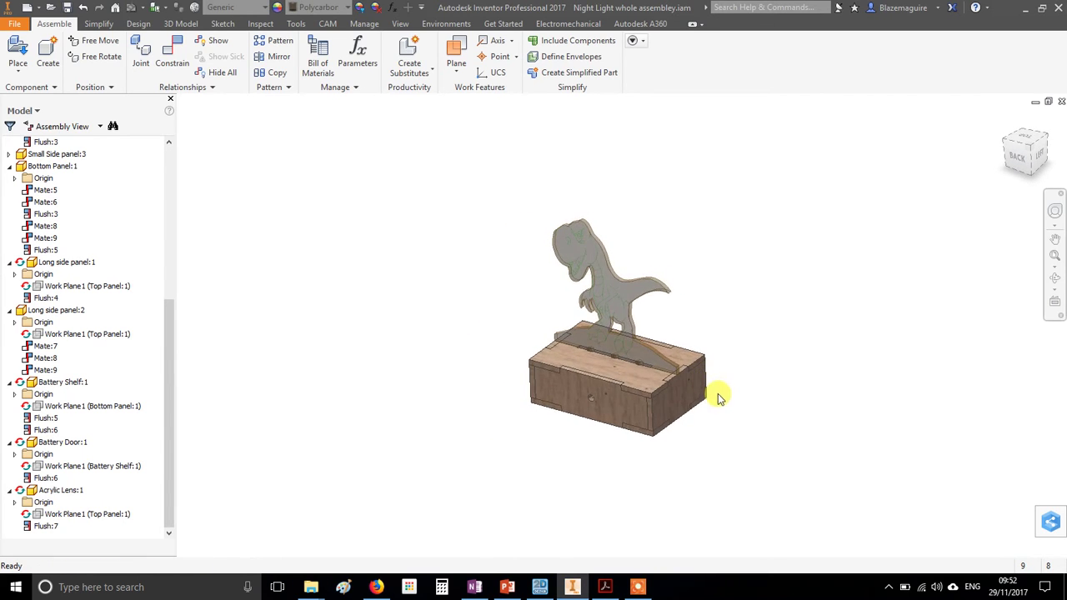
scroll(721, 392, down, 3)
scroll(724, 367, up, 3)
mouse_move(726, 345)
middle_down()
mouse_move(708, 362)
mouse_move(724, 357)
middle_up()
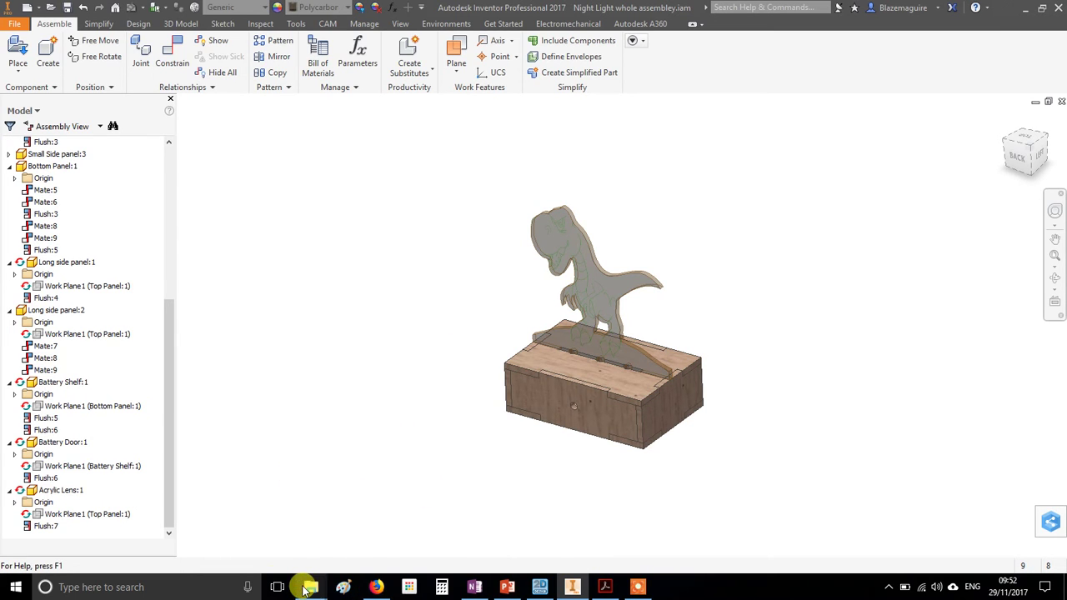
Step: Browse the shared drive via TECH and Year 9 SMART PRODUCT DESIGN 2017 to Battery and USB Cable Models
mouse_move(326, 587)
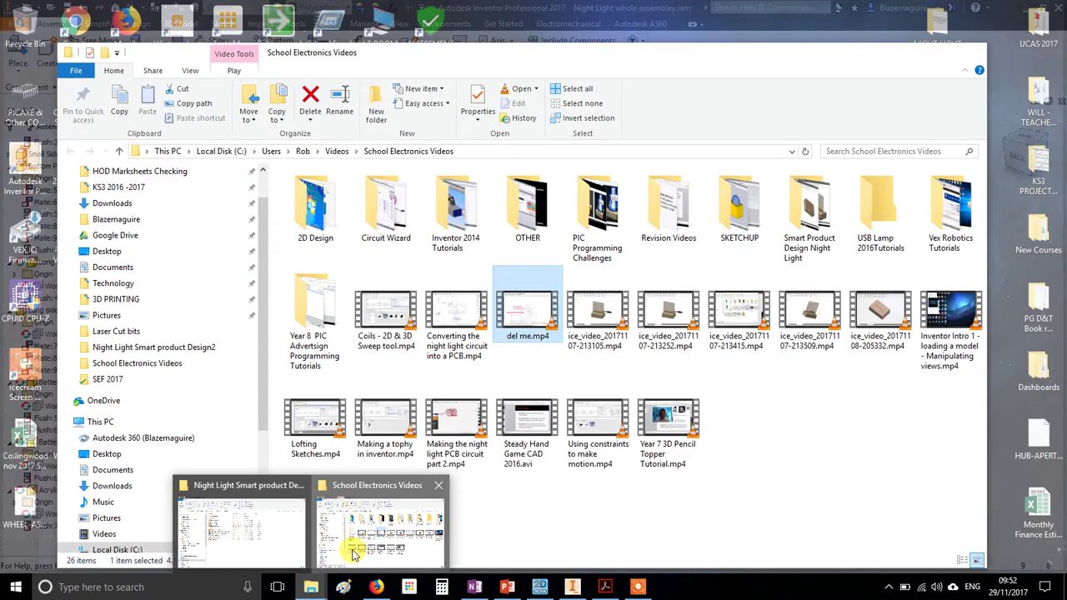
click(354, 553)
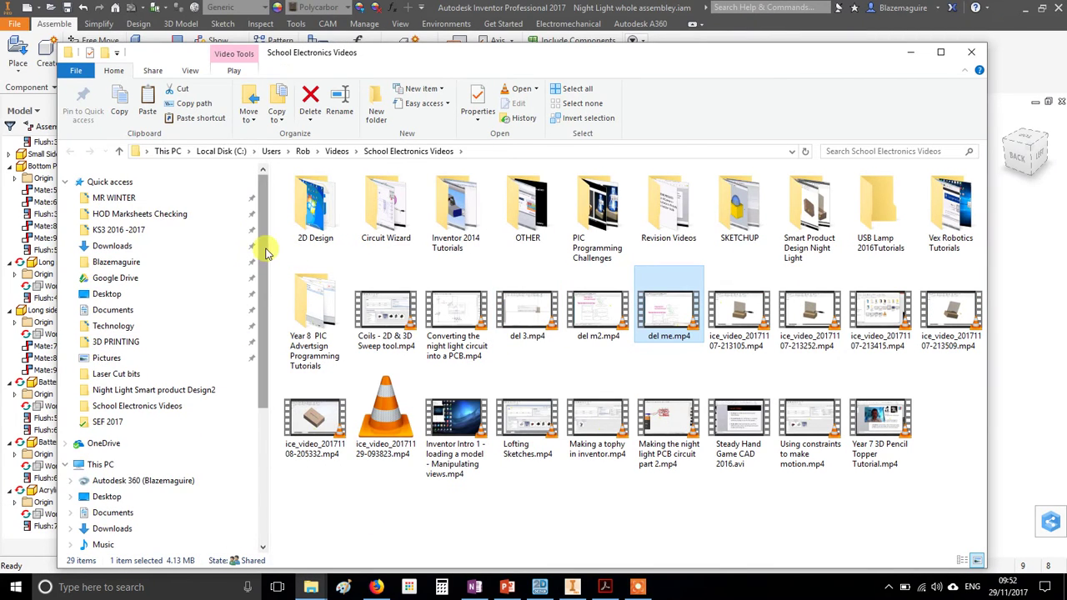
scroll(219, 345, down, 3)
click(116, 517)
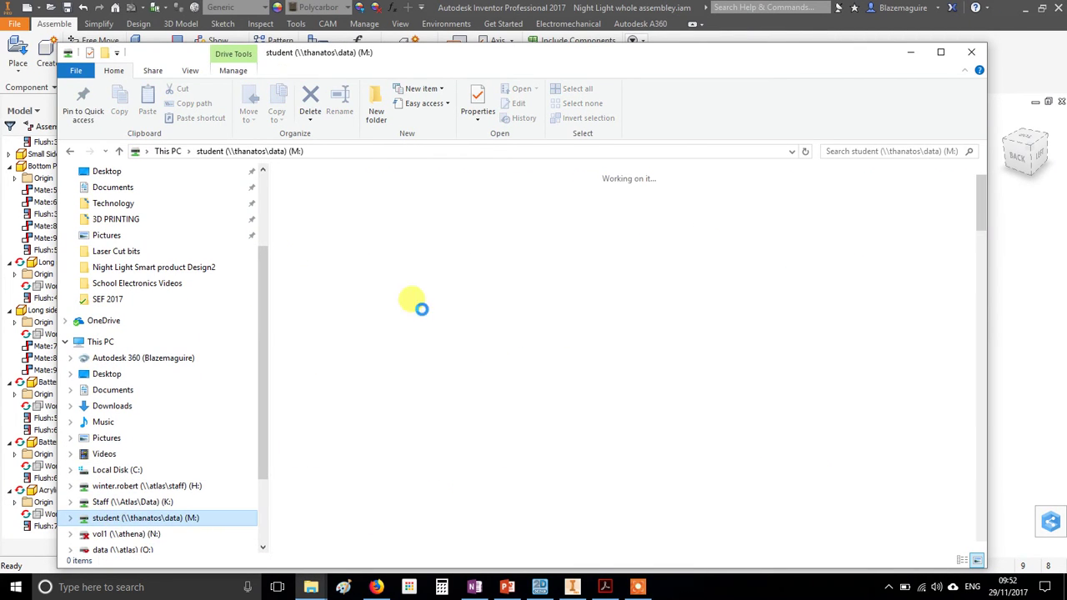
click(554, 288)
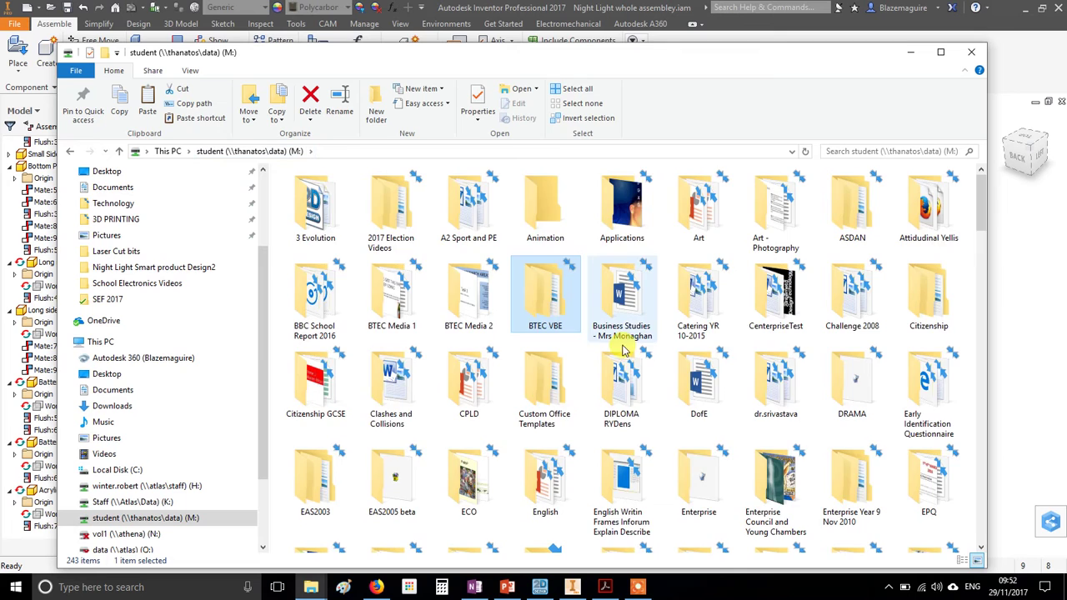
scroll(621, 300, down, 10)
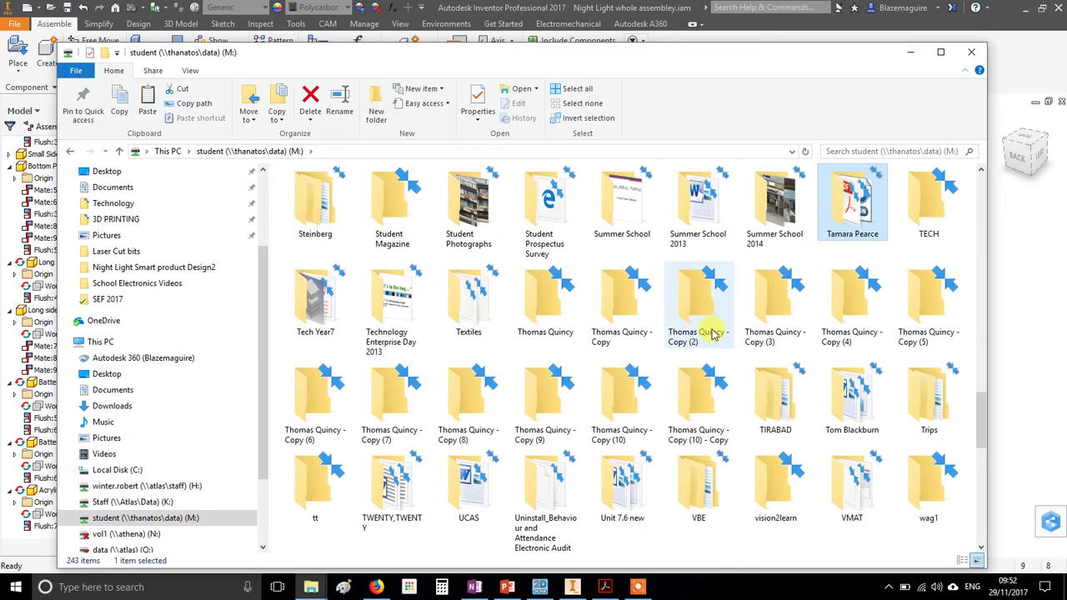
double_click(944, 209)
scroll(417, 350, down, 1)
click(327, 450)
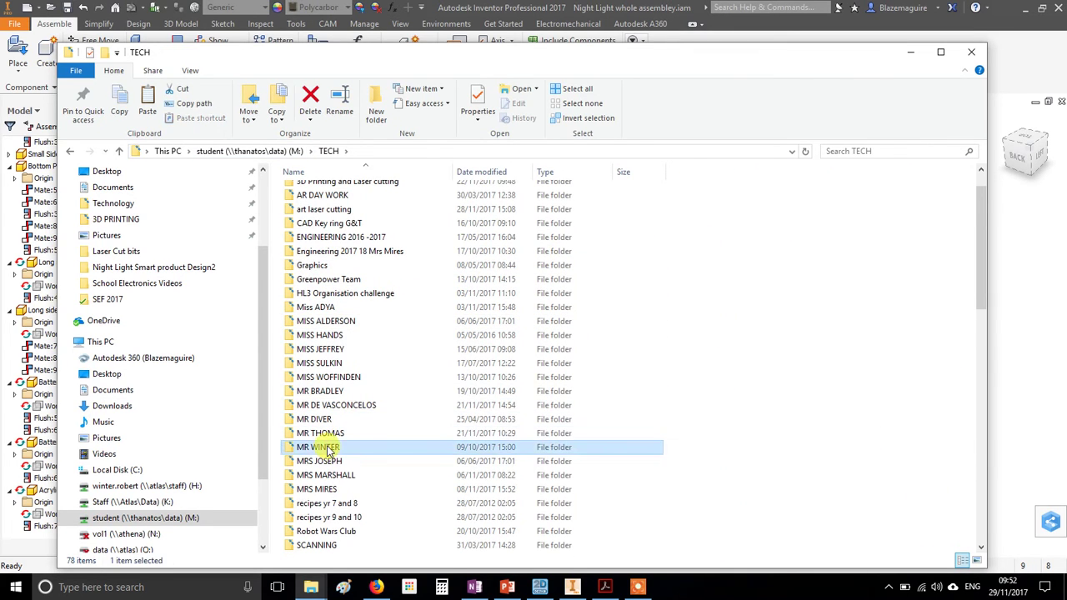
double_click(327, 448)
click(345, 360)
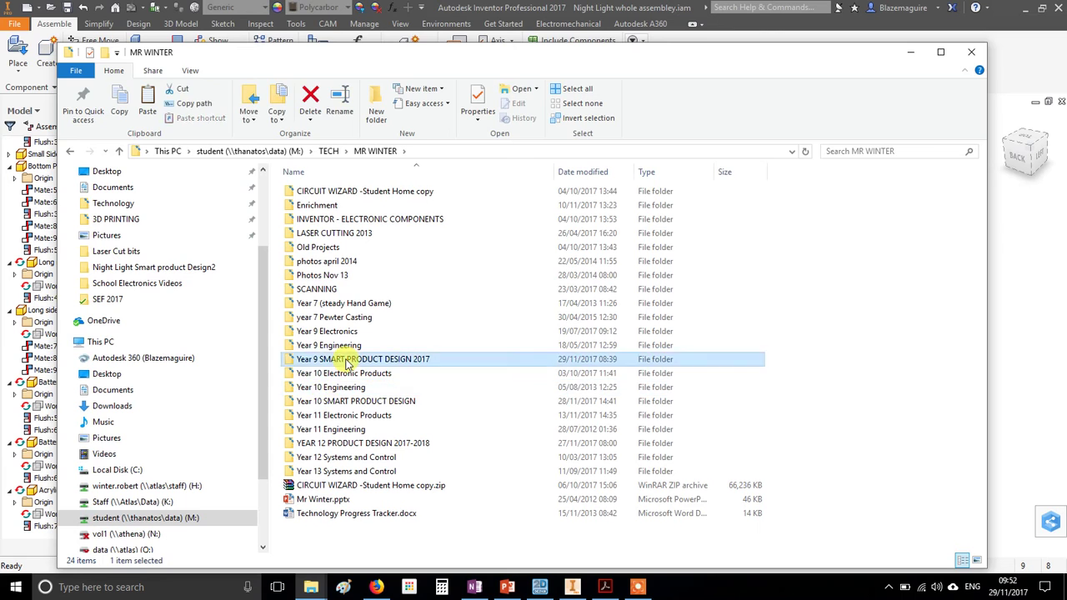
double_click(345, 360)
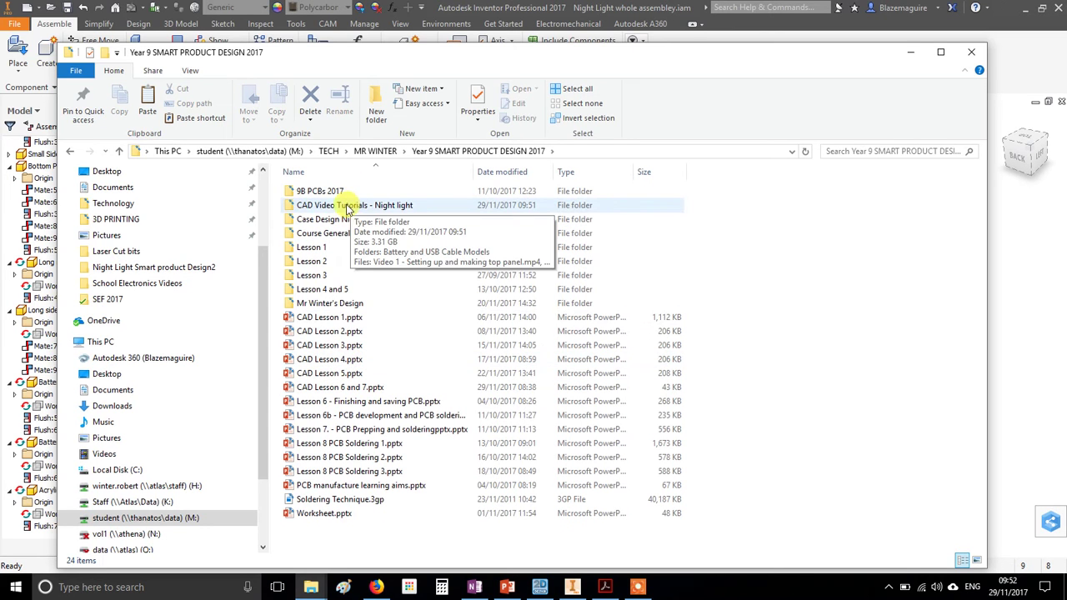
double_click(364, 210)
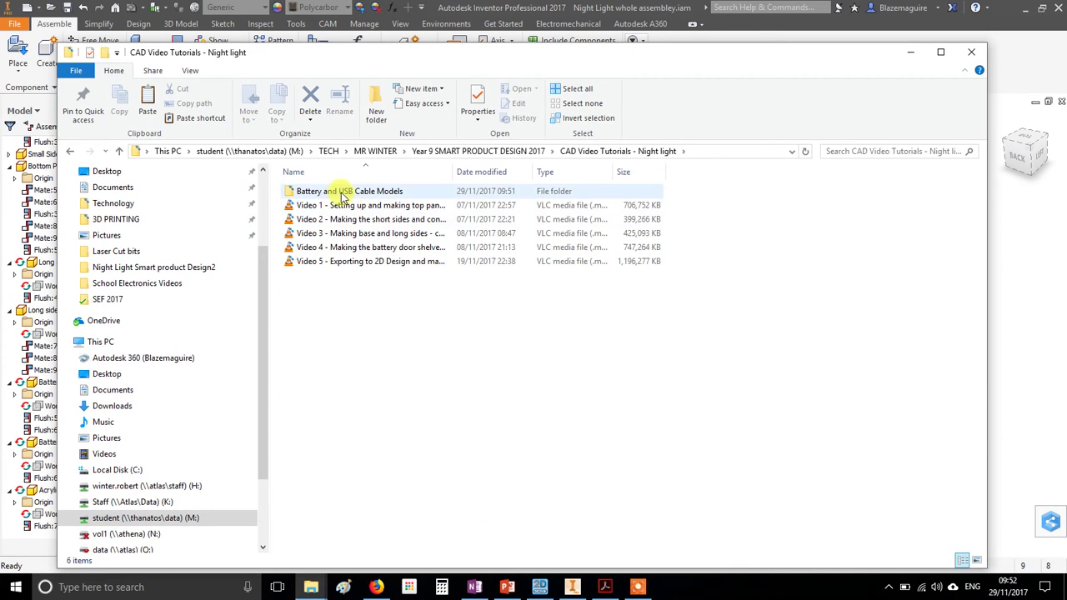
double_click(363, 194)
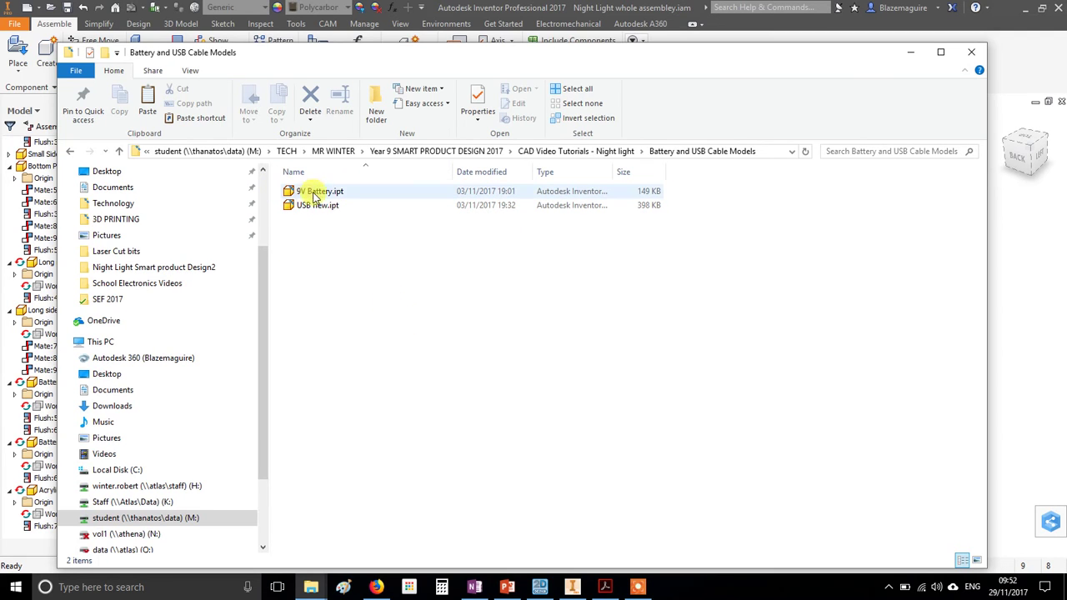
Step: Copy 9V Battery.ipt and USB new.ipt, then minimise File Explorer
drag(424, 299, 321, 194)
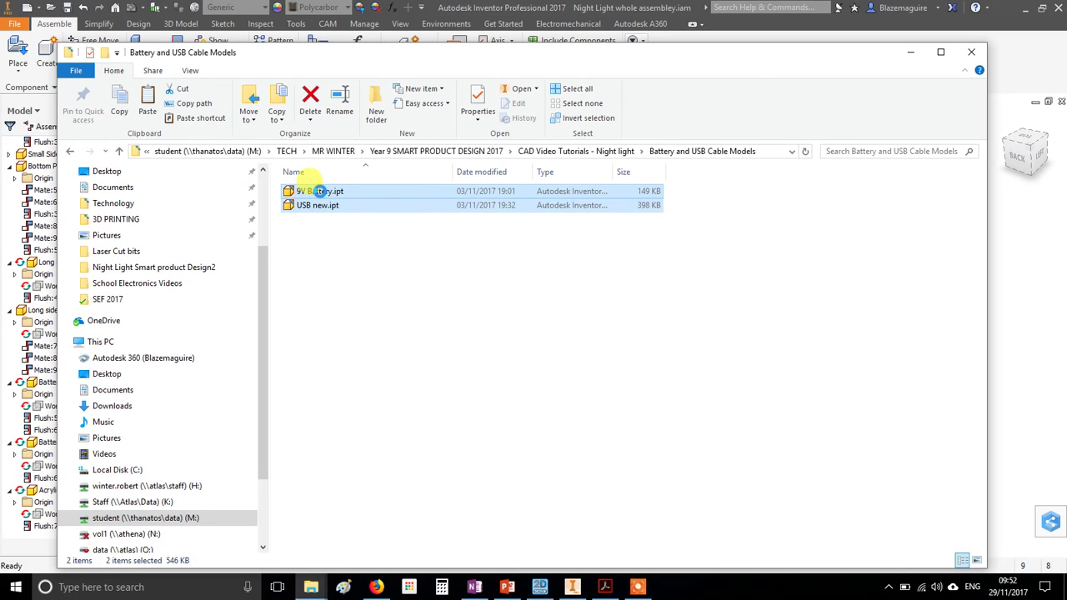
right_click(321, 191)
click(369, 458)
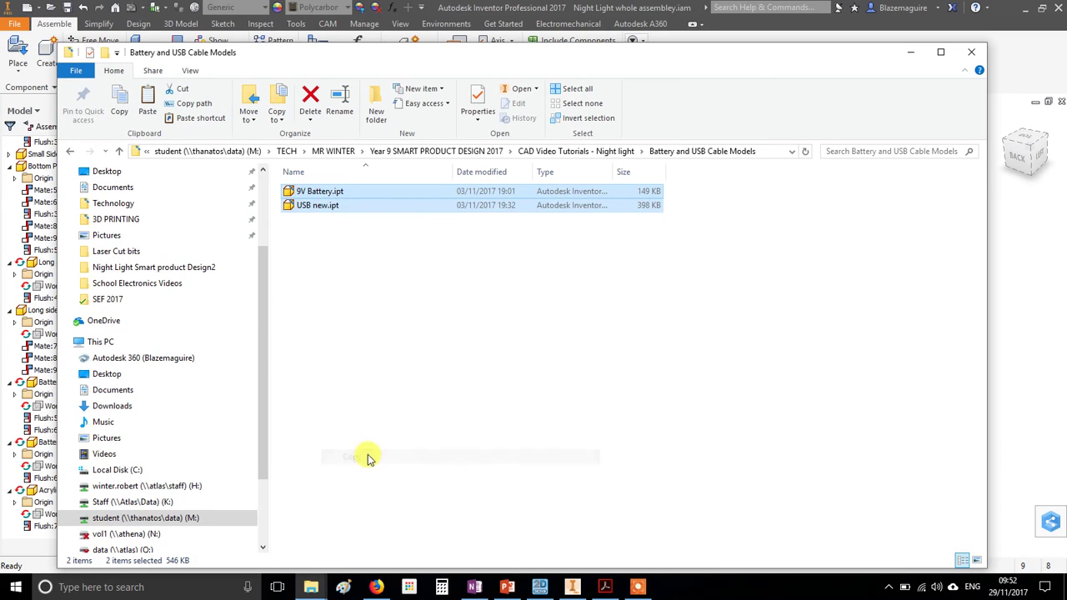
click(912, 53)
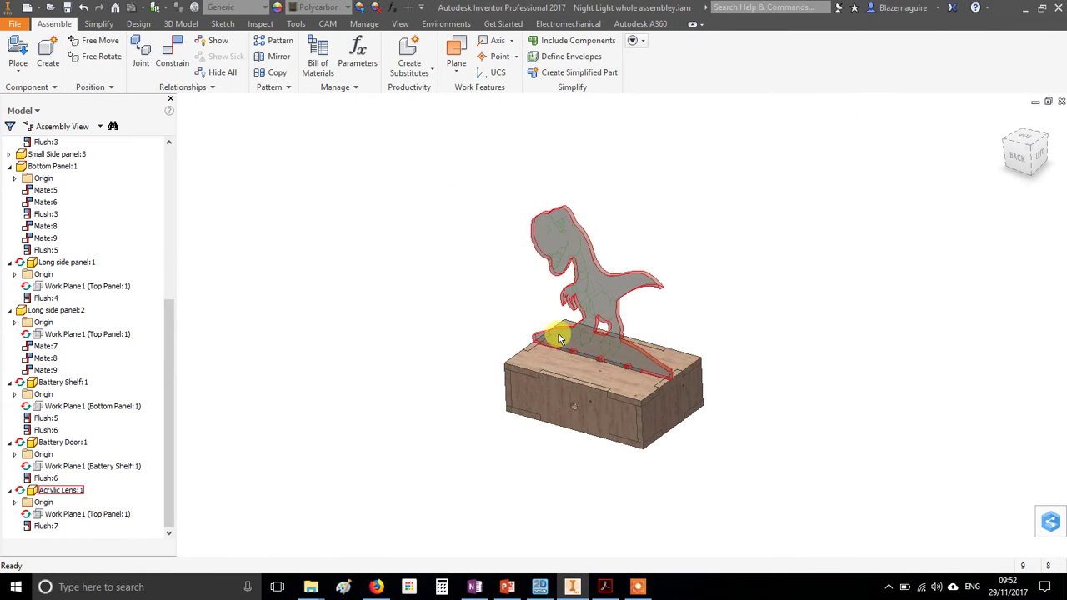
Step: In Place Component, paste the copied battery and USB files into the project folder list
click(17, 55)
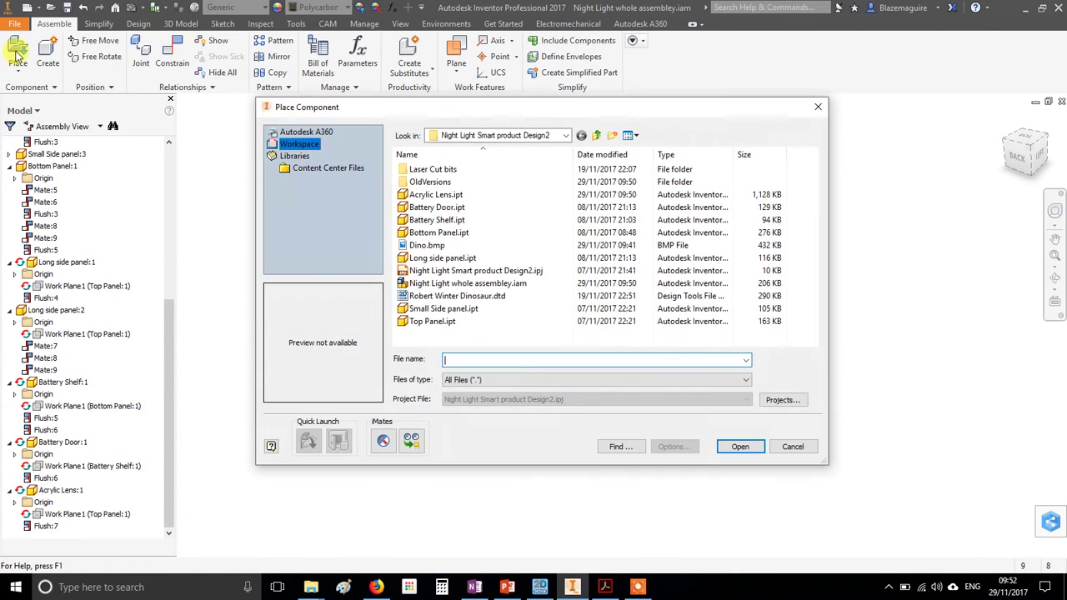
right_click(457, 338)
click(493, 388)
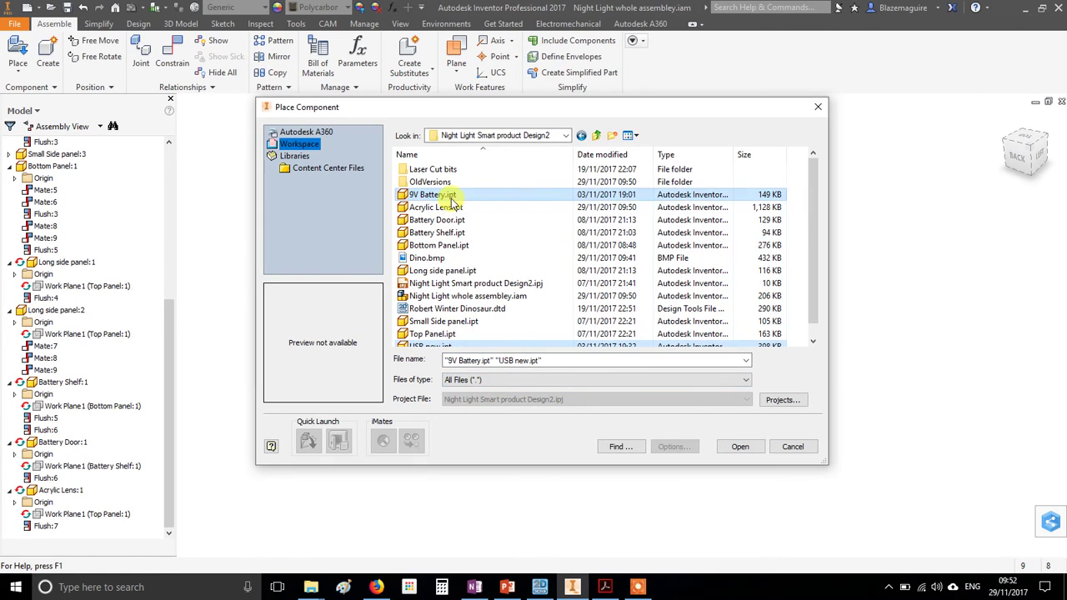
click(436, 207)
click(440, 196)
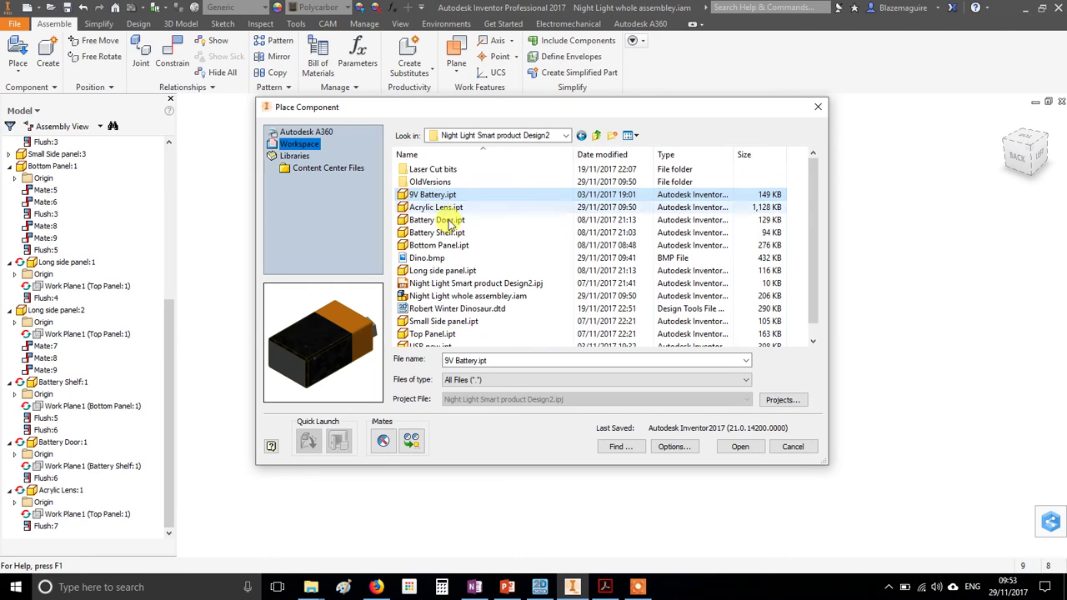
click(430, 345)
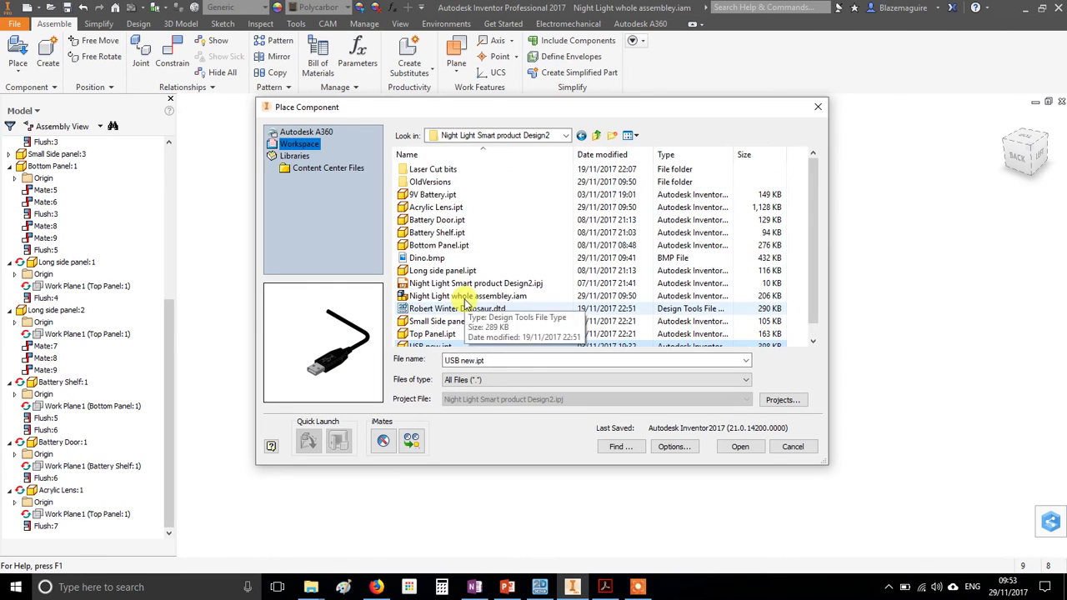
click(432, 194)
scroll(433, 242, down, 1)
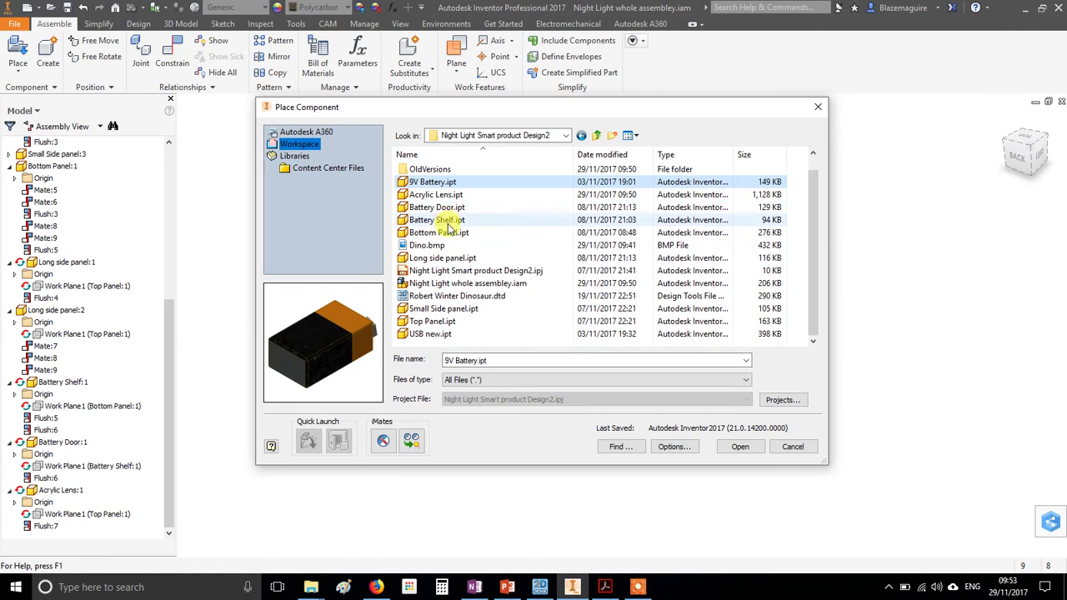
click(436, 342)
click(426, 182)
click(440, 336)
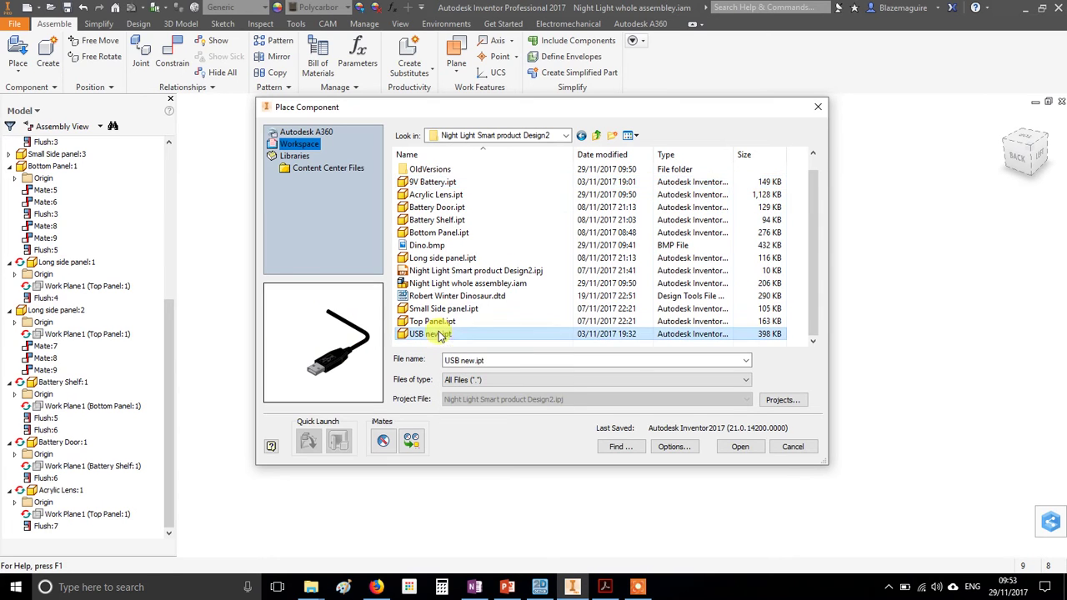
click(432, 182)
scroll(480, 207, up, 1)
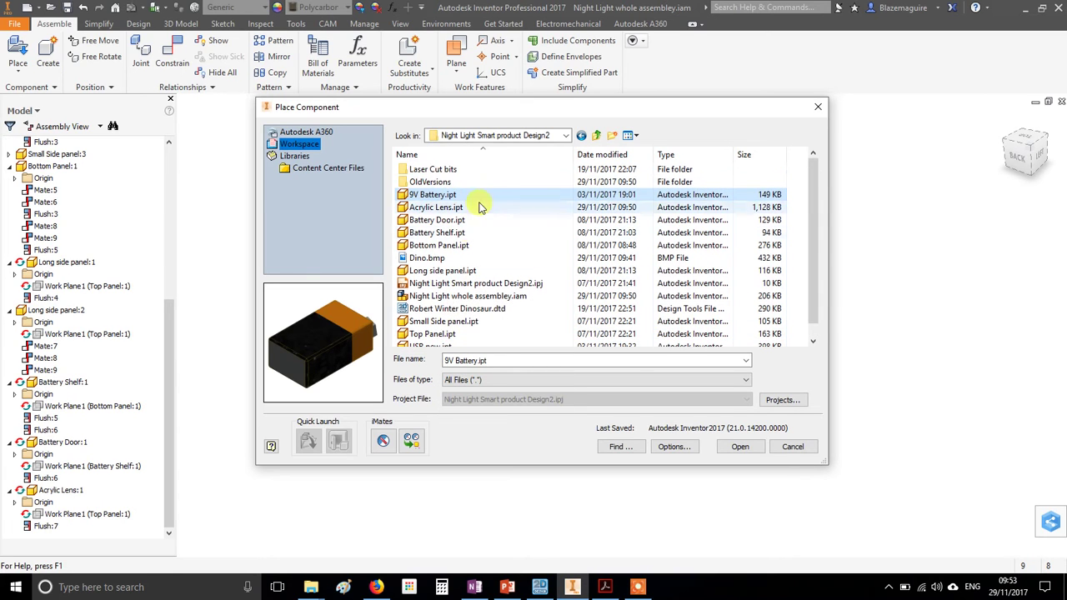
Step: Select 9V Battery.ipt and USB new.ipt together and open them for placement
click(437, 245)
click(441, 233)
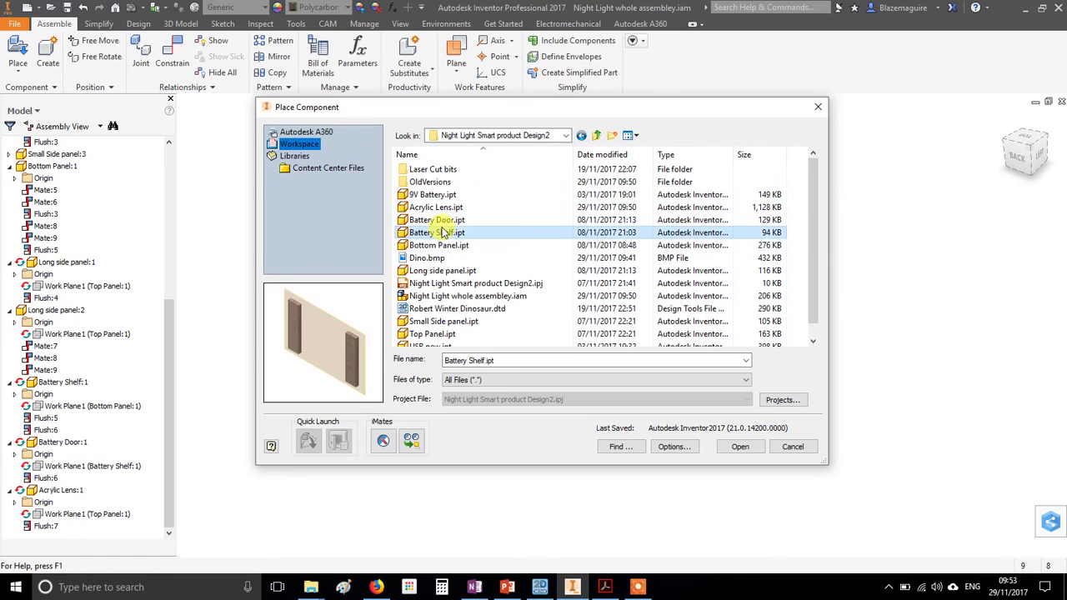
click(436, 207)
click(433, 194)
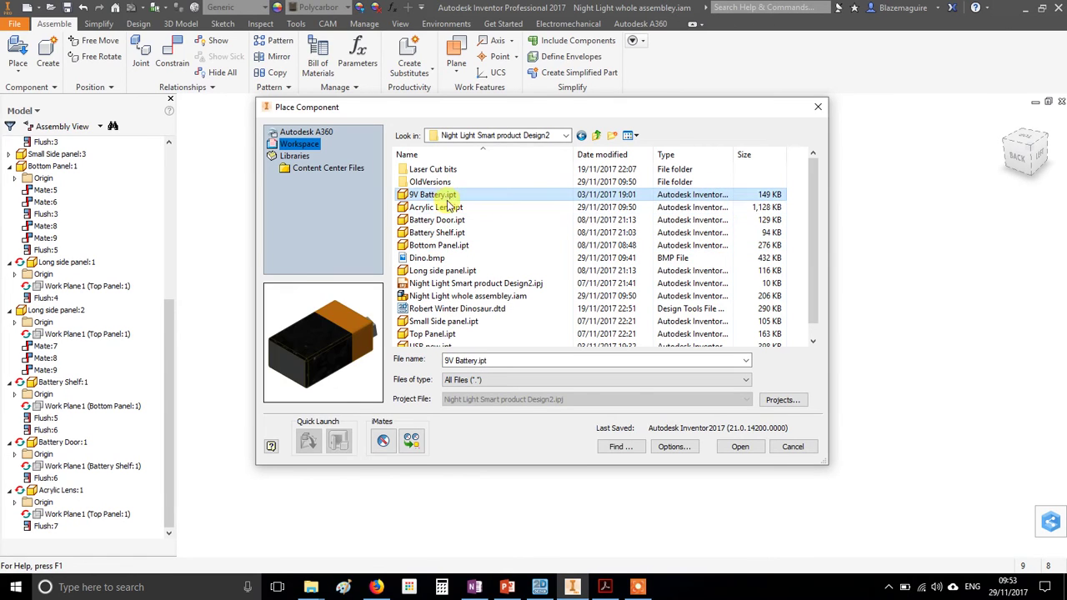
click(423, 257)
click(436, 282)
click(430, 258)
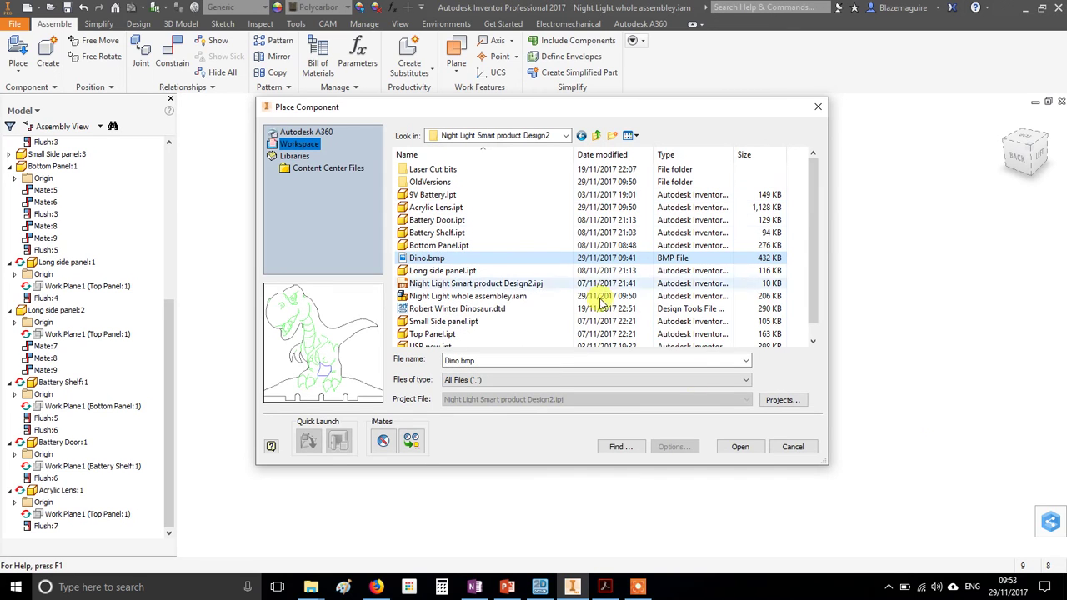
click(451, 194)
scroll(542, 218, down, 1)
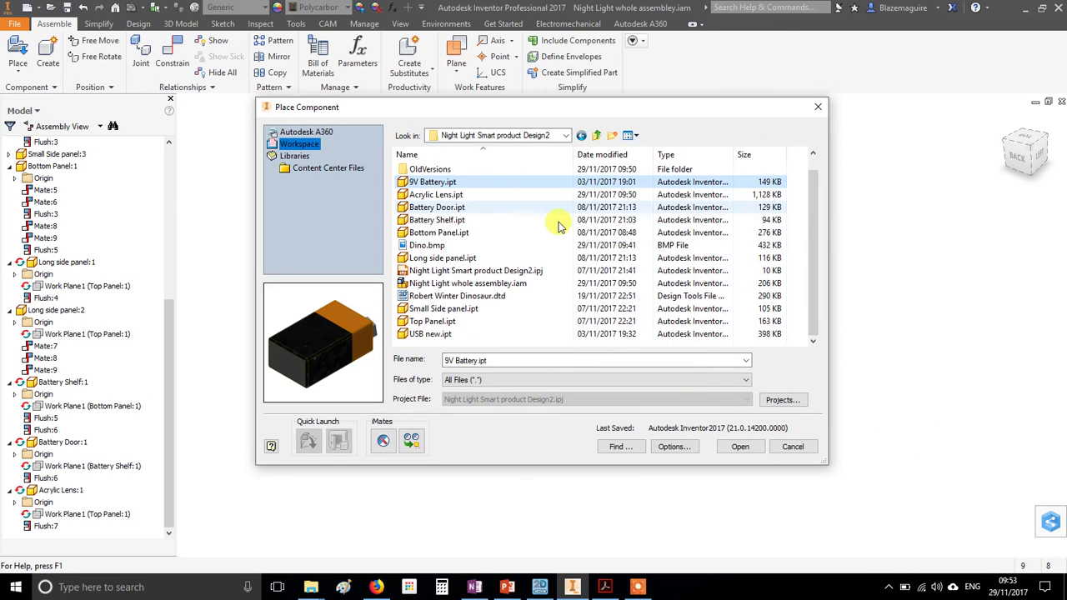
ctrl+click(430, 334)
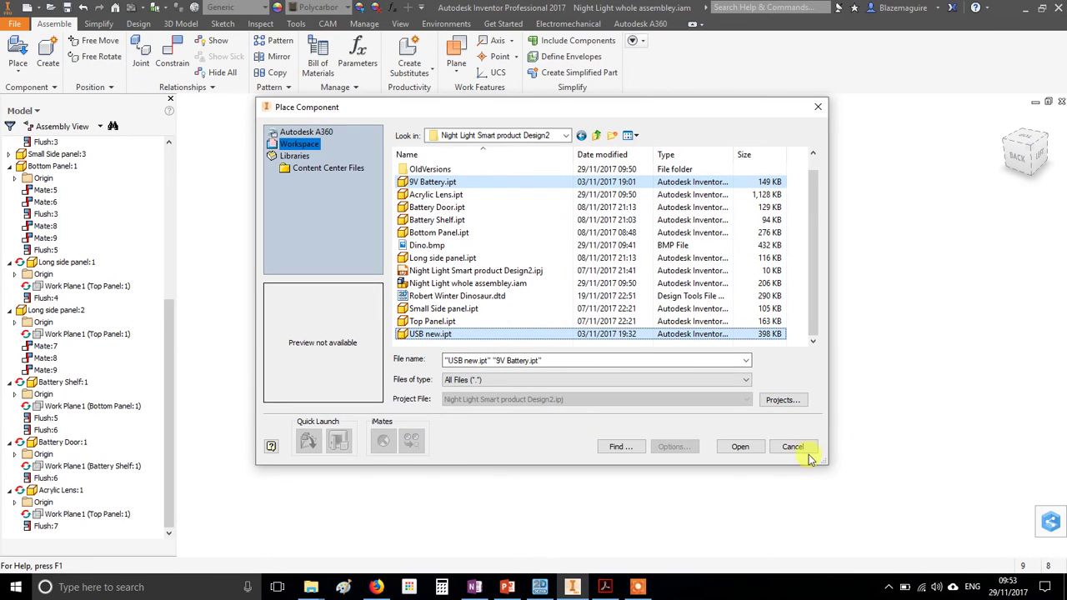
click(741, 448)
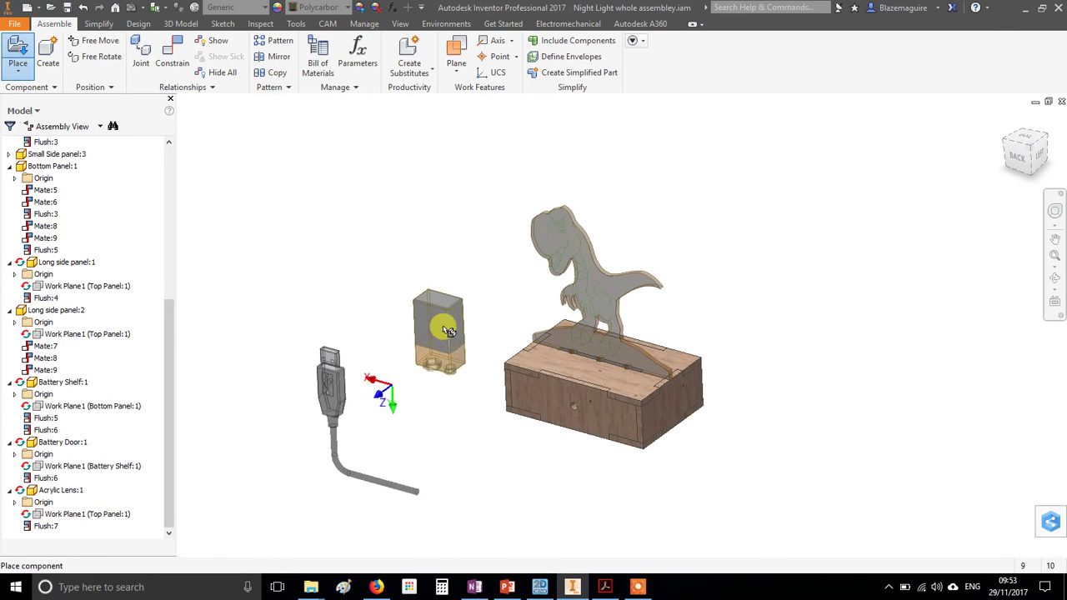
Step: Place the battery and USB cable, then move the battery next to the wooden box
click(469, 296)
right_click(403, 226)
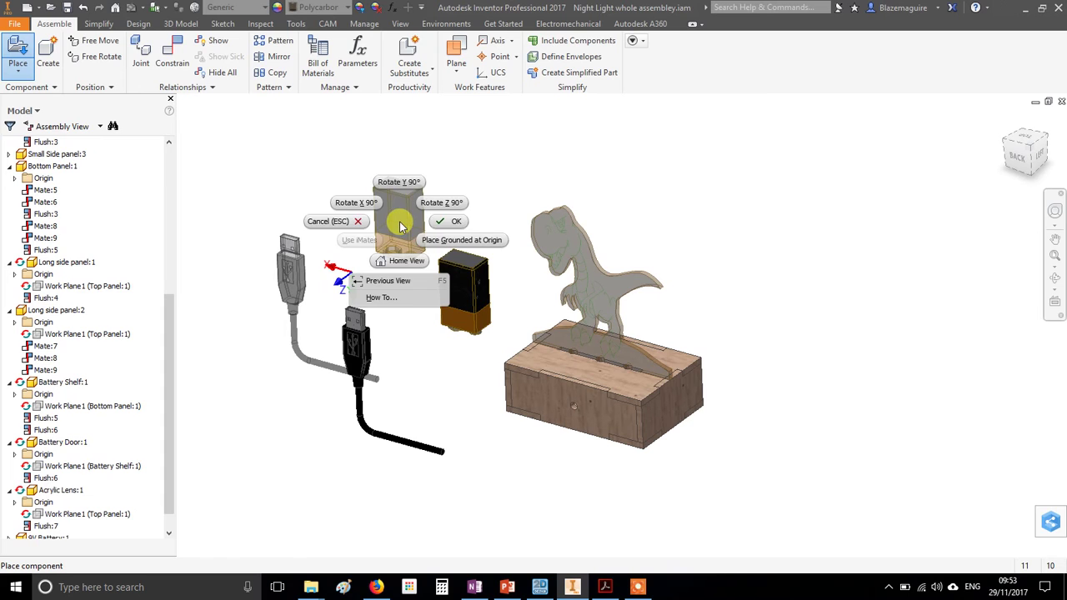
click(442, 225)
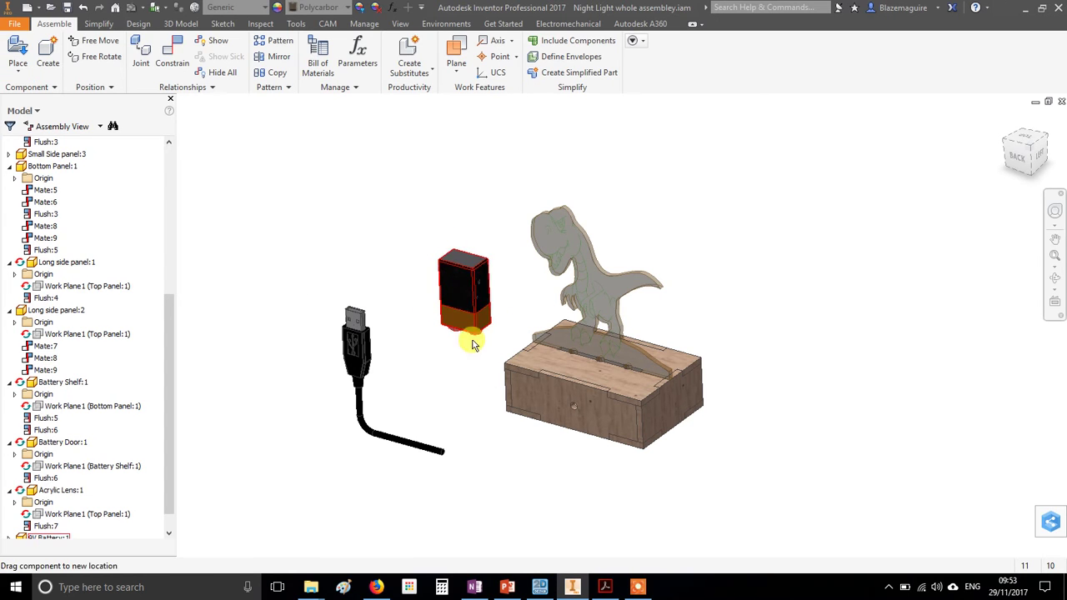
drag(473, 344, 492, 333)
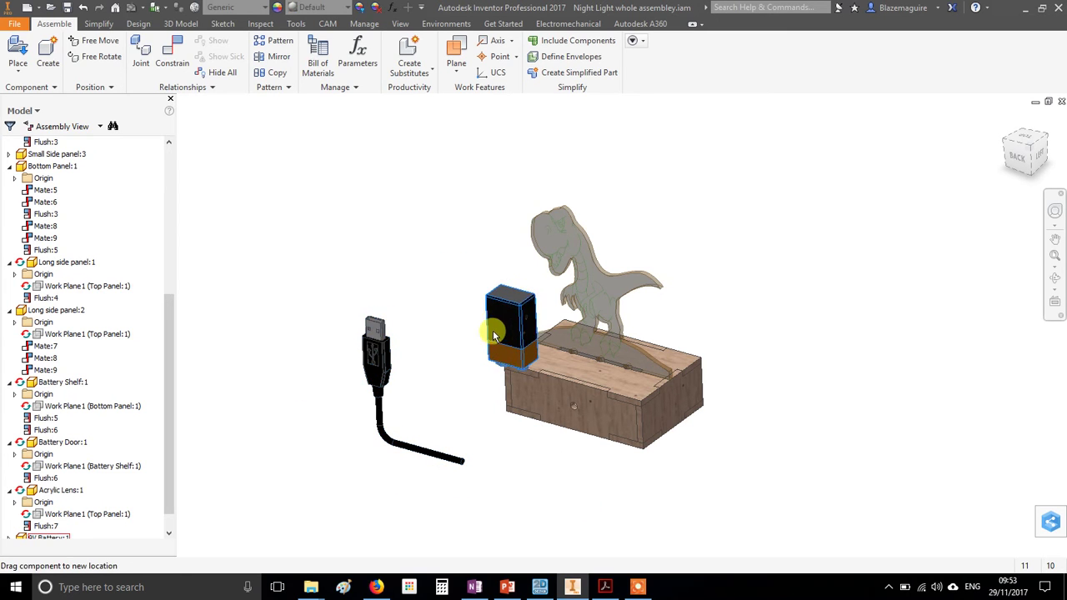
drag(501, 375, 536, 428)
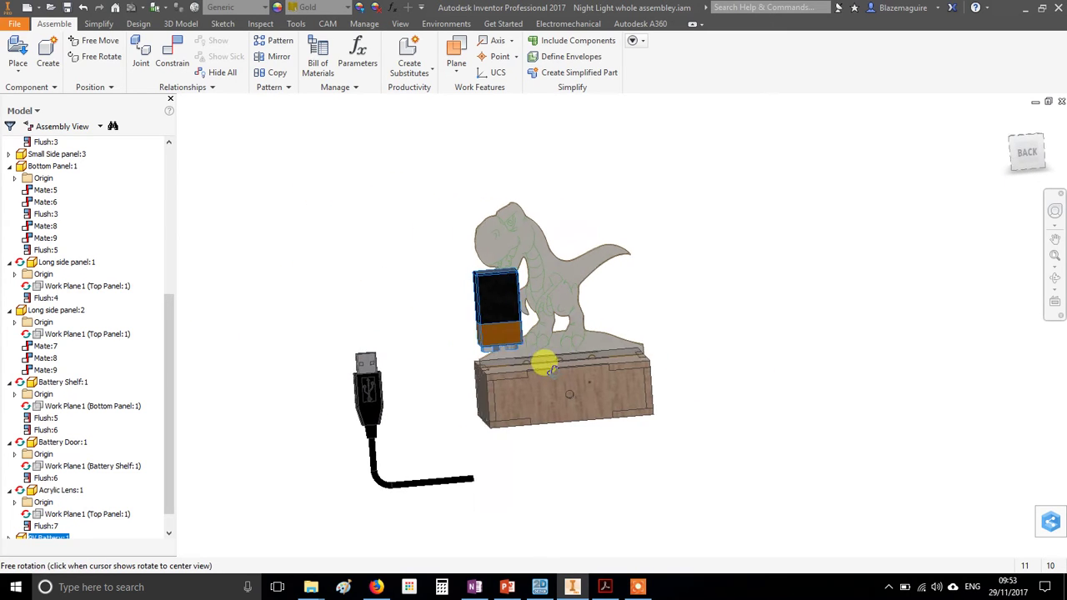
Step: Orbit, pan and zoom to inspect the battery and USB cable beside the box
key(Escape)
shift+middle_drag(379, 411, 470, 362)
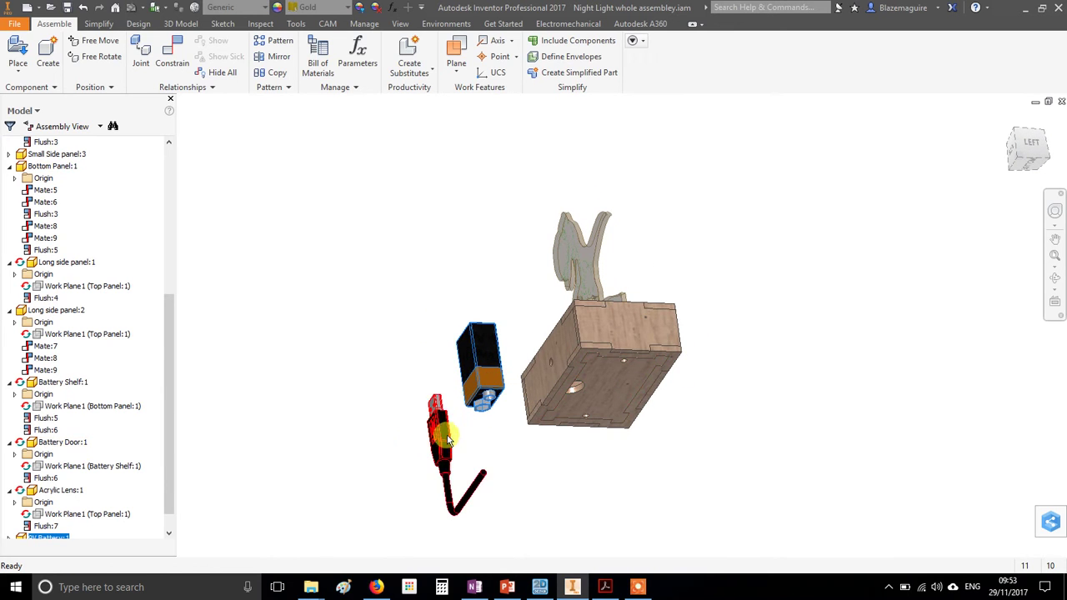
shift+middle_drag(801, 406, 515, 403)
scroll(516, 403, down, 2)
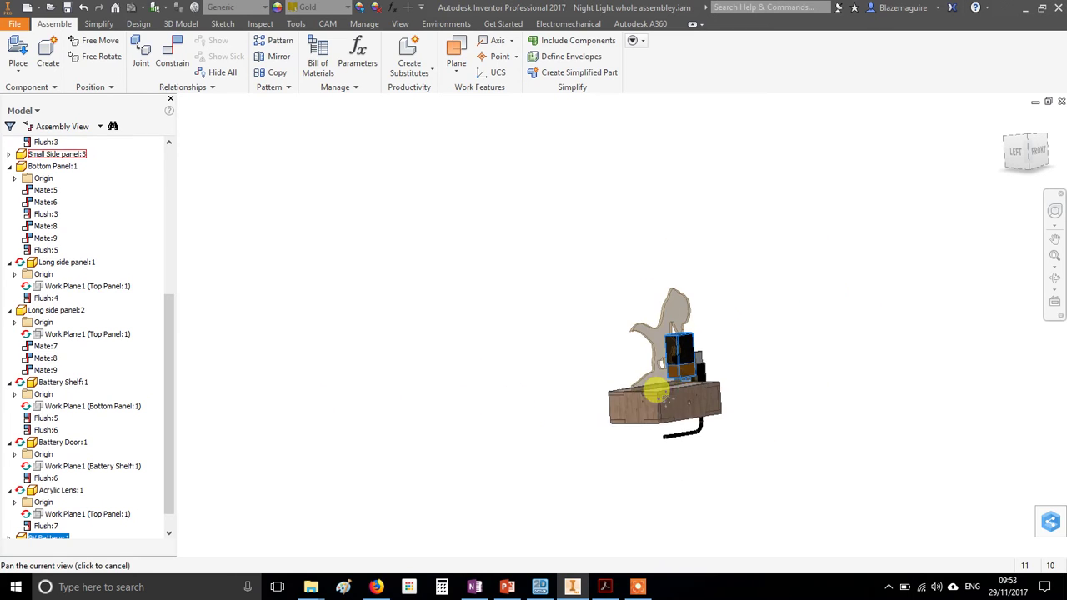
middle_drag(655, 386, 463, 407)
scroll(469, 352, up, 4)
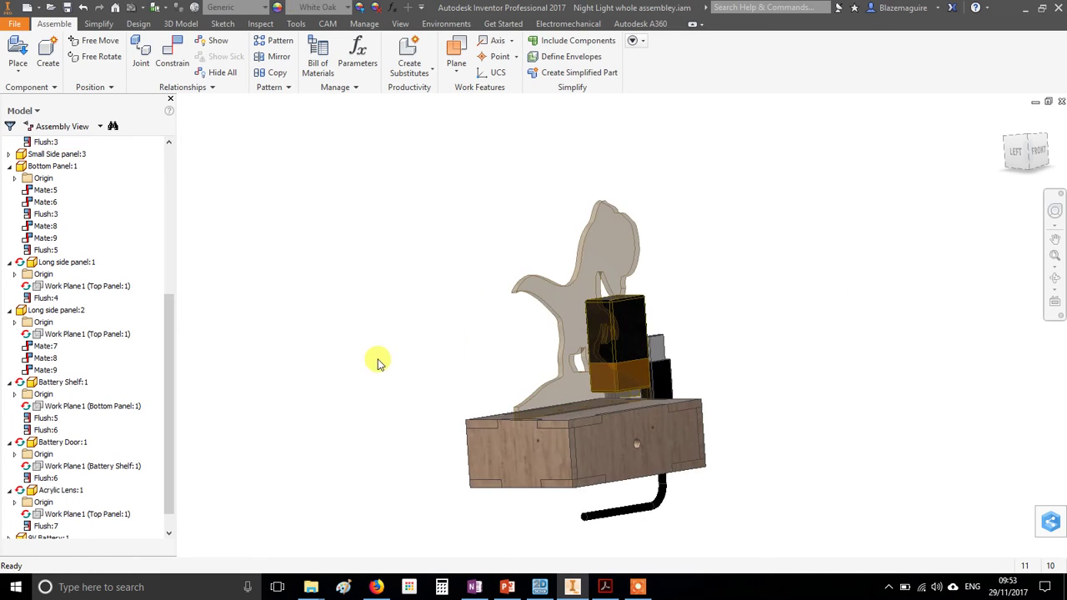
middle_drag(376, 361, 533, 350)
scroll(517, 392, up, 3)
scroll(517, 392, down, 3)
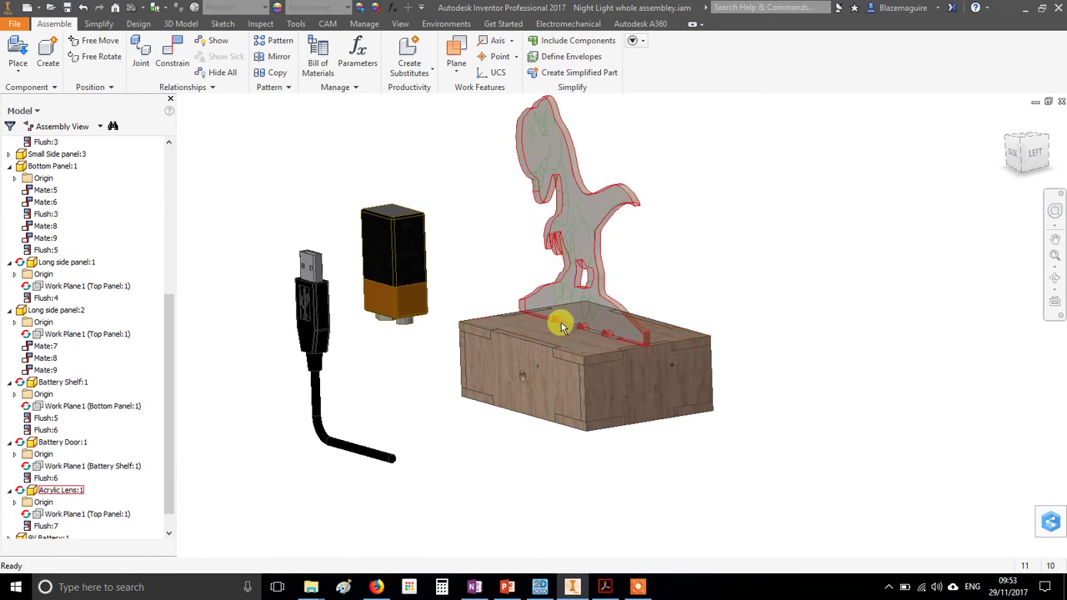
Step: Hide Bottom Panel:1 to reveal the box's underside
shift+middle_drag(510, 309, 725, 297)
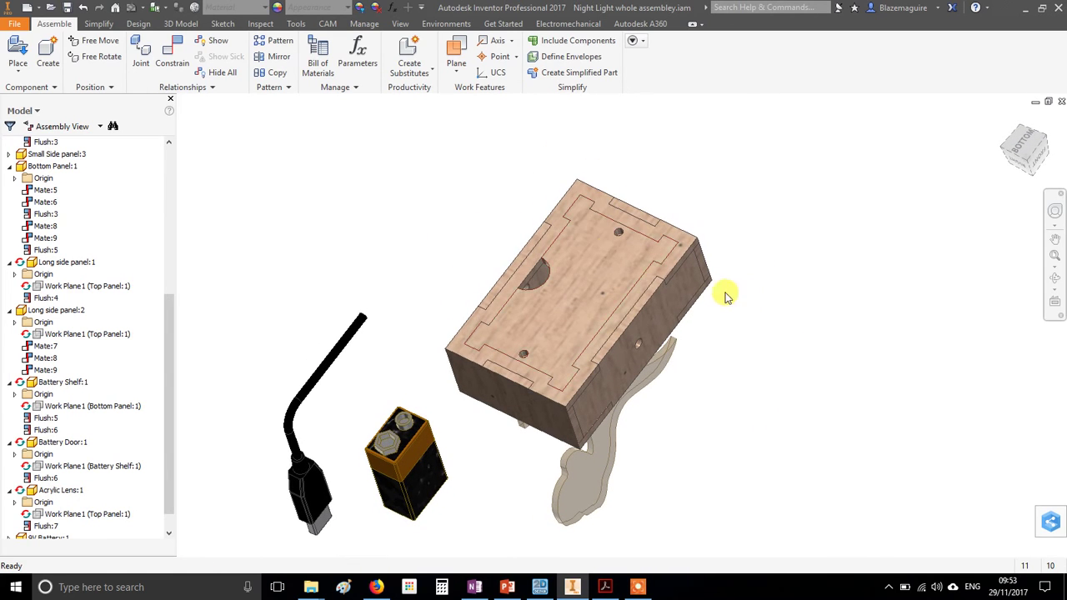
click(581, 191)
click(740, 142)
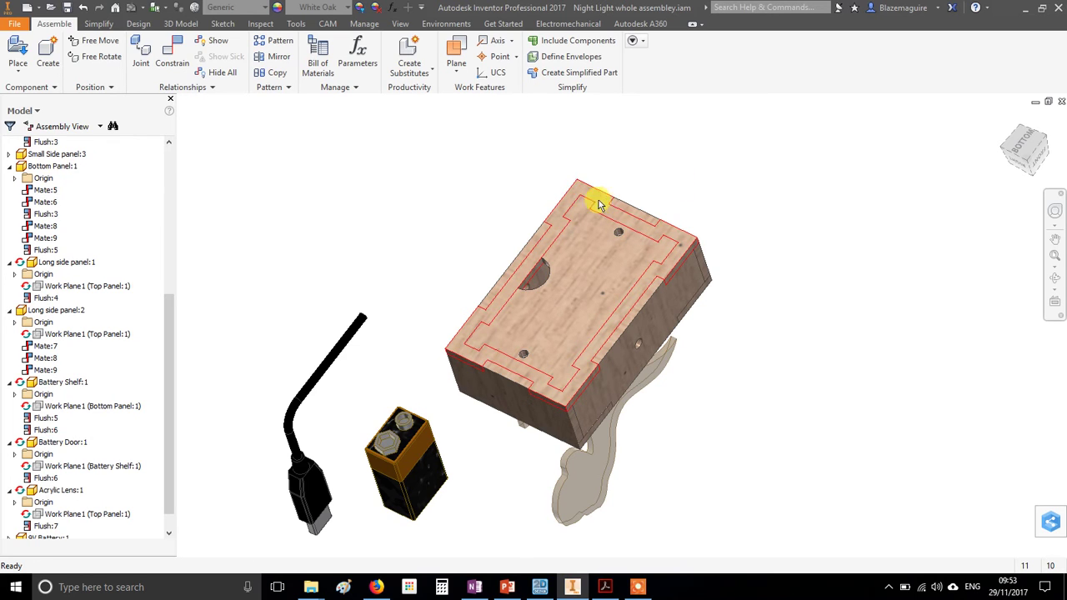
click(586, 179)
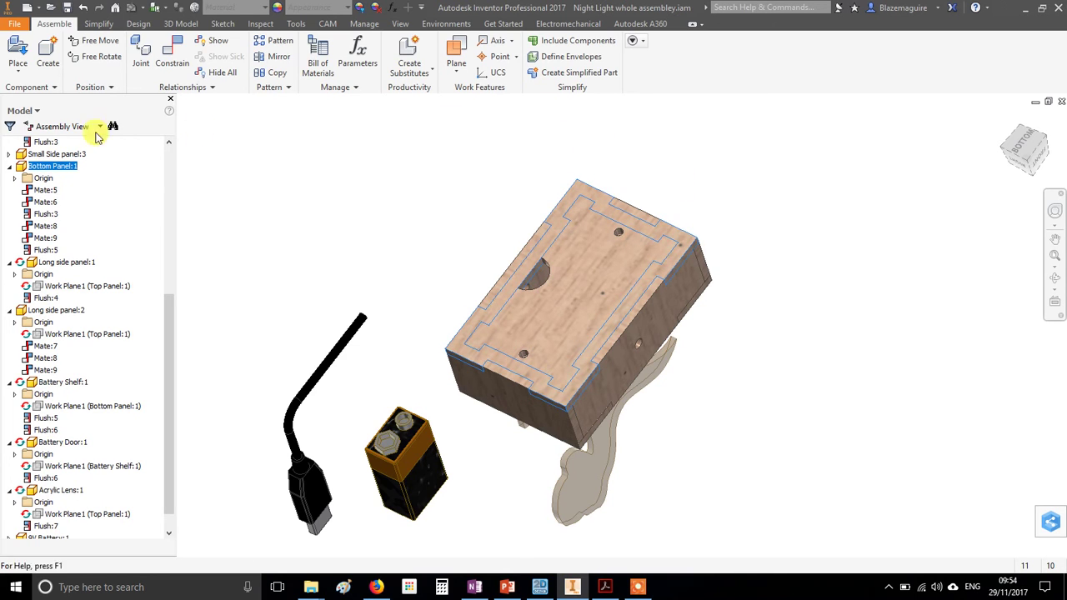
right_click(50, 169)
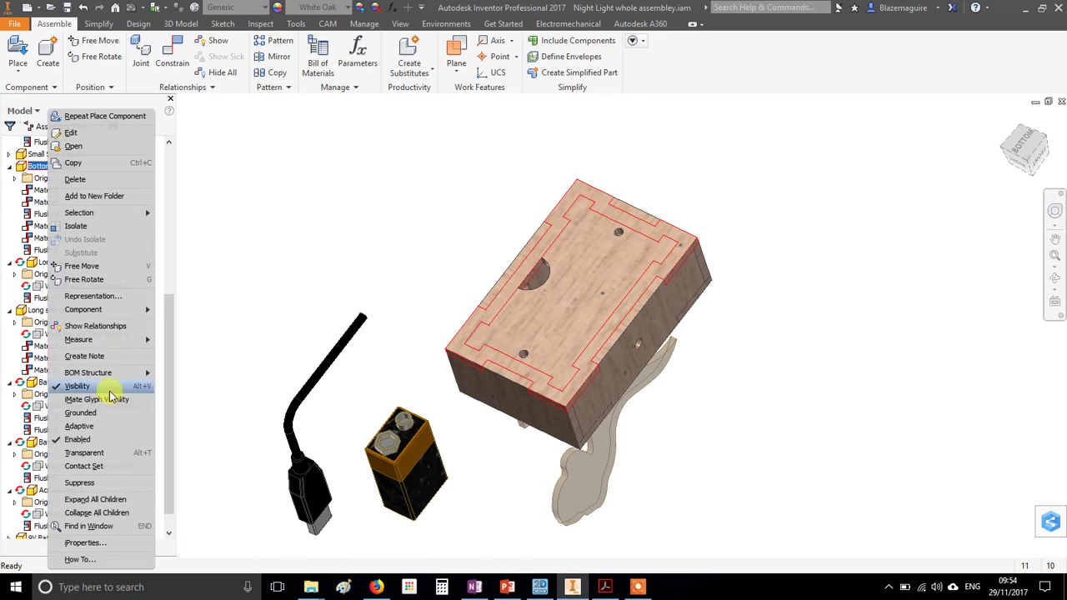
click(88, 392)
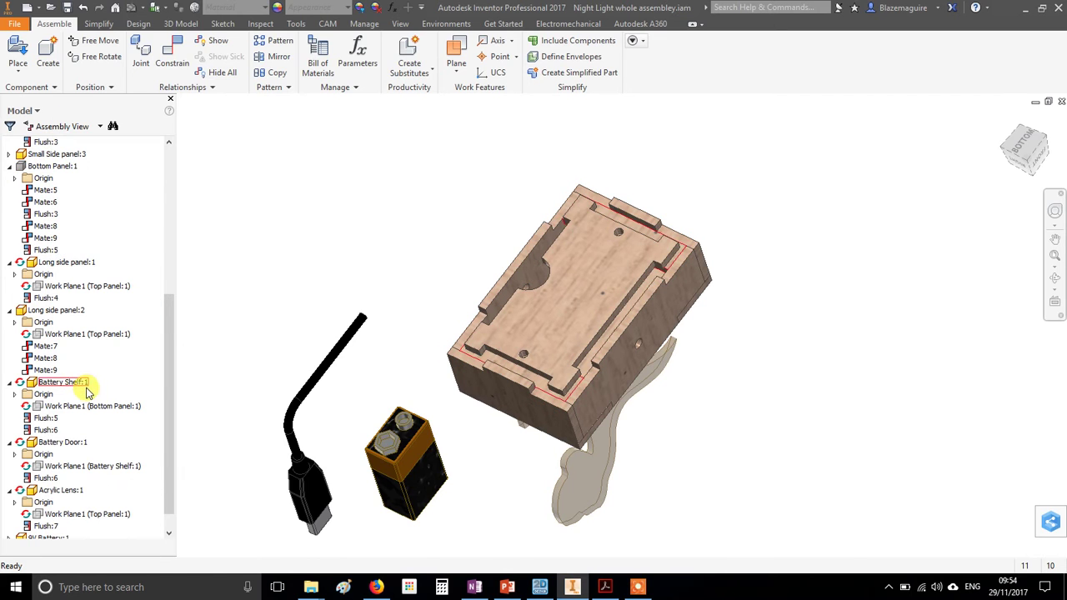
Step: Hide Battery Door:1 and Battery Shelf:1 to expose the box interior
click(589, 272)
shift+middle_drag(589, 272, 667, 366)
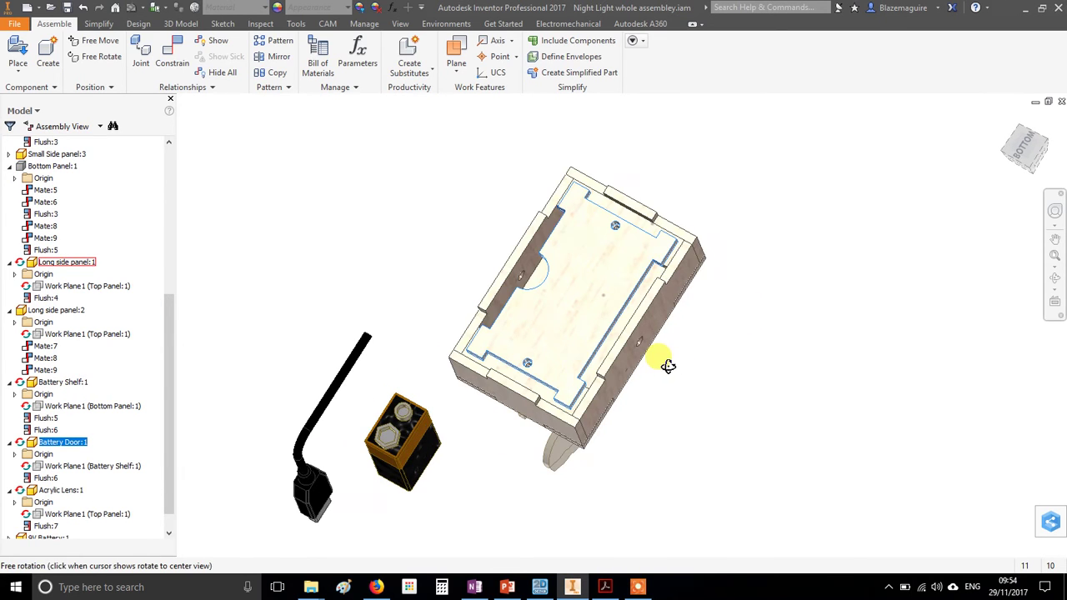
right_click(73, 442)
click(101, 400)
mouse_move(467, 375)
shift+middle_down()
mouse_move(615, 369)
mouse_move(571, 336)
mouse_move(621, 292)
shift+middle_up()
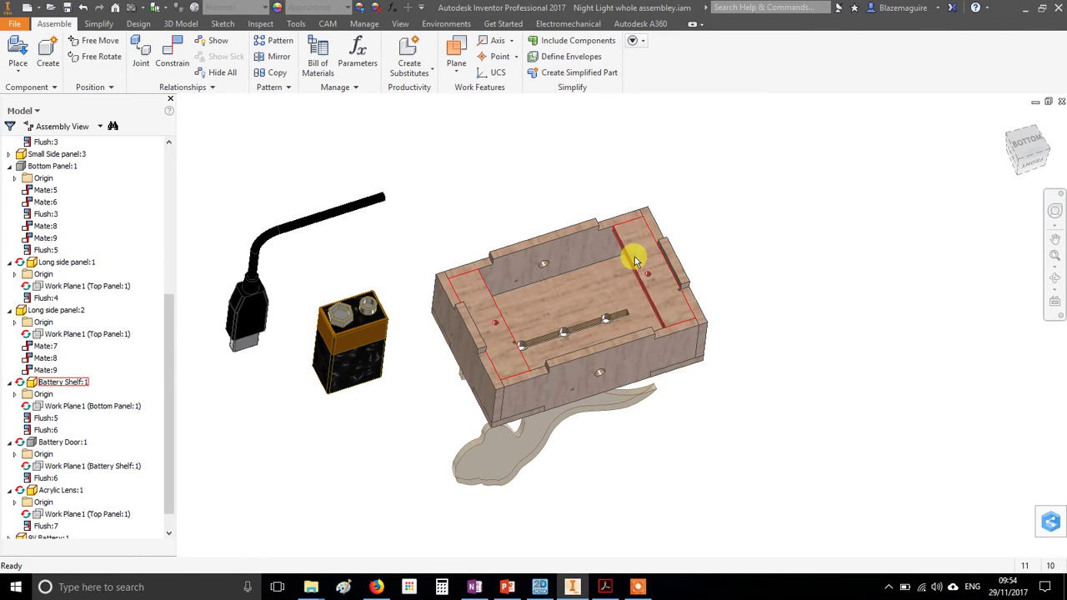
right_click(79, 385)
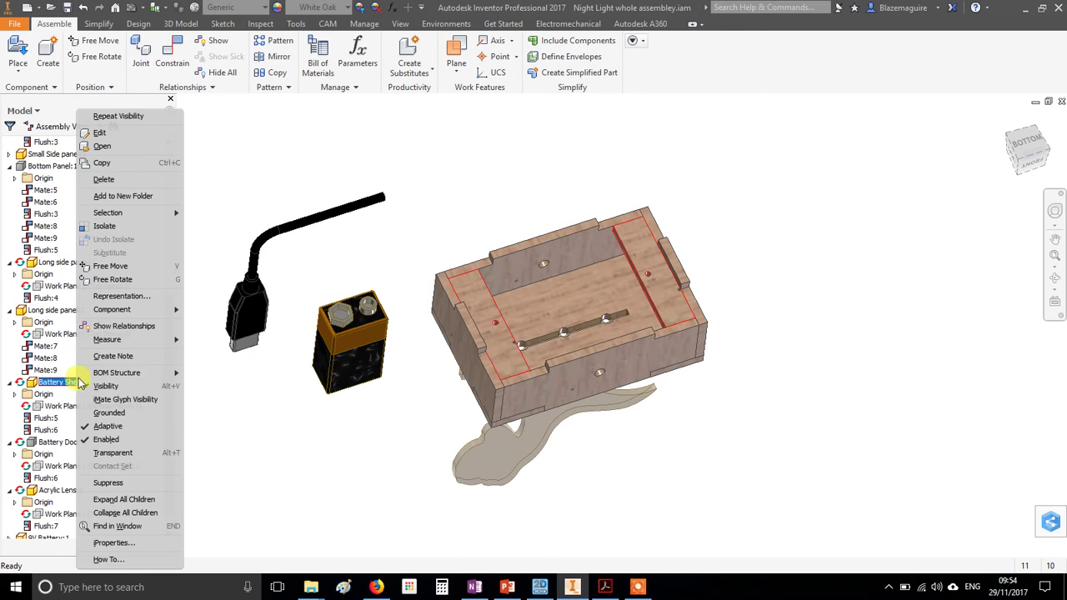
click(124, 389)
shift+middle_drag(524, 195, 535, 317)
Step: Mate a battery face against the box's inner end wall
click(179, 50)
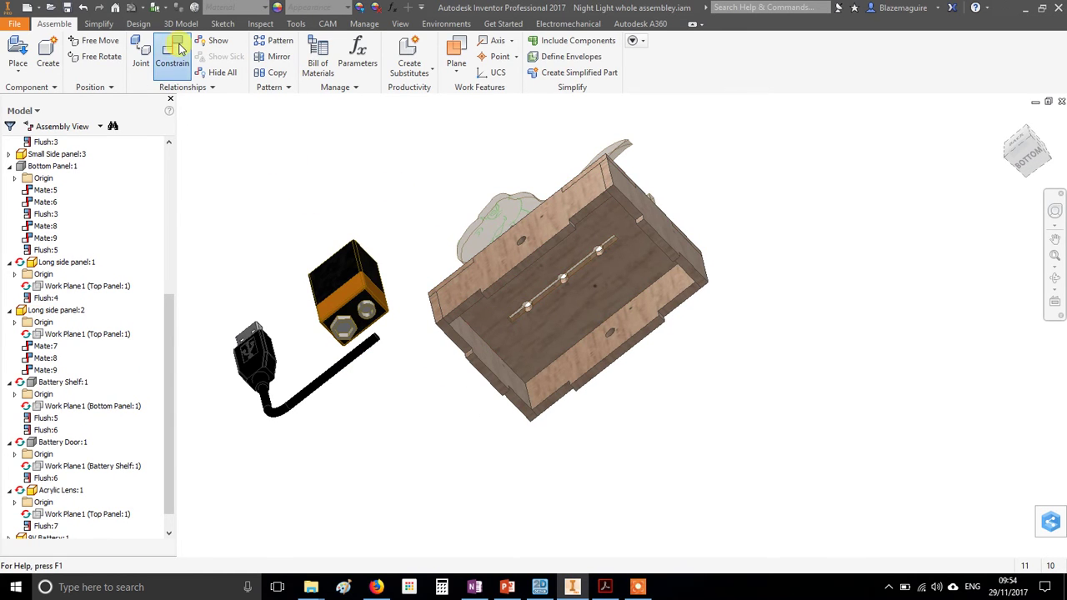
drag(279, 117, 172, 117)
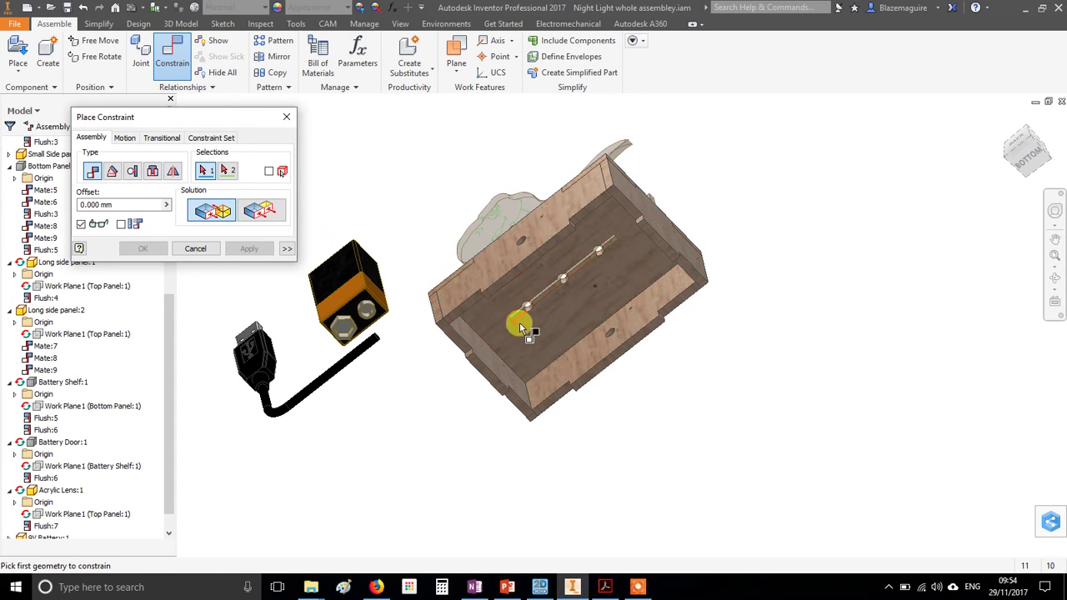
shift+middle_drag(520, 322, 525, 286)
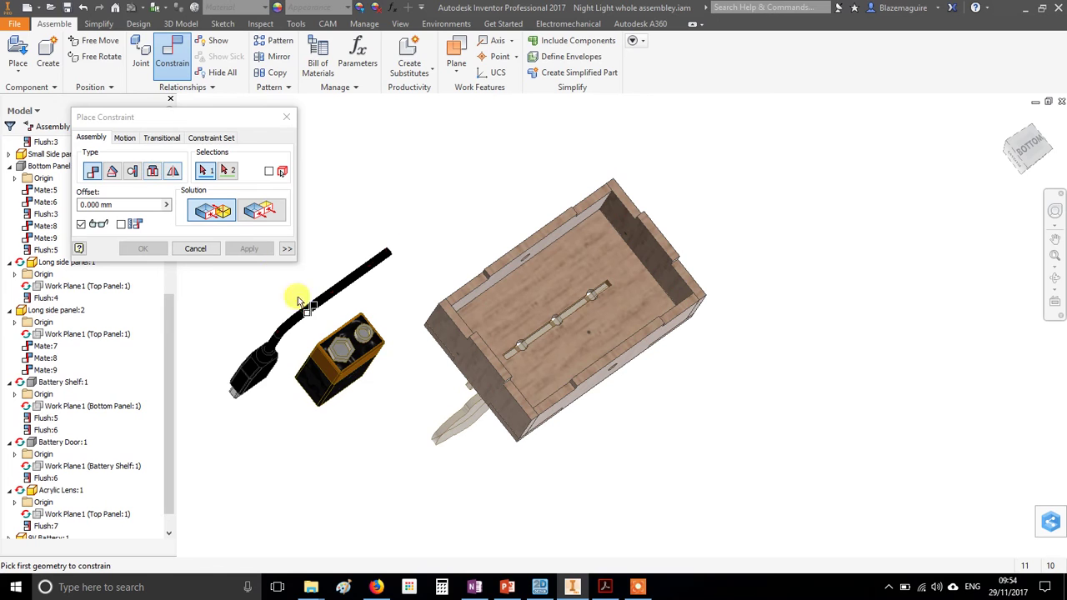
scroll(364, 371, up, 2)
click(360, 385)
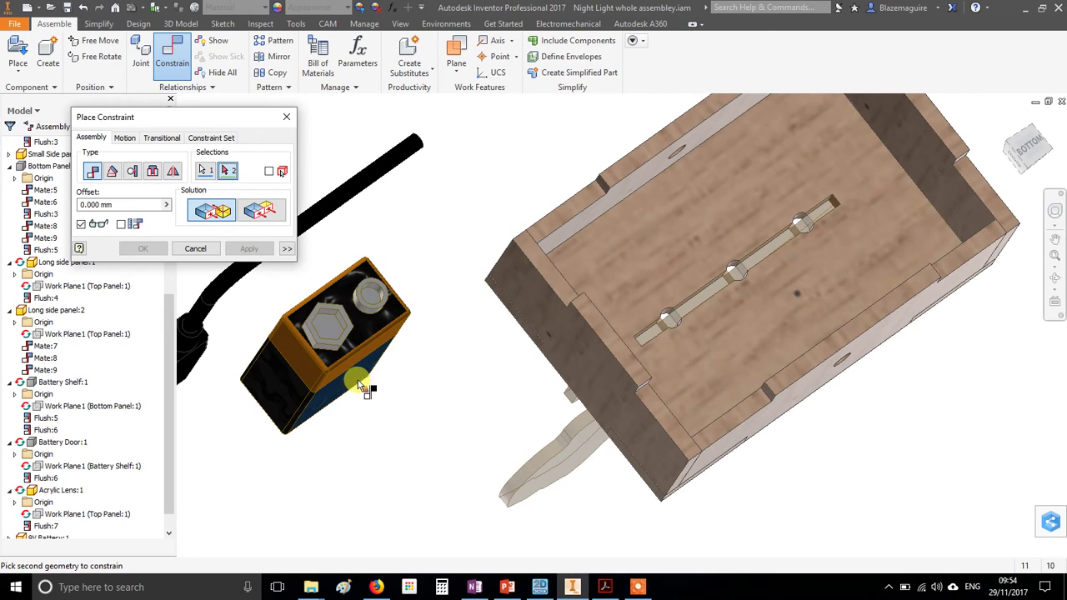
scroll(371, 382, down, 2)
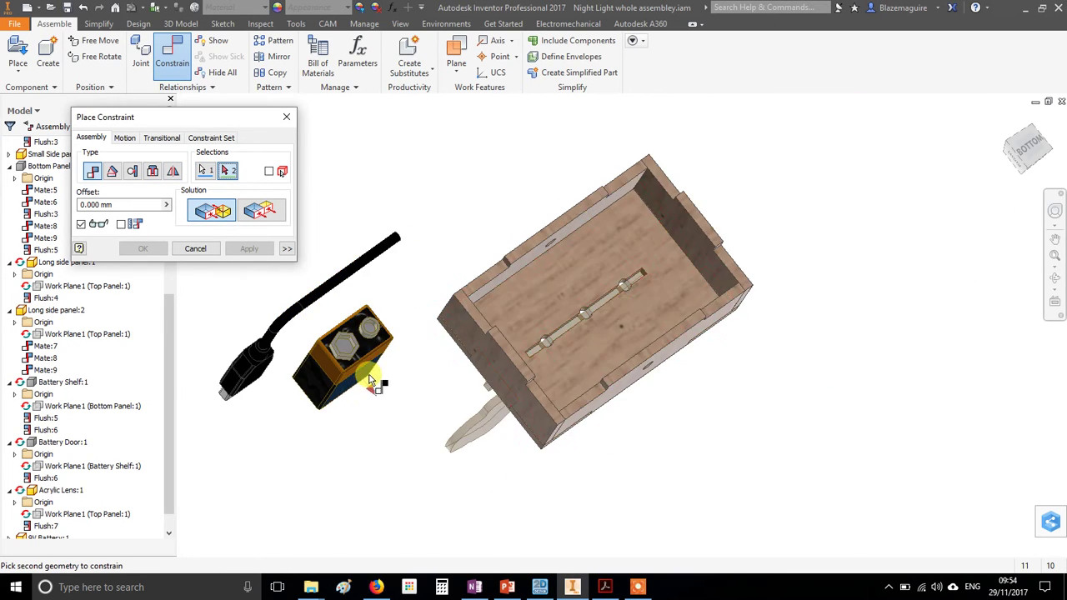
click(673, 224)
click(249, 249)
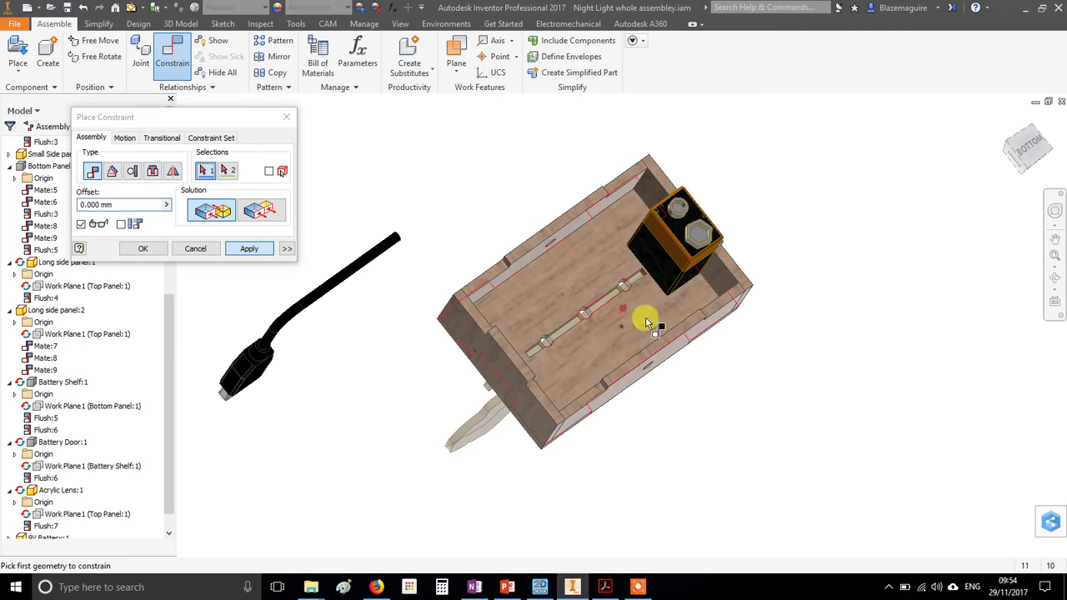
Step: Mate another battery face to the box floor and nudge the battery into place
shift+middle_drag(645, 312, 714, 267)
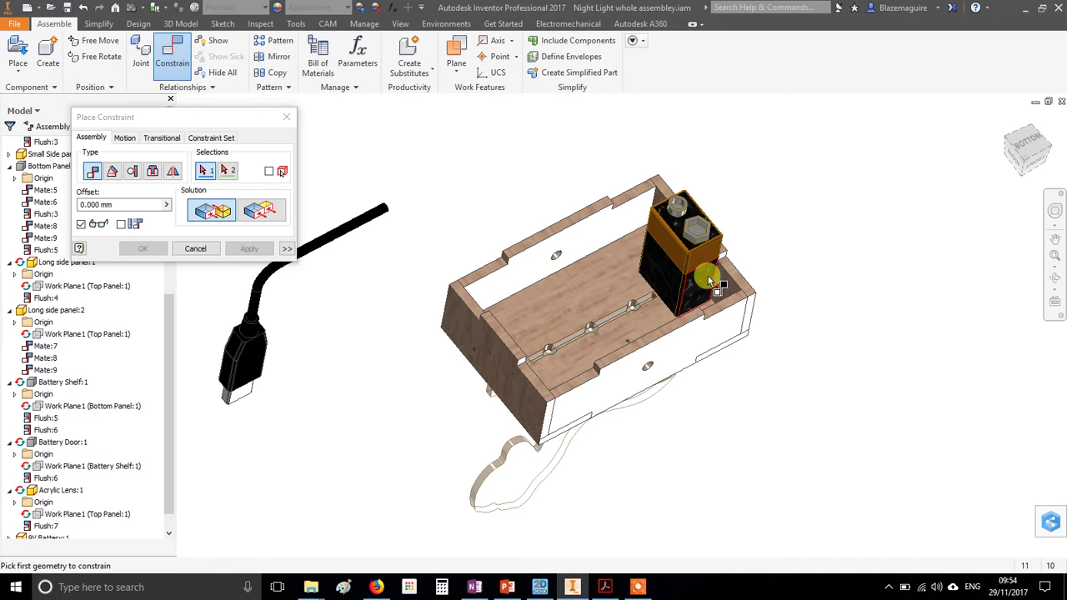
click(698, 292)
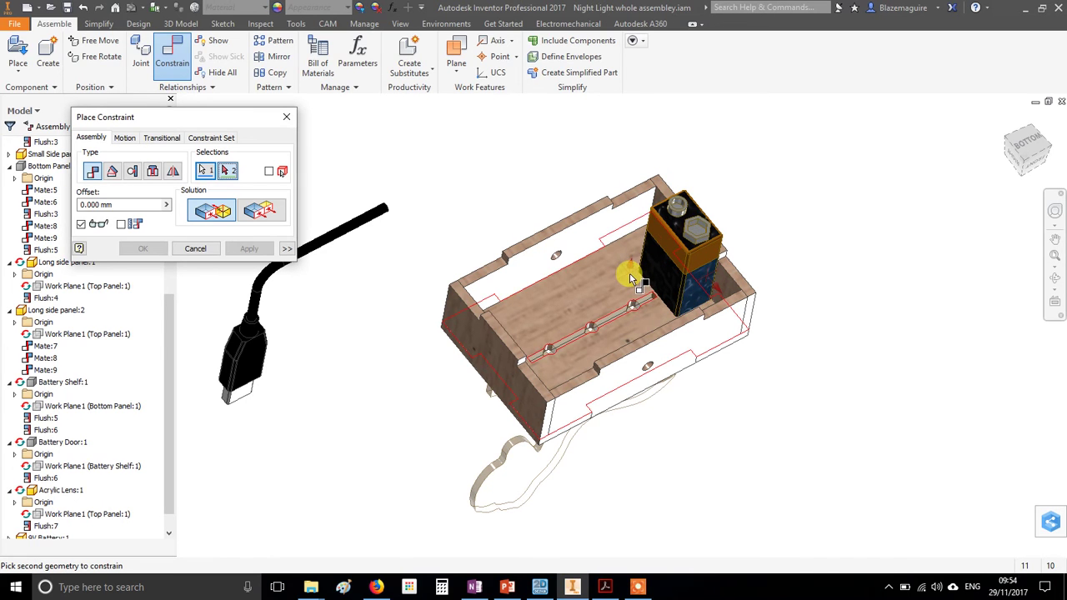
click(630, 273)
click(227, 248)
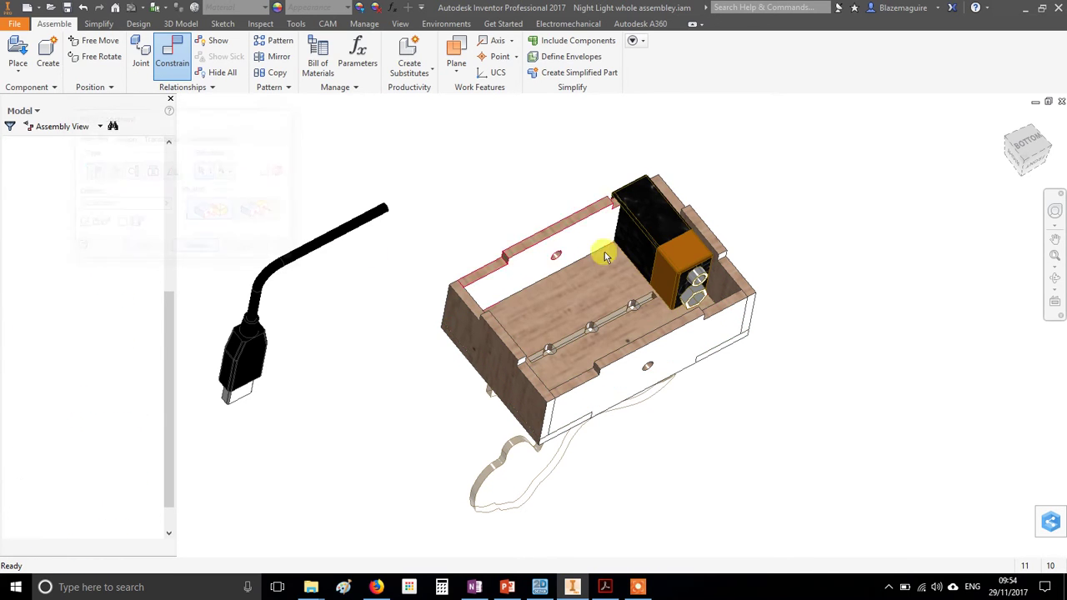
drag(603, 238, 687, 292)
shift+middle_drag(687, 291, 706, 323)
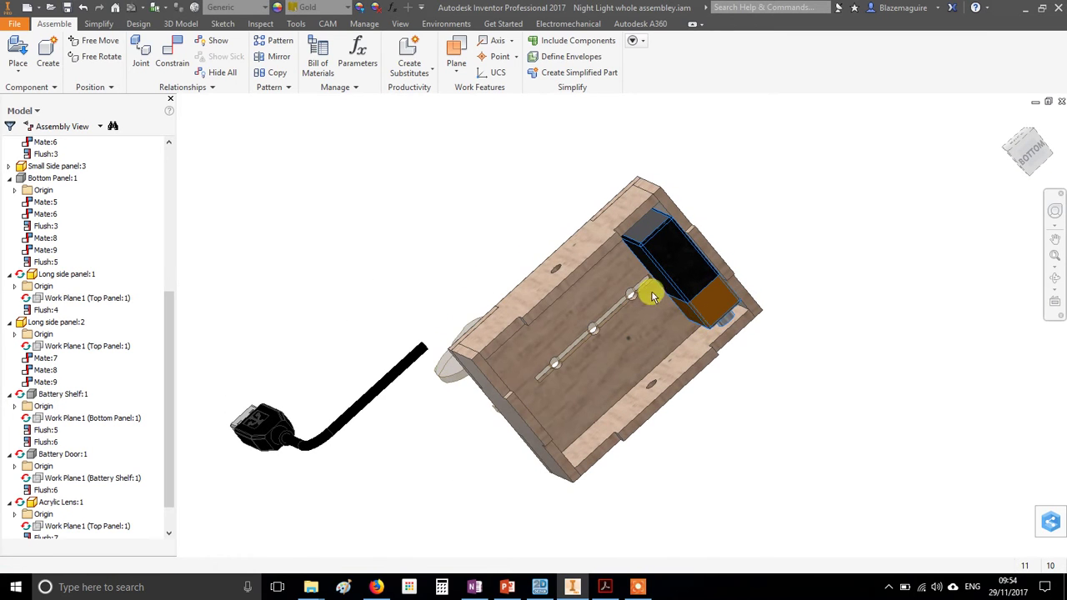
Step: Mate a battery face to the box's long inner wall, adding Mate:12
key(c)
click(647, 233)
shift+middle_drag(647, 234, 699, 275)
click(627, 230)
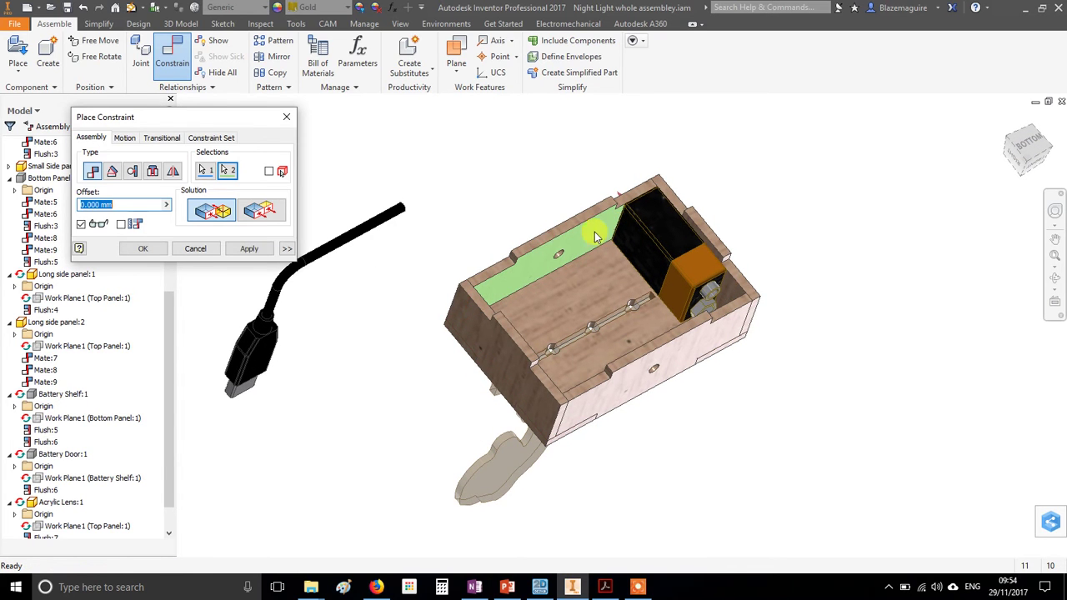
click(250, 248)
click(200, 248)
Step: Orbit to look down into the box and bring the USB cable into view
shift+middle_drag(698, 309, 675, 259)
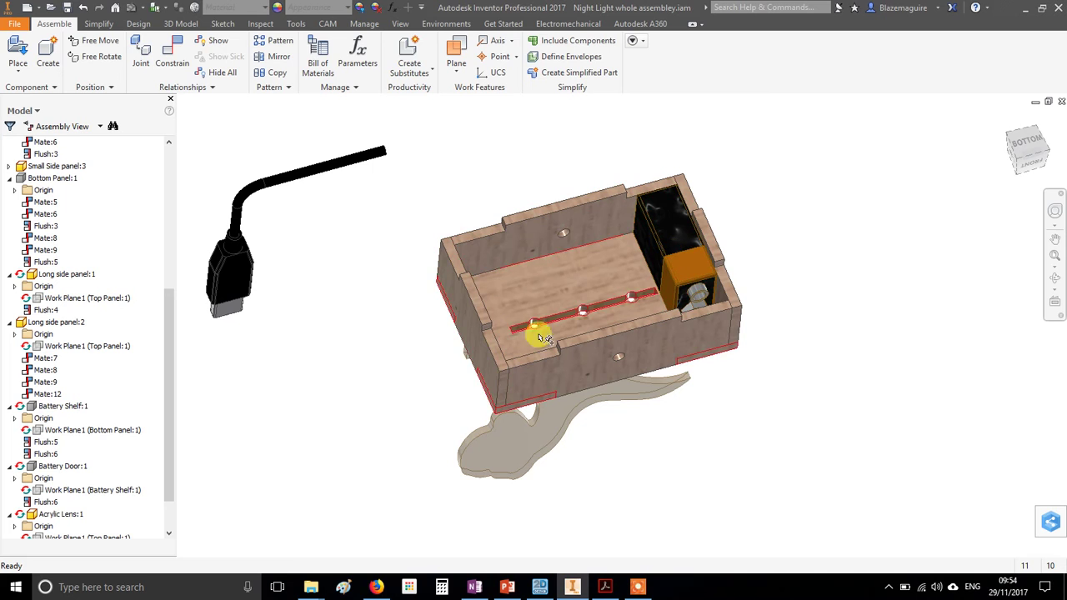
shift+middle_drag(540, 337, 517, 265)
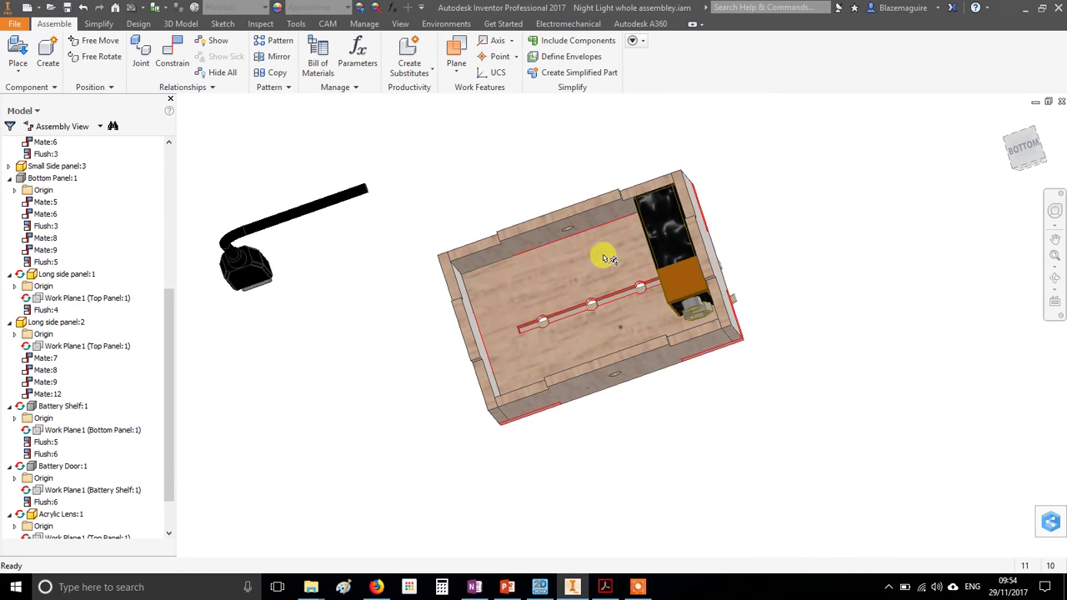
shift+middle_drag(620, 289, 642, 300)
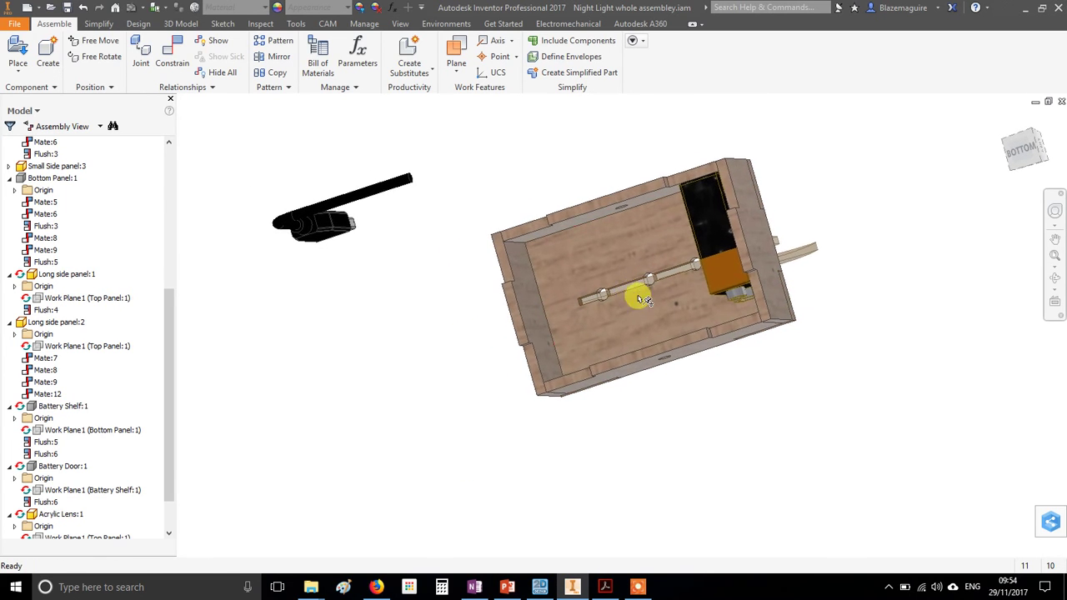
shift+middle_drag(611, 255, 737, 348)
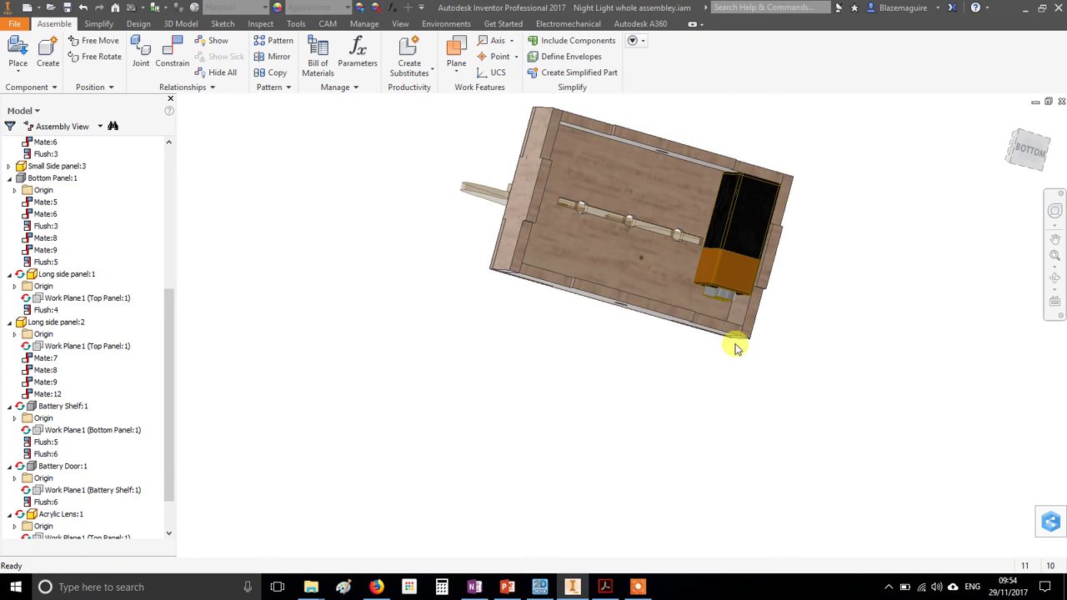
shift+middle_drag(717, 310, 707, 341)
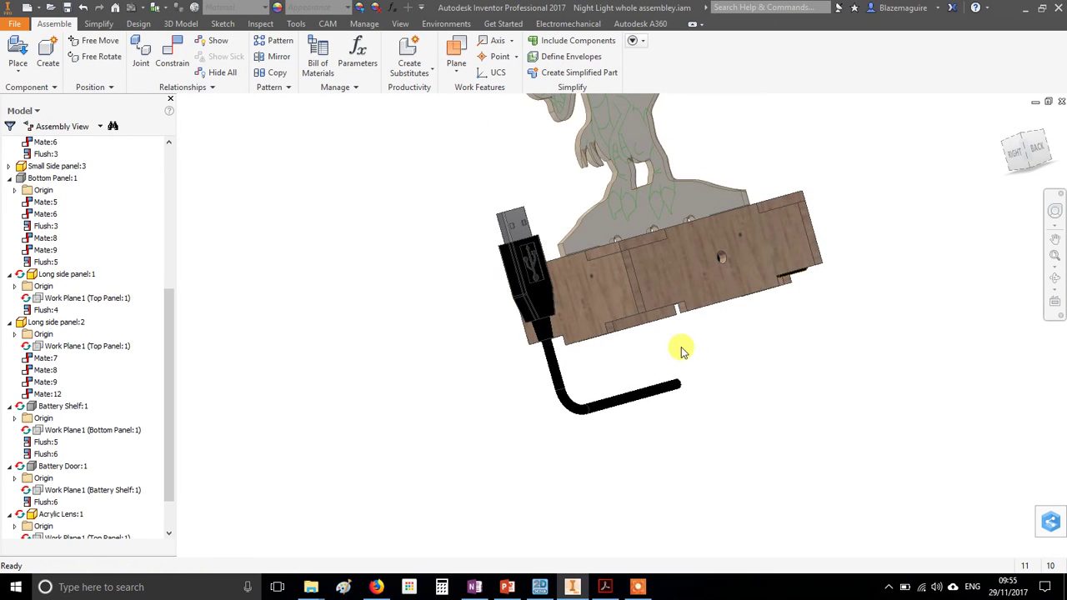
Step: Drag the USB cable over beside the wooden box
drag(555, 345, 517, 341)
shift+middle_drag(517, 341, 599, 304)
drag(599, 304, 360, 335)
shift+middle_drag(360, 334, 587, 347)
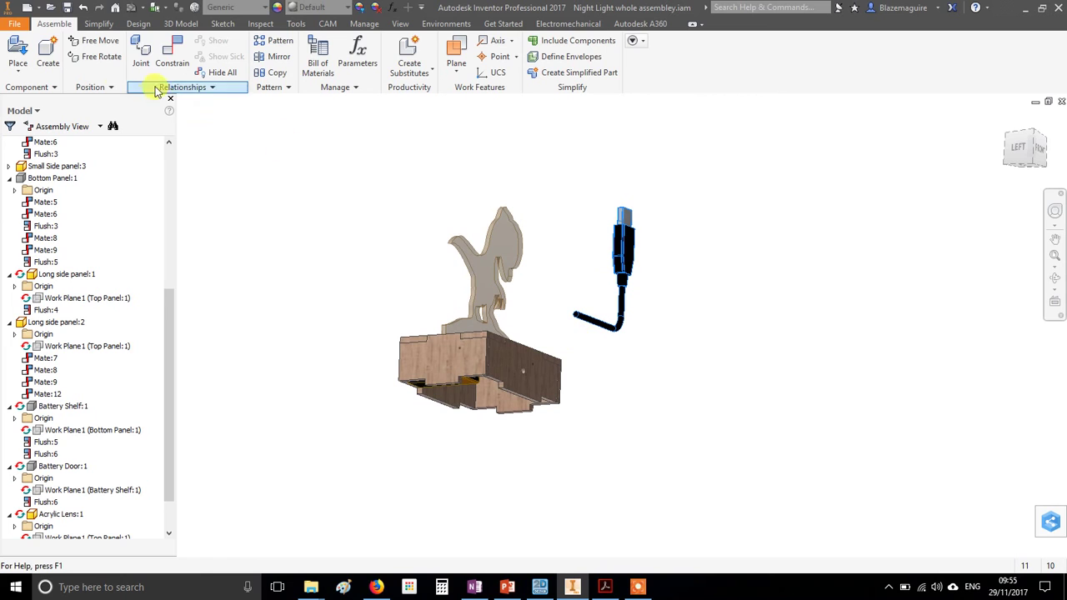
scroll(570, 329, up, 3)
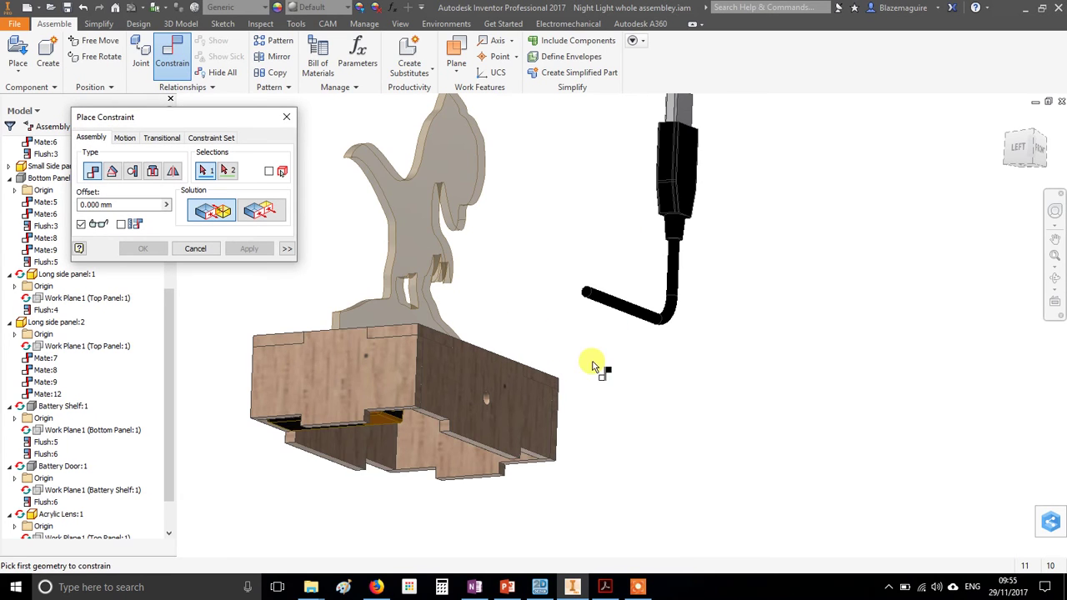
scroll(594, 386, up, 3)
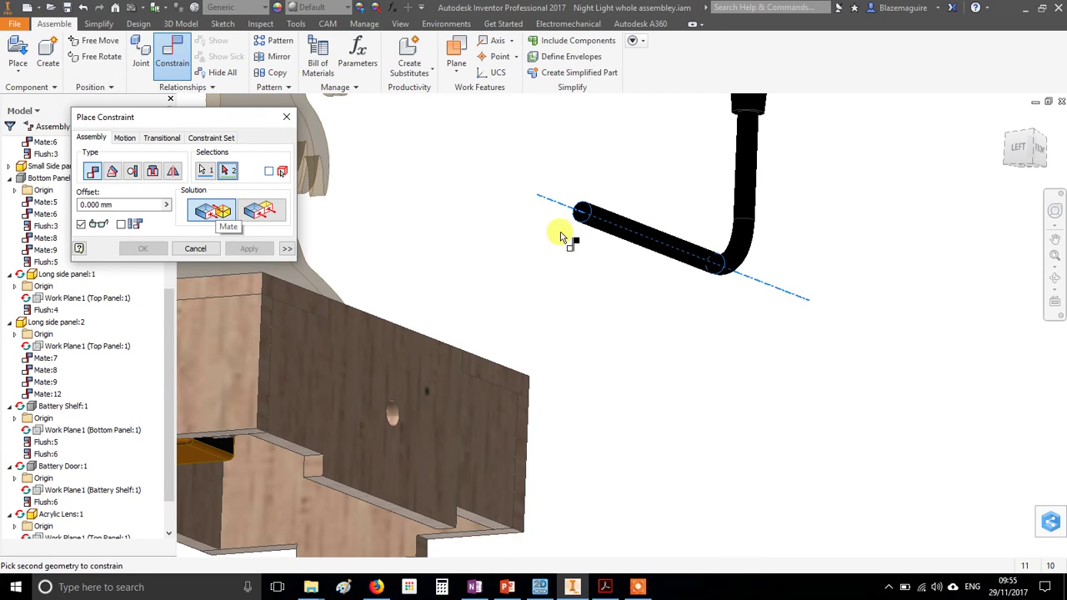
scroll(406, 423, down, 2)
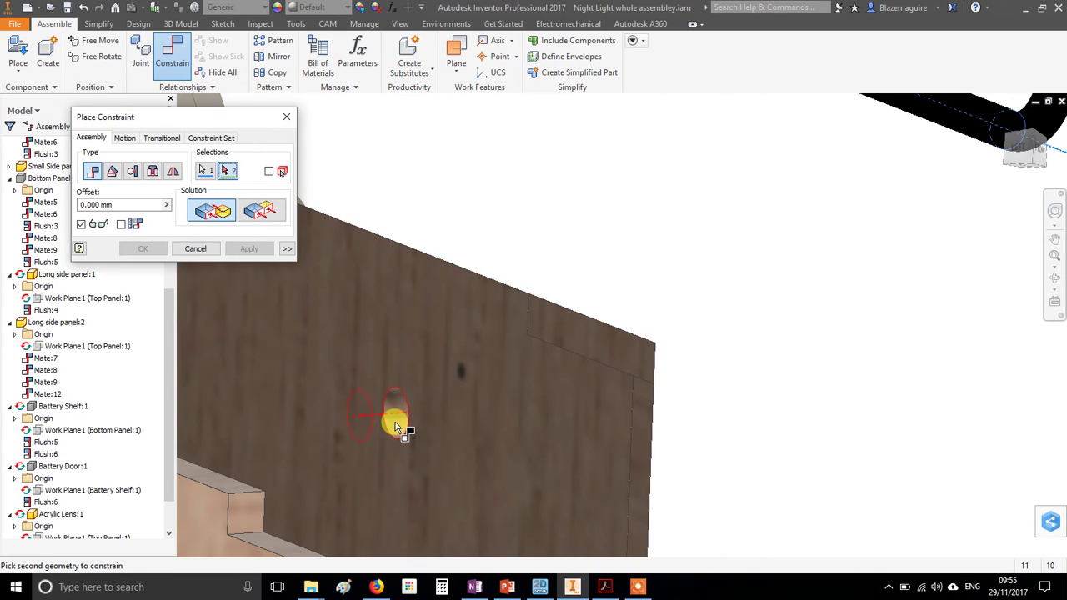
Step: Mate the cable's axis to the side hole's edge, adding Mate:13
click(397, 428)
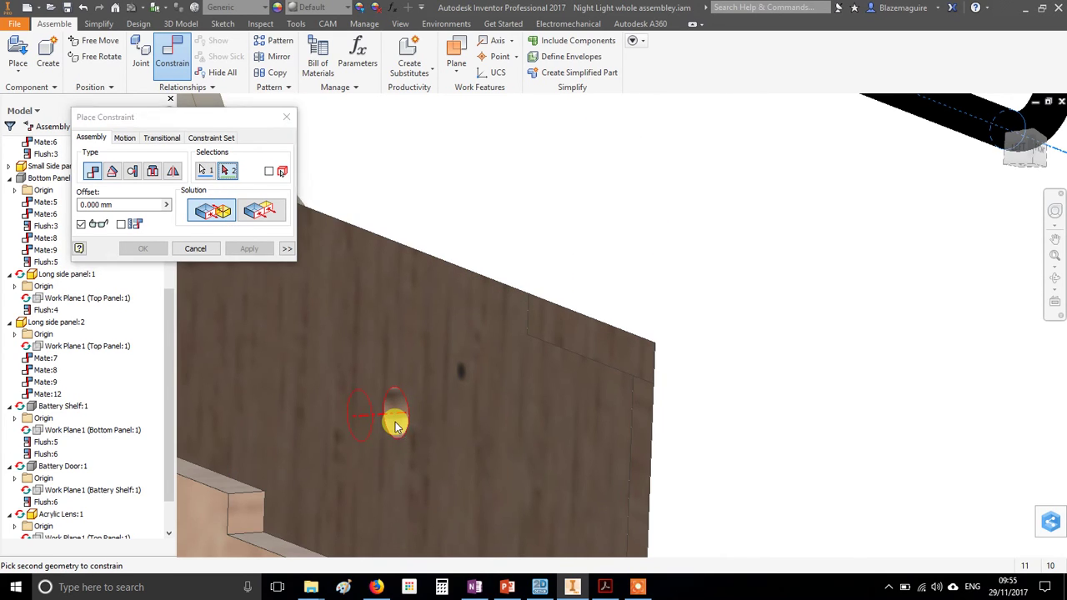
click(639, 587)
click(621, 427)
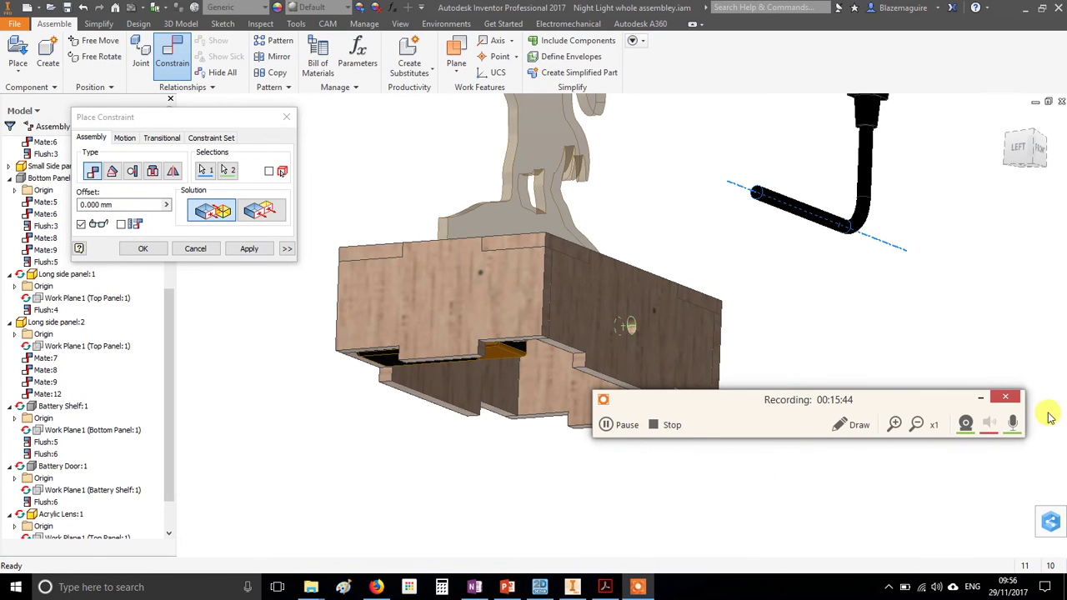
click(984, 400)
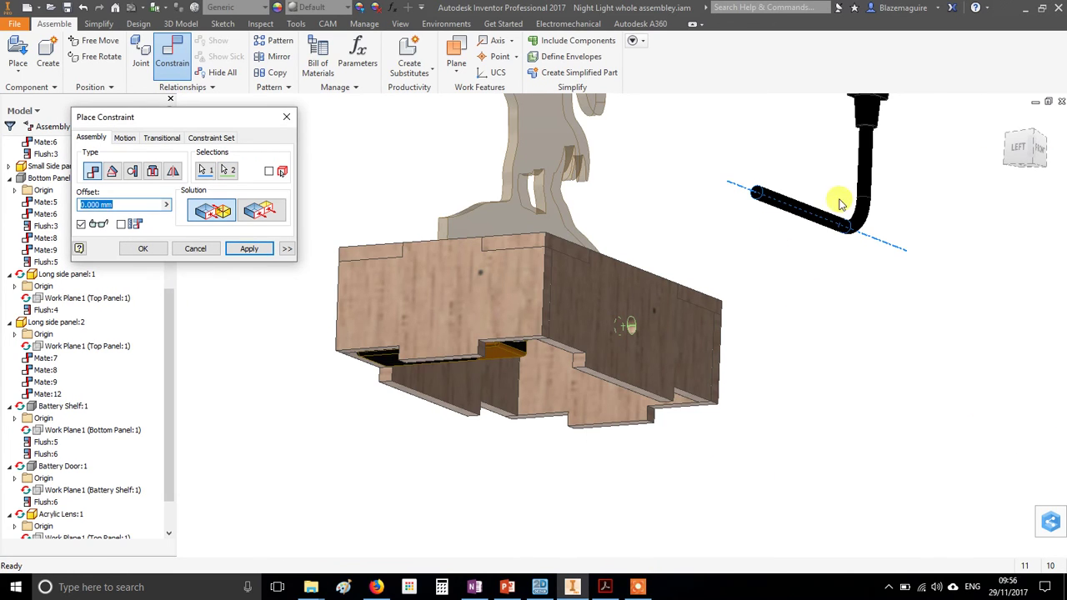
scroll(667, 329, up, 3)
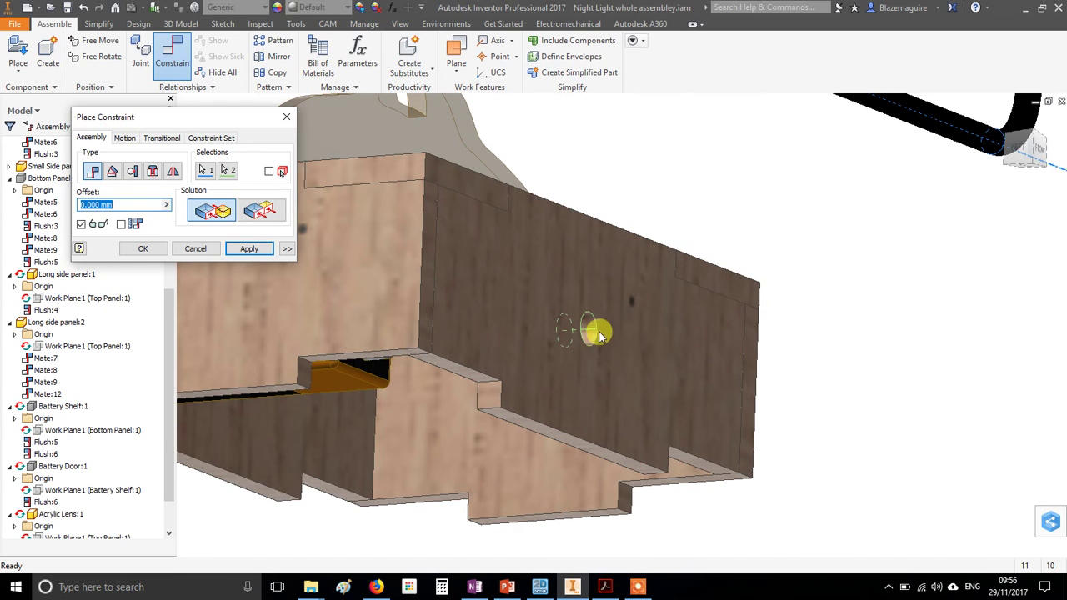
click(255, 244)
scroll(579, 258, down, 5)
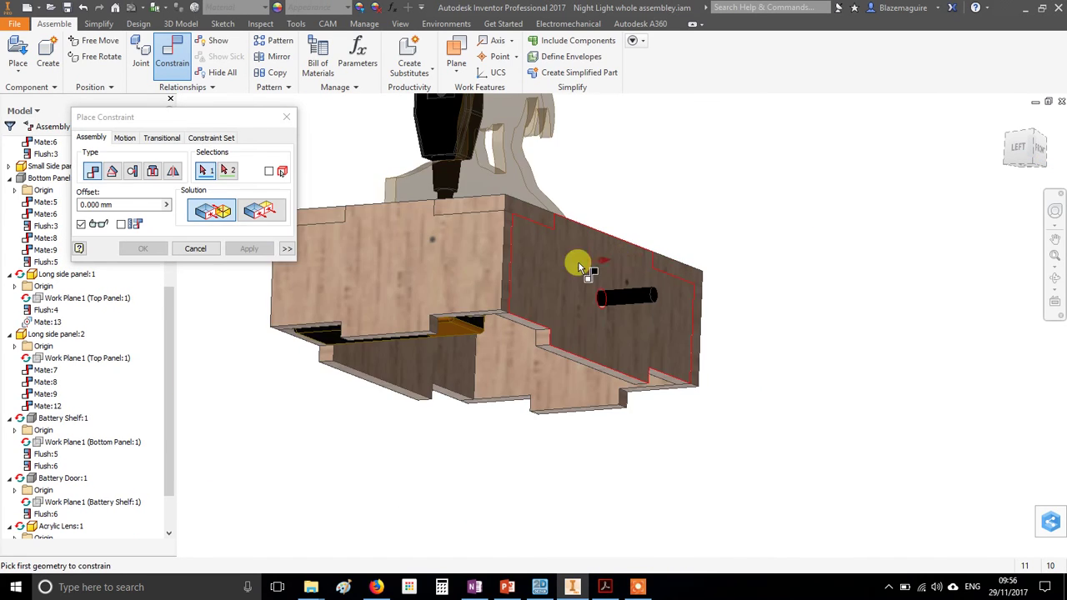
click(195, 249)
drag(496, 168, 660, 157)
Step: Free-rotate the USB cable so it turns toward the box
shift+middle_drag(615, 262, 608, 294)
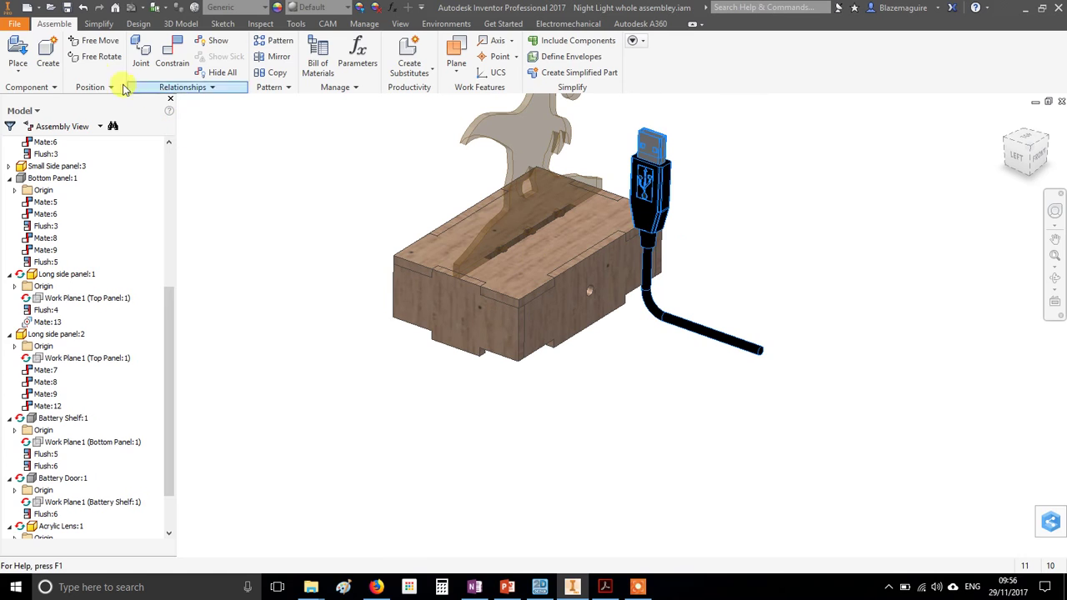
click(95, 62)
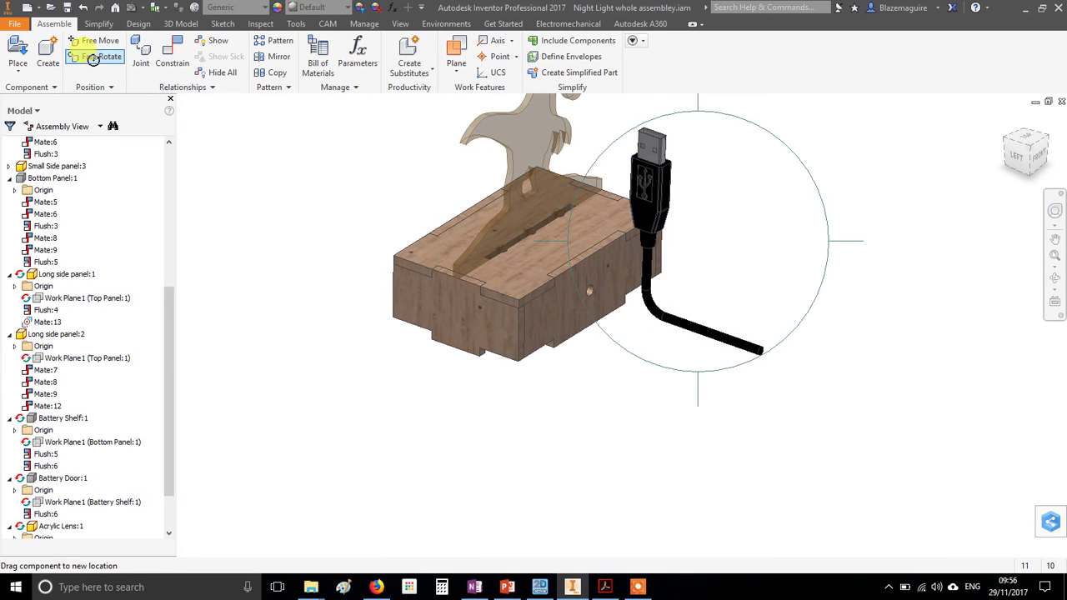
drag(704, 343, 657, 275)
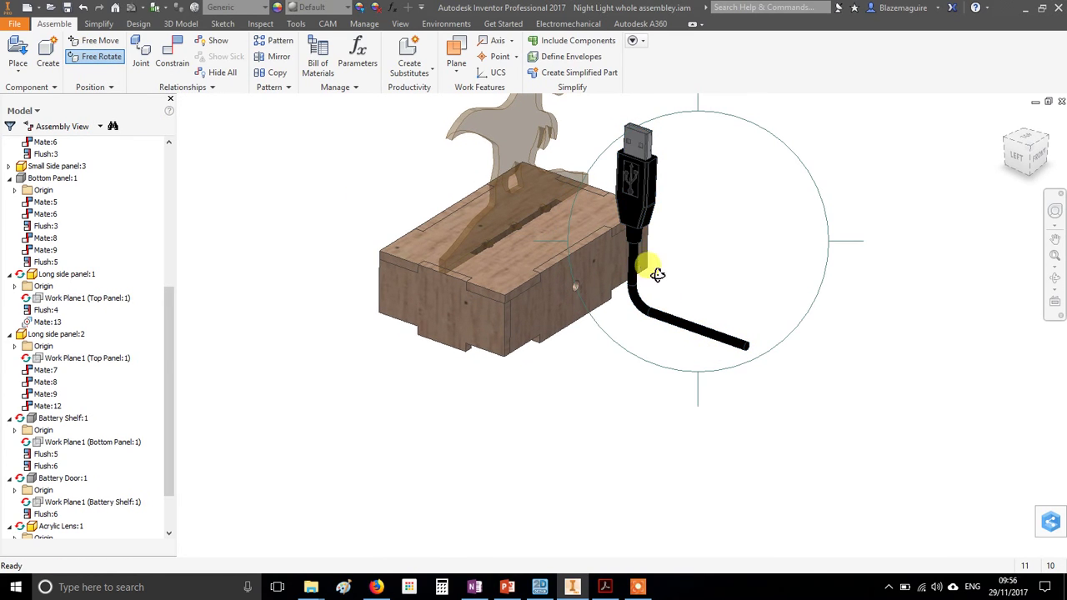
drag(627, 308, 812, 336)
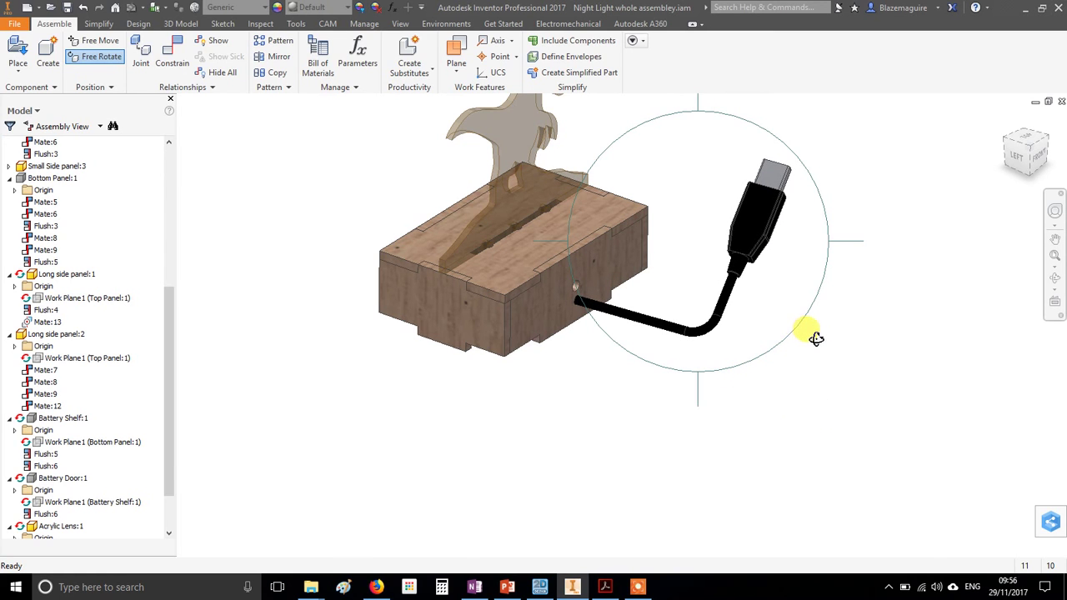
right_click(926, 219)
click(976, 216)
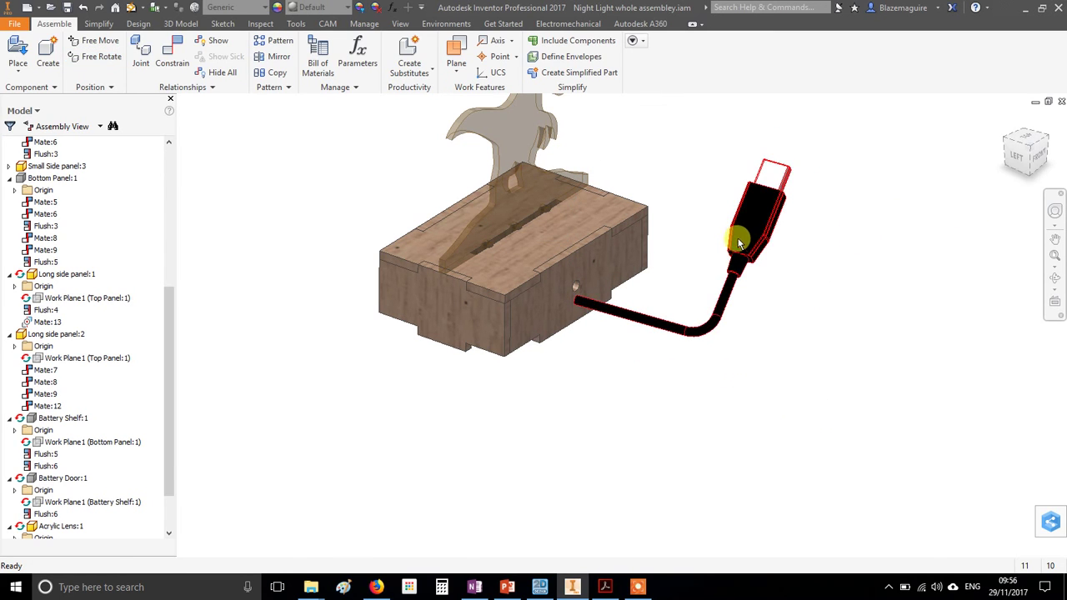
Step: Free-move the cable's loose end into the box's side hole
drag(741, 234, 630, 415)
middle_drag(541, 406, 617, 374)
middle_drag(441, 365, 542, 394)
Step: Make the cable's round end flush with the box's side face, adding Flush:8
scroll(445, 409, down, 2)
scroll(583, 382, up, 5)
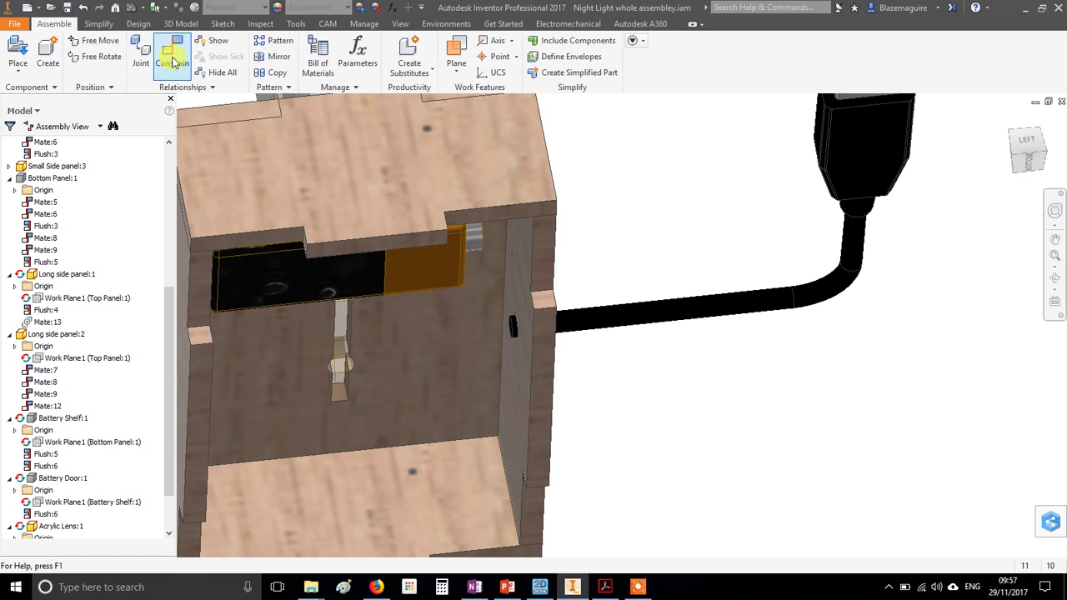
click(175, 64)
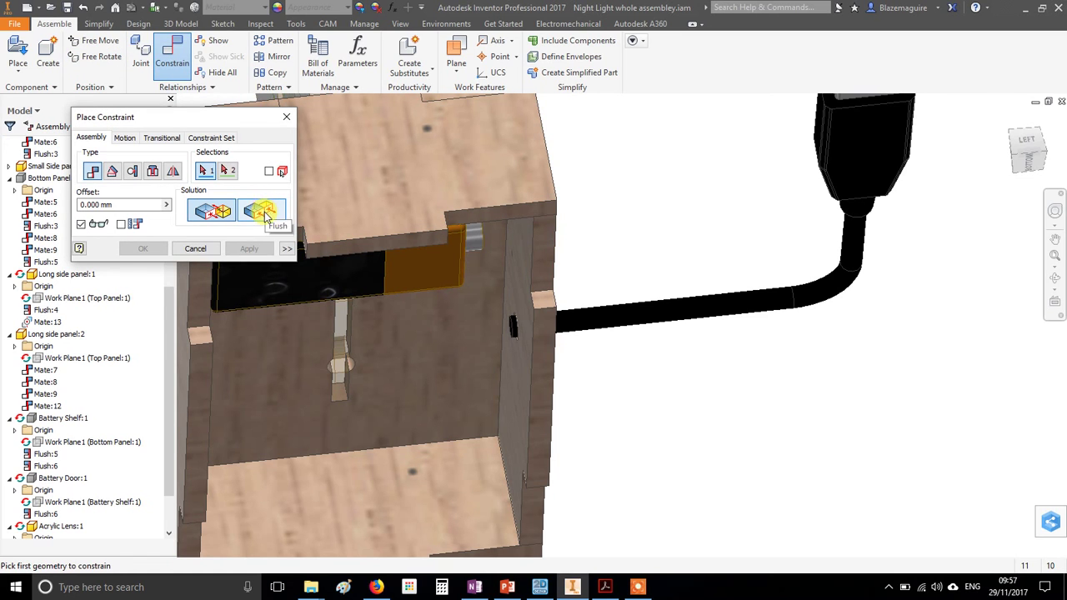
scroll(492, 317, up, 3)
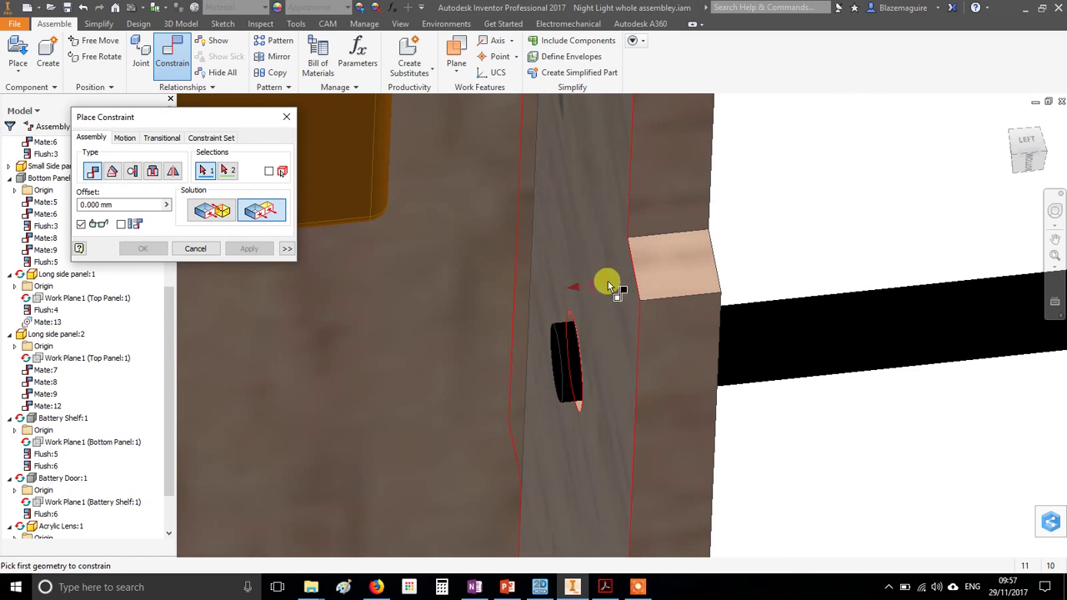
scroll(557, 354, up, 3)
click(567, 371)
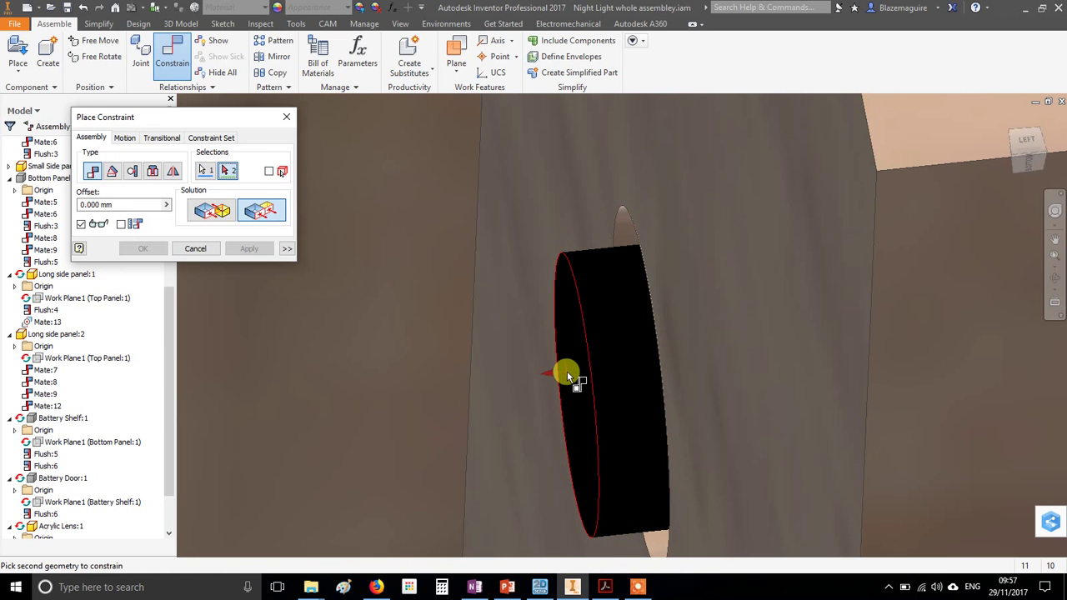
scroll(567, 371, down, 3)
click(612, 271)
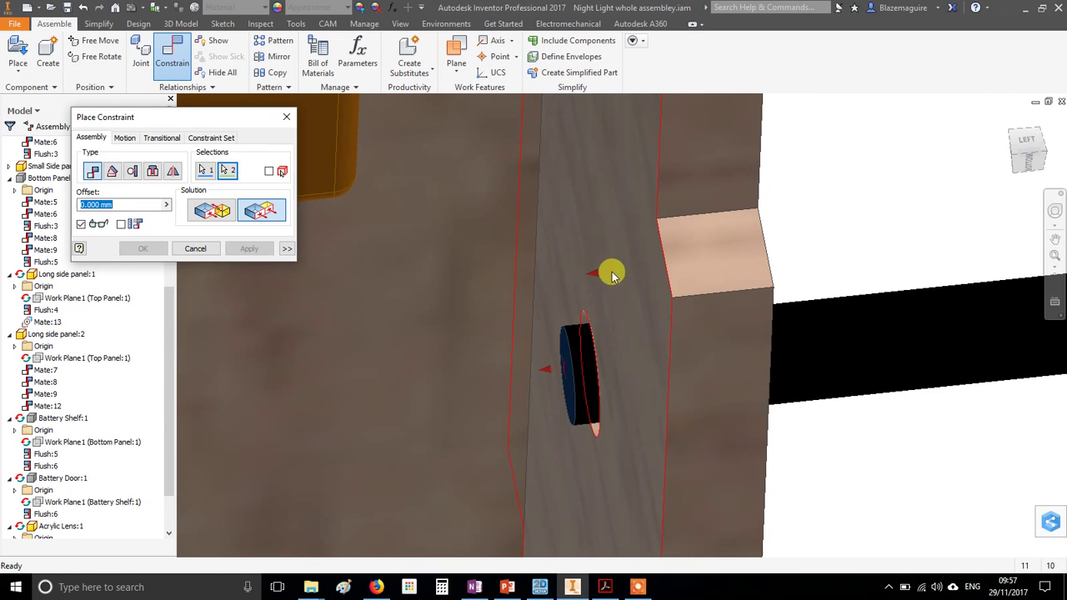
click(248, 249)
click(195, 248)
Step: Orbit the box and swing the USB plug around to test its freedom
scroll(417, 271, down, 5)
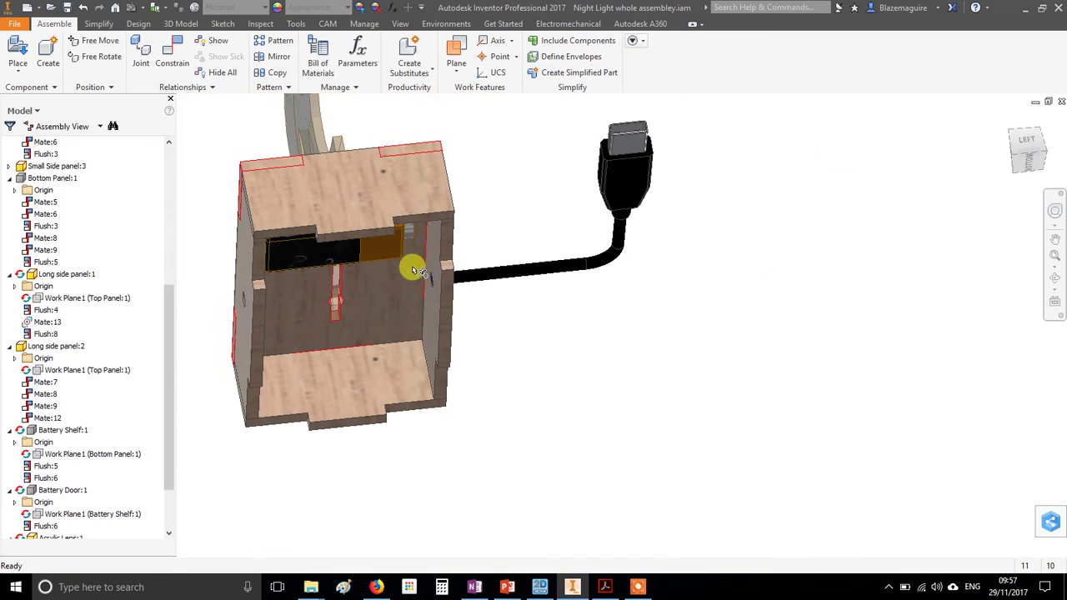
shift+middle_drag(511, 286, 643, 252)
drag(644, 252, 555, 241)
shift+middle_drag(555, 241, 550, 297)
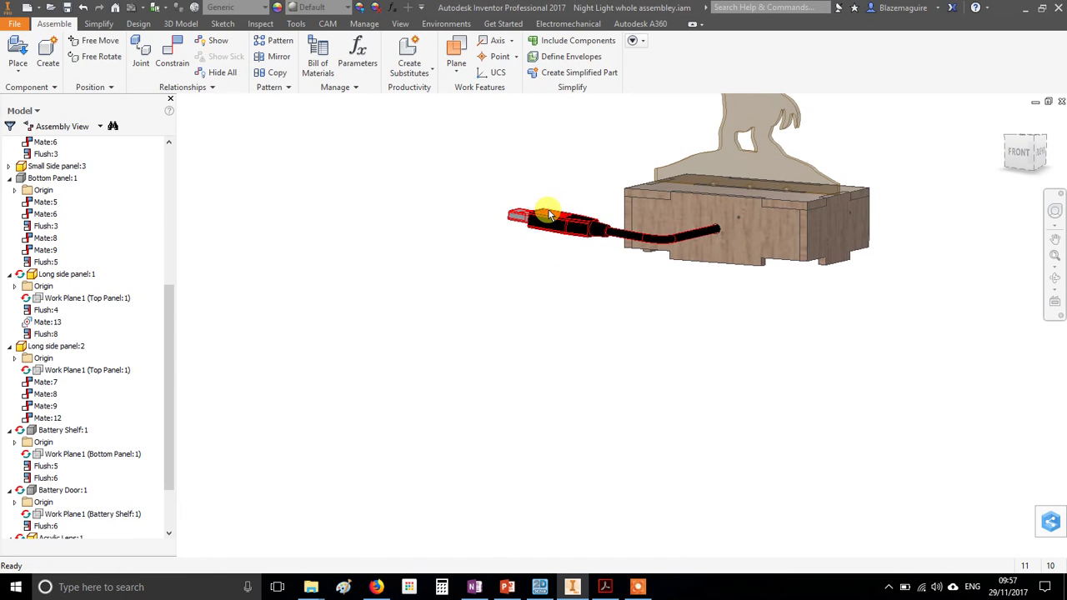
drag(549, 223, 543, 216)
shift+middle_drag(544, 217, 699, 270)
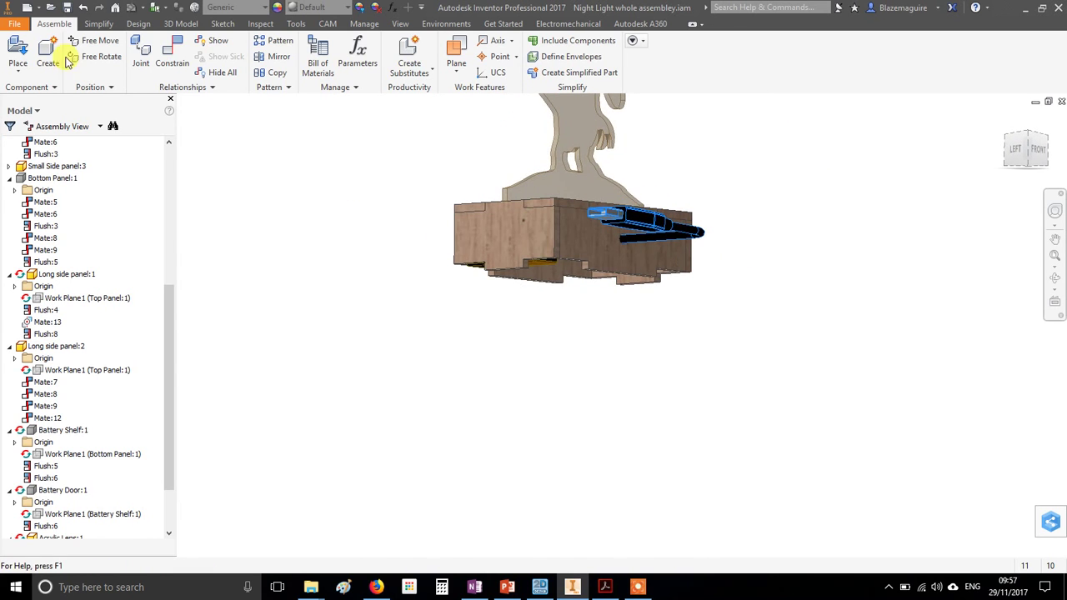
Step: Start an Angle constraint using the Undirected Angle solution
click(172, 54)
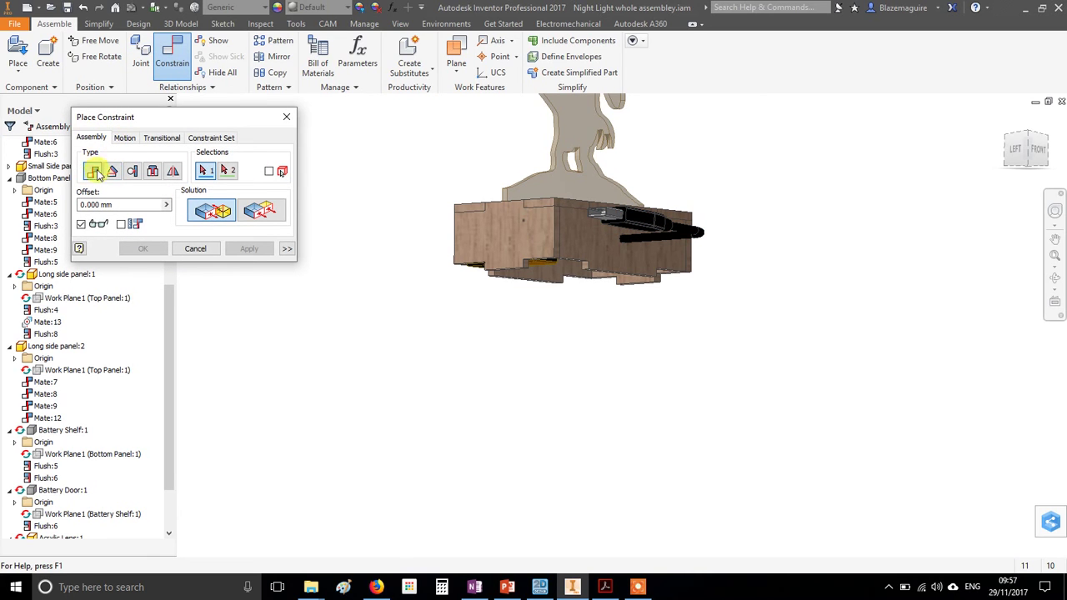
click(113, 172)
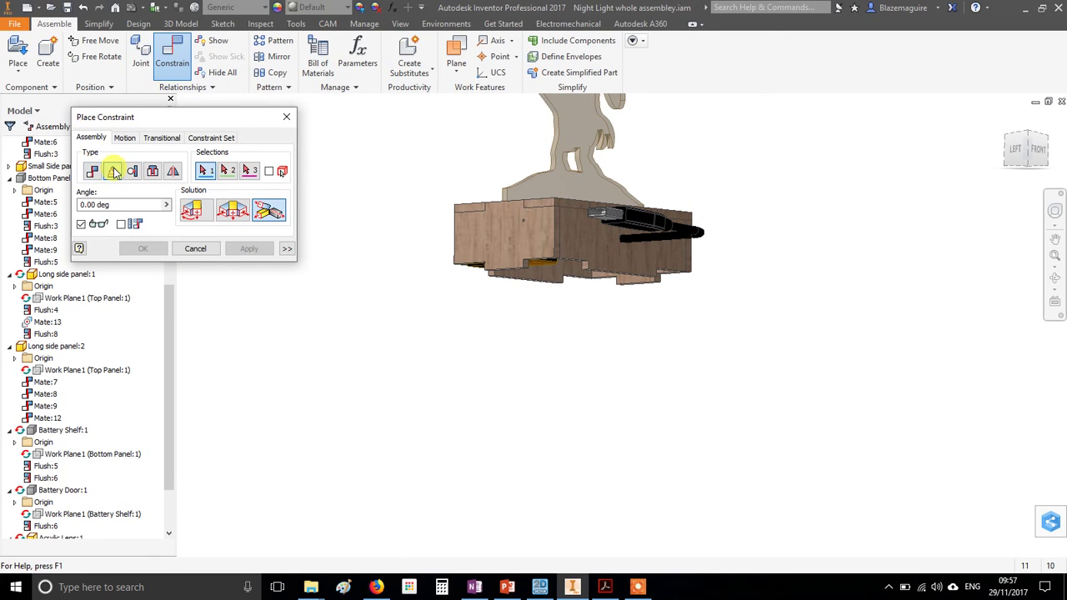
scroll(333, 229, up, 3)
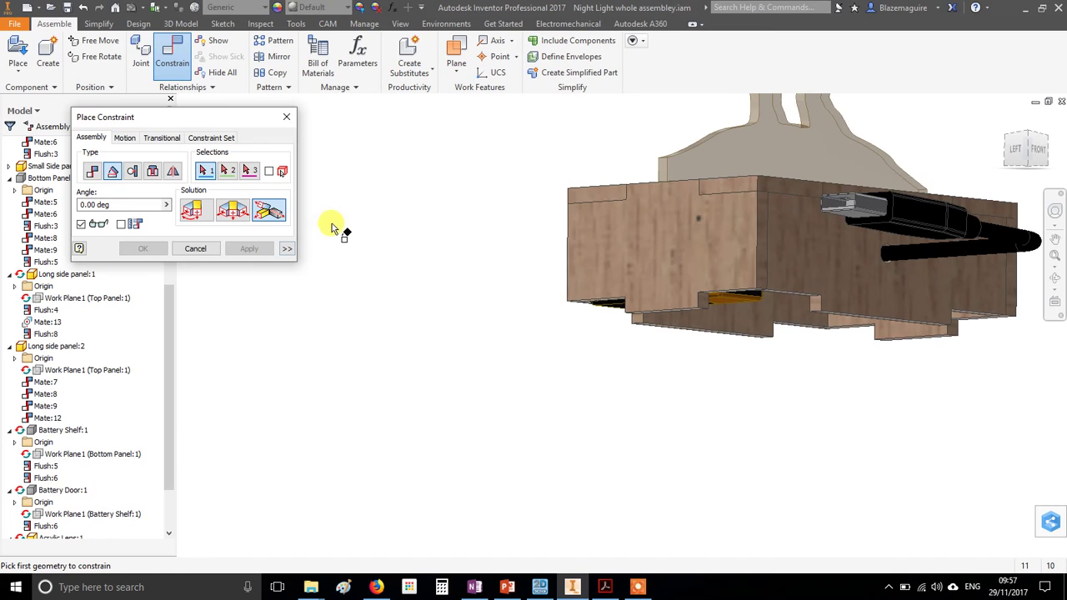
click(240, 212)
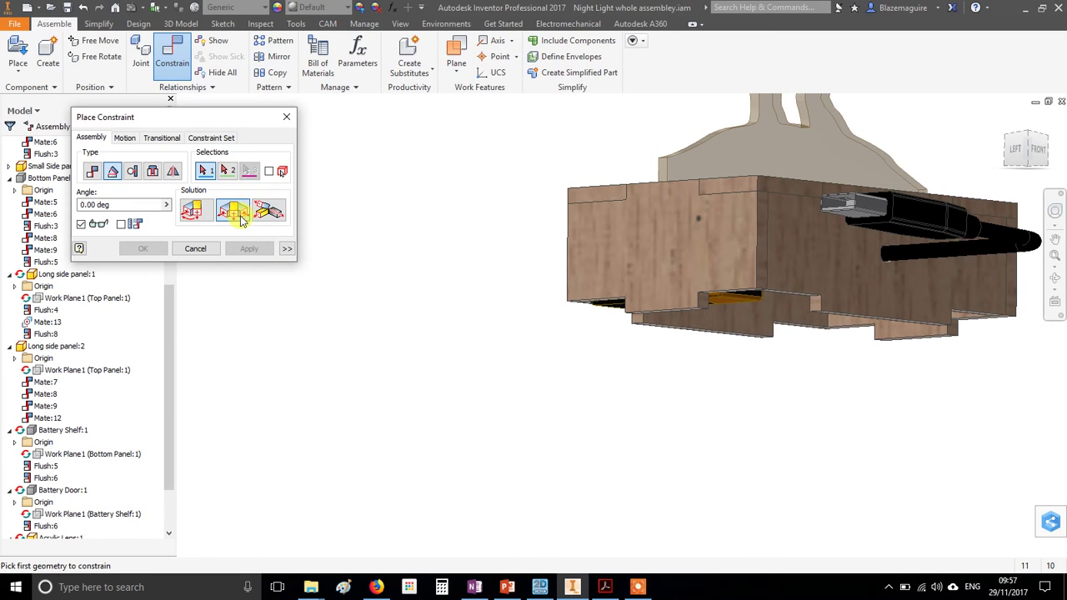
scroll(555, 245, down, 2)
scroll(803, 269, up, 3)
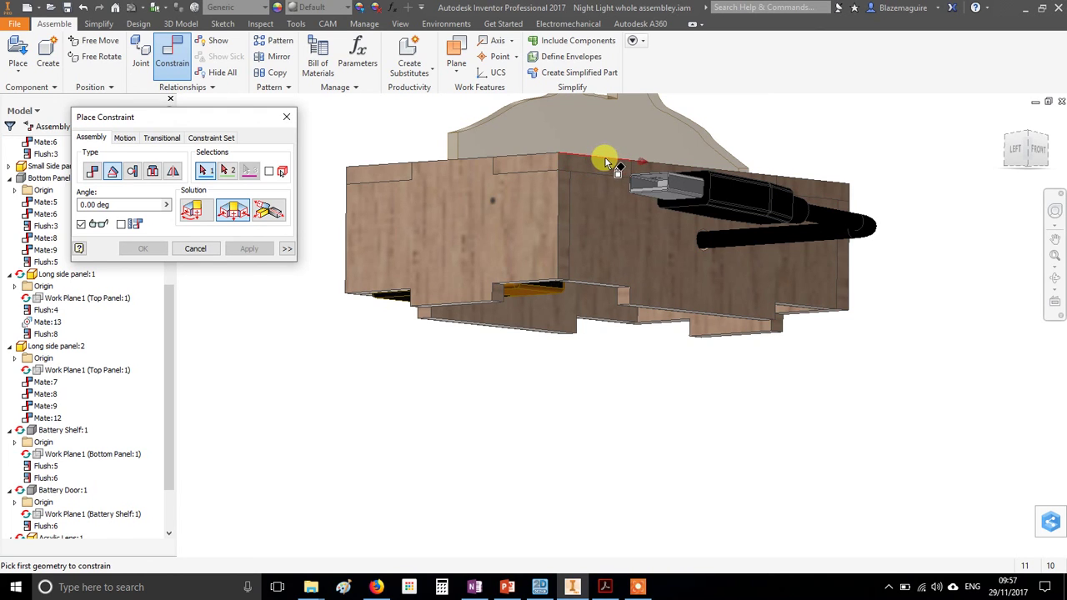
scroll(608, 160, up, 3)
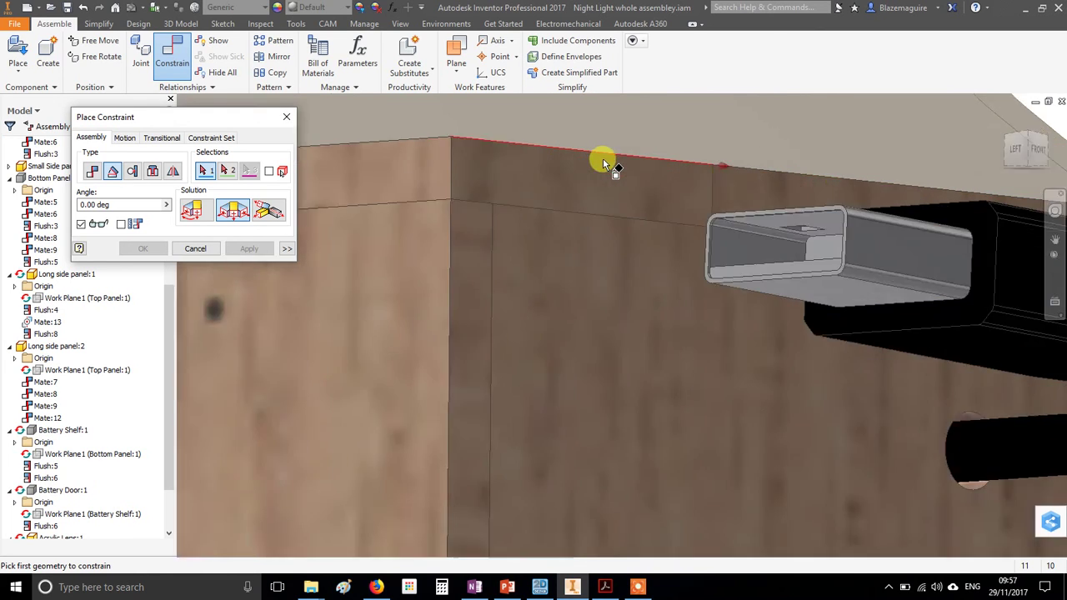
Step: Constrain the box's top edge and the plug's edge at 0.00 deg
click(625, 160)
scroll(793, 281, down, 3)
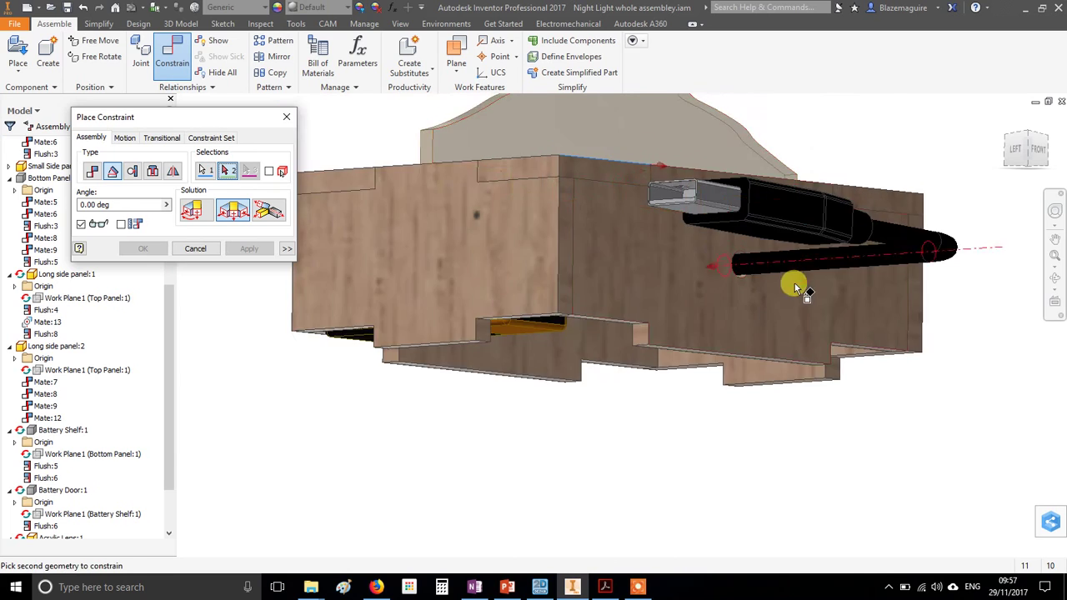
scroll(774, 291, up, 3)
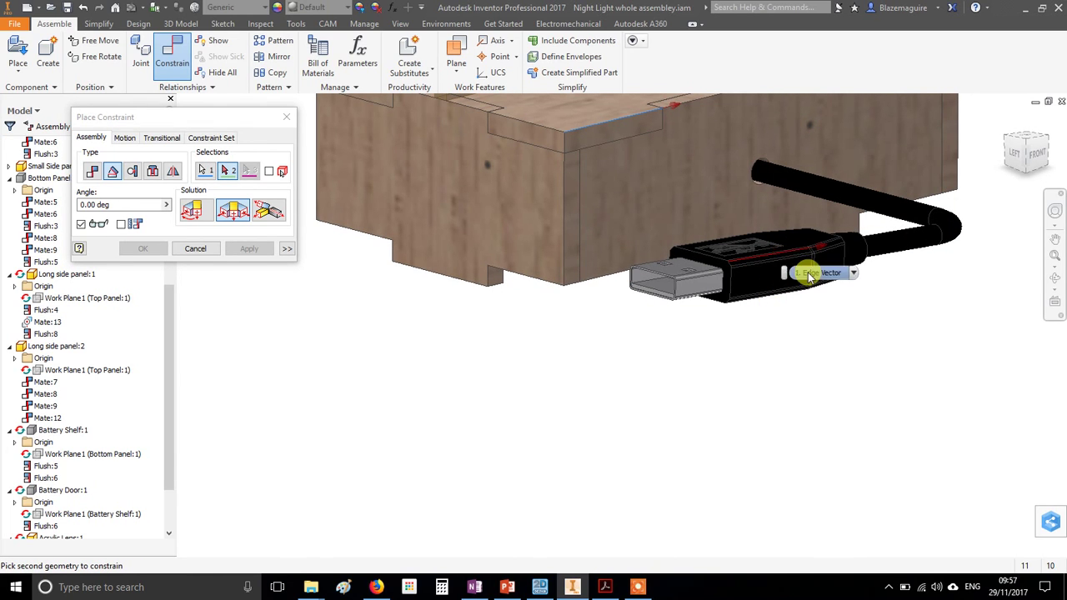
click(755, 253)
click(755, 252)
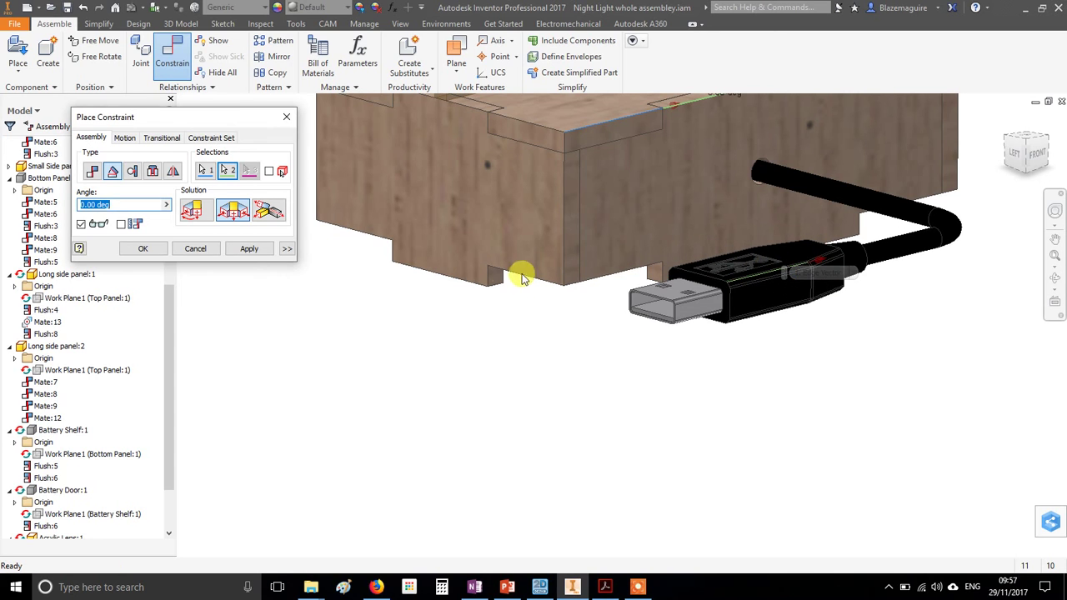
scroll(739, 186, down, 2)
click(240, 250)
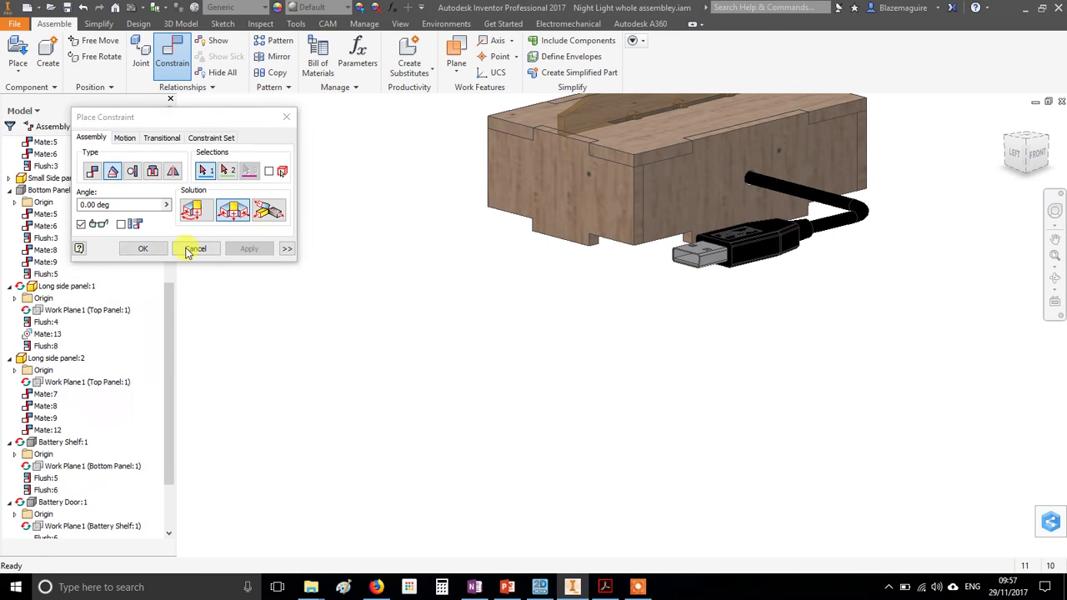
click(195, 248)
shift+middle_drag(751, 291, 747, 389)
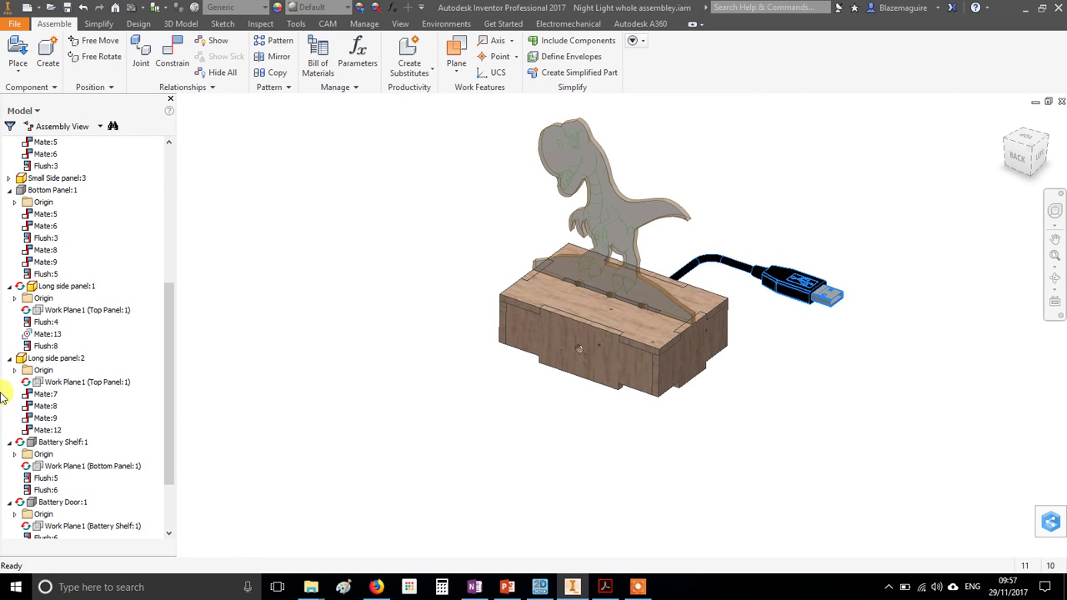
Step: Make Bottom Panel:1 visible again to close the box's underside
right_click(48, 190)
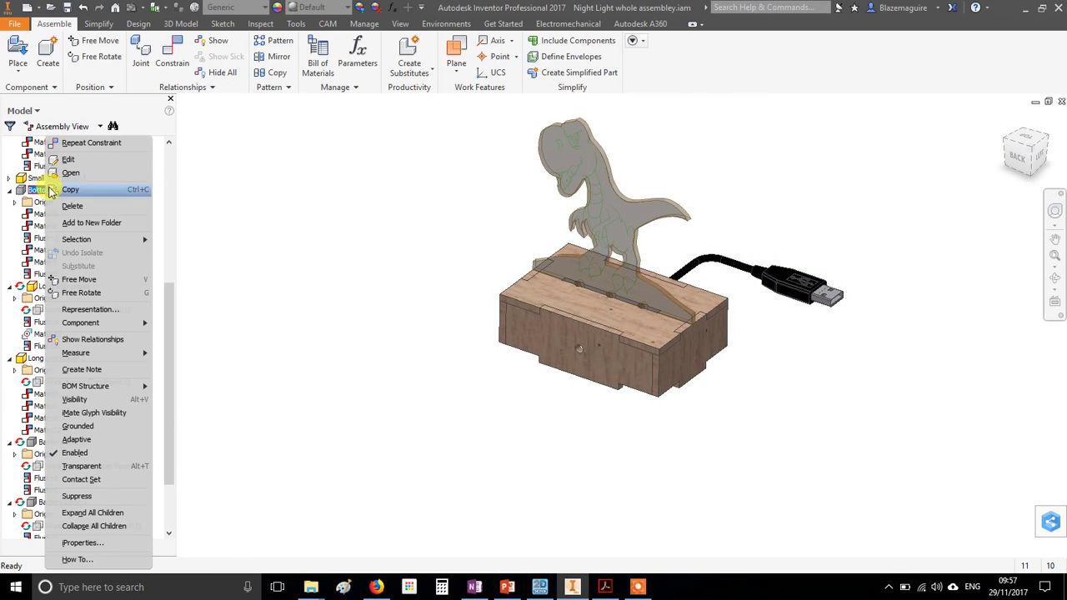
click(94, 402)
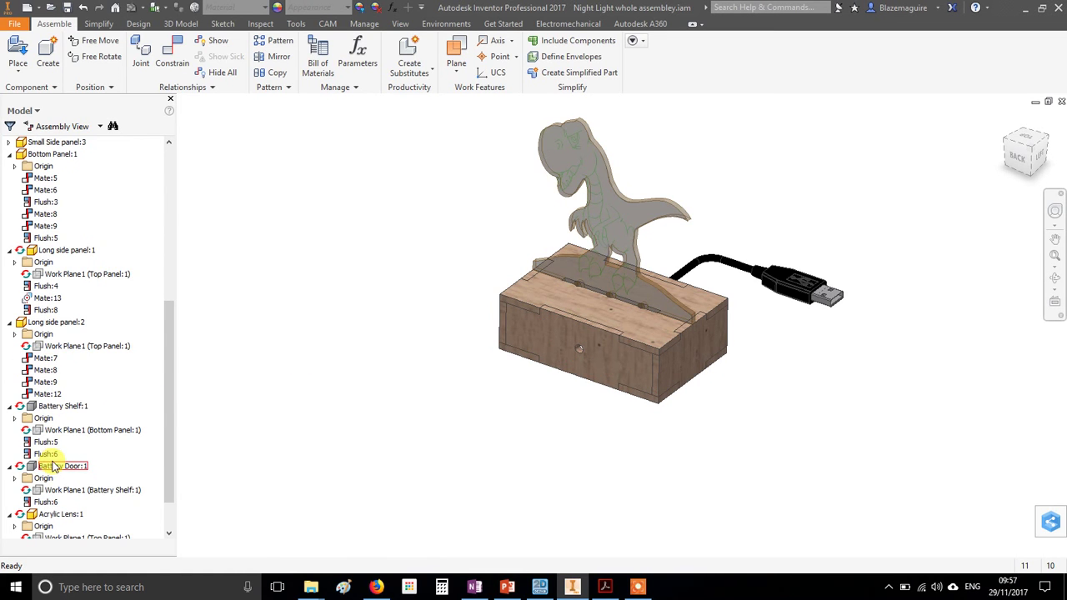
right_click(52, 467)
click(281, 443)
Step: Toggle the visibility of Battery Shelf:1 and Battery Door:1
click(53, 406)
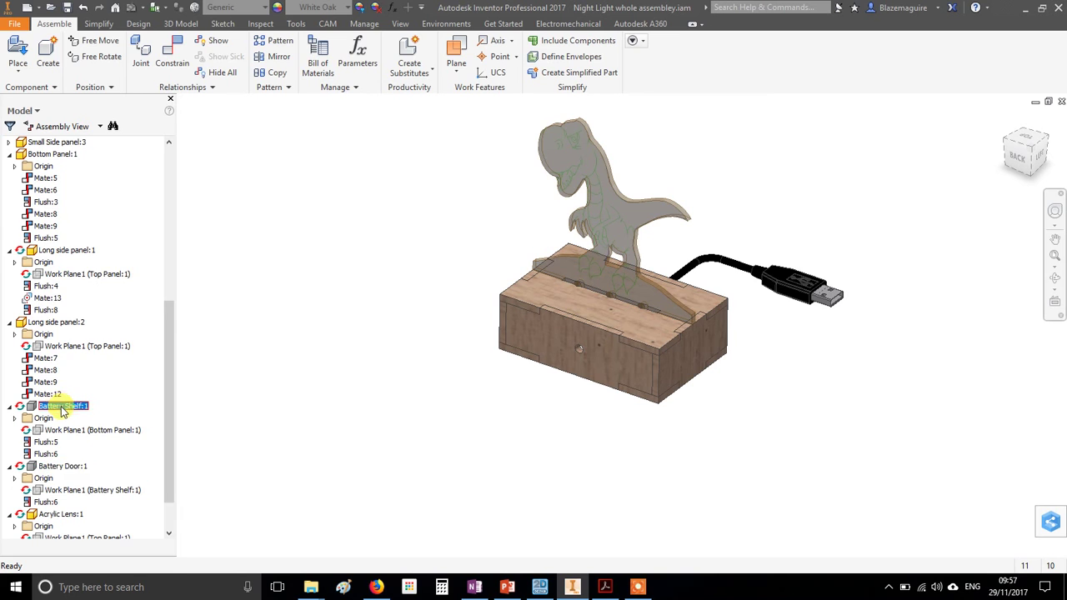
right_click(52, 408)
click(105, 400)
click(47, 467)
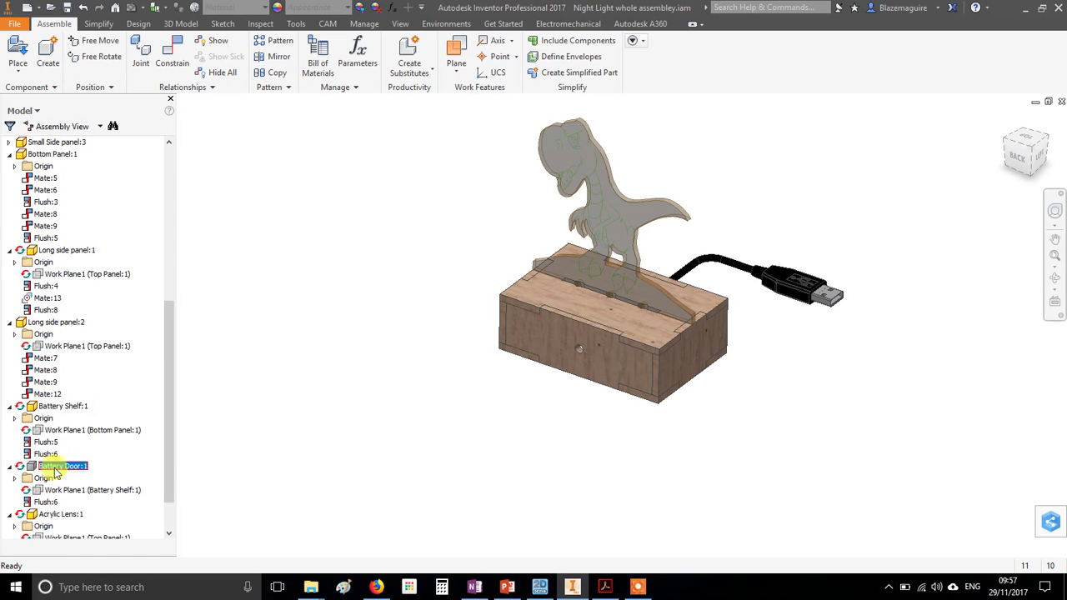
right_click(47, 467)
click(96, 400)
shift+middle_drag(805, 400, 842, 342)
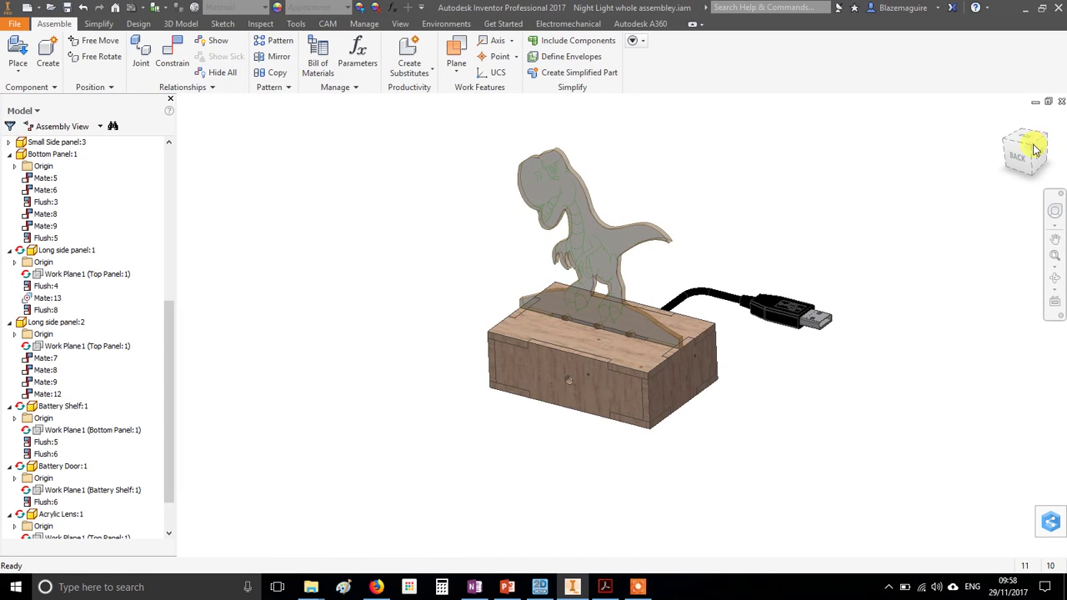
Step: Switch to the back-left isometric view and save the night light assembly
click(1034, 148)
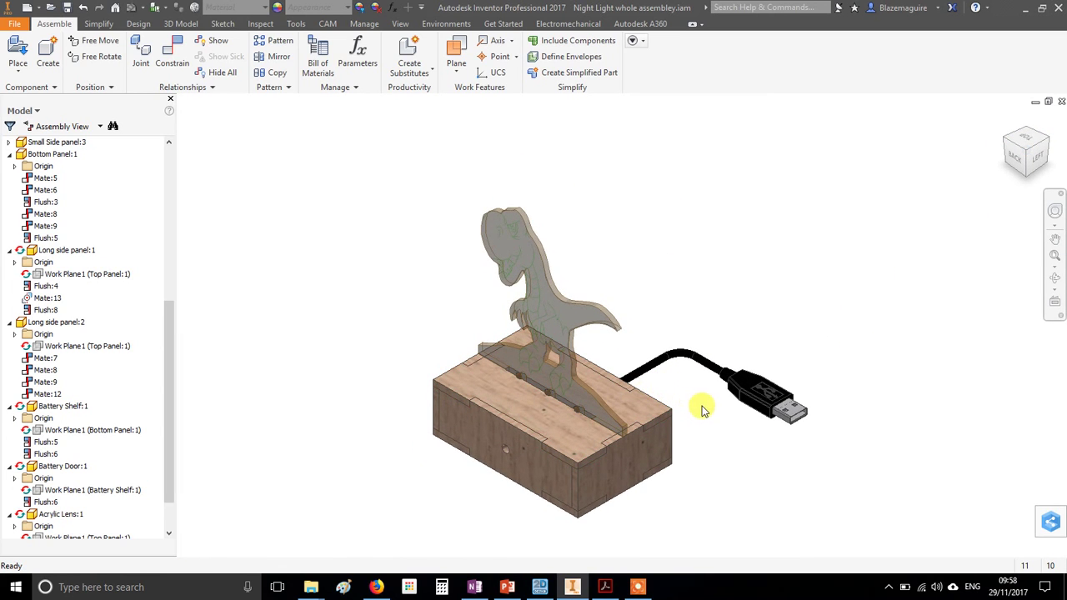
middle_drag(702, 410, 720, 384)
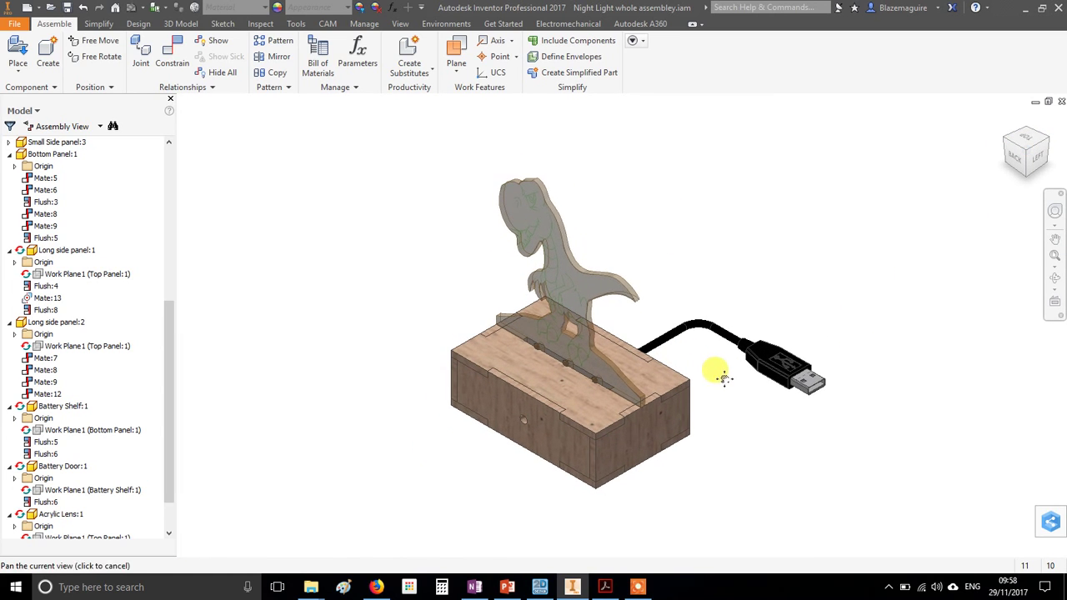
click(67, 7)
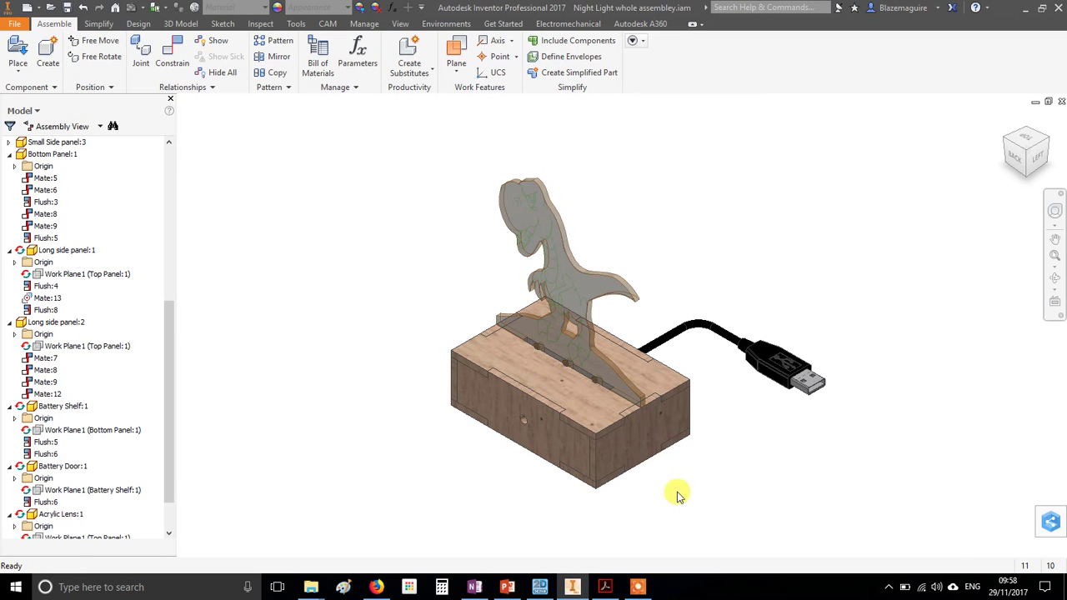
click(640, 588)
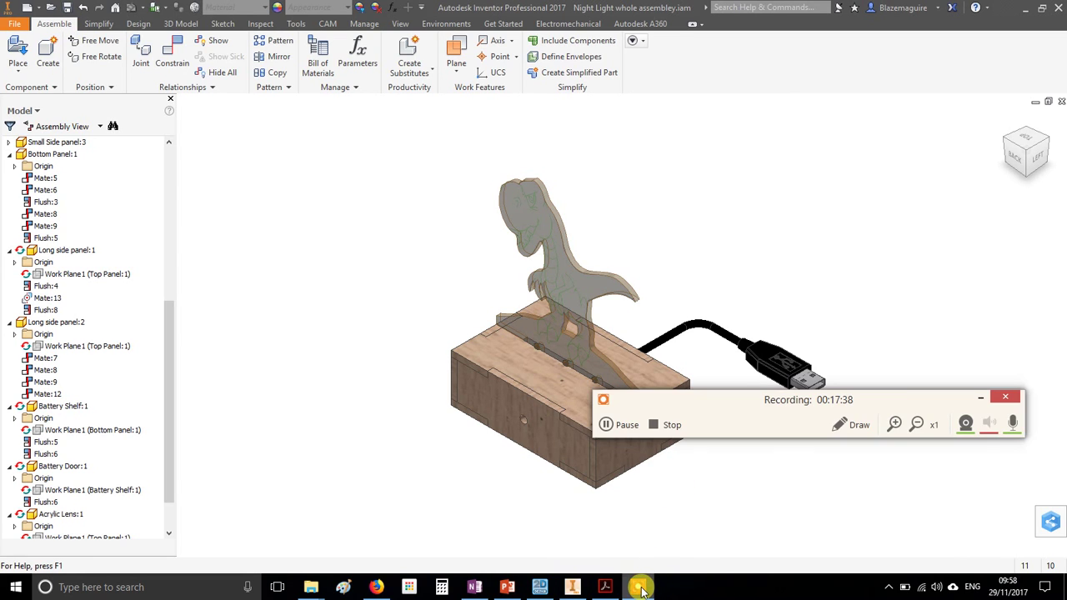